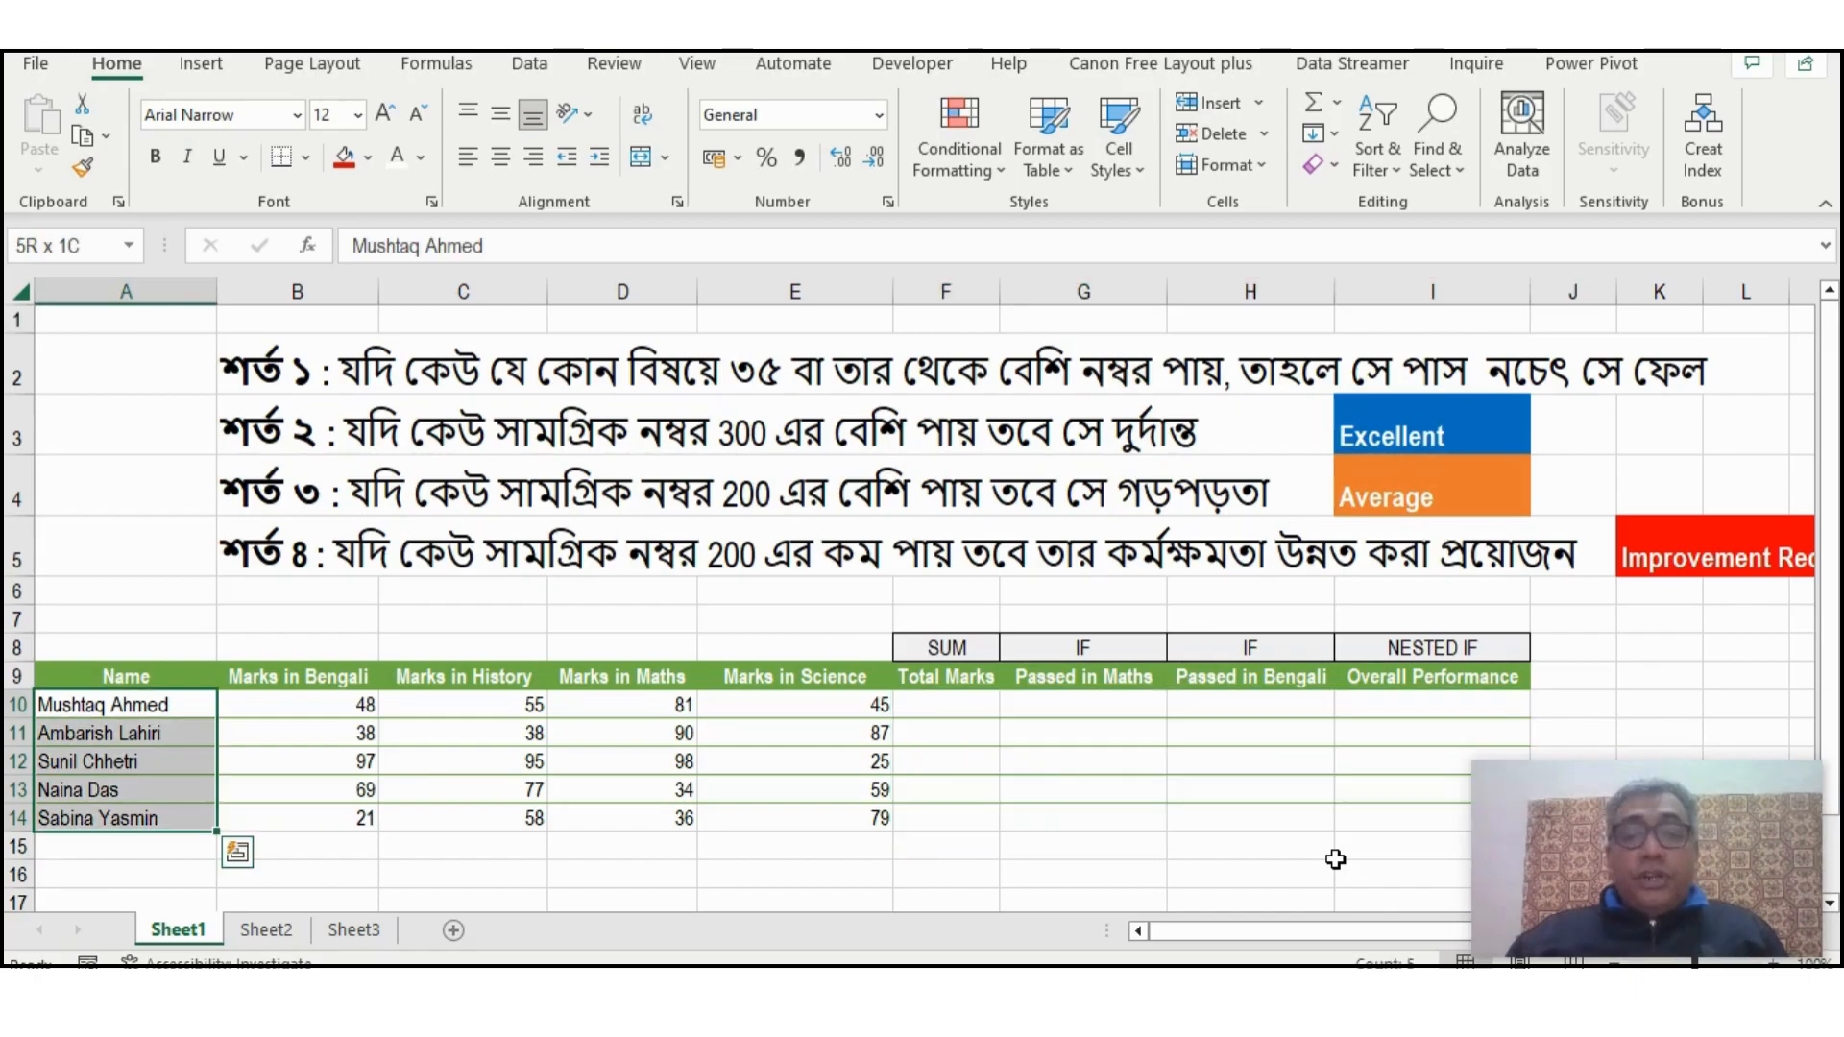
# Examine the first student's marks in each subject and the first pass condition written in row 2
pyautogui.press('Right')
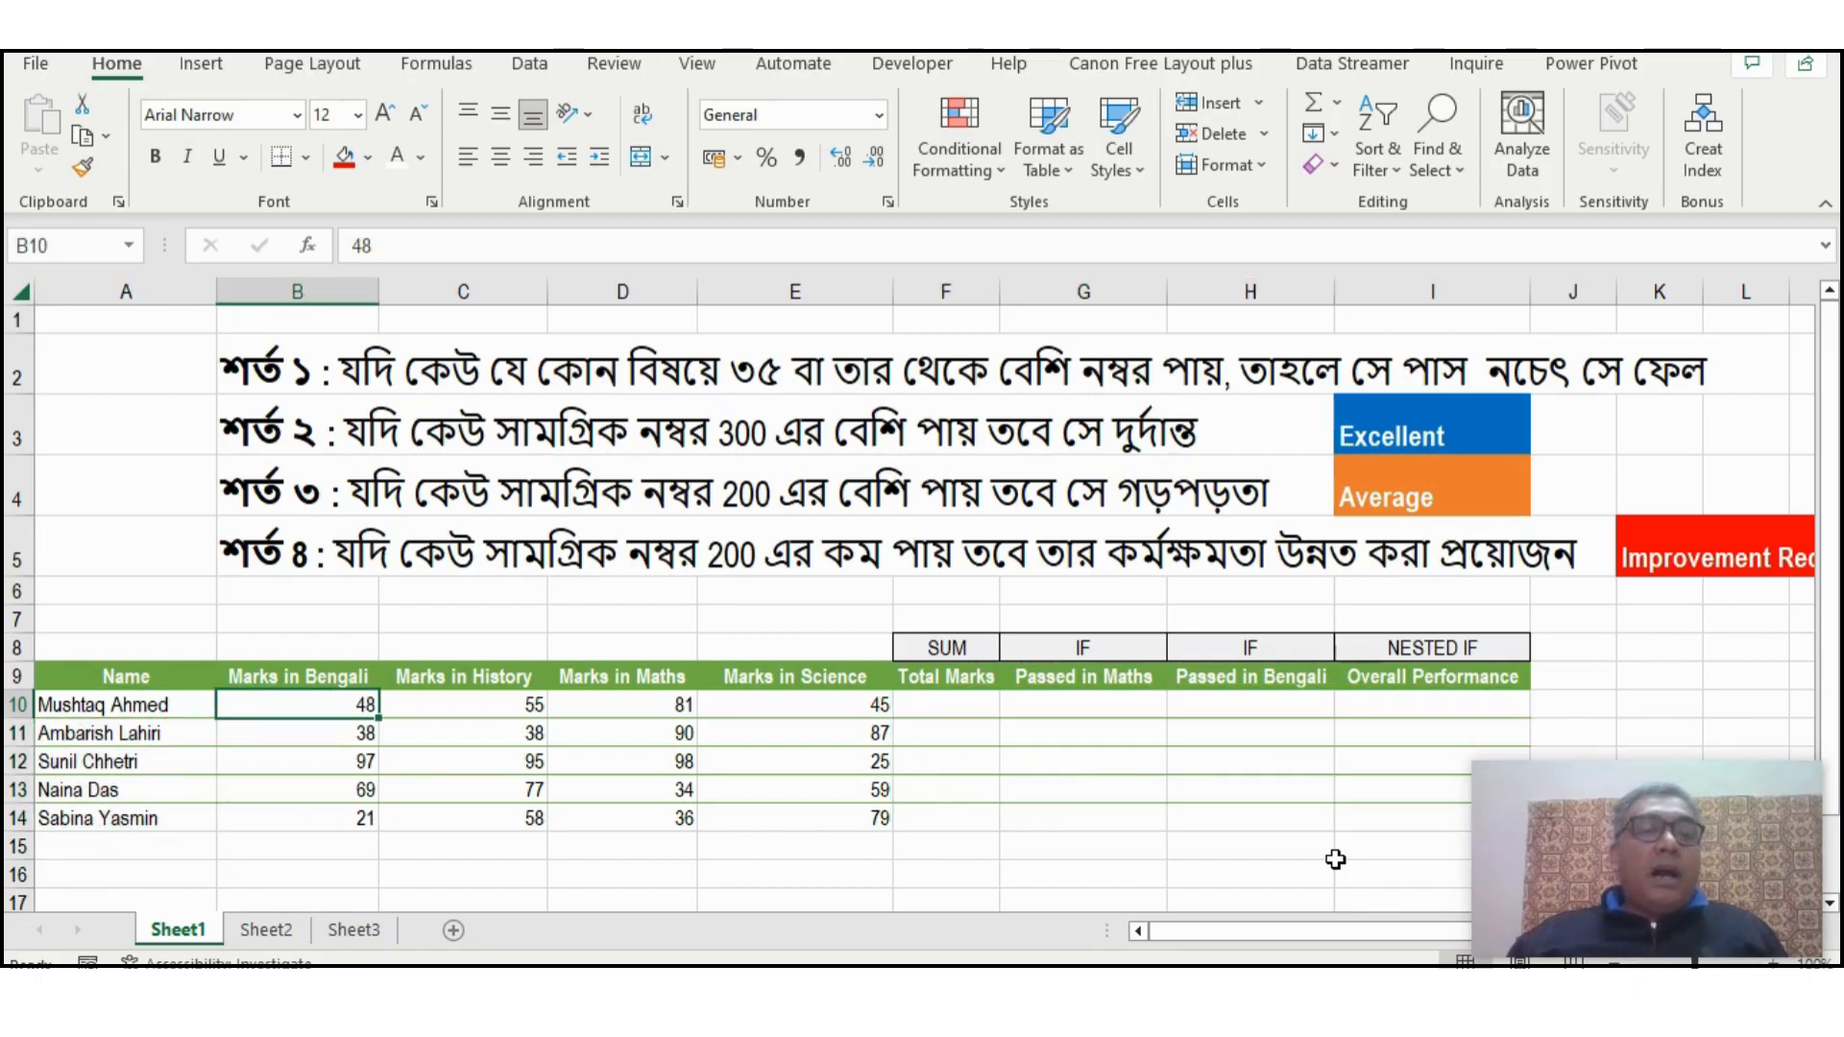
pyautogui.press('Right')
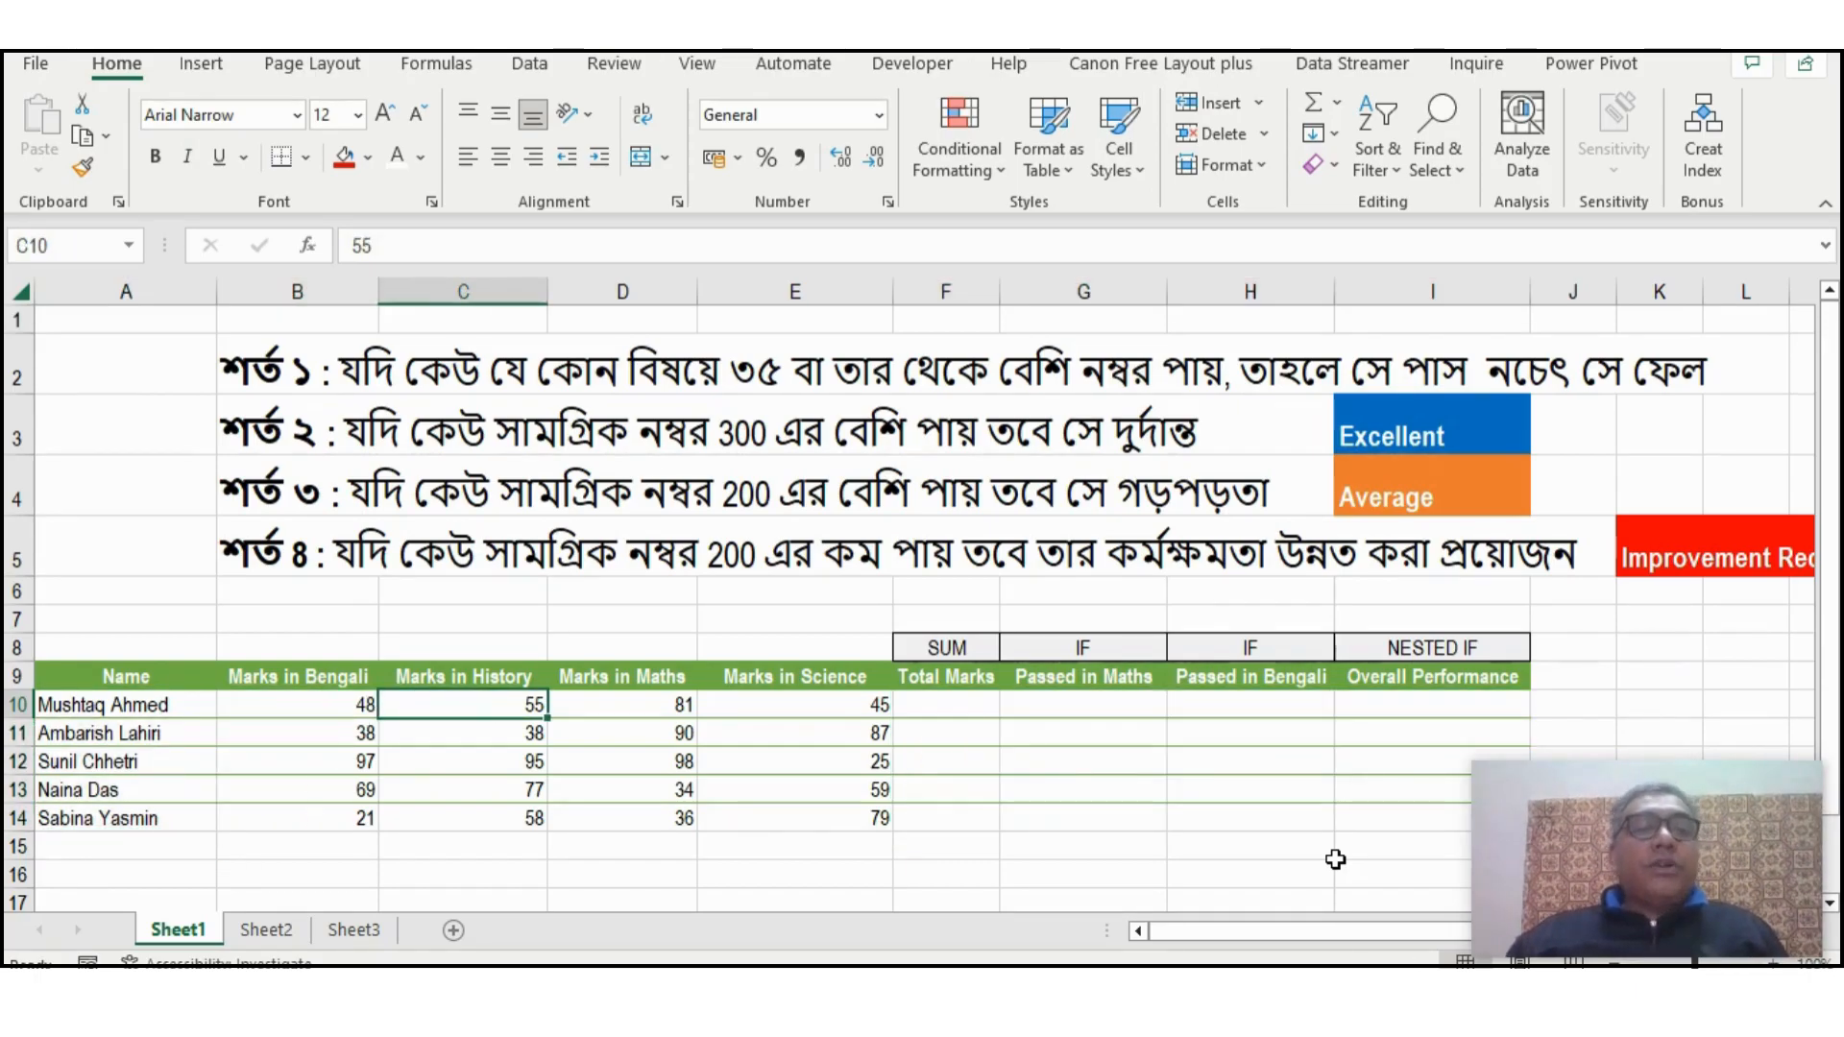
pyautogui.press('Right')
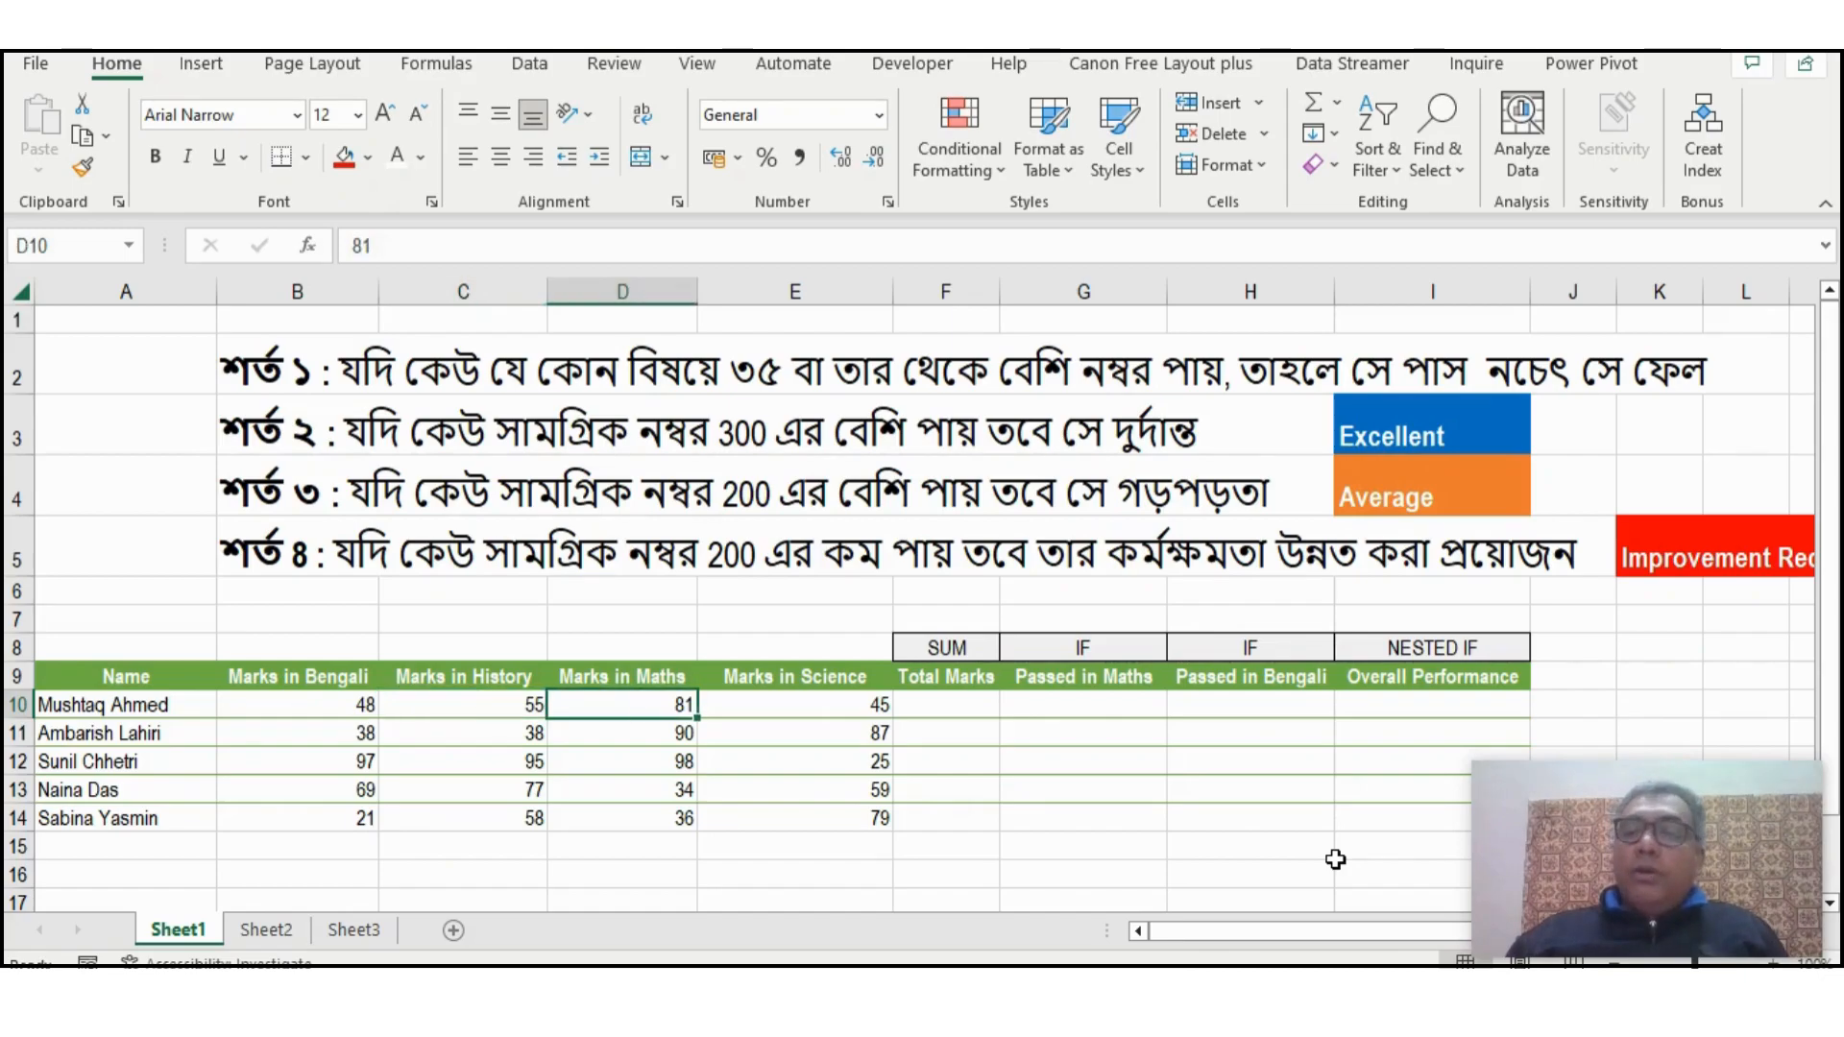
pyautogui.press('Right')
pyautogui.press('Up')
pyautogui.press('Up')
pyautogui.press('Up')
pyautogui.press('Up')
pyautogui.press('Up')
pyautogui.press('Up')
pyautogui.press('Up')
pyautogui.press('Up')
pyautogui.press('Left')
pyautogui.press('Left')
pyautogui.press('Left')
pyautogui.press('Left')
pyautogui.press('Right')
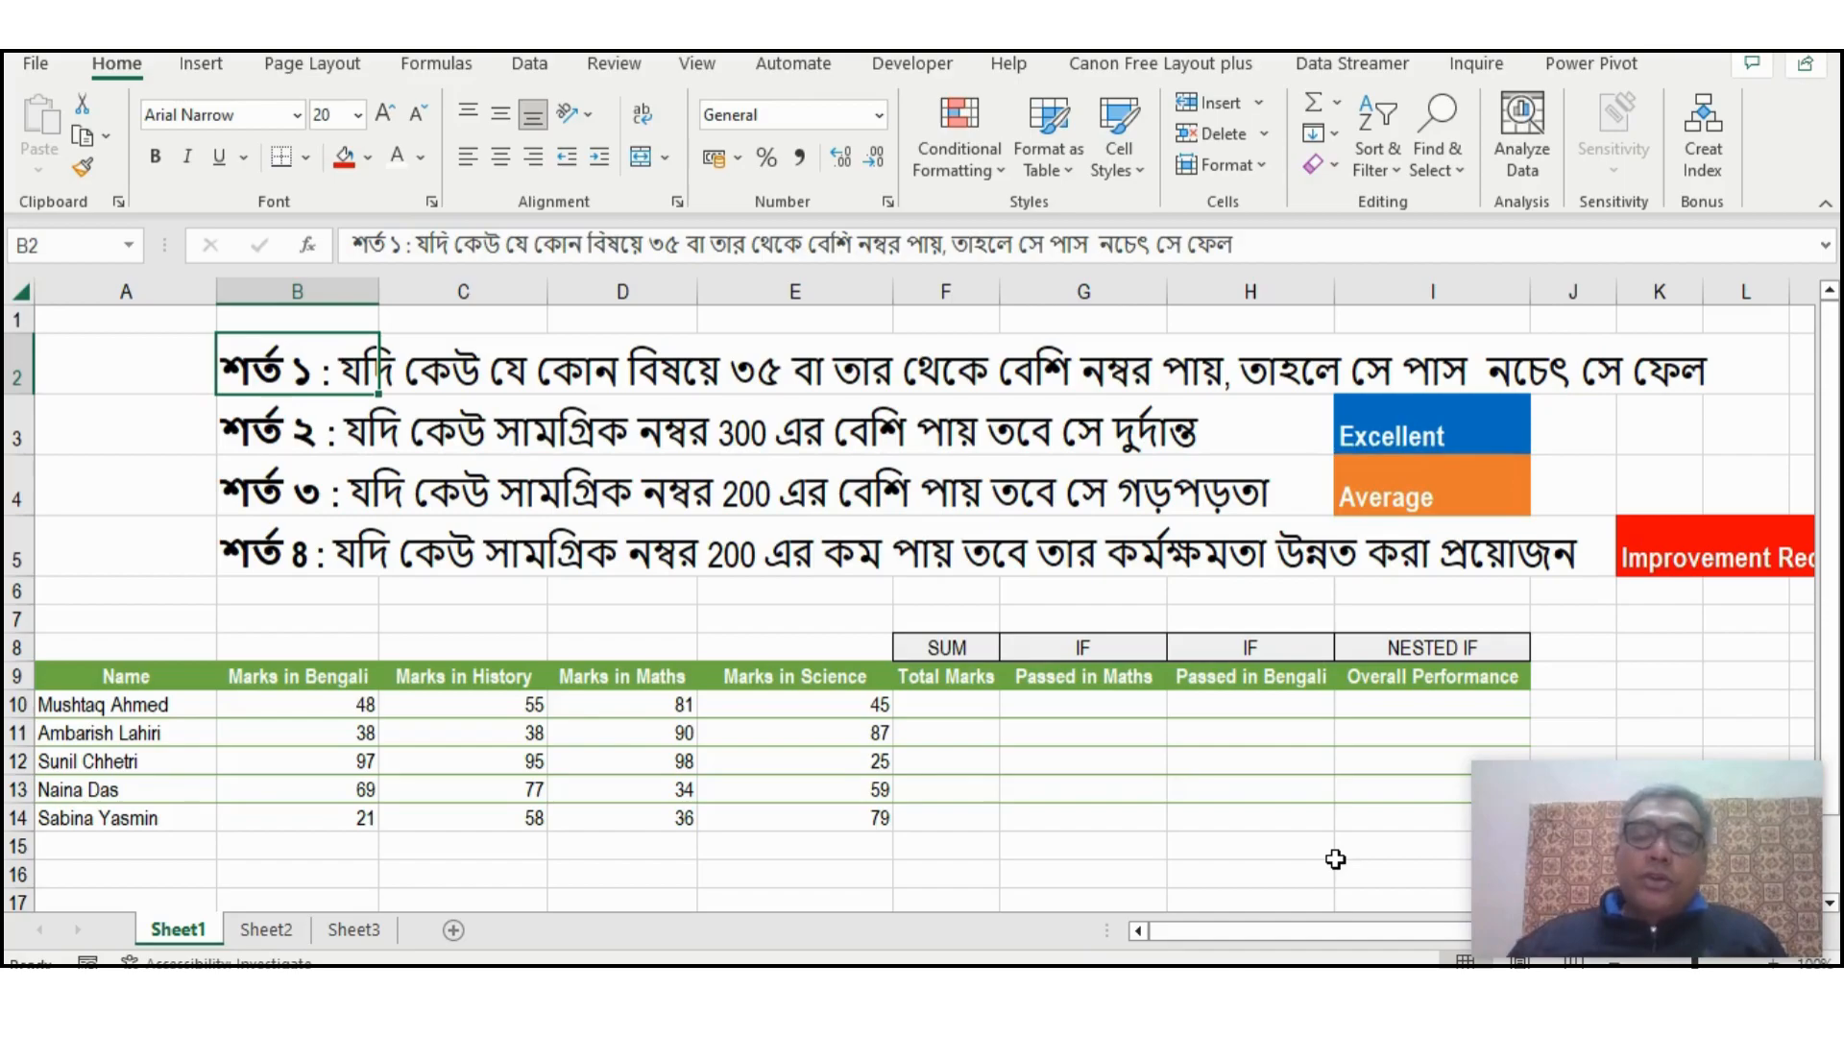
# Review the Passed in Maths and Passed in Bengali columns and the first student's maths mark
pyautogui.click(1093, 680)
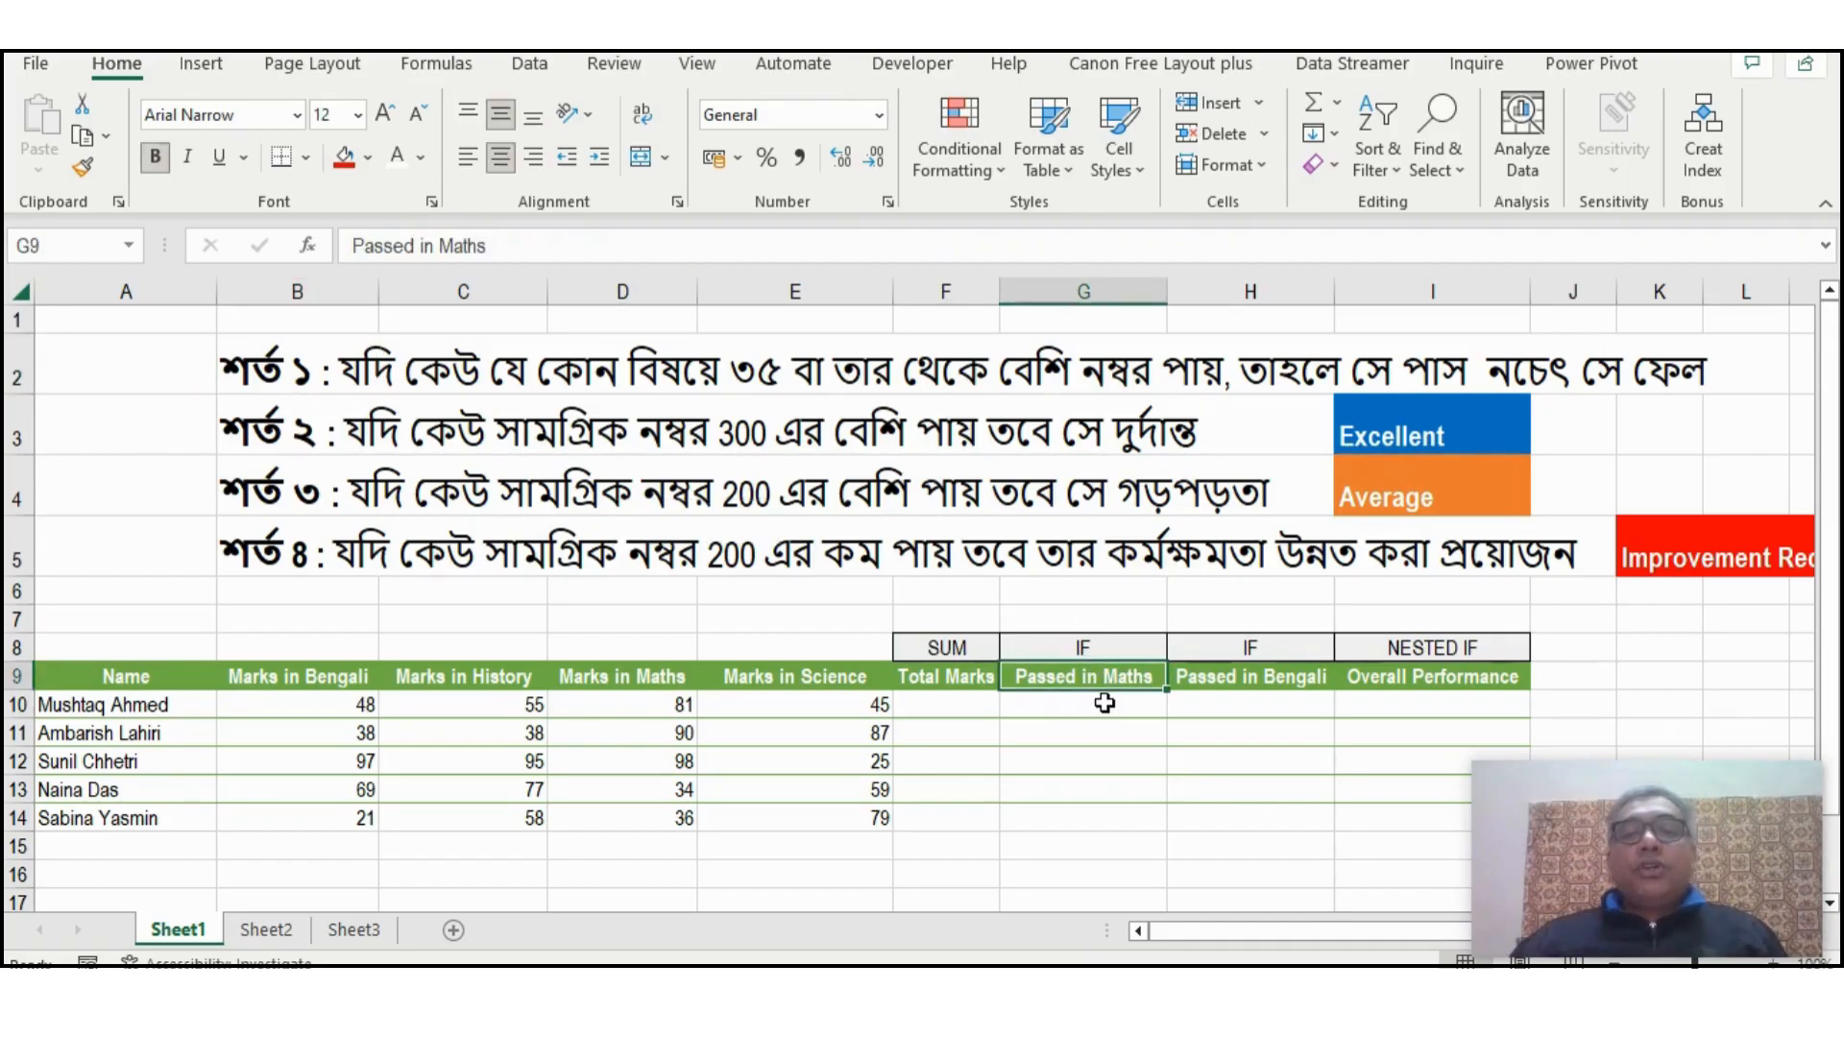
pyautogui.click(1254, 674)
pyautogui.click(1085, 679)
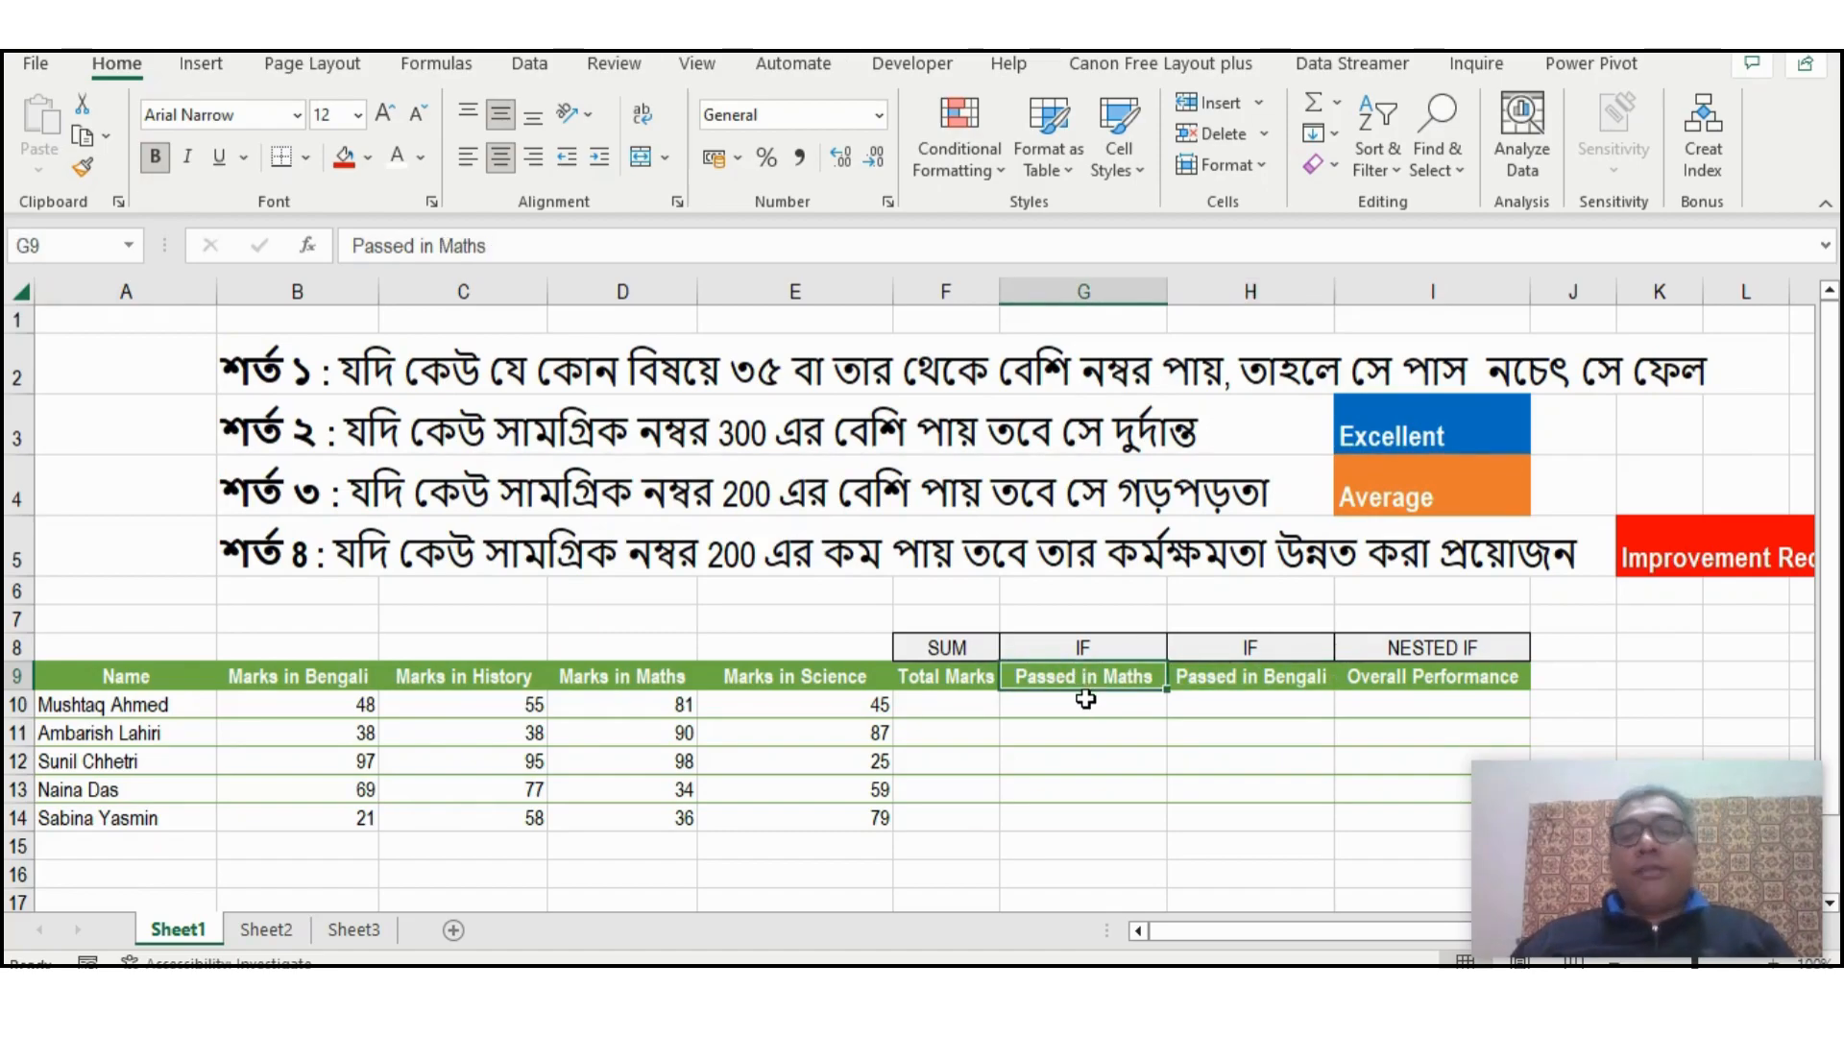
pyautogui.click(1229, 678)
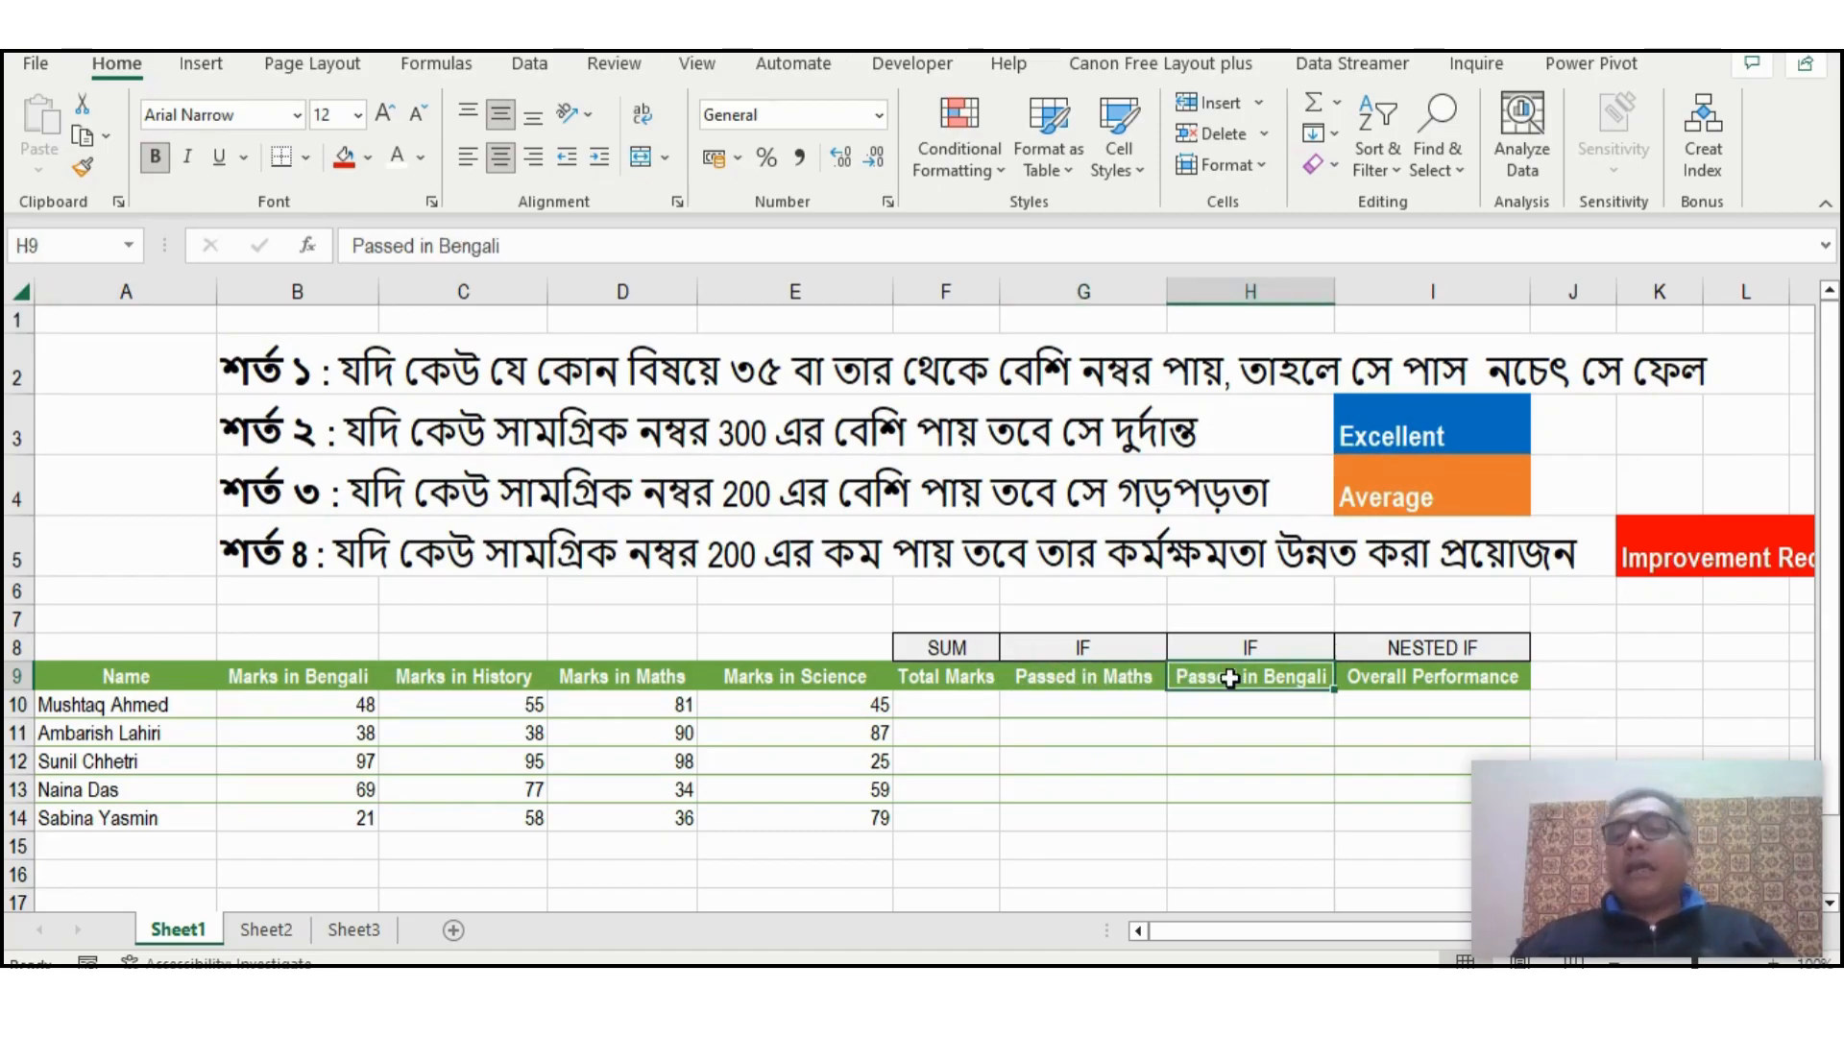
pyautogui.click(1128, 699)
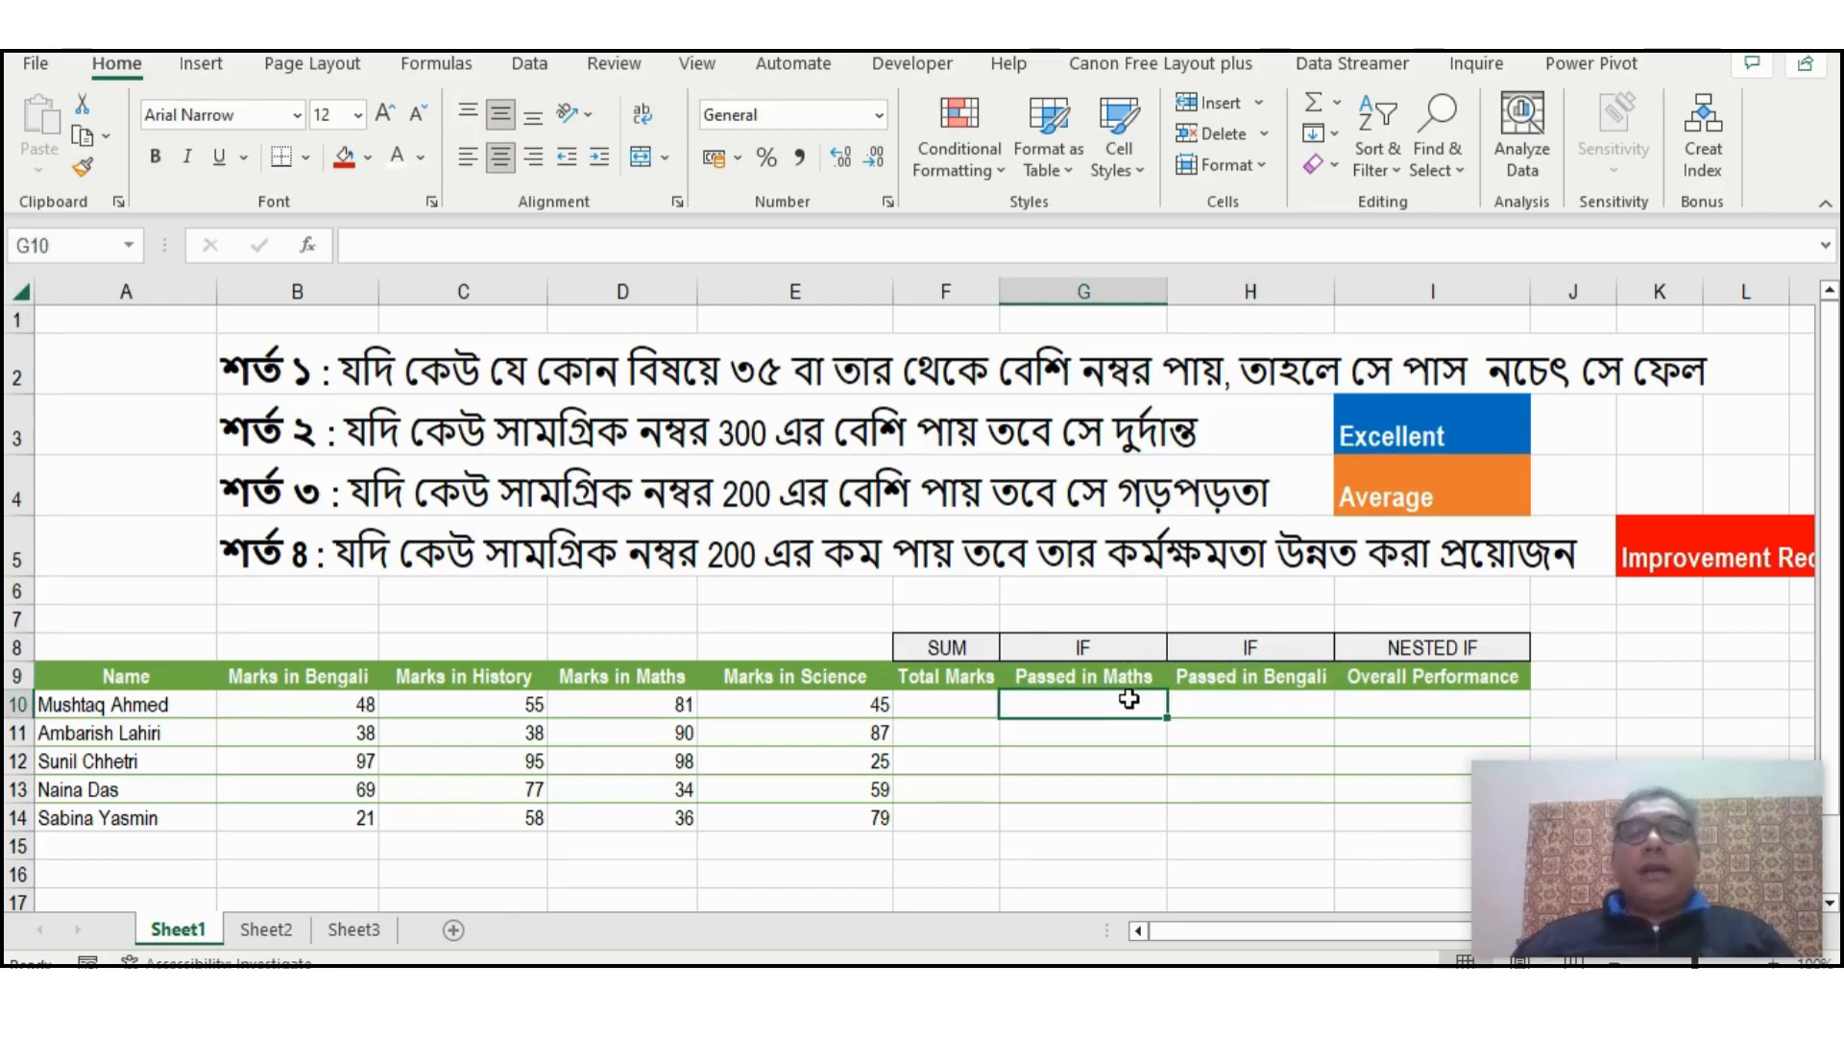
pyautogui.click(662, 704)
# Fill the Passed in Maths cells G10 to G14 manually with Pass, Pass, Pass, Fail and Pass
pyautogui.click(1114, 711)
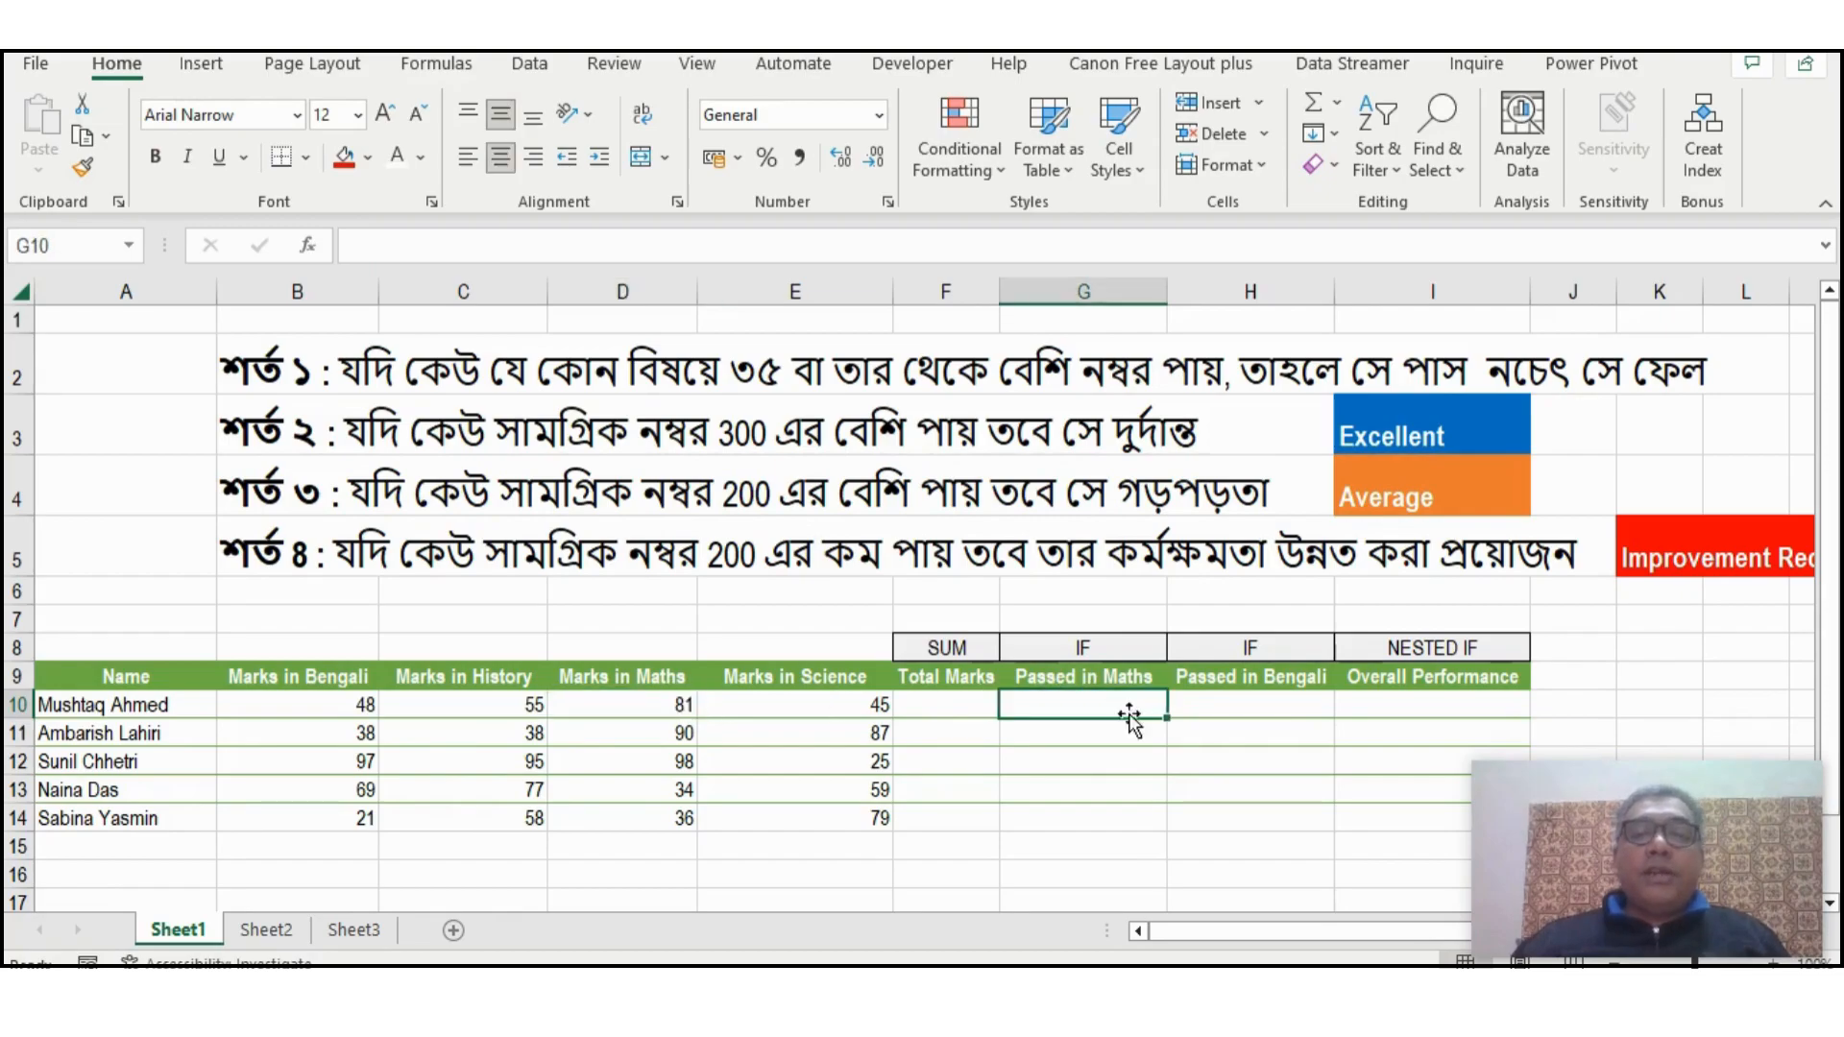
pyautogui.write('Pass')
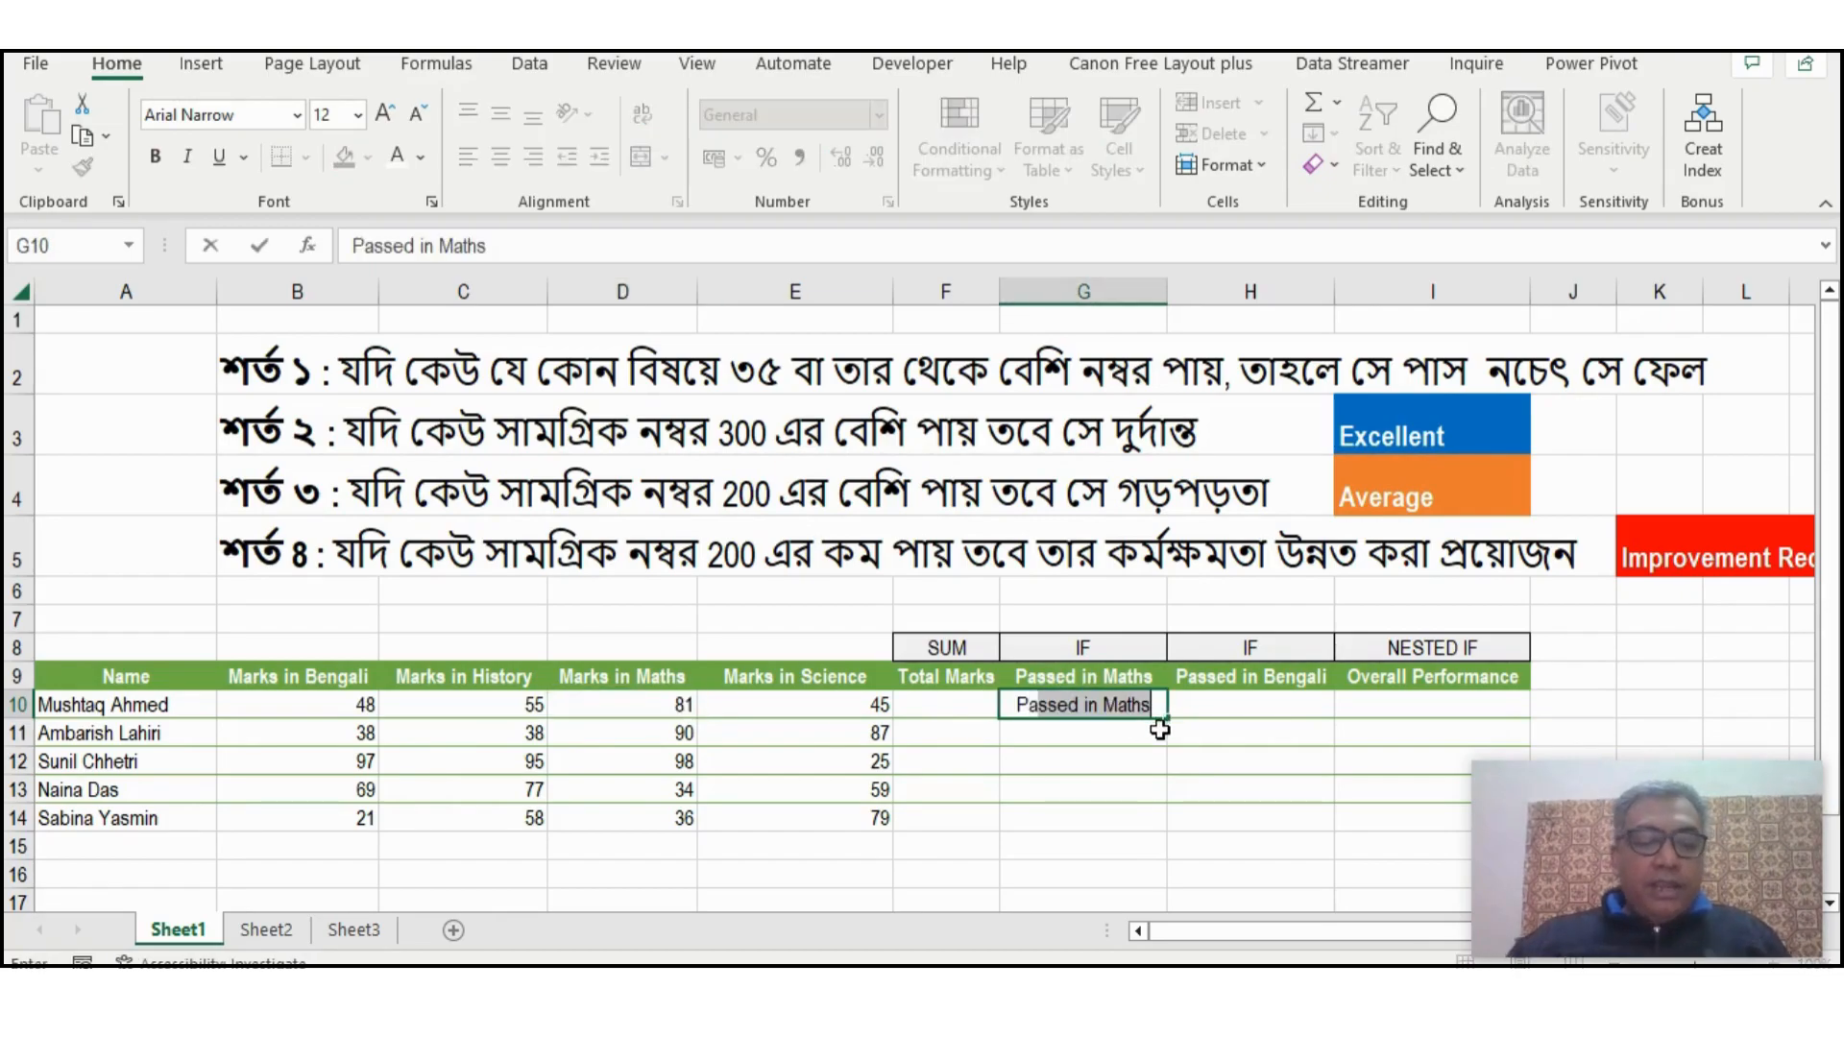
pyautogui.press('BackSpace')
pyautogui.press('Return')
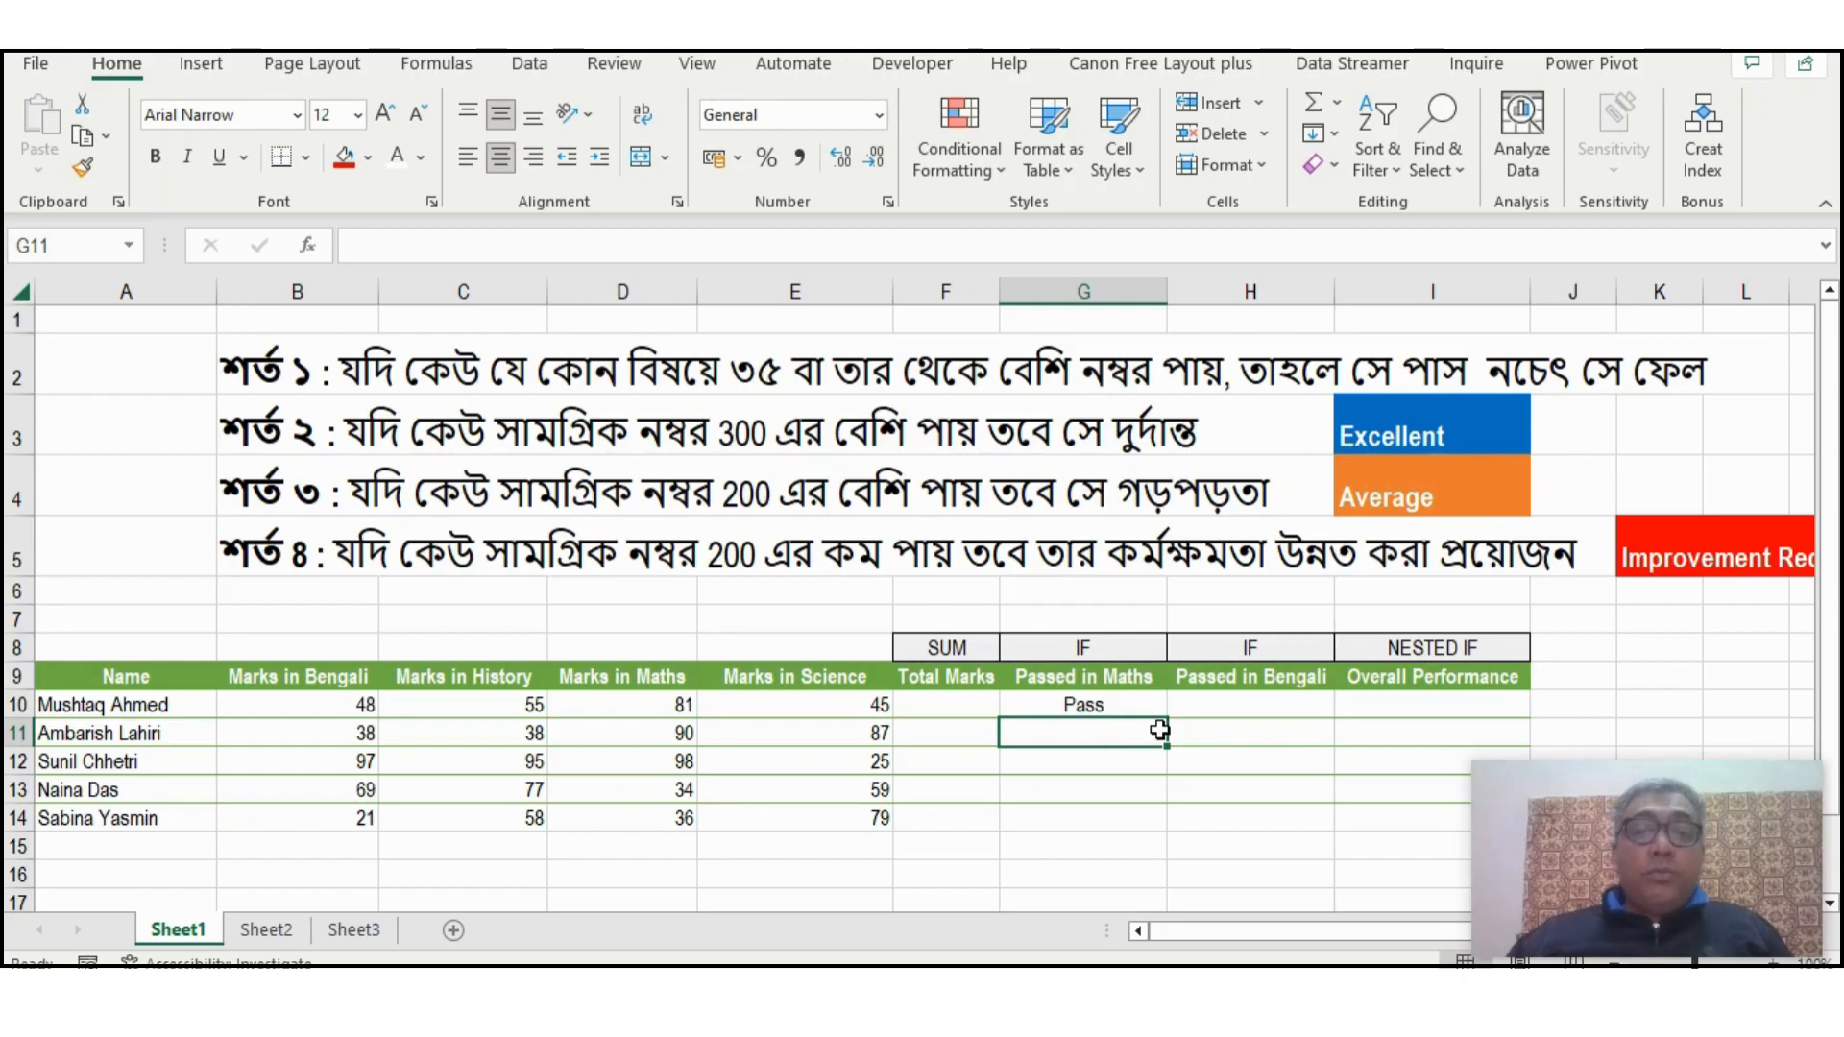
pyautogui.write('Pass')
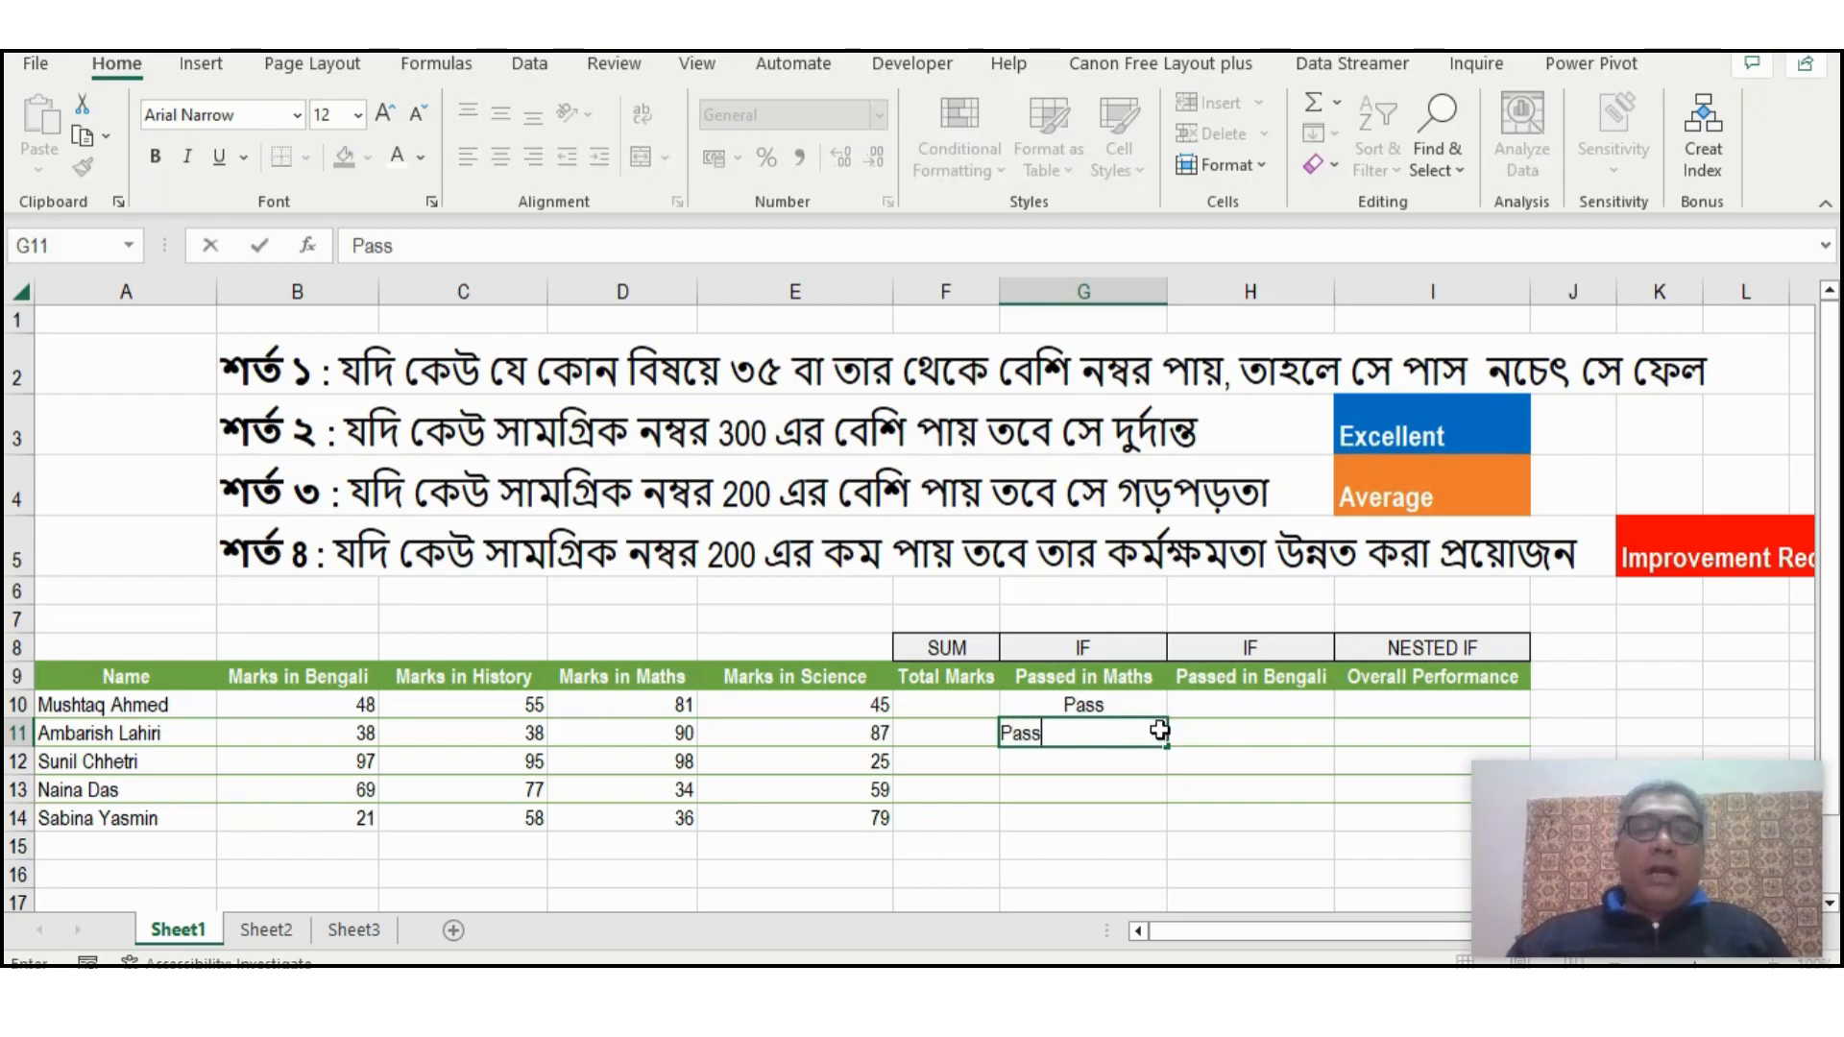
pyautogui.press('Return')
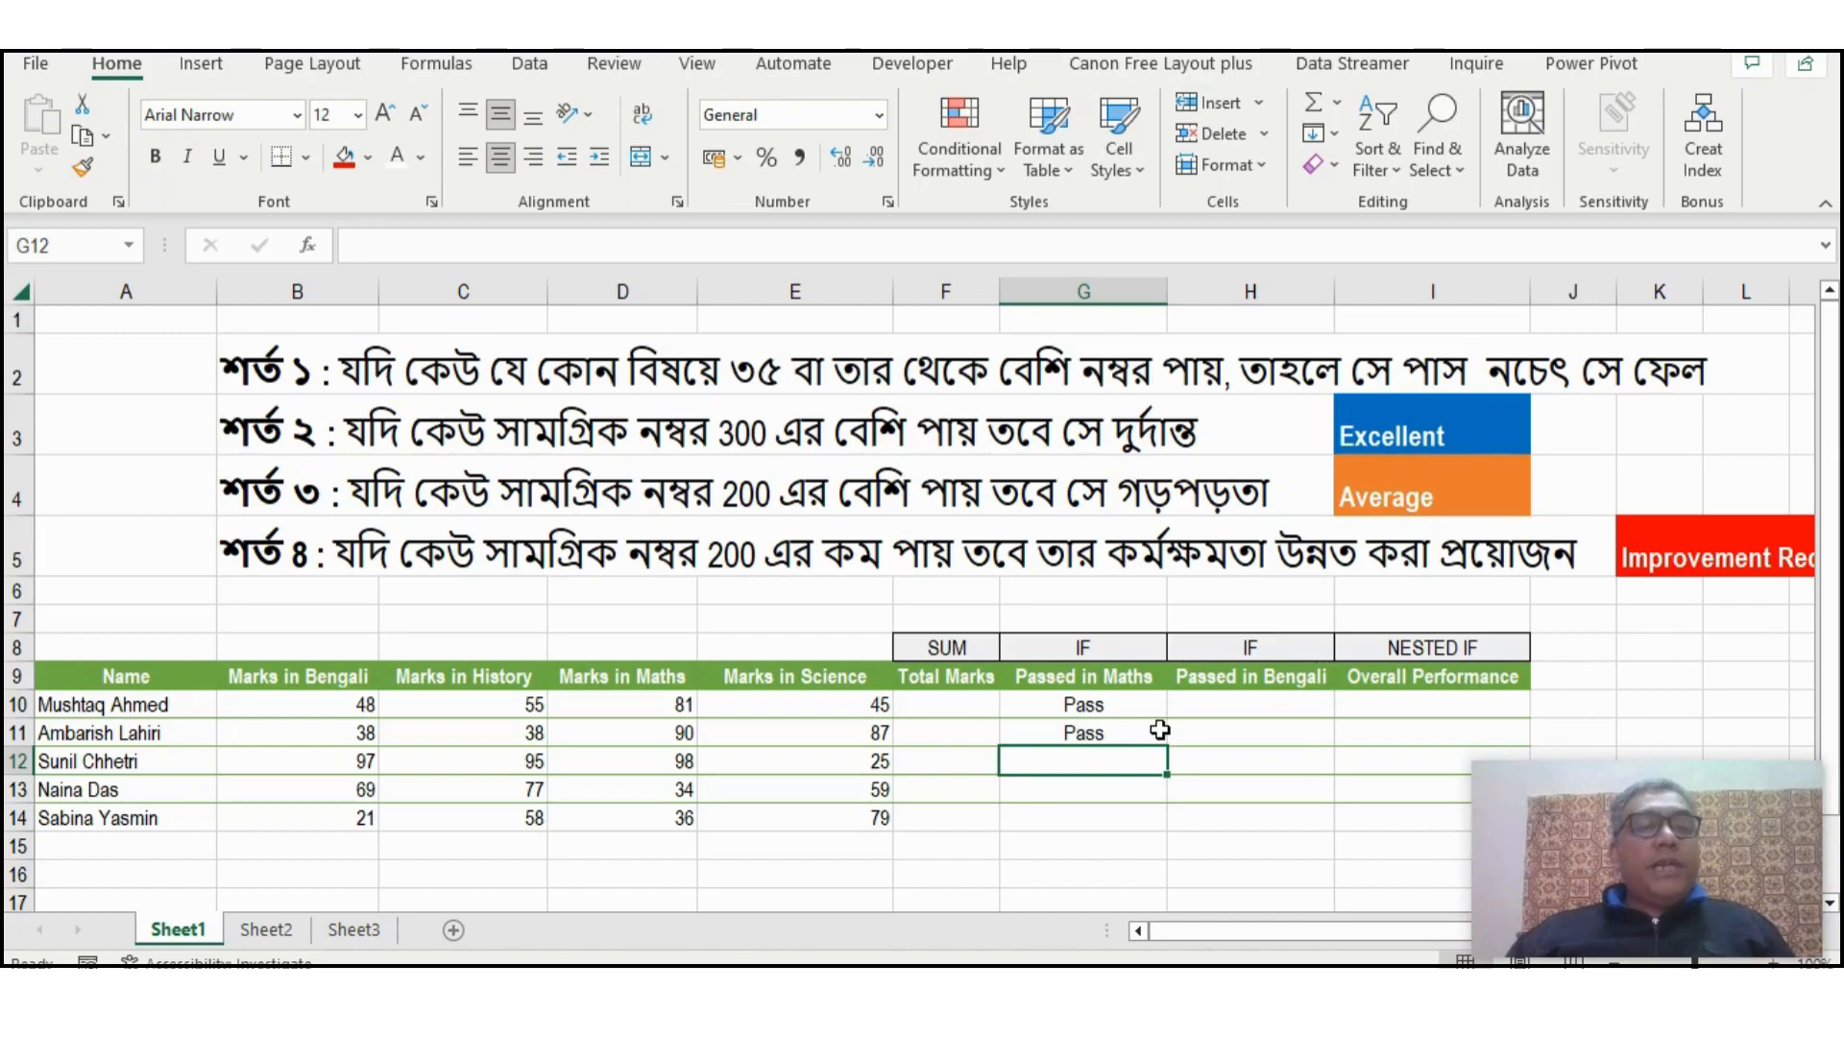
pyautogui.write('Pass')
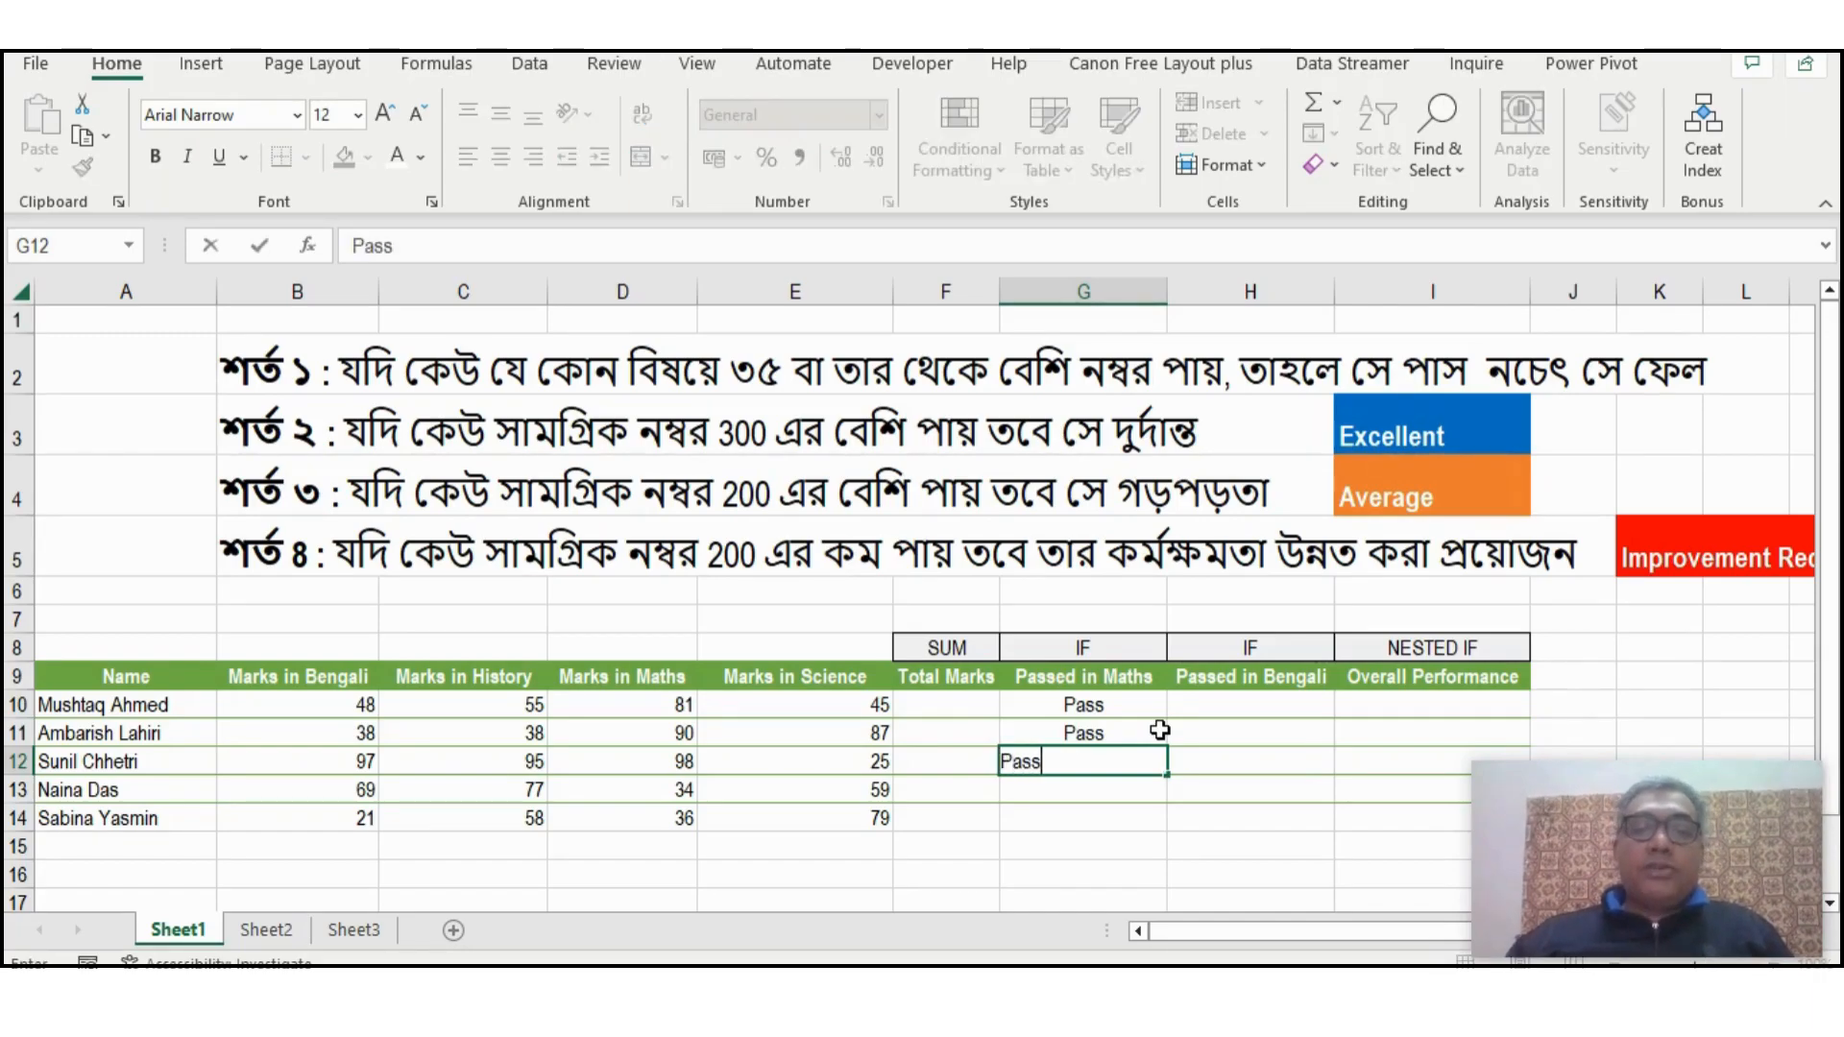
pyautogui.press('Return')
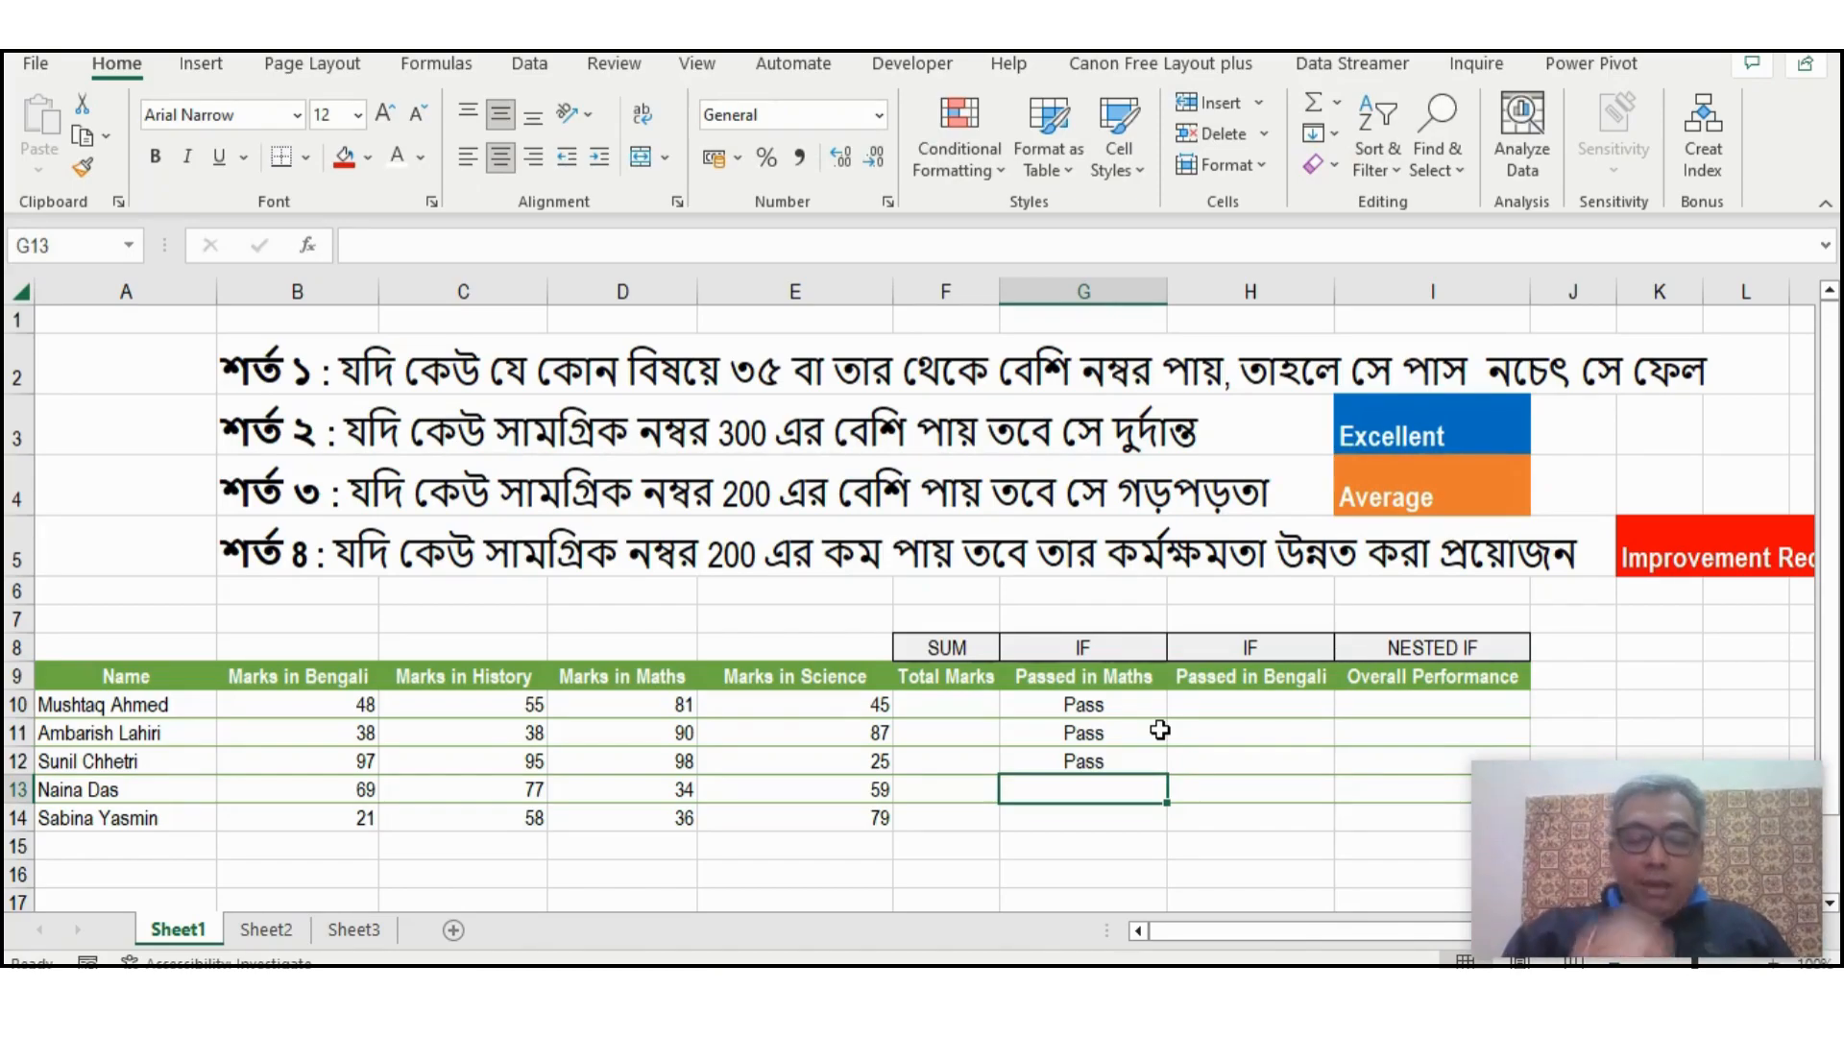
pyautogui.write('Fail')
pyautogui.press('Return')
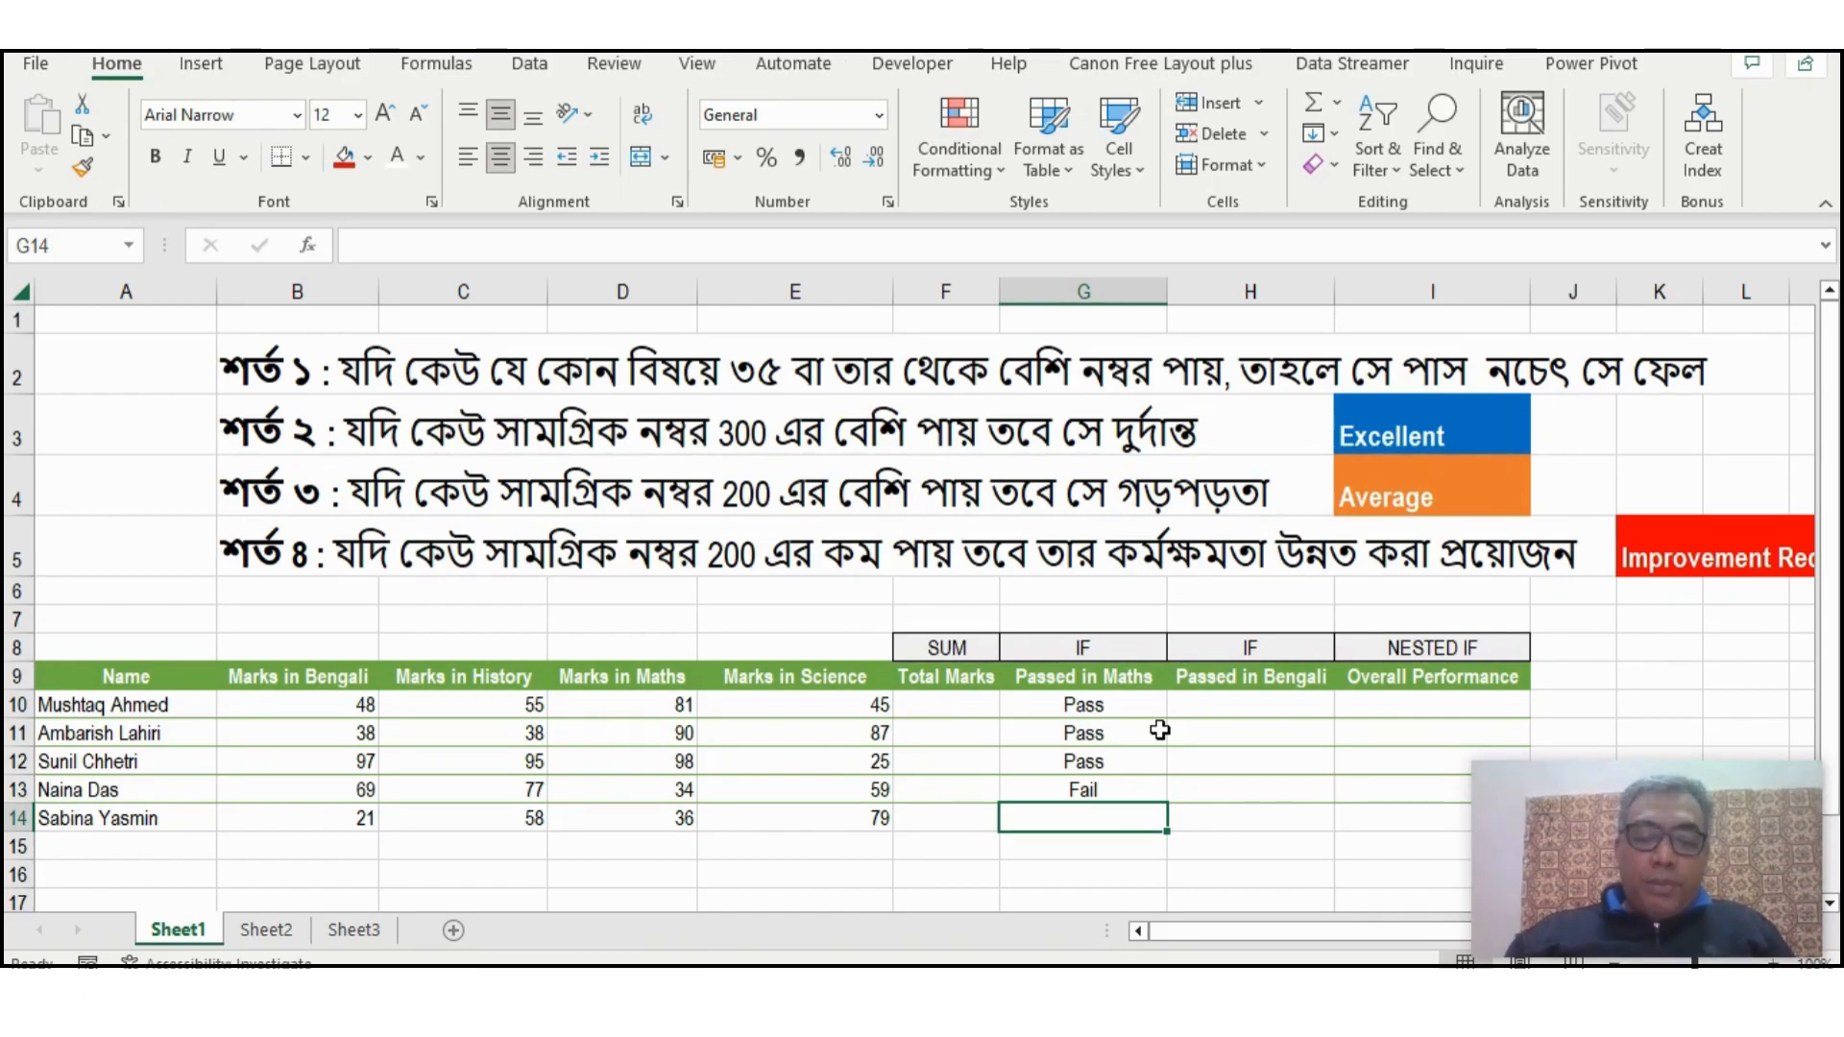
pyautogui.write('Pass')
pyautogui.press('Return')
pyautogui.press('Up')
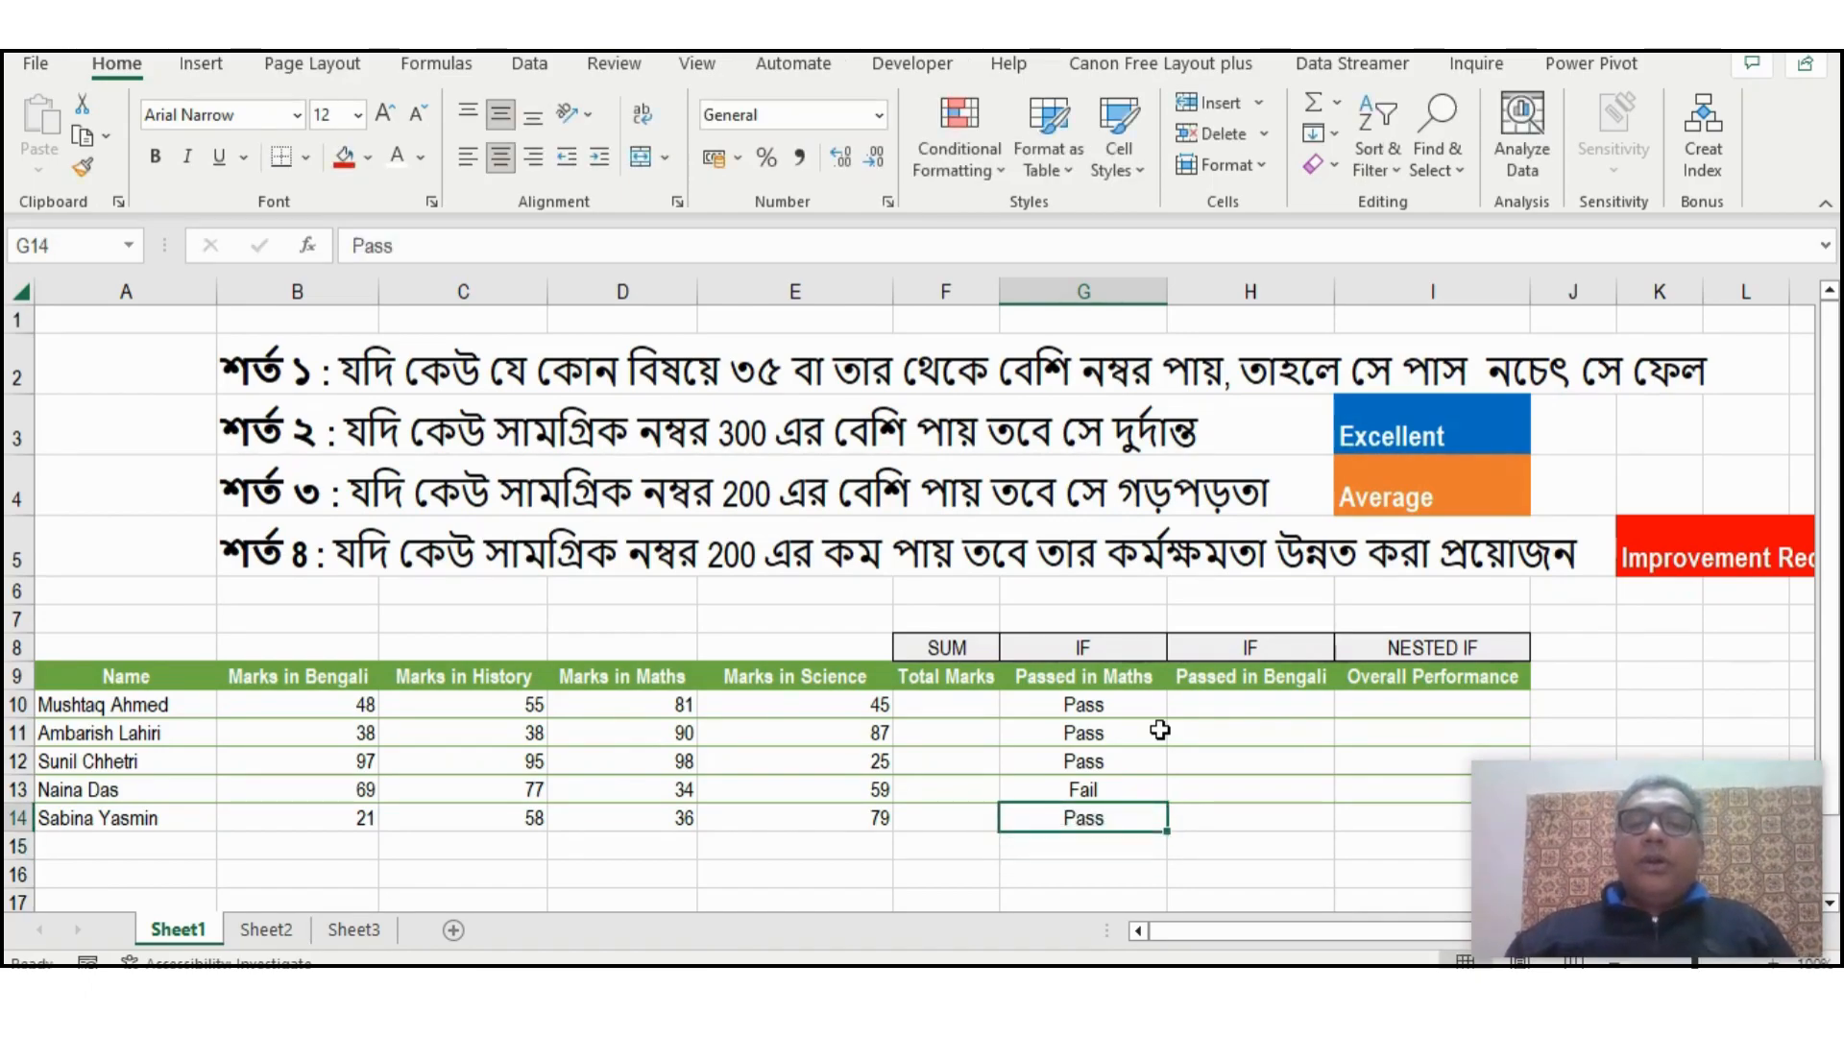
# Clear the manually entered results from G10:G14 in the Passed in Maths column
pyautogui.hotkey('shift', 'Up')
pyautogui.hotkey('shift', 'Up')
pyautogui.hotkey('shift', 'Up')
pyautogui.hotkey('shift', 'Up')
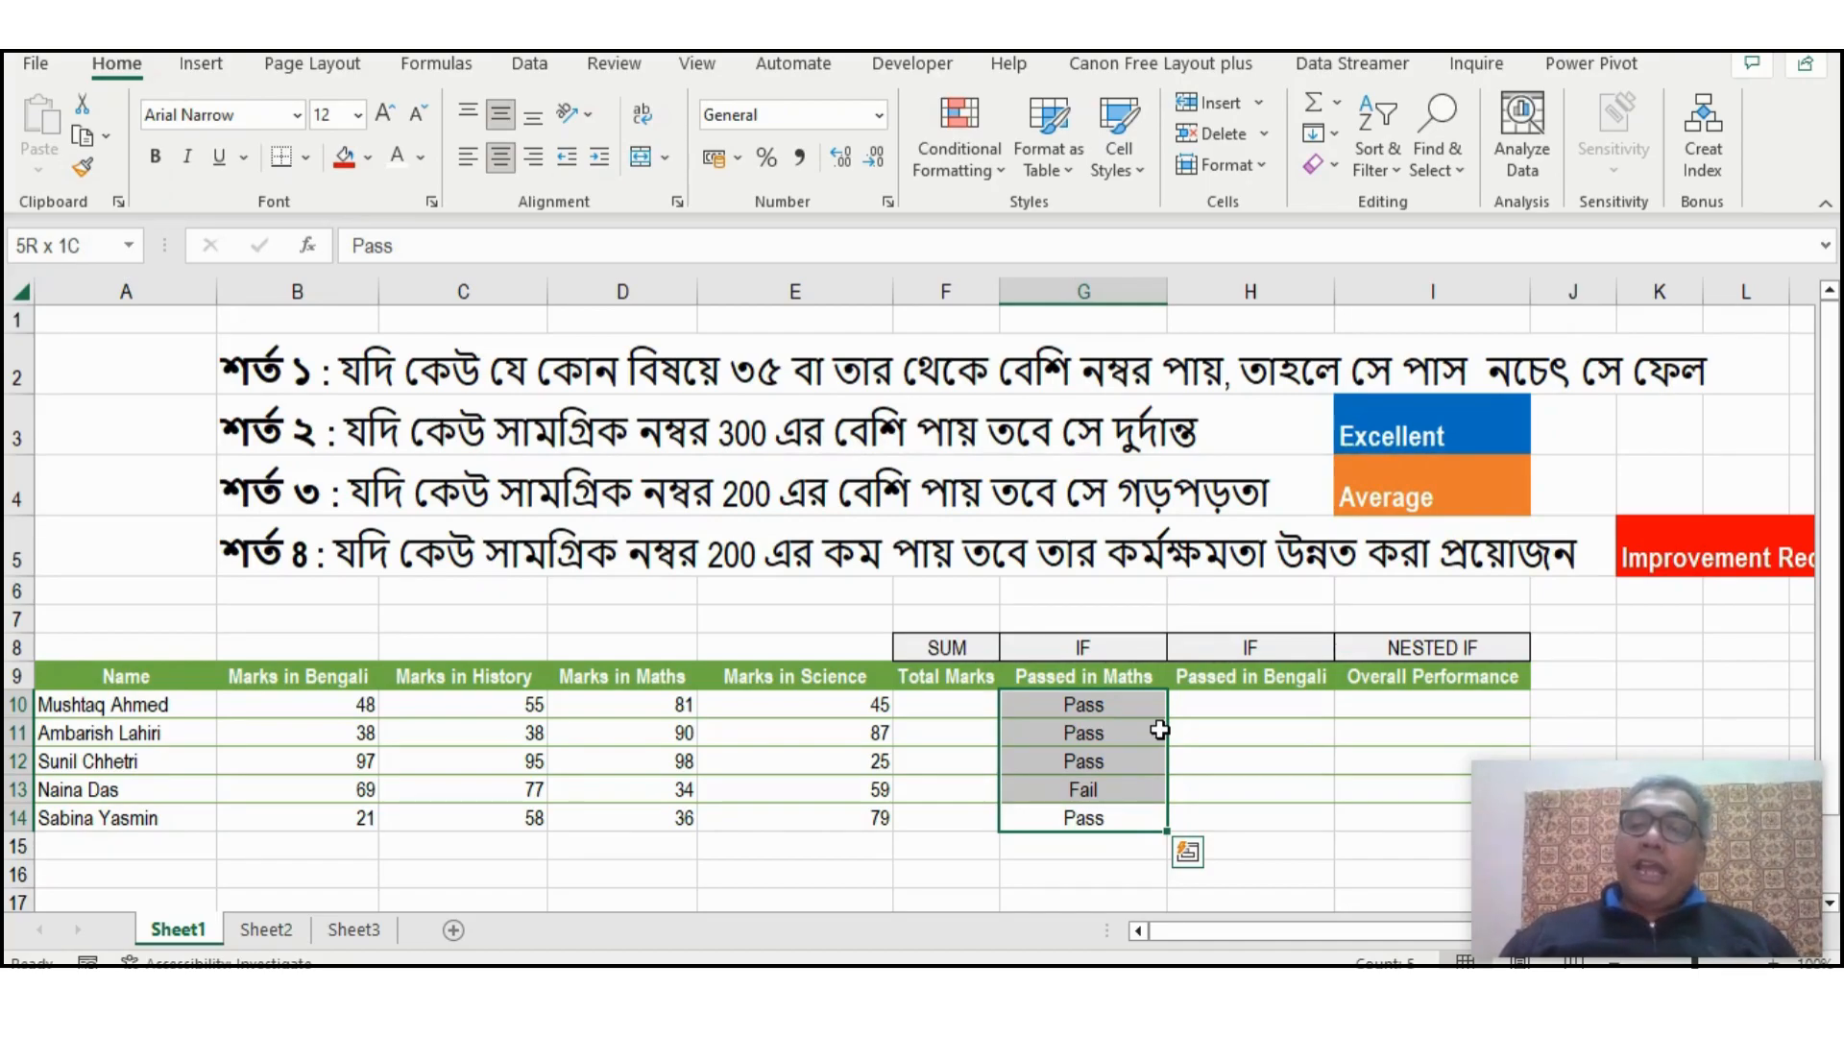
pyautogui.press('Delete')
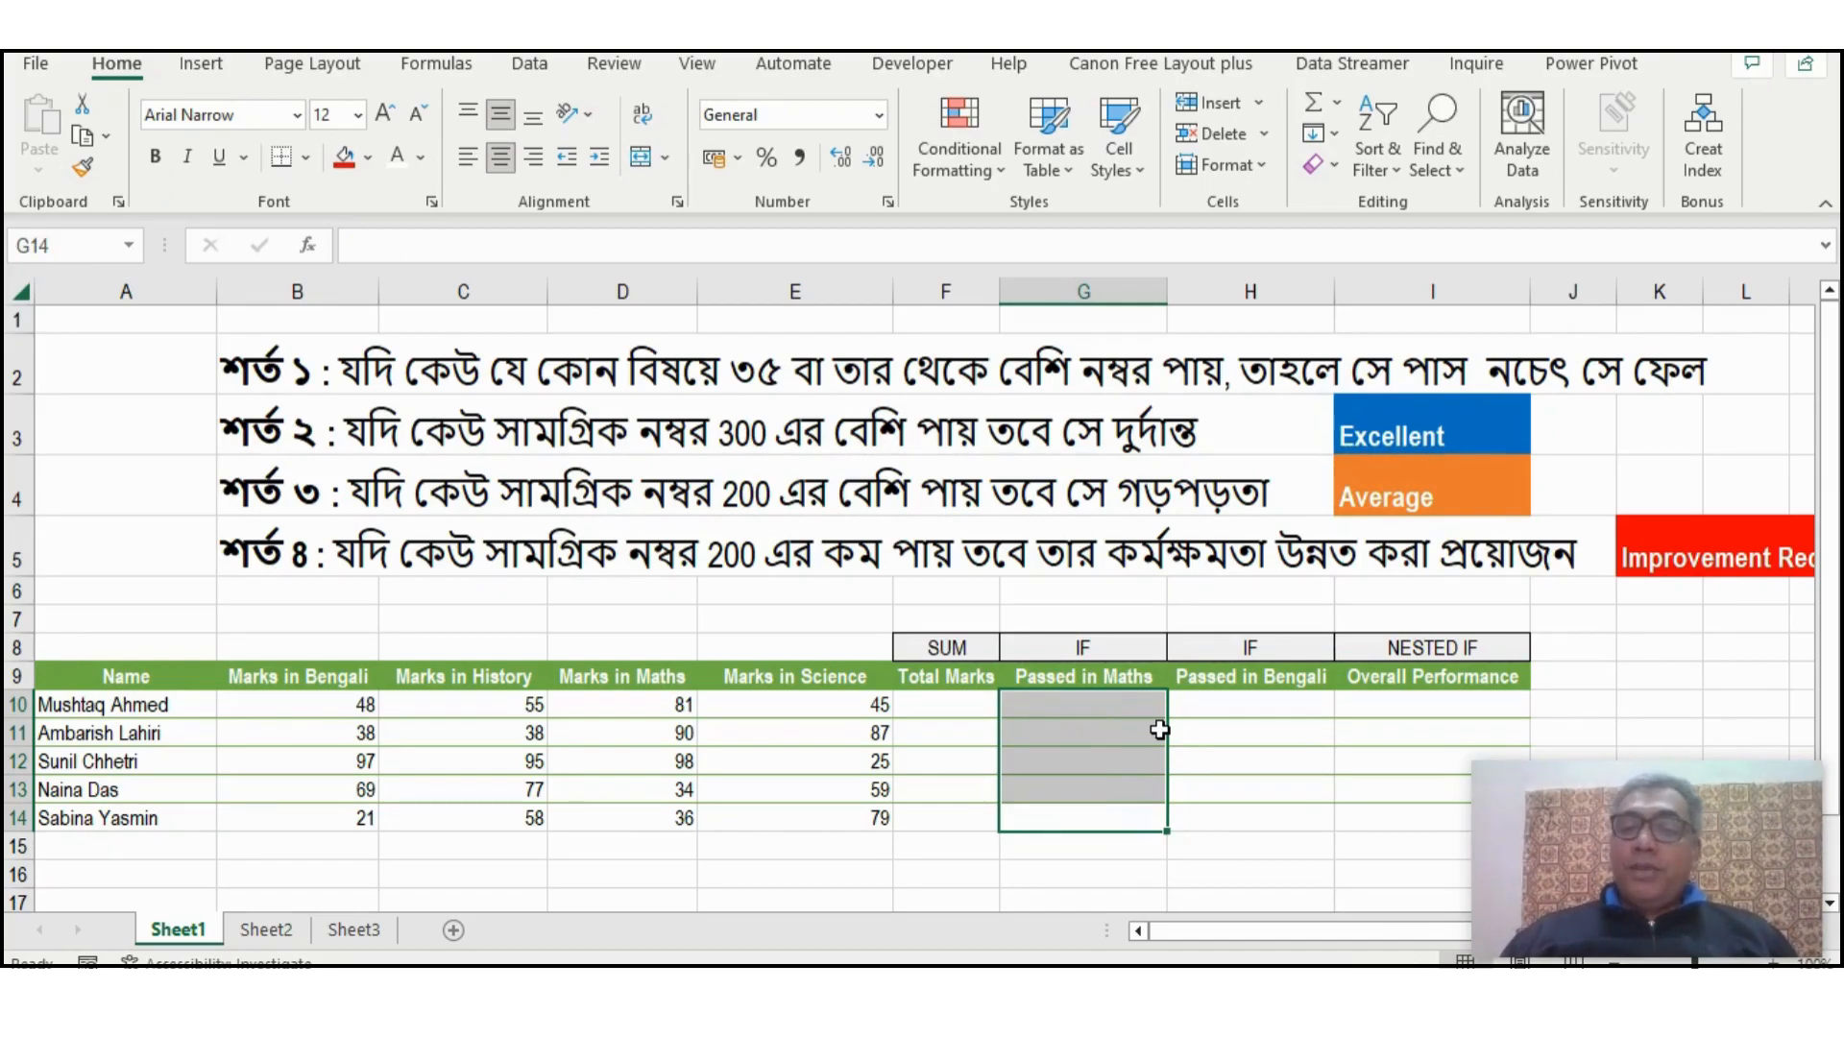
# Start an IF formula in G10 that tests whether the maths mark in D10 is greater than or equal to 35
pyautogui.click(1159, 718)
pyautogui.write('=if')
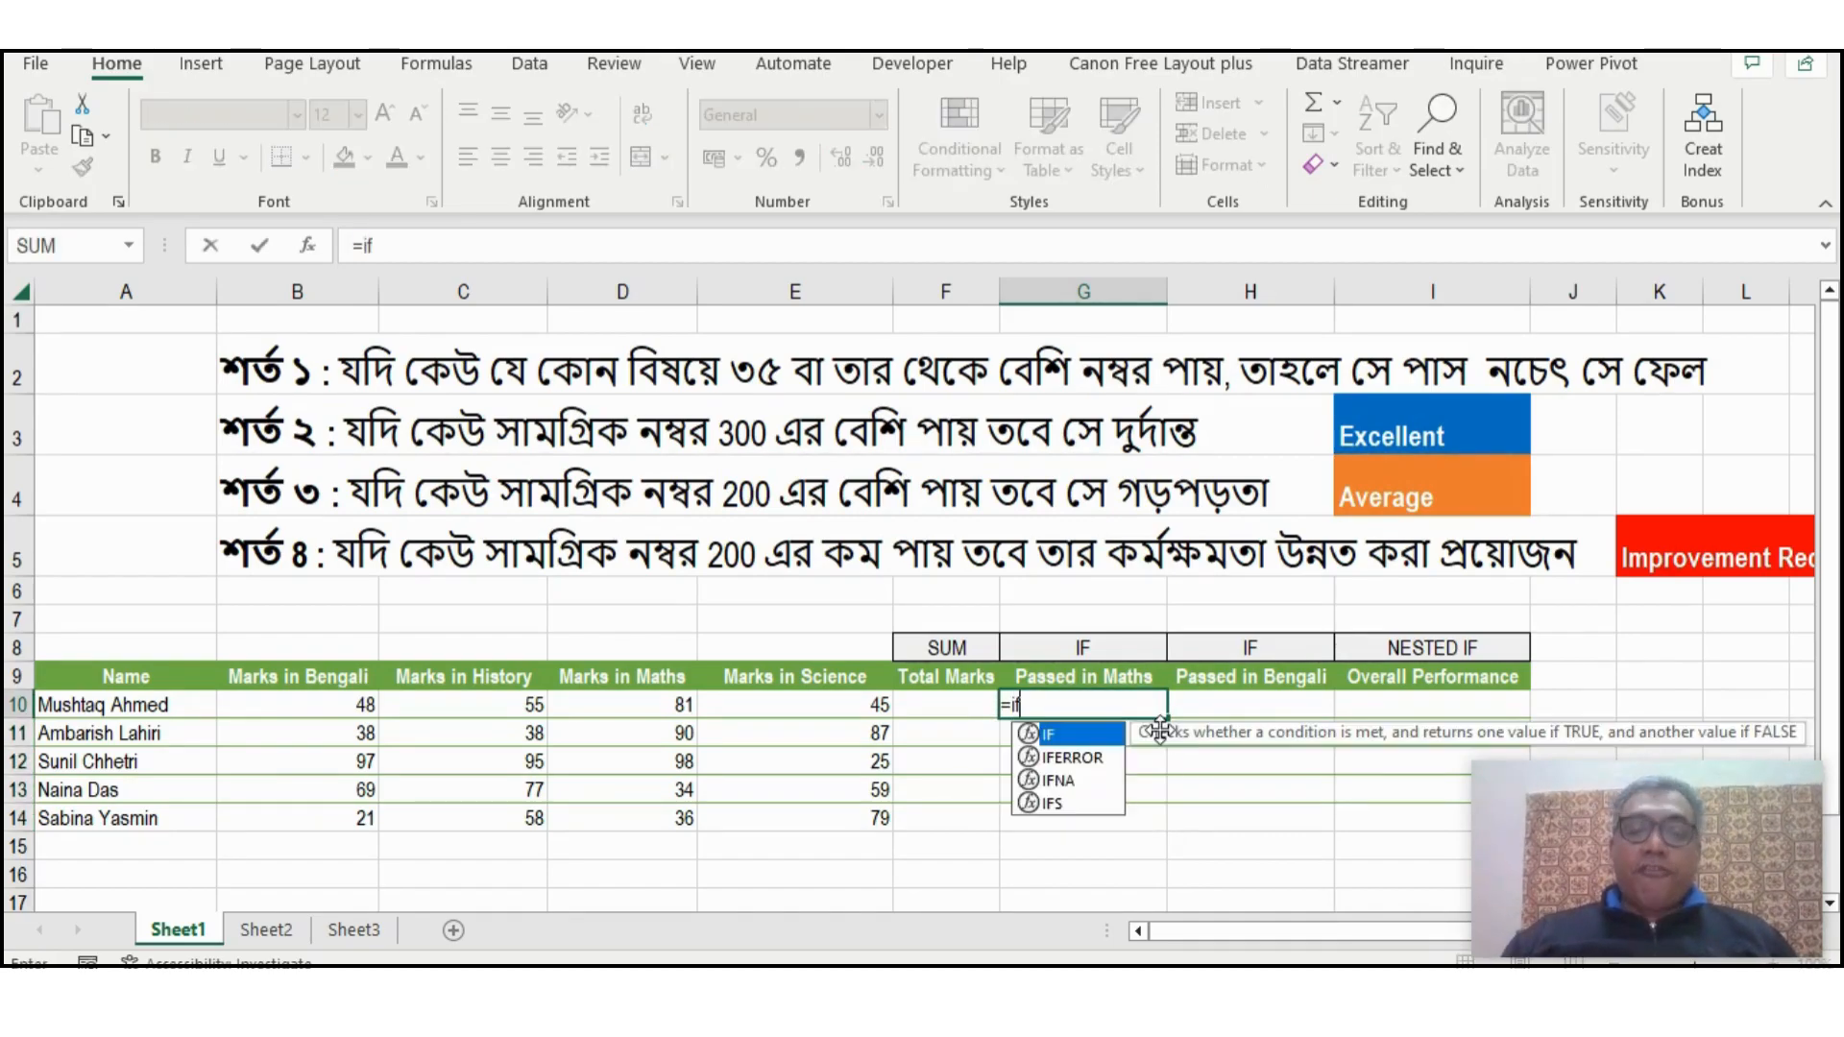
pyautogui.write('(')
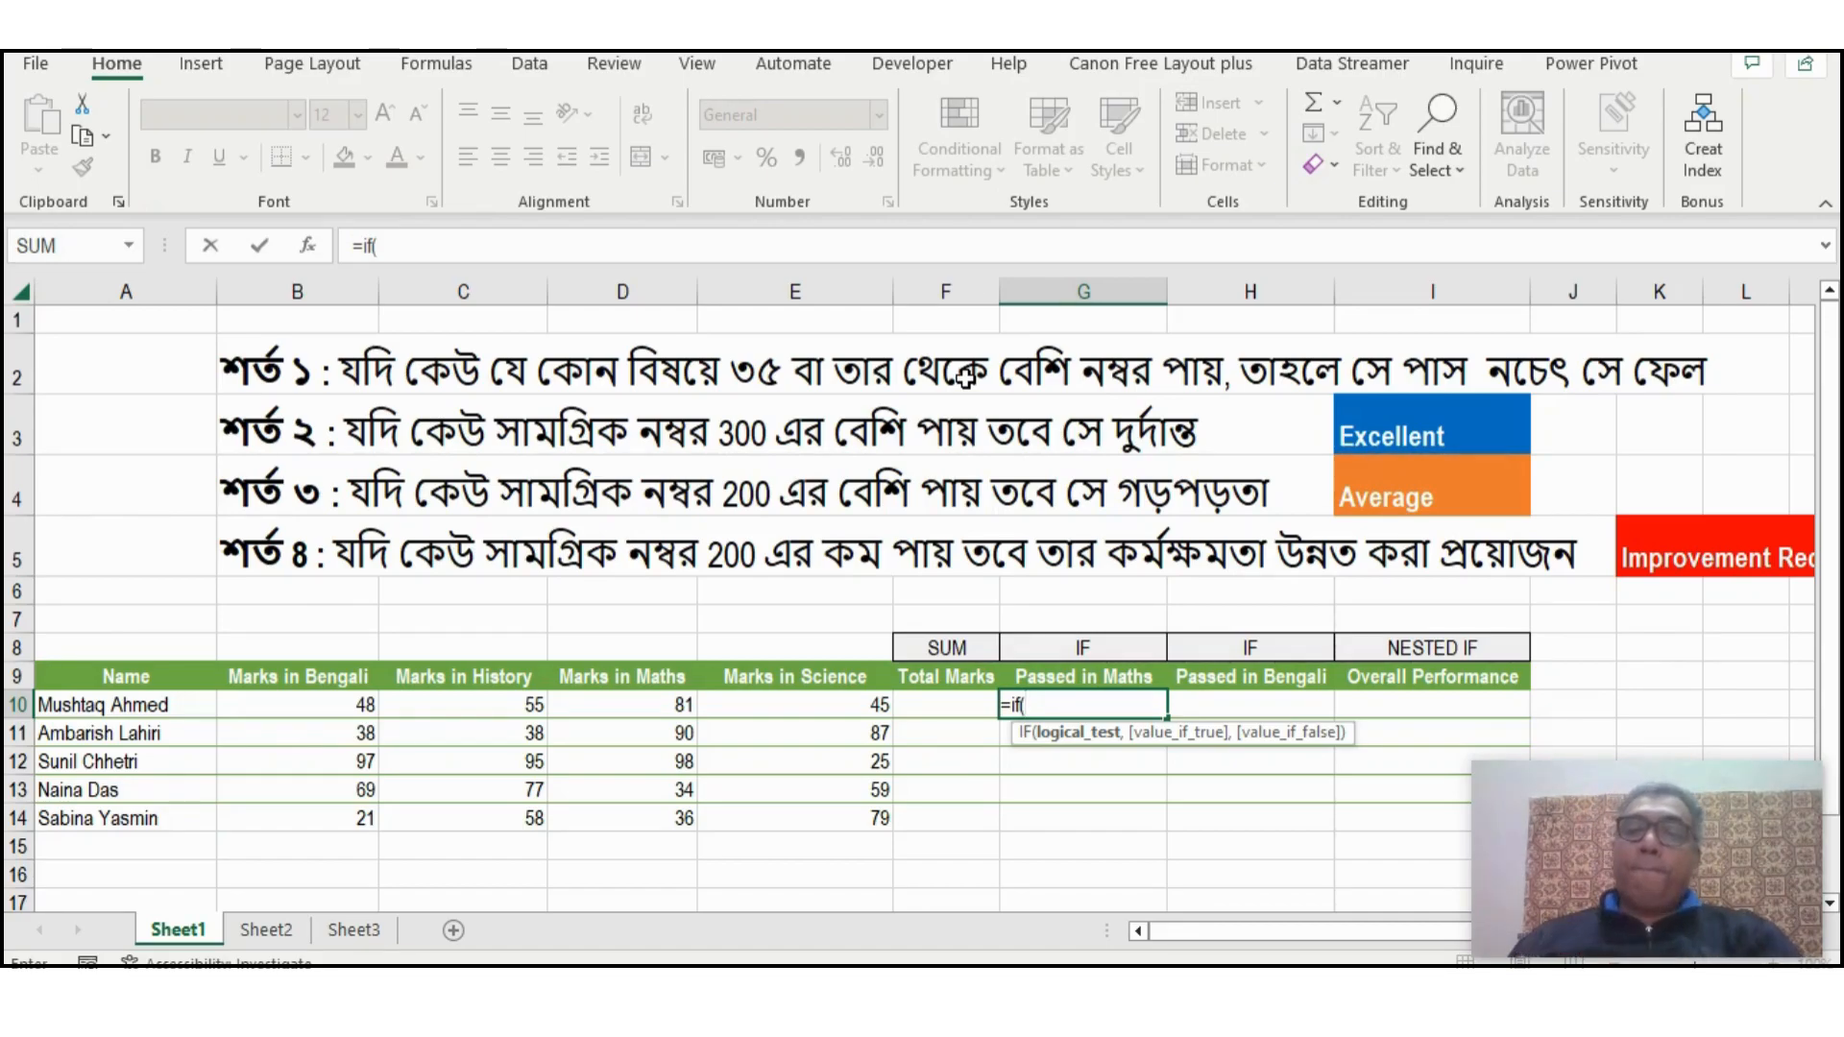
pyautogui.click(642, 704)
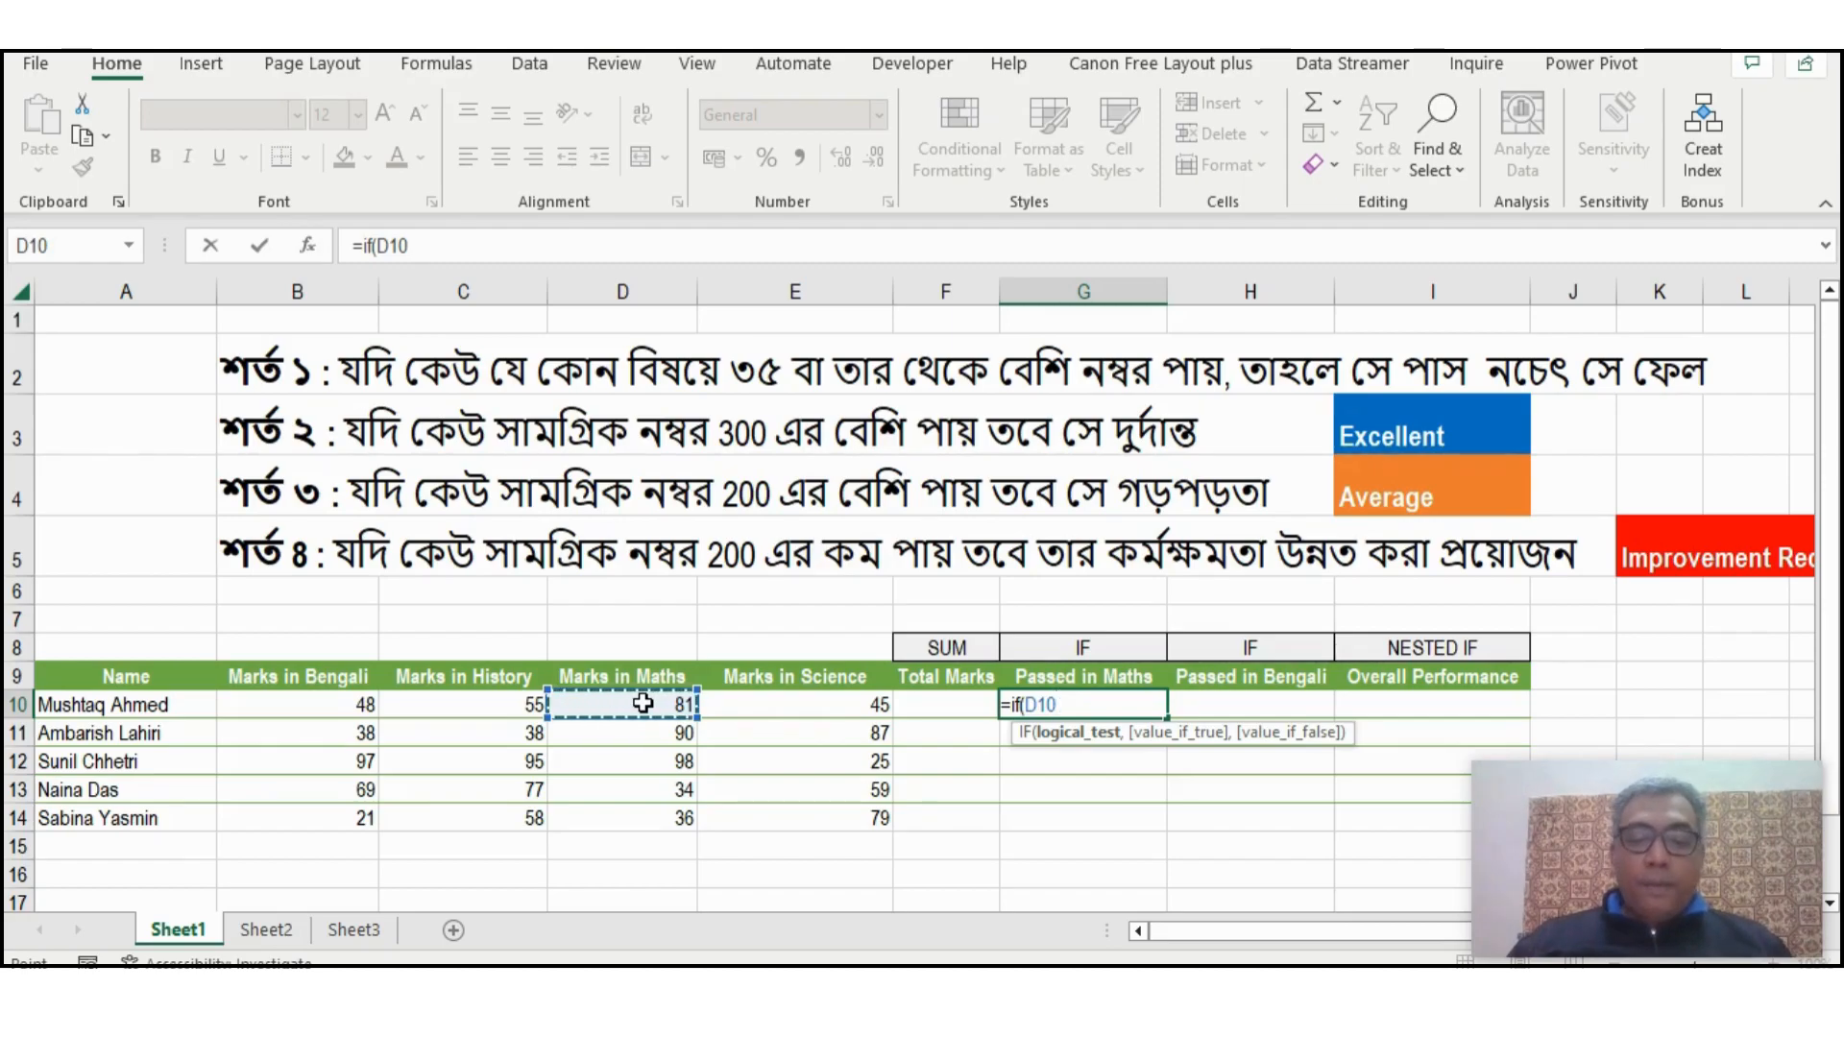
pyautogui.write('=>35')
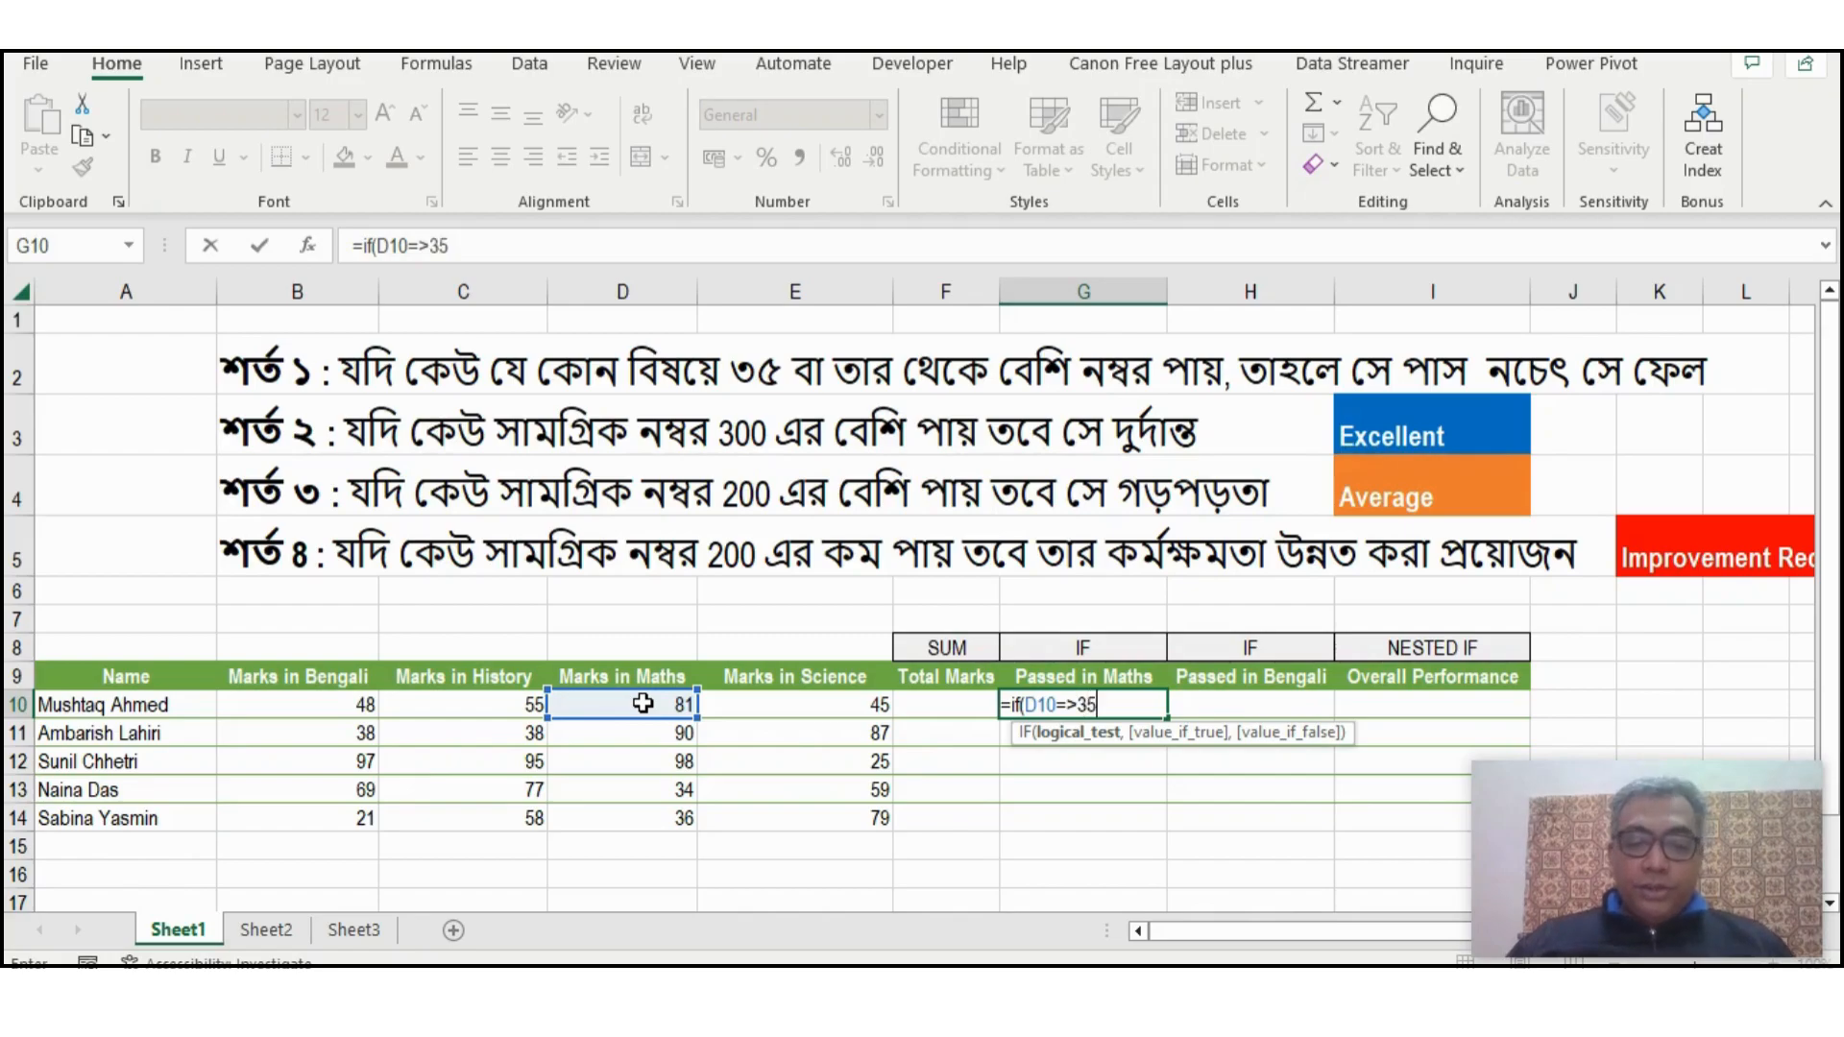
# Complete the G10 formula with "PASS" as the true value and "FAIL" as the false value, keeping the cell selected
pyautogui.write(',')
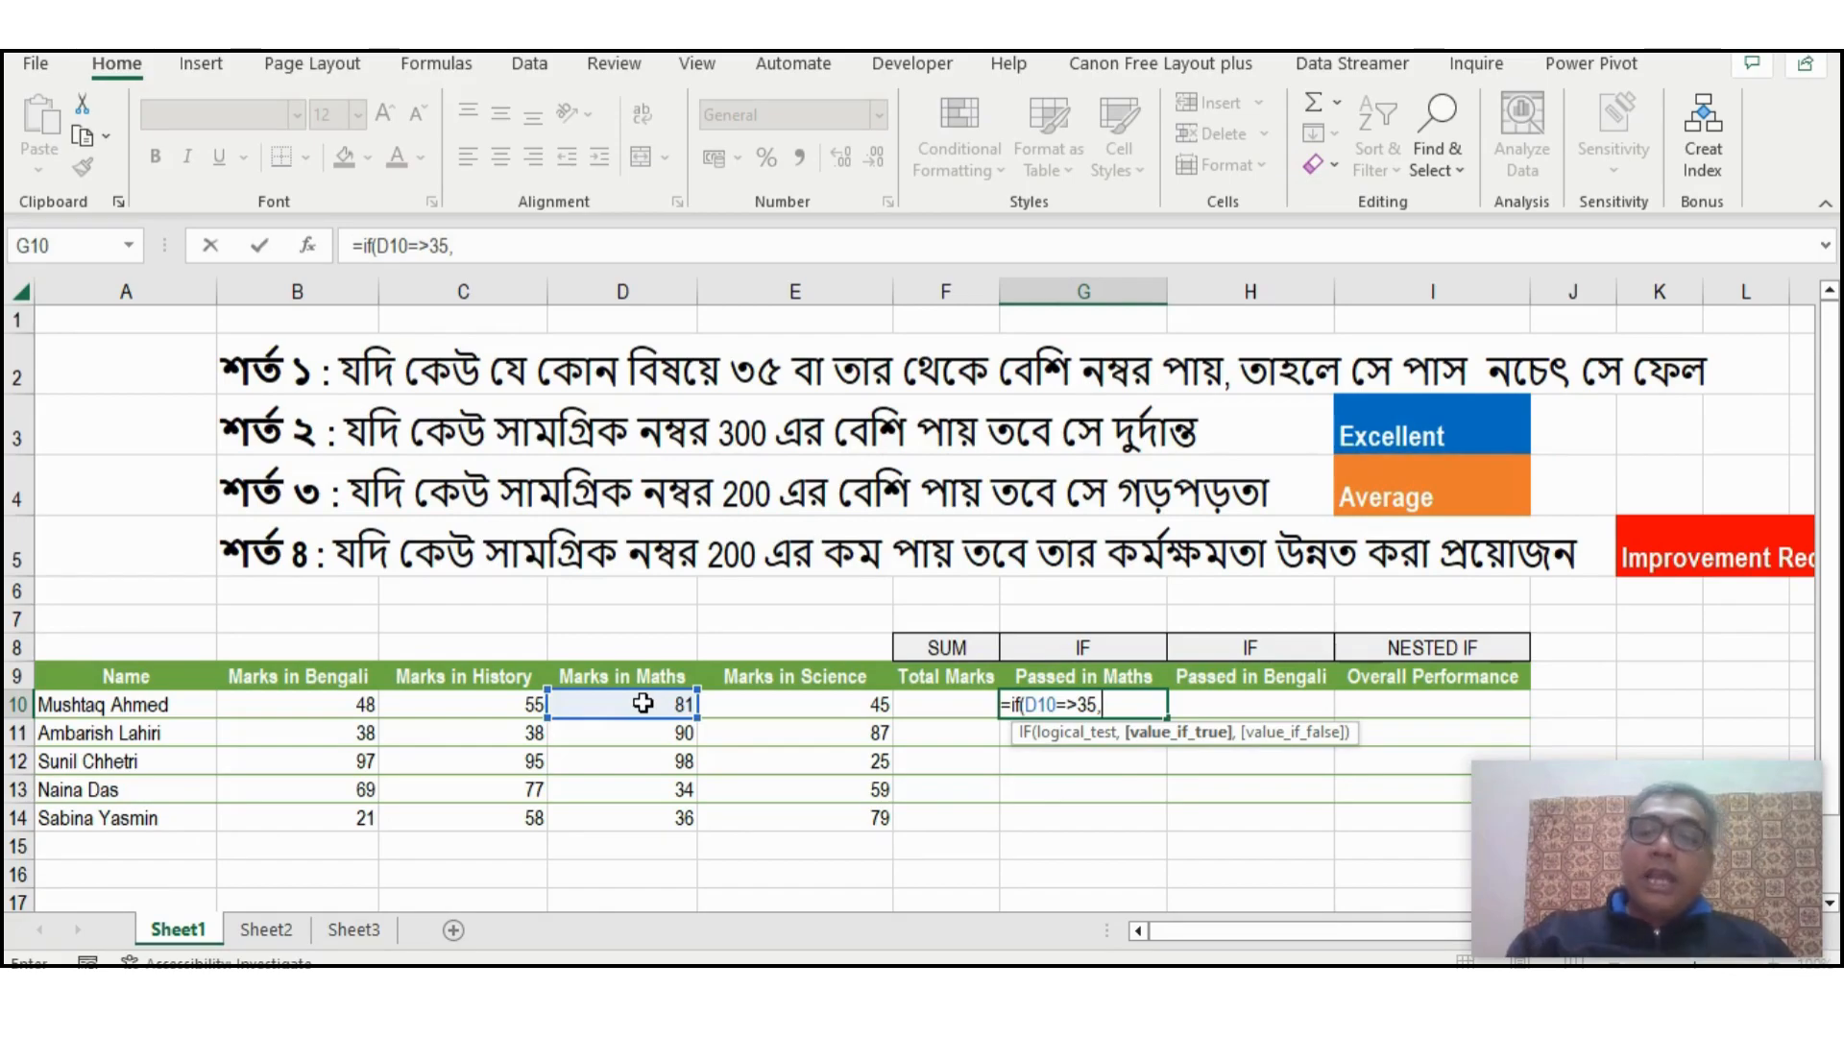
pyautogui.write('"')
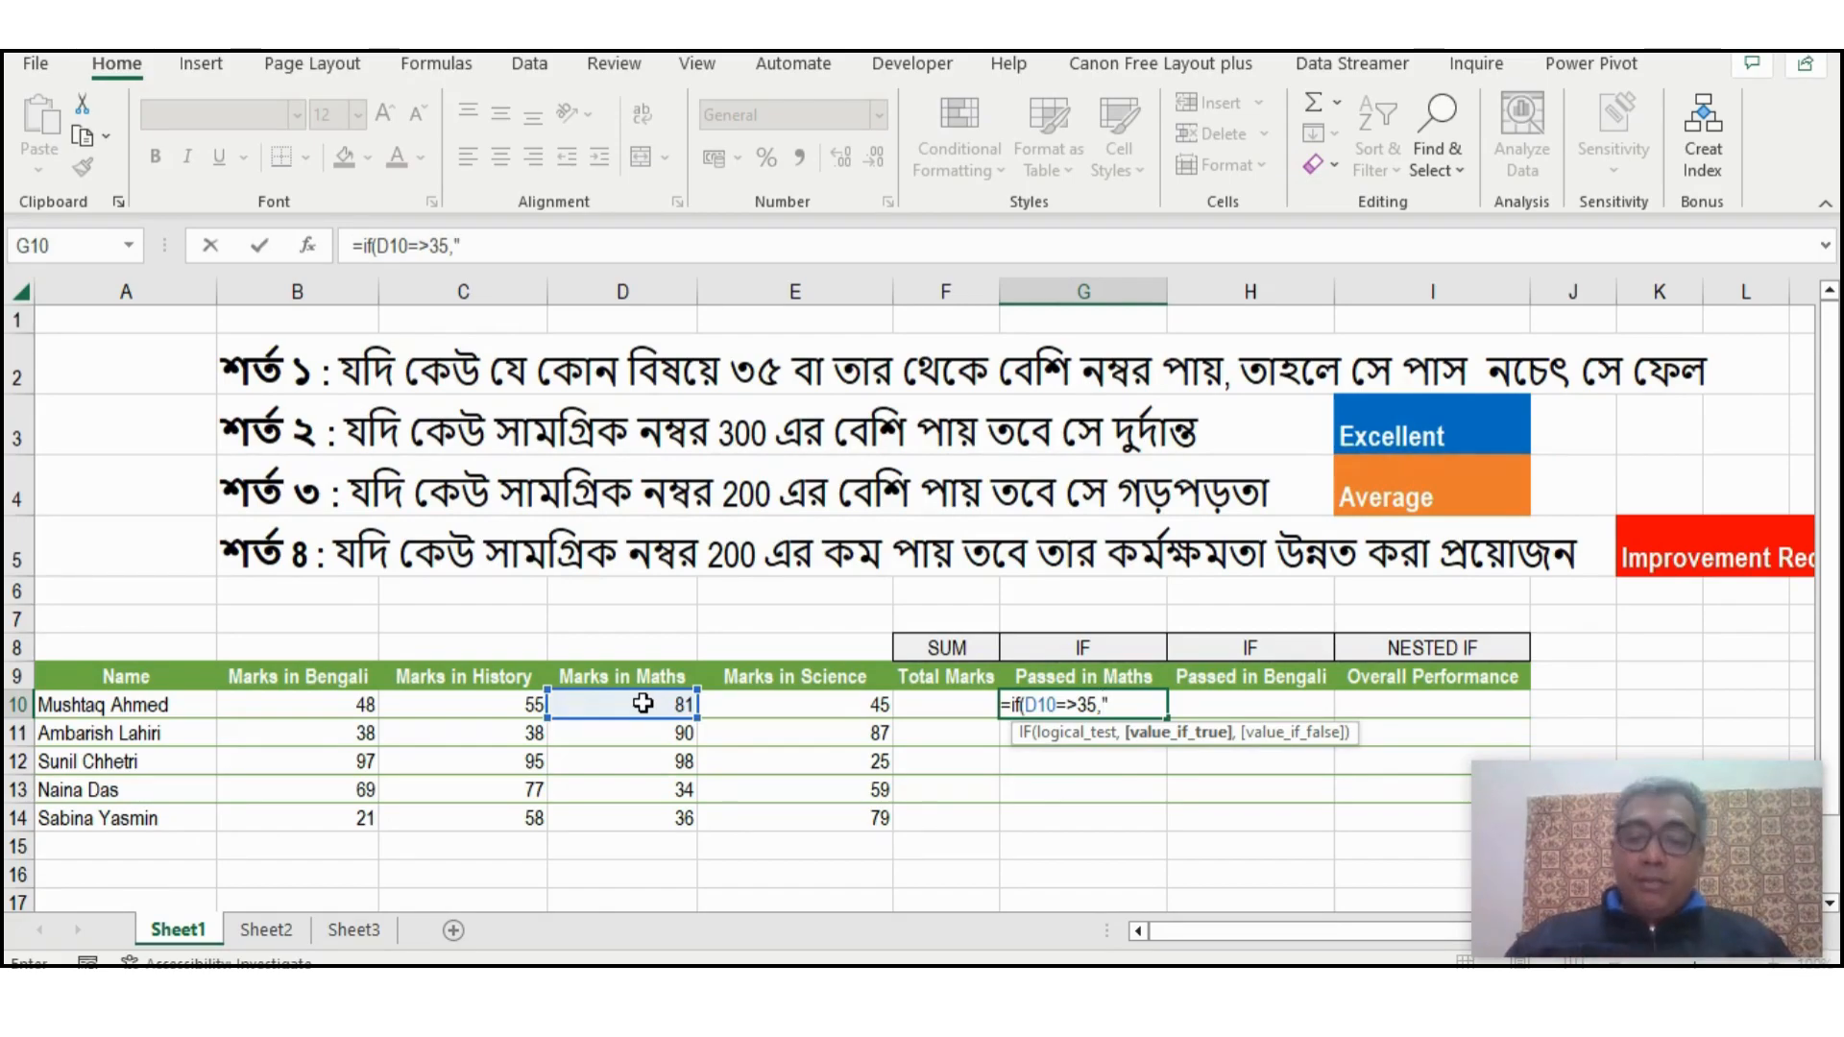
pyautogui.write('PASS"')
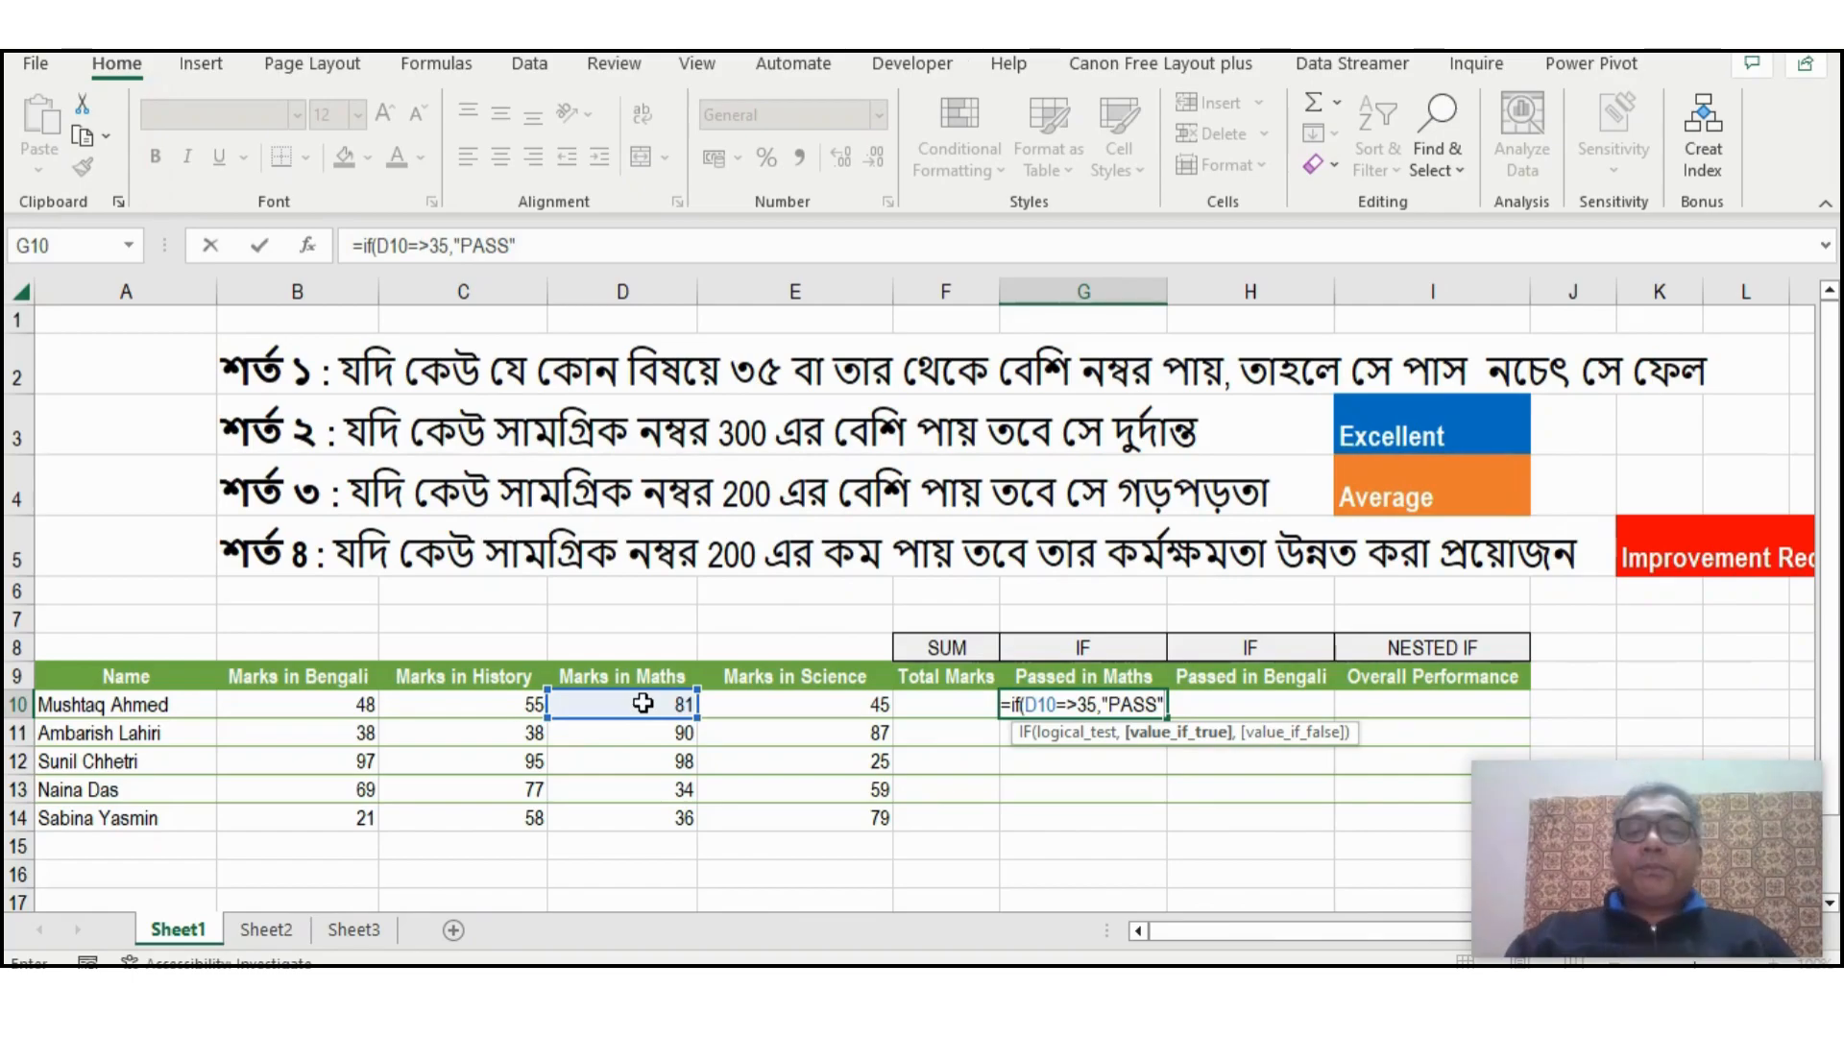
pyautogui.write(',')
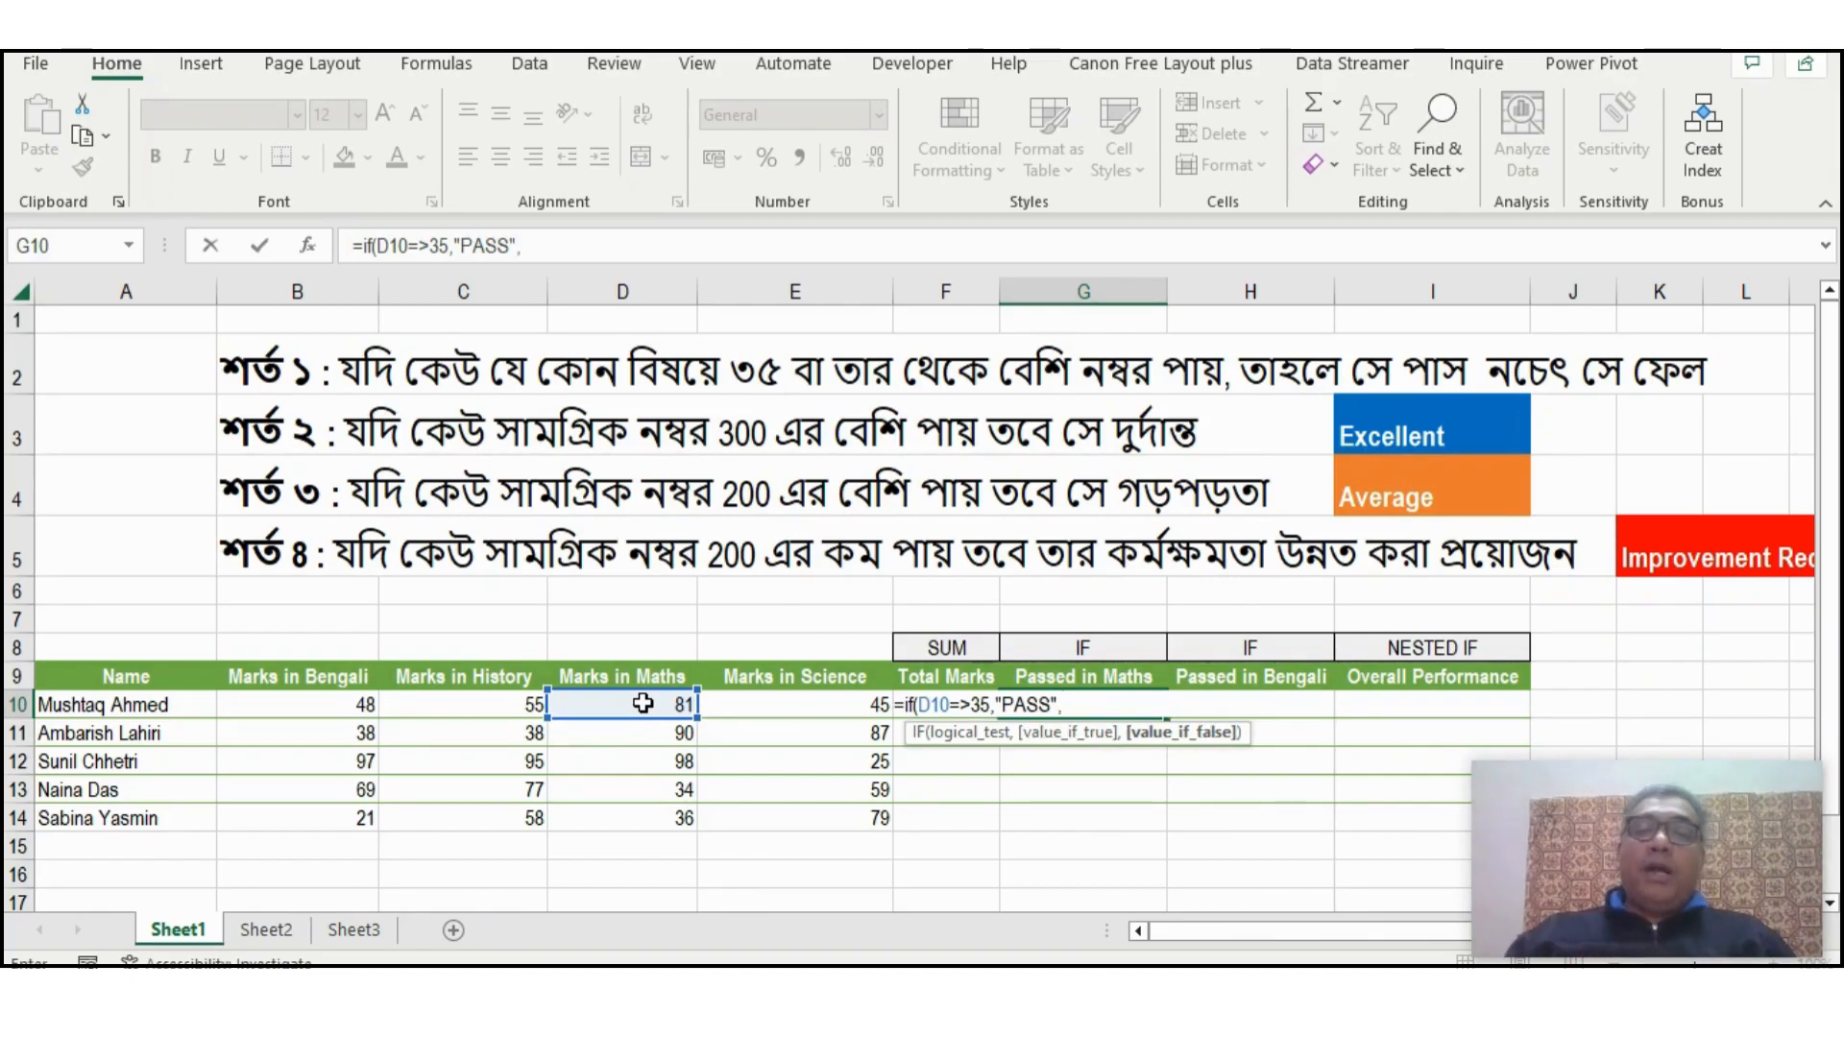
pyautogui.write('"')
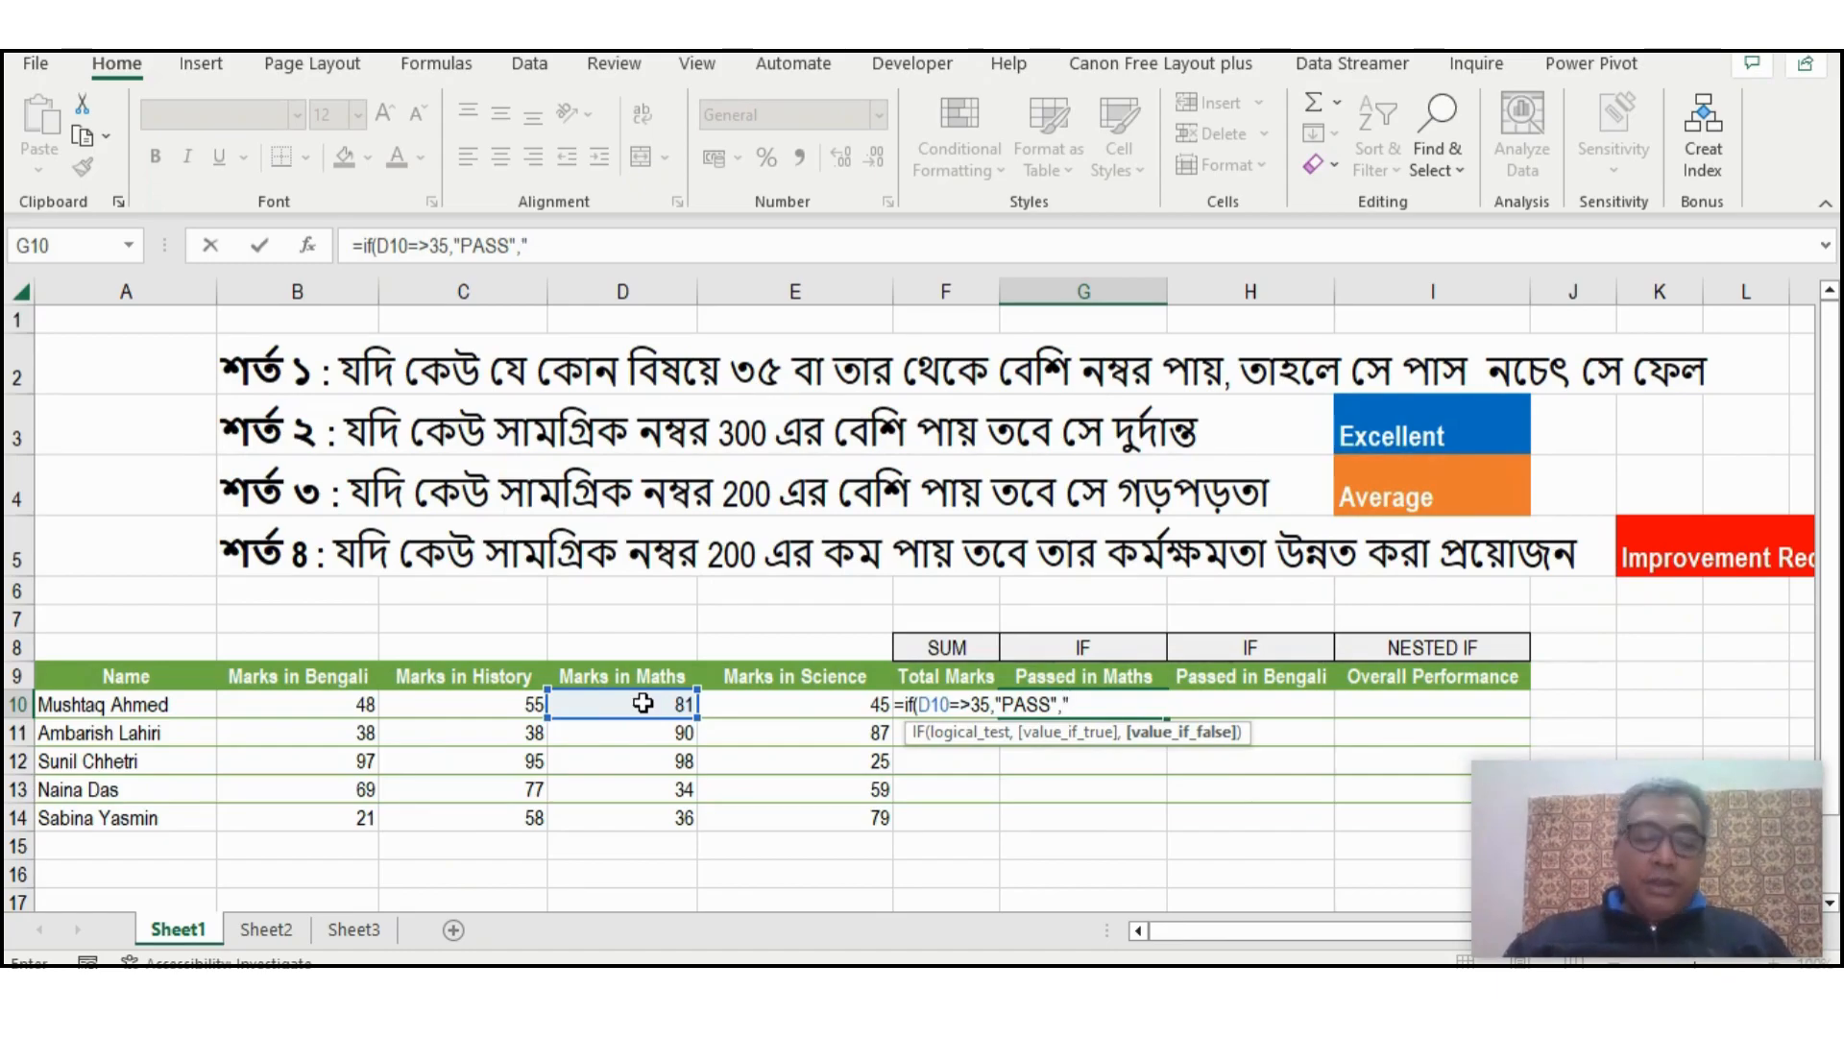
pyautogui.write('FAIL')
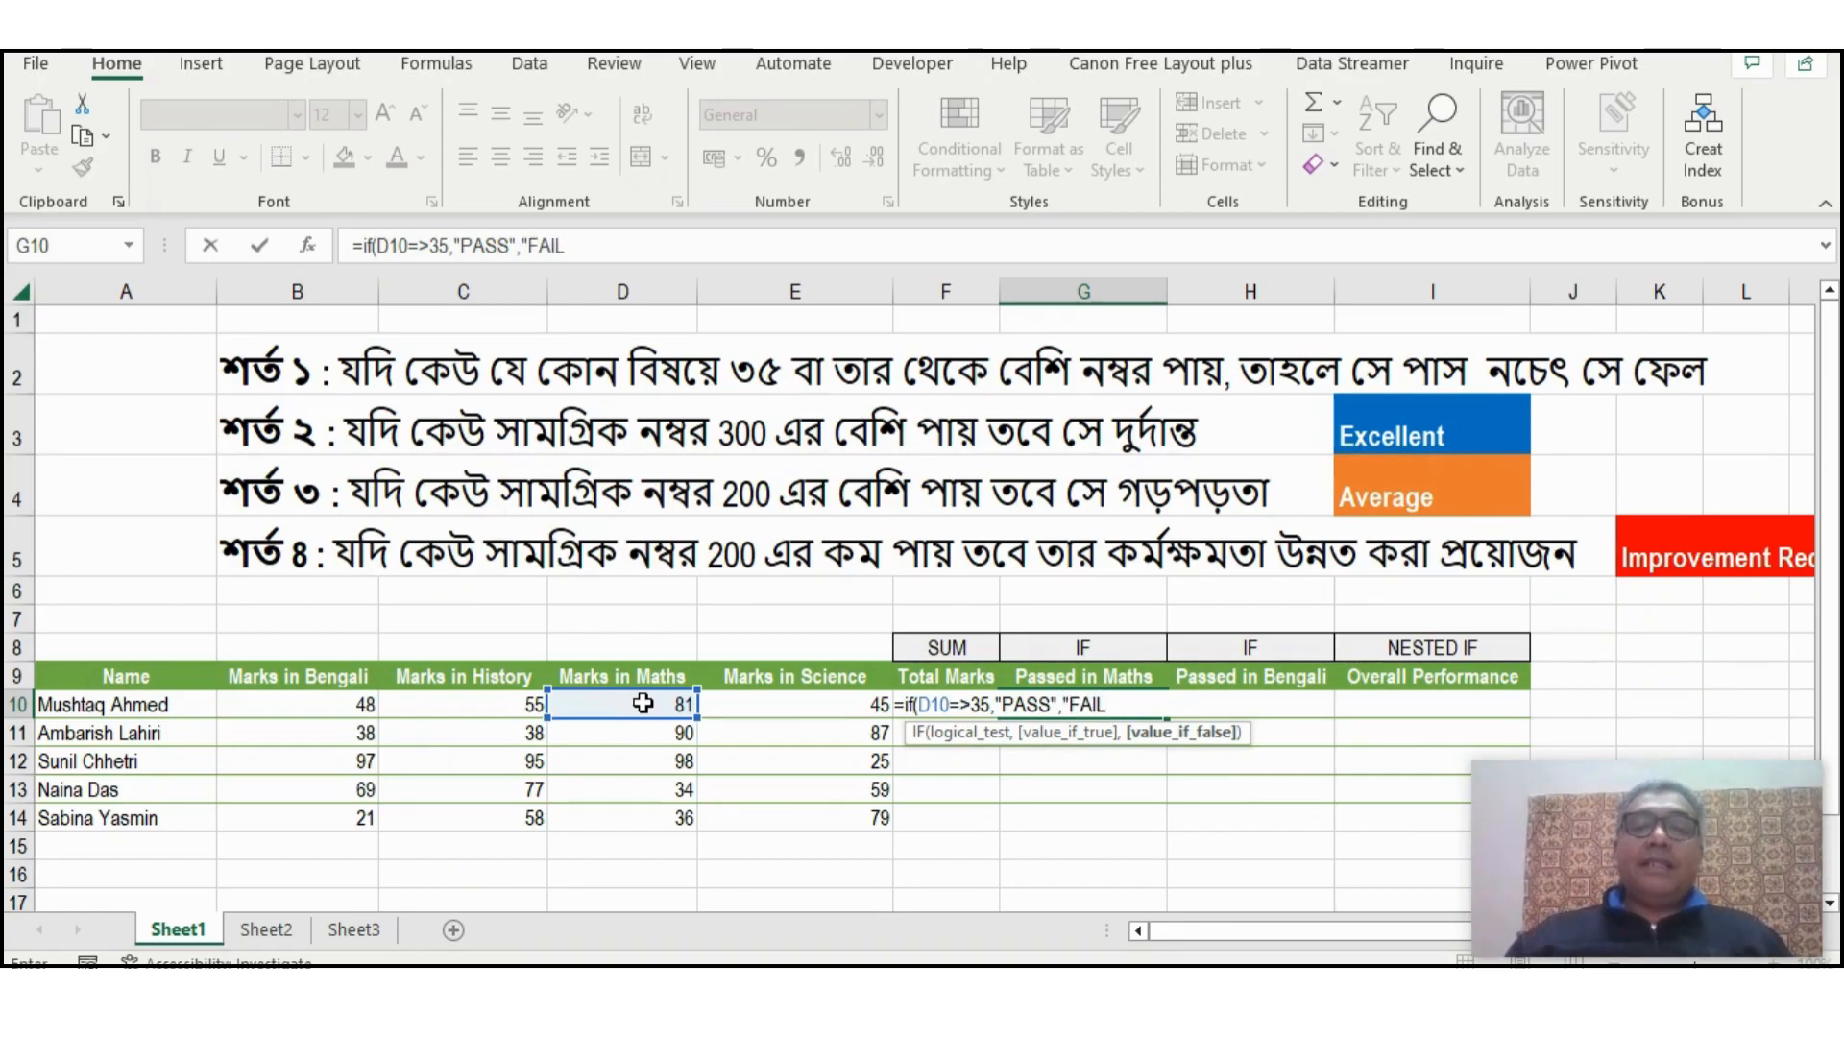
pyautogui.write('"')
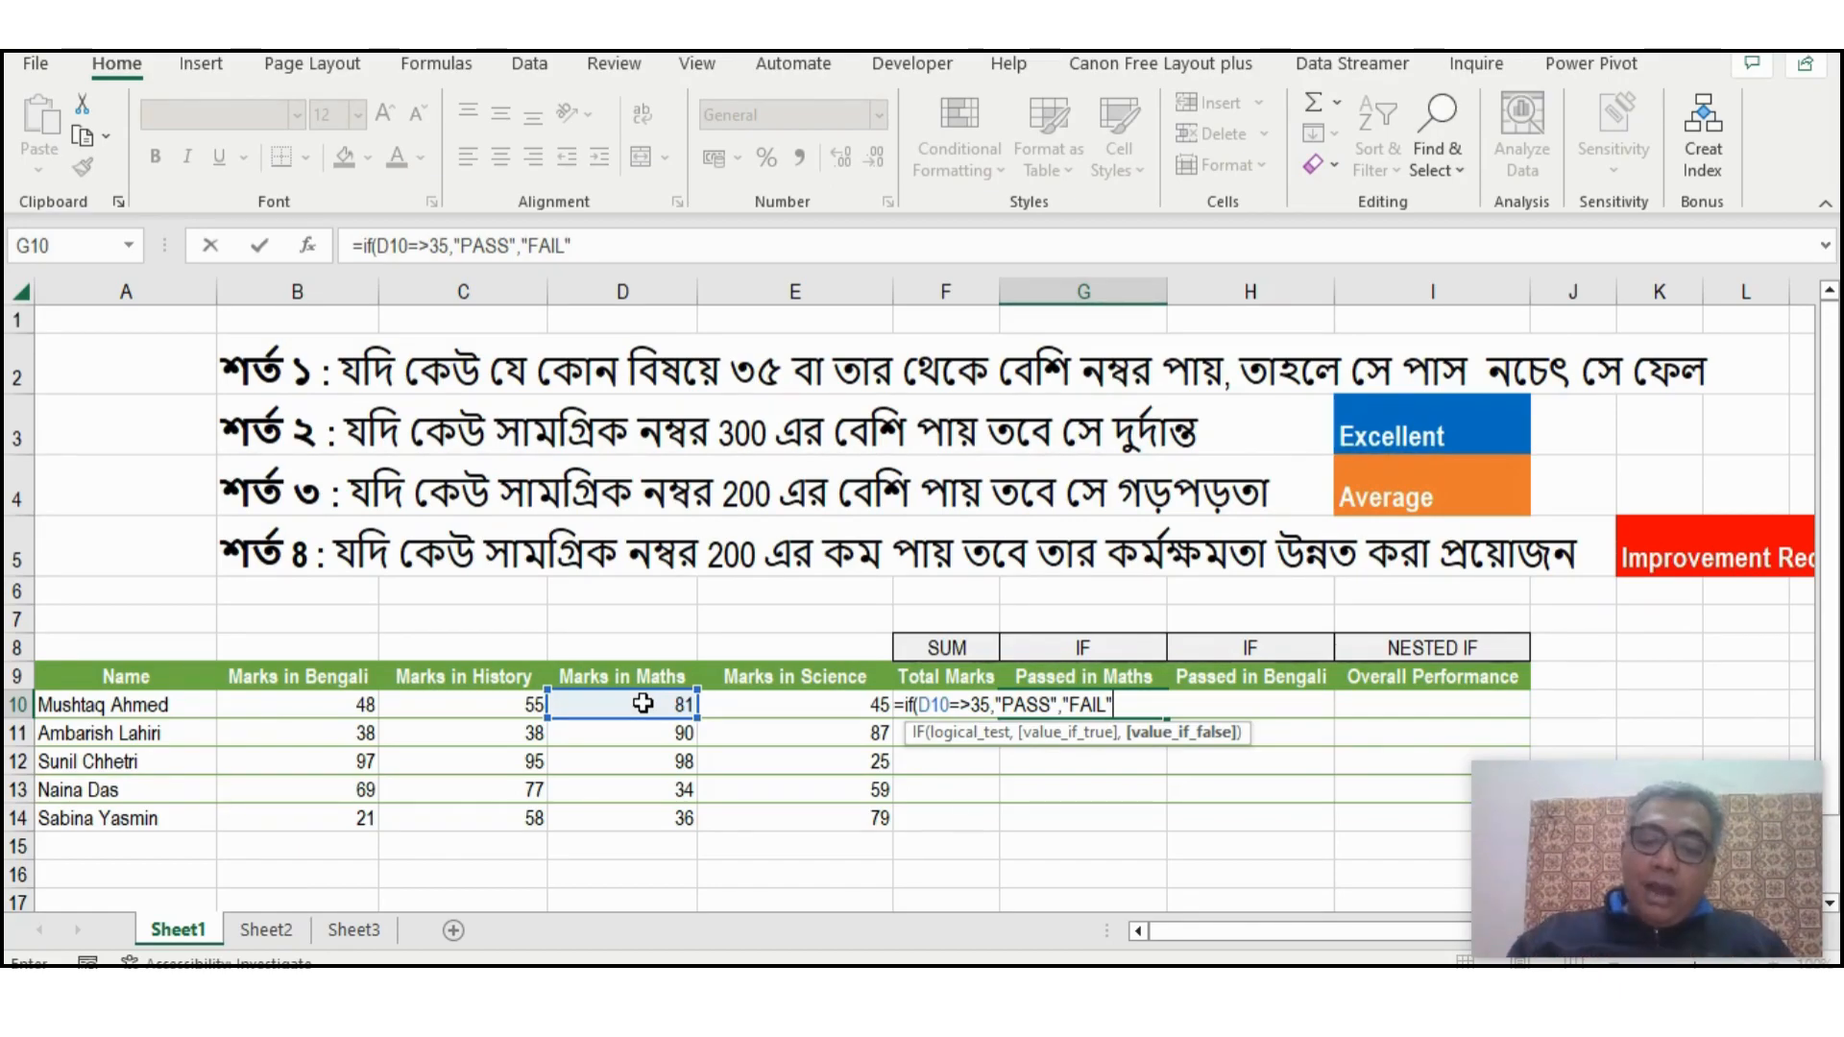
pyautogui.write(')')
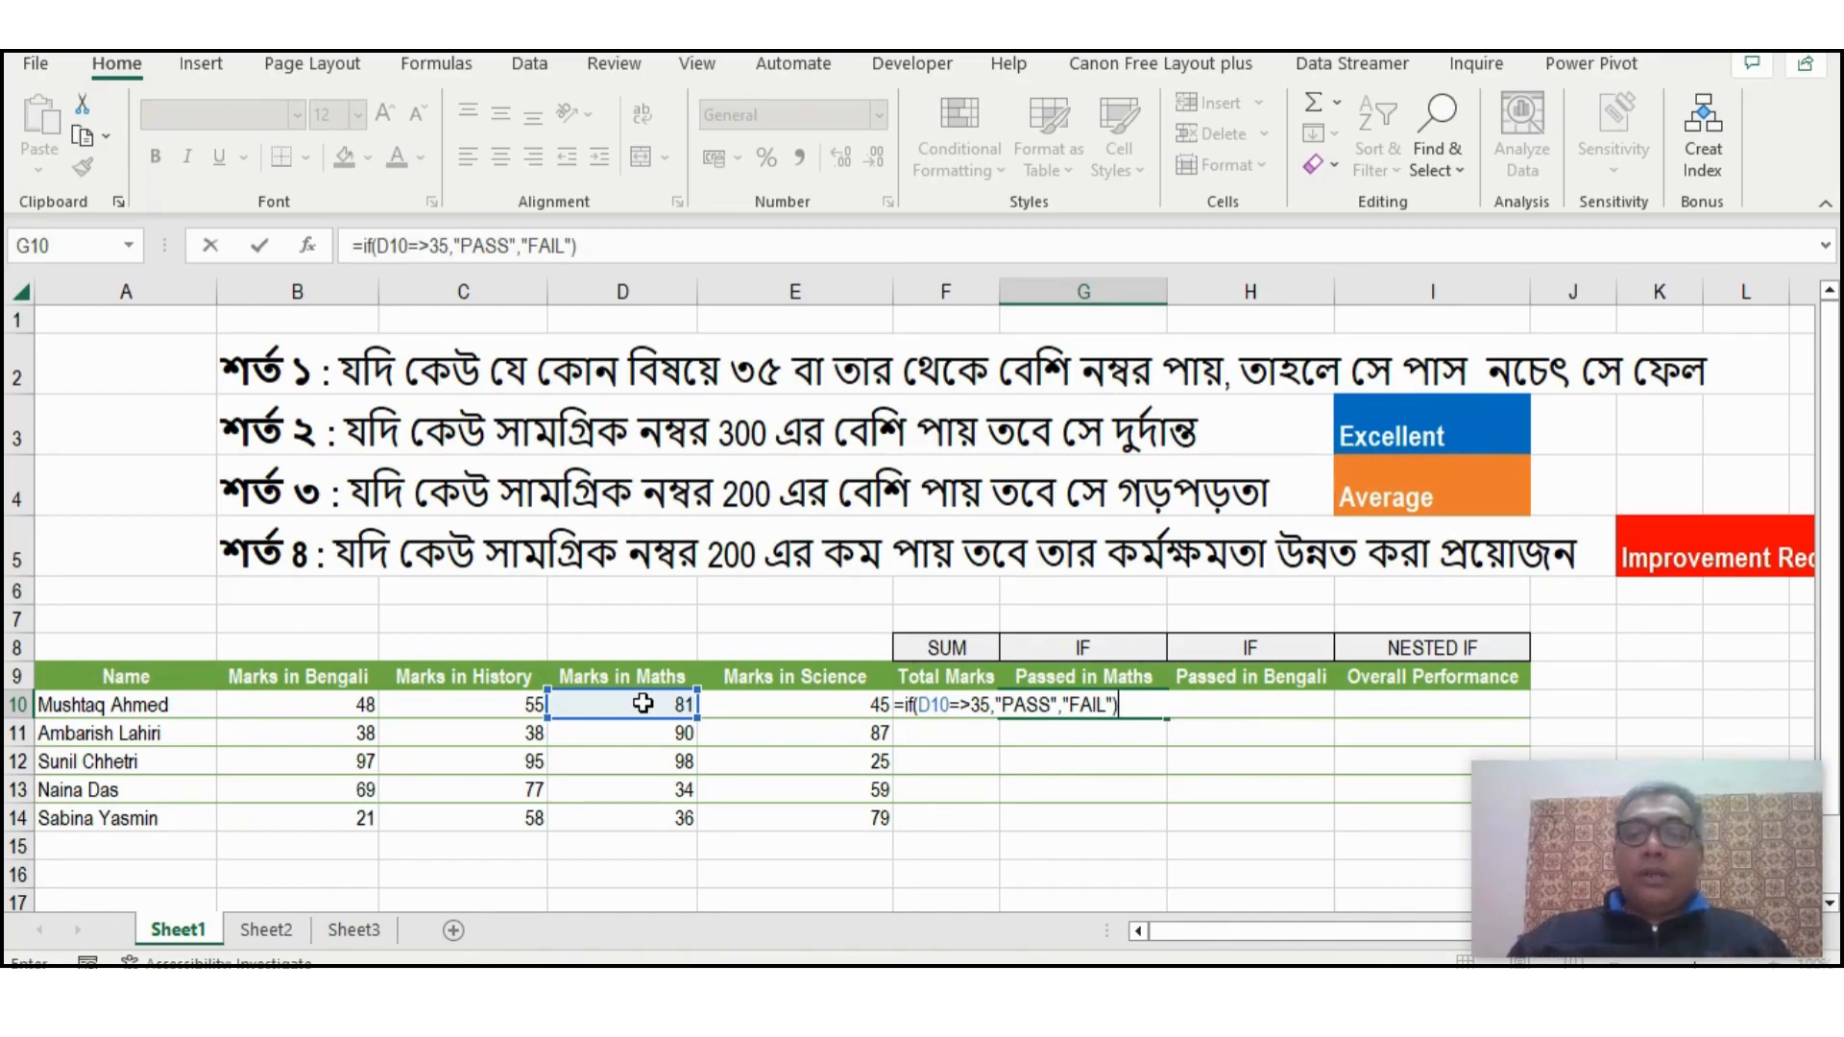
pyautogui.hotkey('ctrl', 'Return')
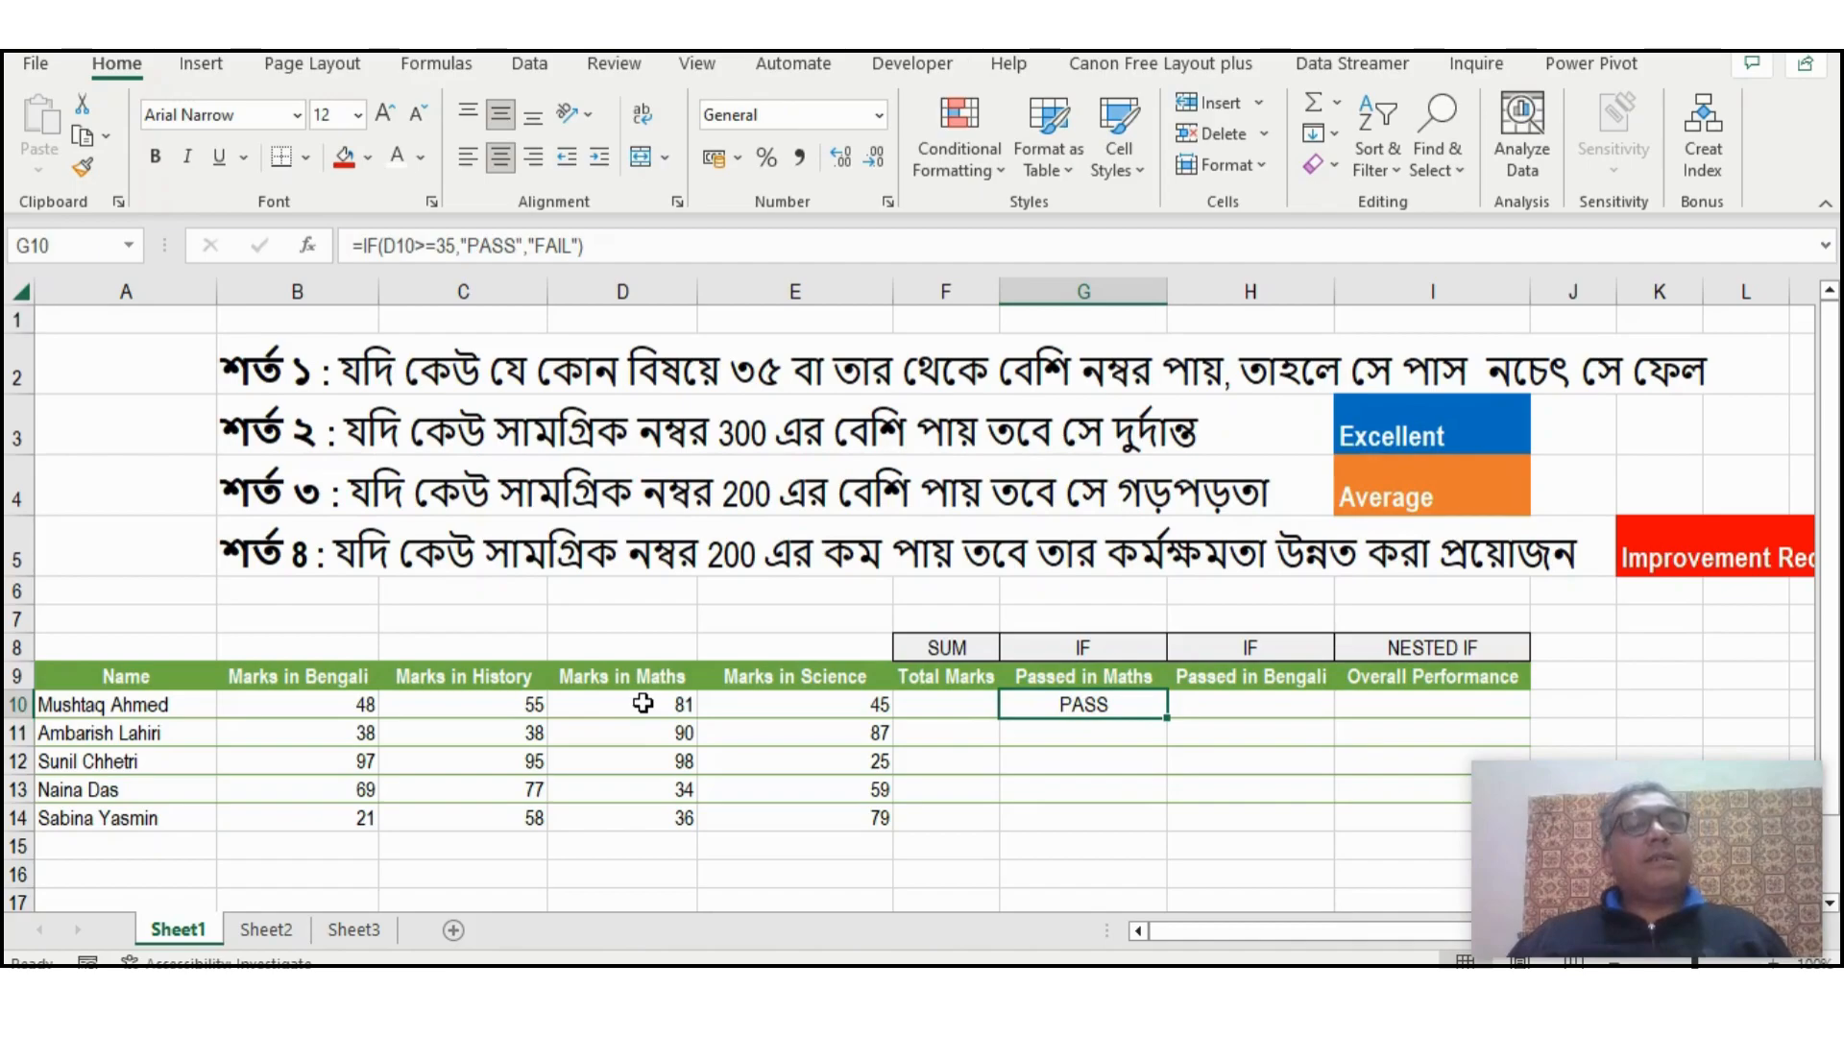
# Inspect the IF formula in G10 without changing it, and select the empty cell G11 below
pyautogui.doubleClick(1083, 704)
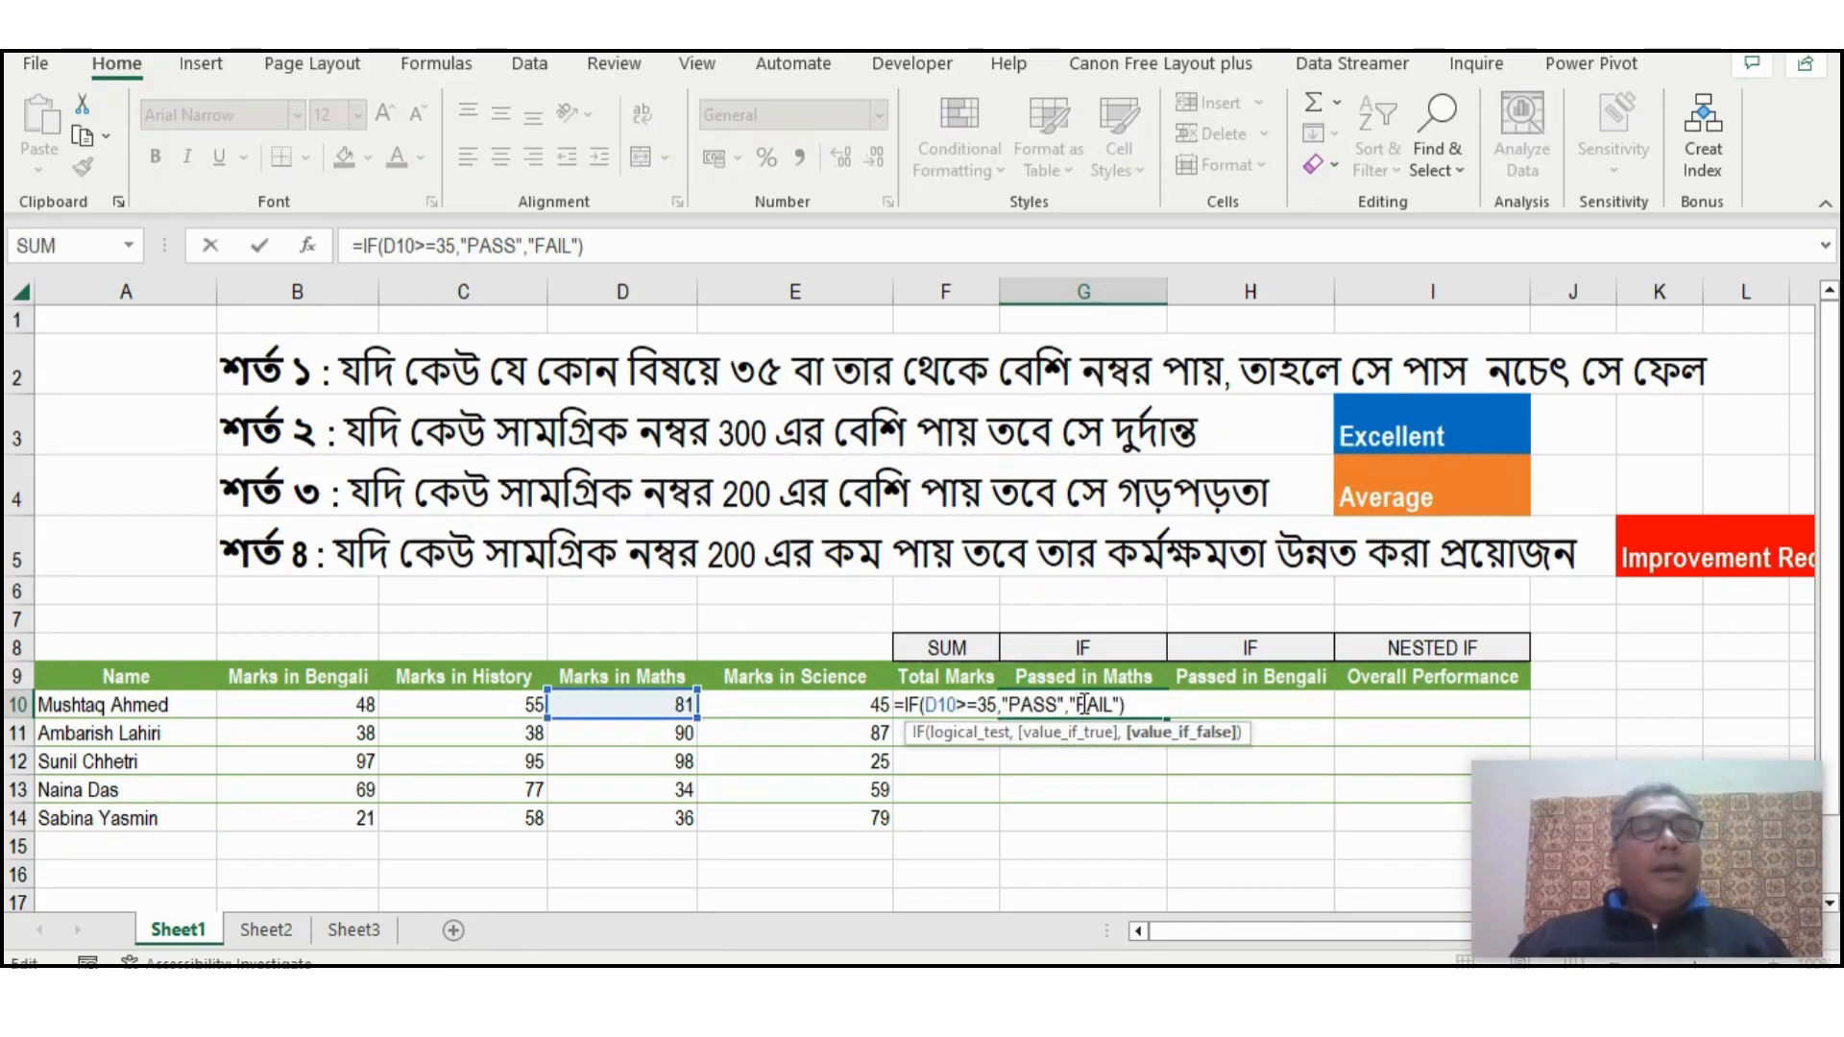
pyautogui.press('Escape')
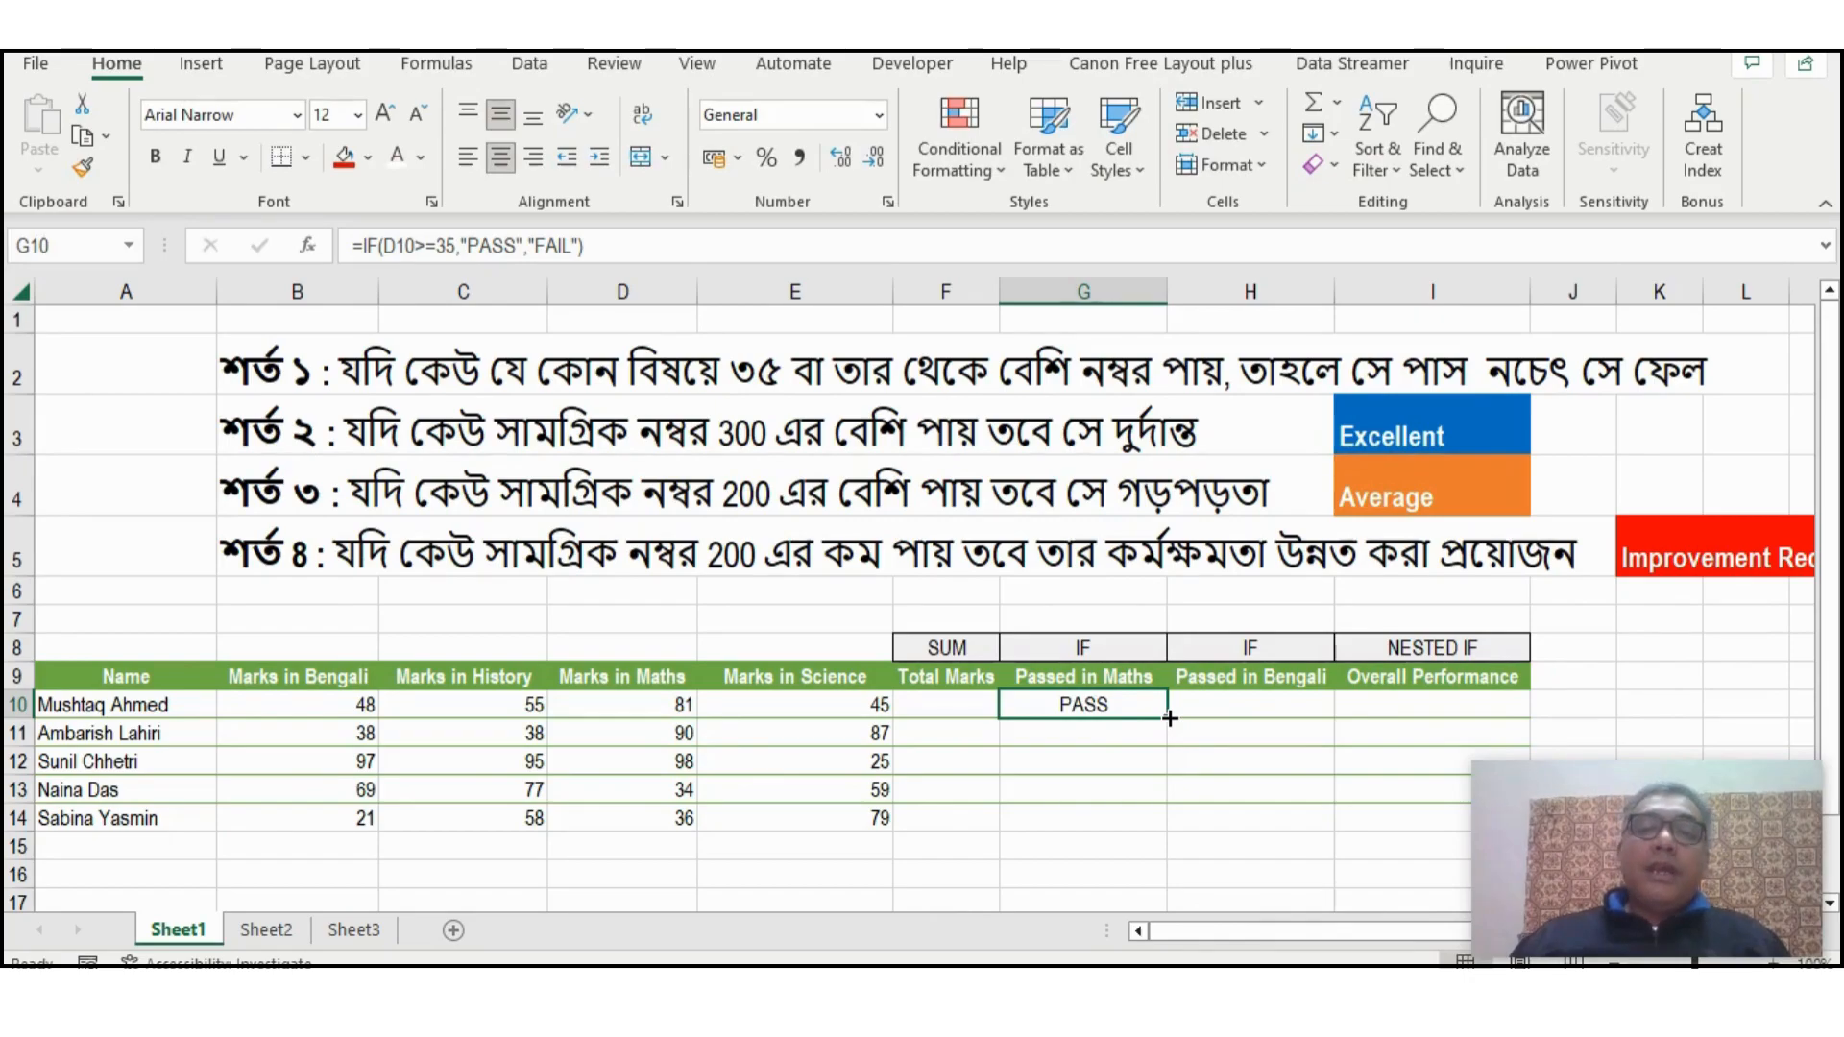
pyautogui.click(1114, 744)
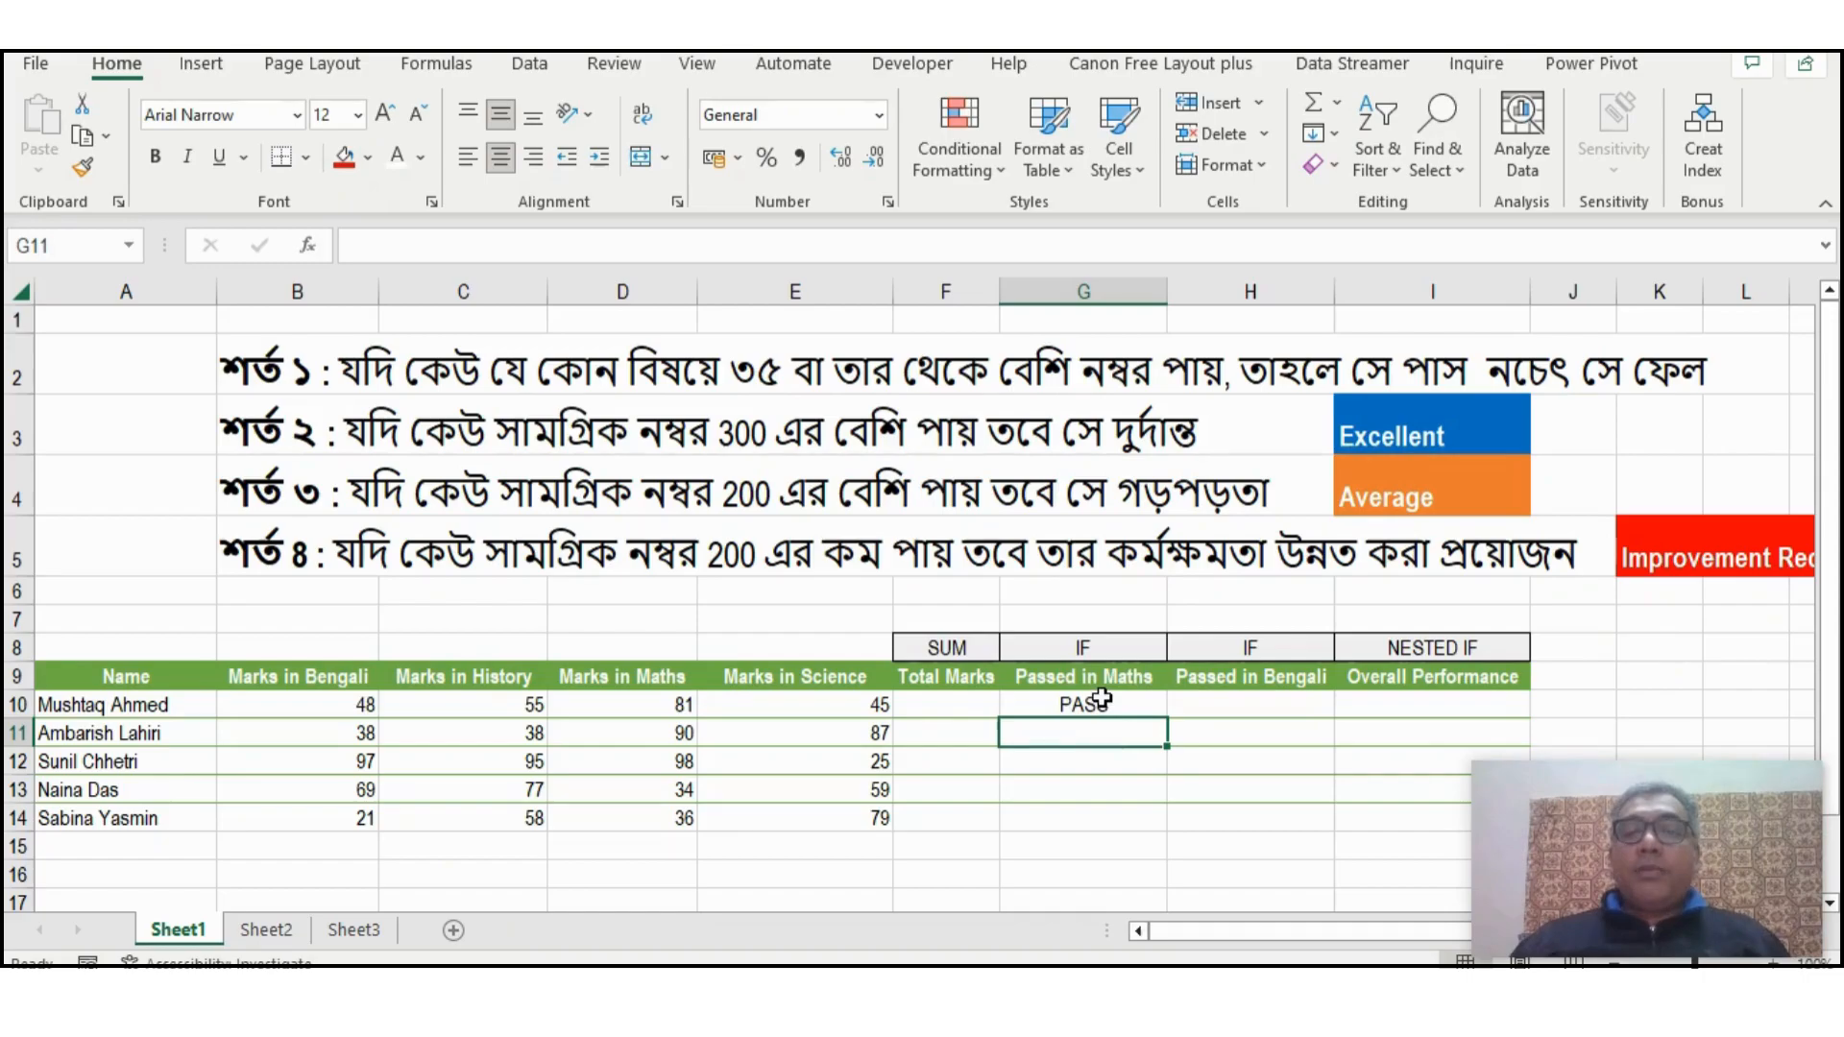
# Fill the IF formula from G10 down to G14 in the Passed in Maths column, then reselect G10
pyautogui.click(1099, 700)
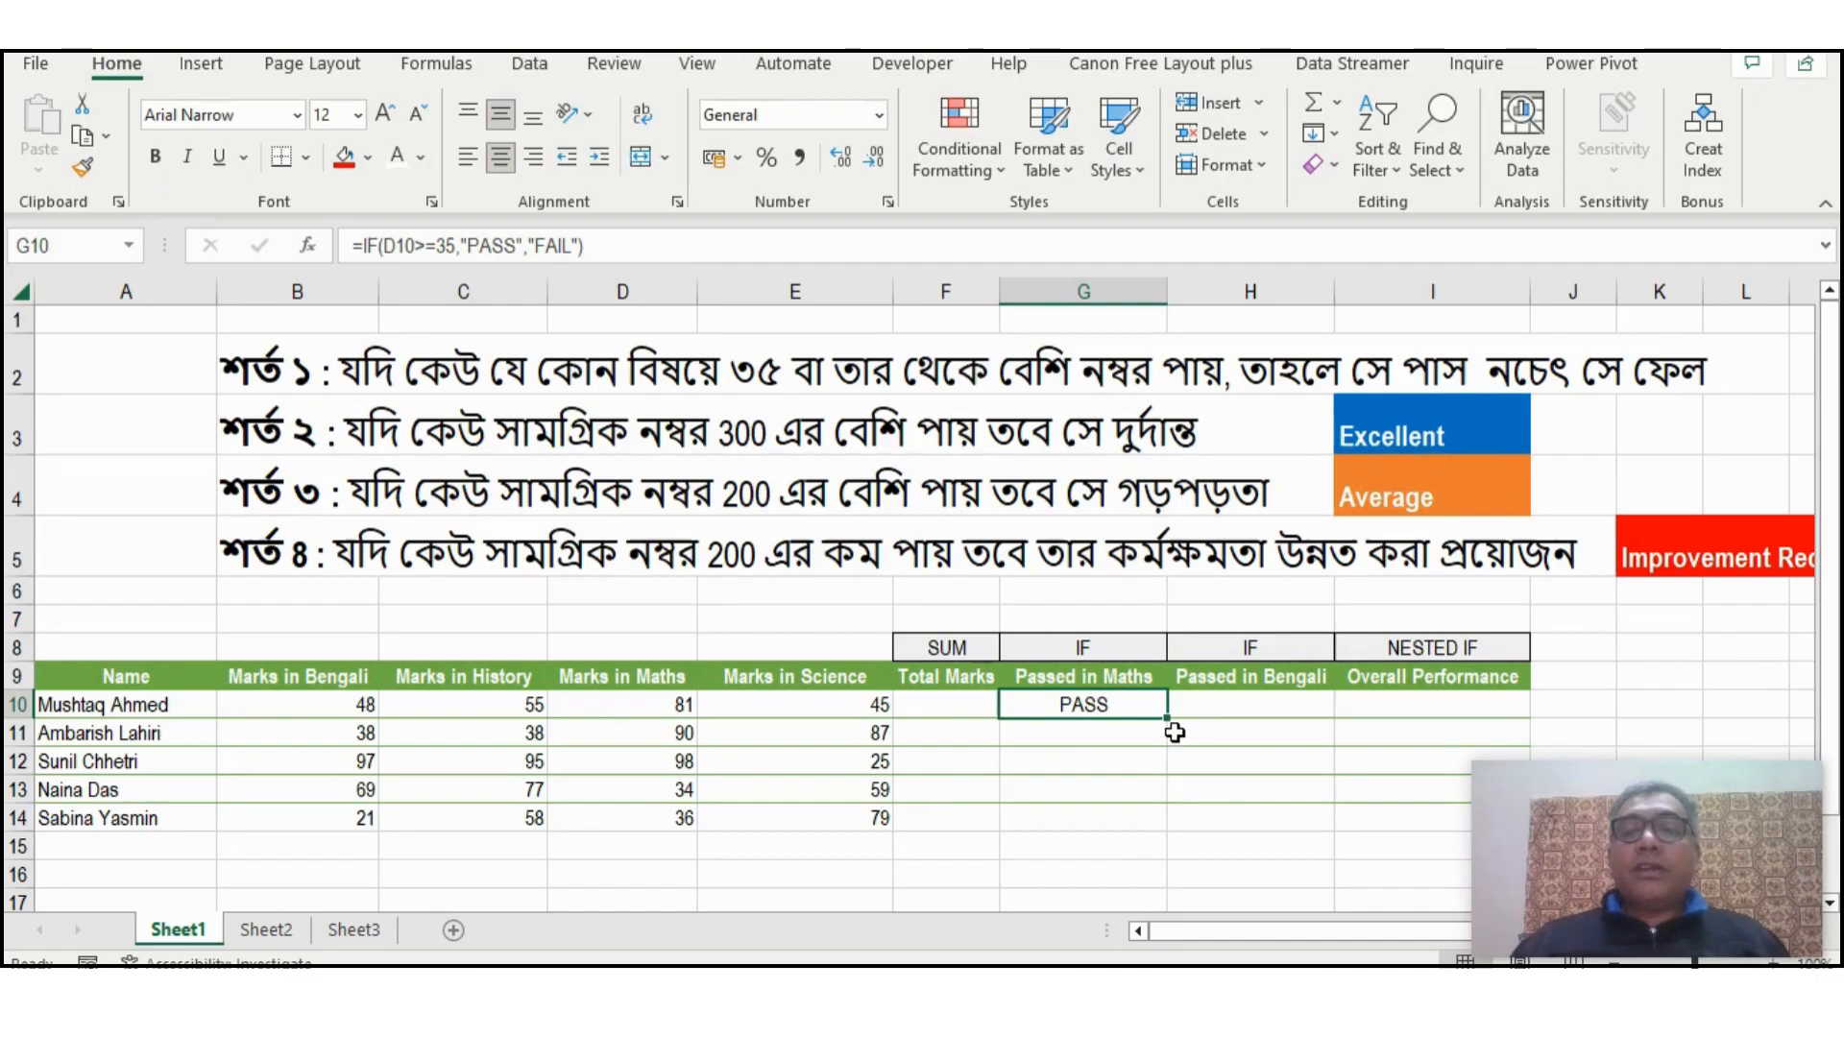
pyautogui.scroll(4, 1174, 735)
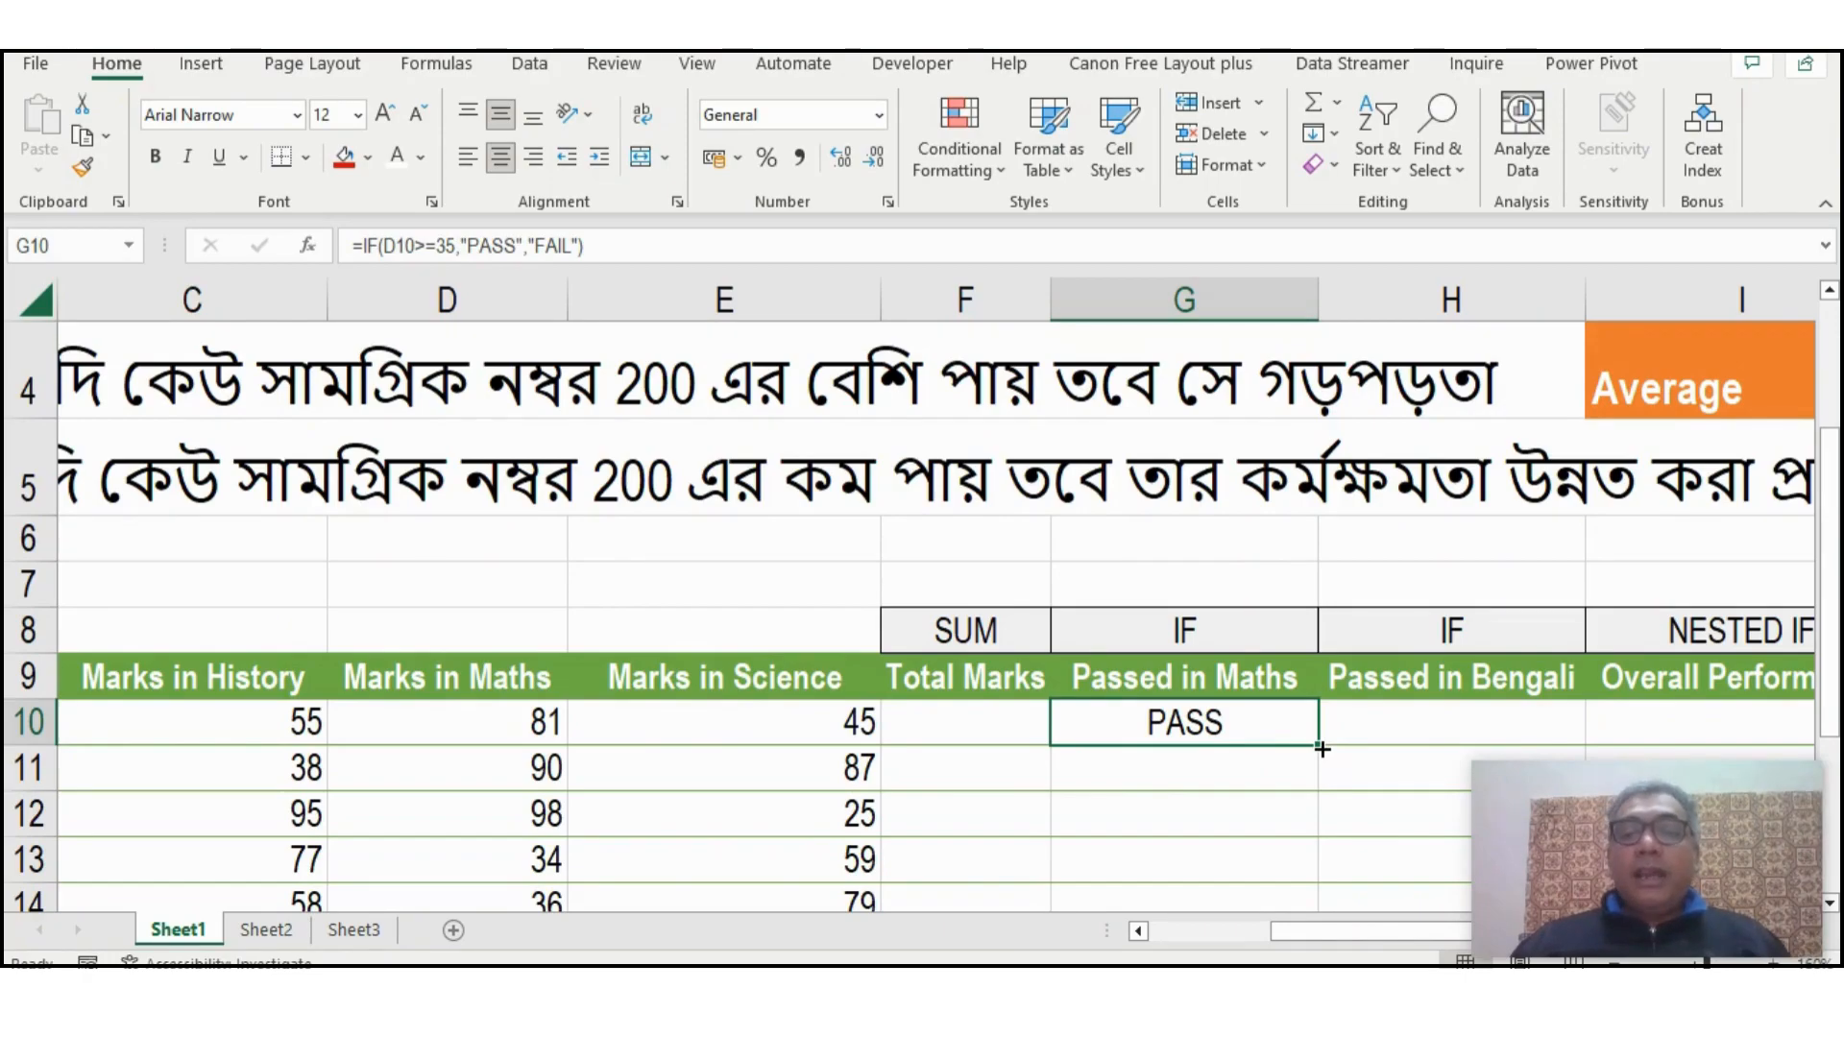
pyautogui.doubleClick(1322, 749)
pyautogui.scroll(-3, 1322, 747)
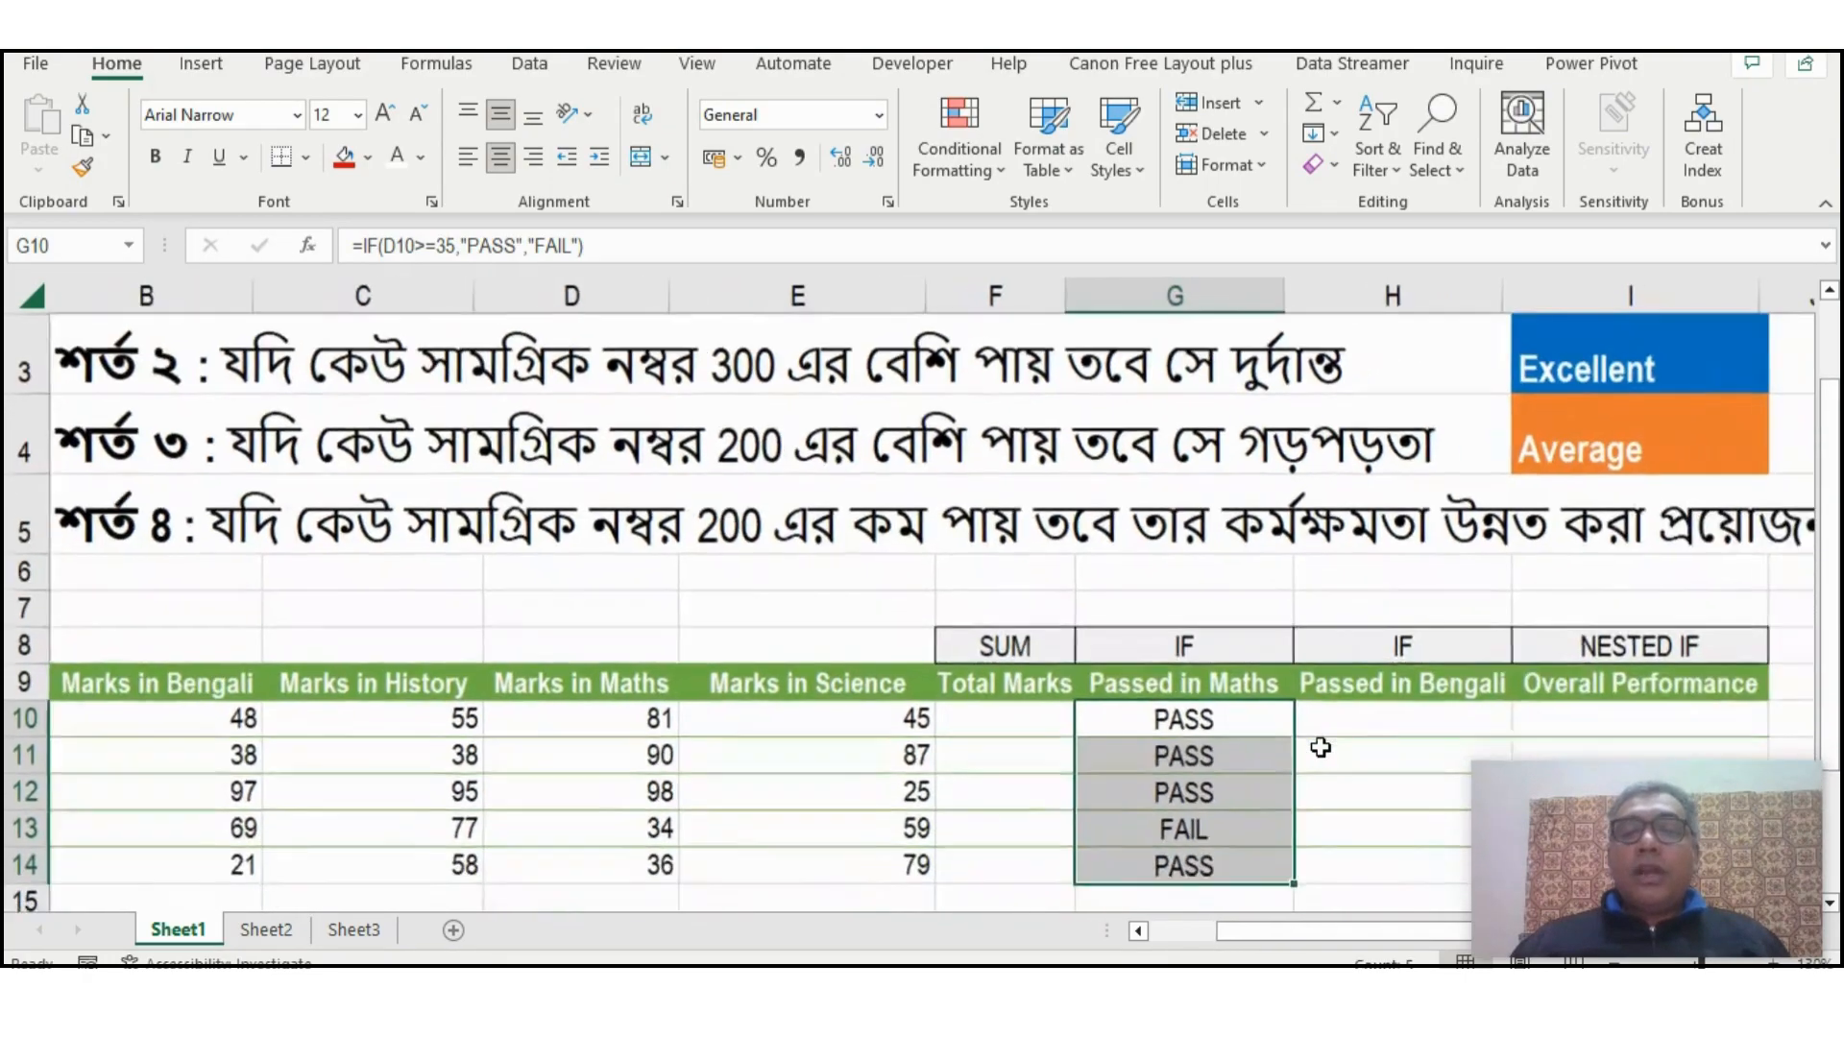
pyautogui.scroll(-1, 1321, 747)
pyautogui.moveTo(1218, 932); pyautogui.dragTo(1189, 941)
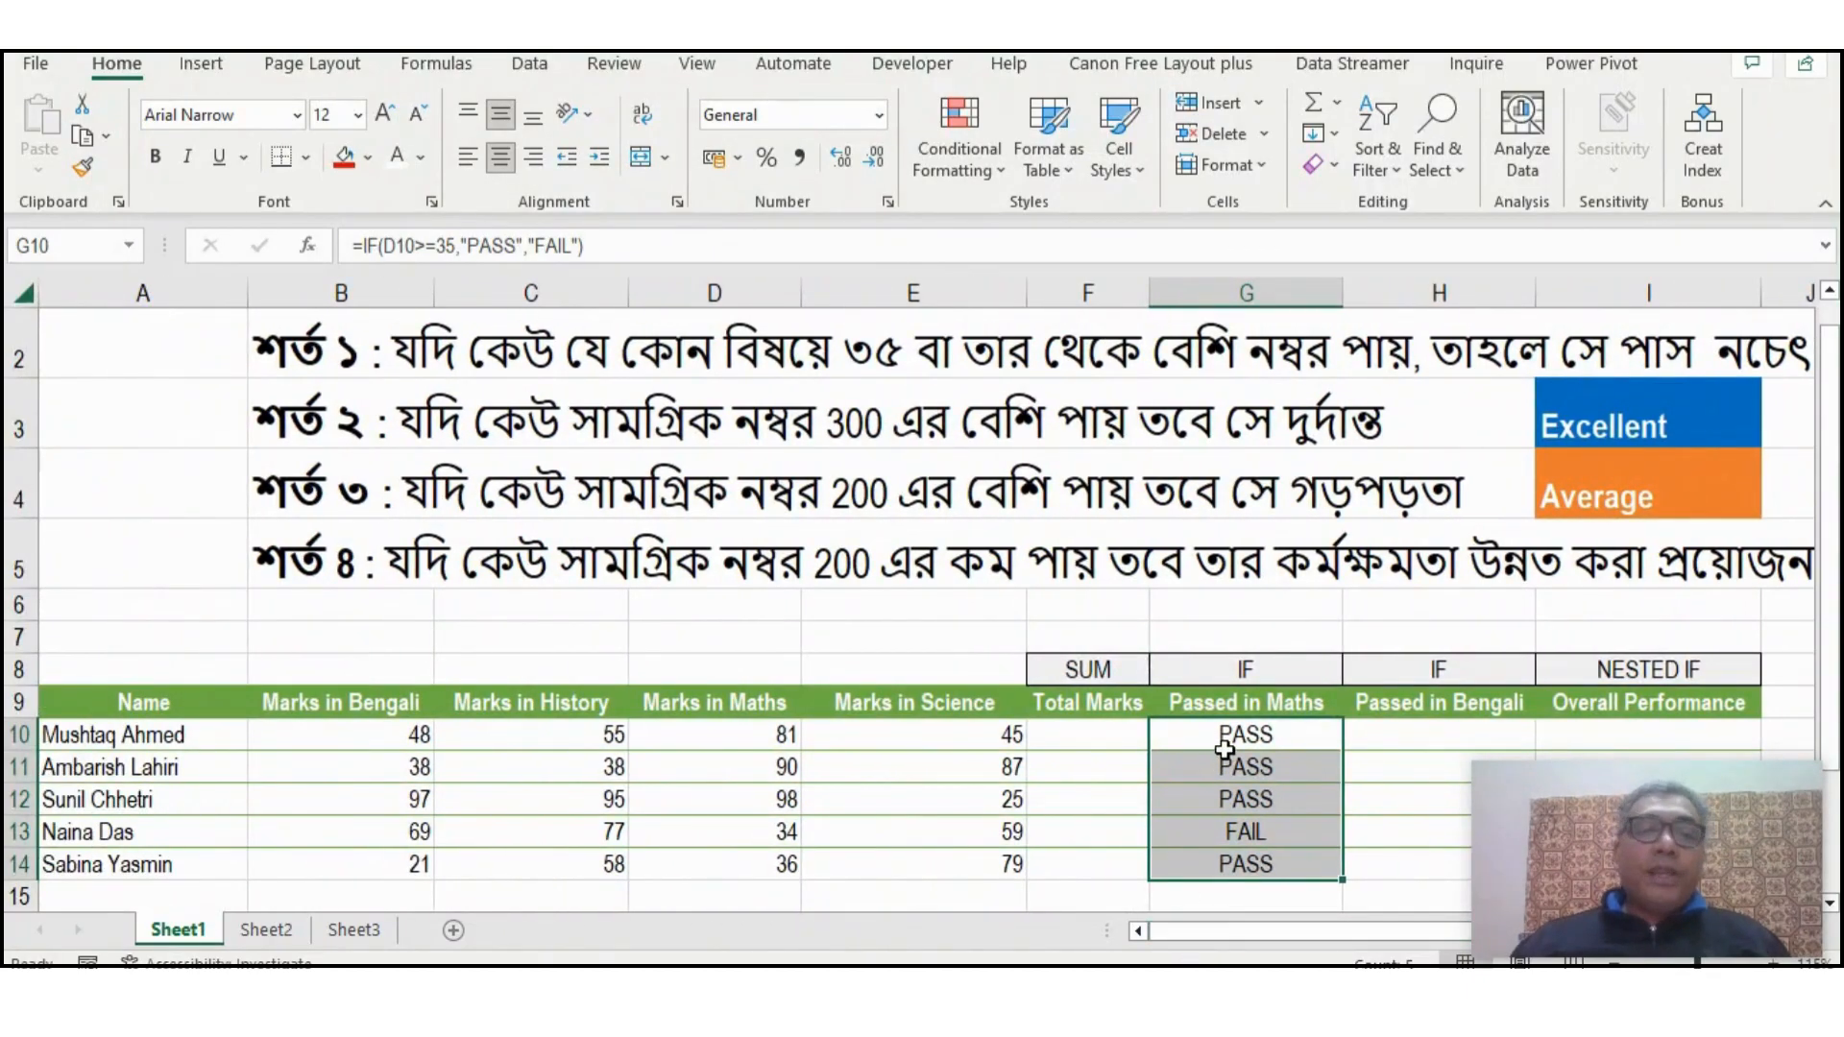
pyautogui.scroll(-1, 1225, 752)
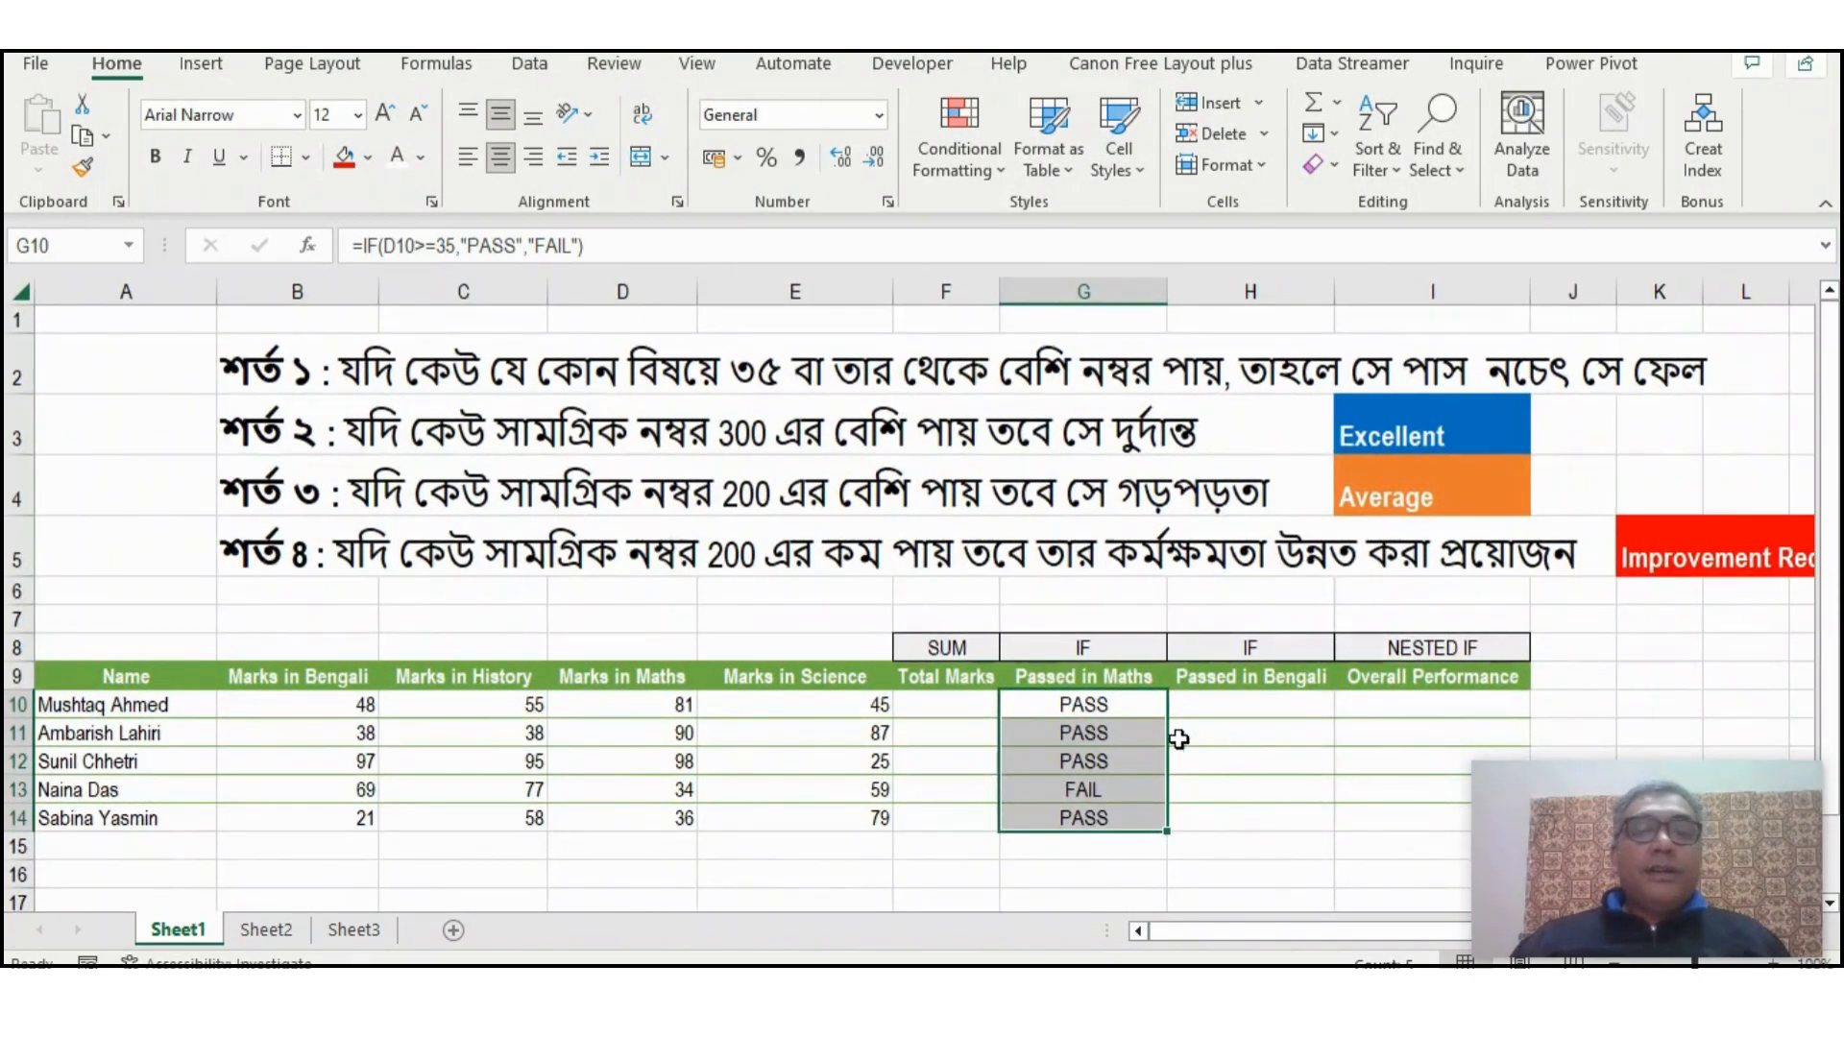
pyautogui.click(1114, 711)
pyautogui.moveTo(1114, 711); pyautogui.dragTo(1100, 816)
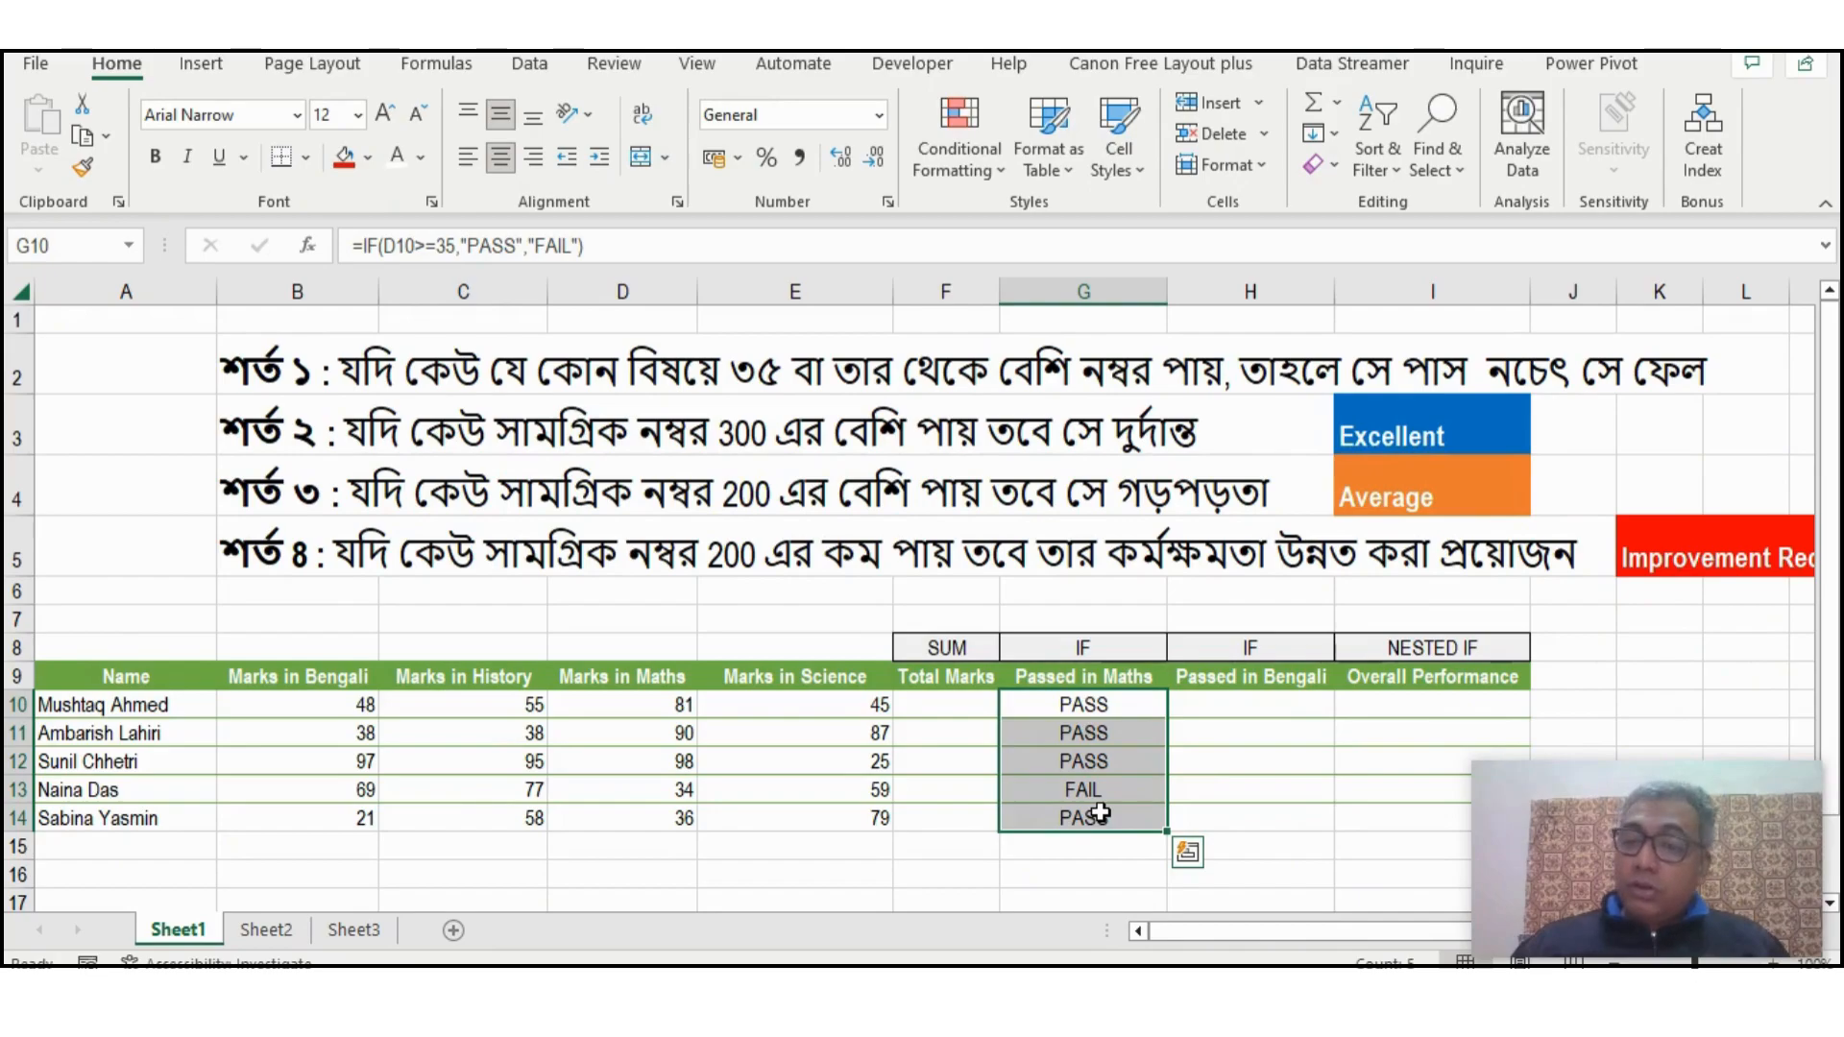
pyautogui.click(1114, 712)
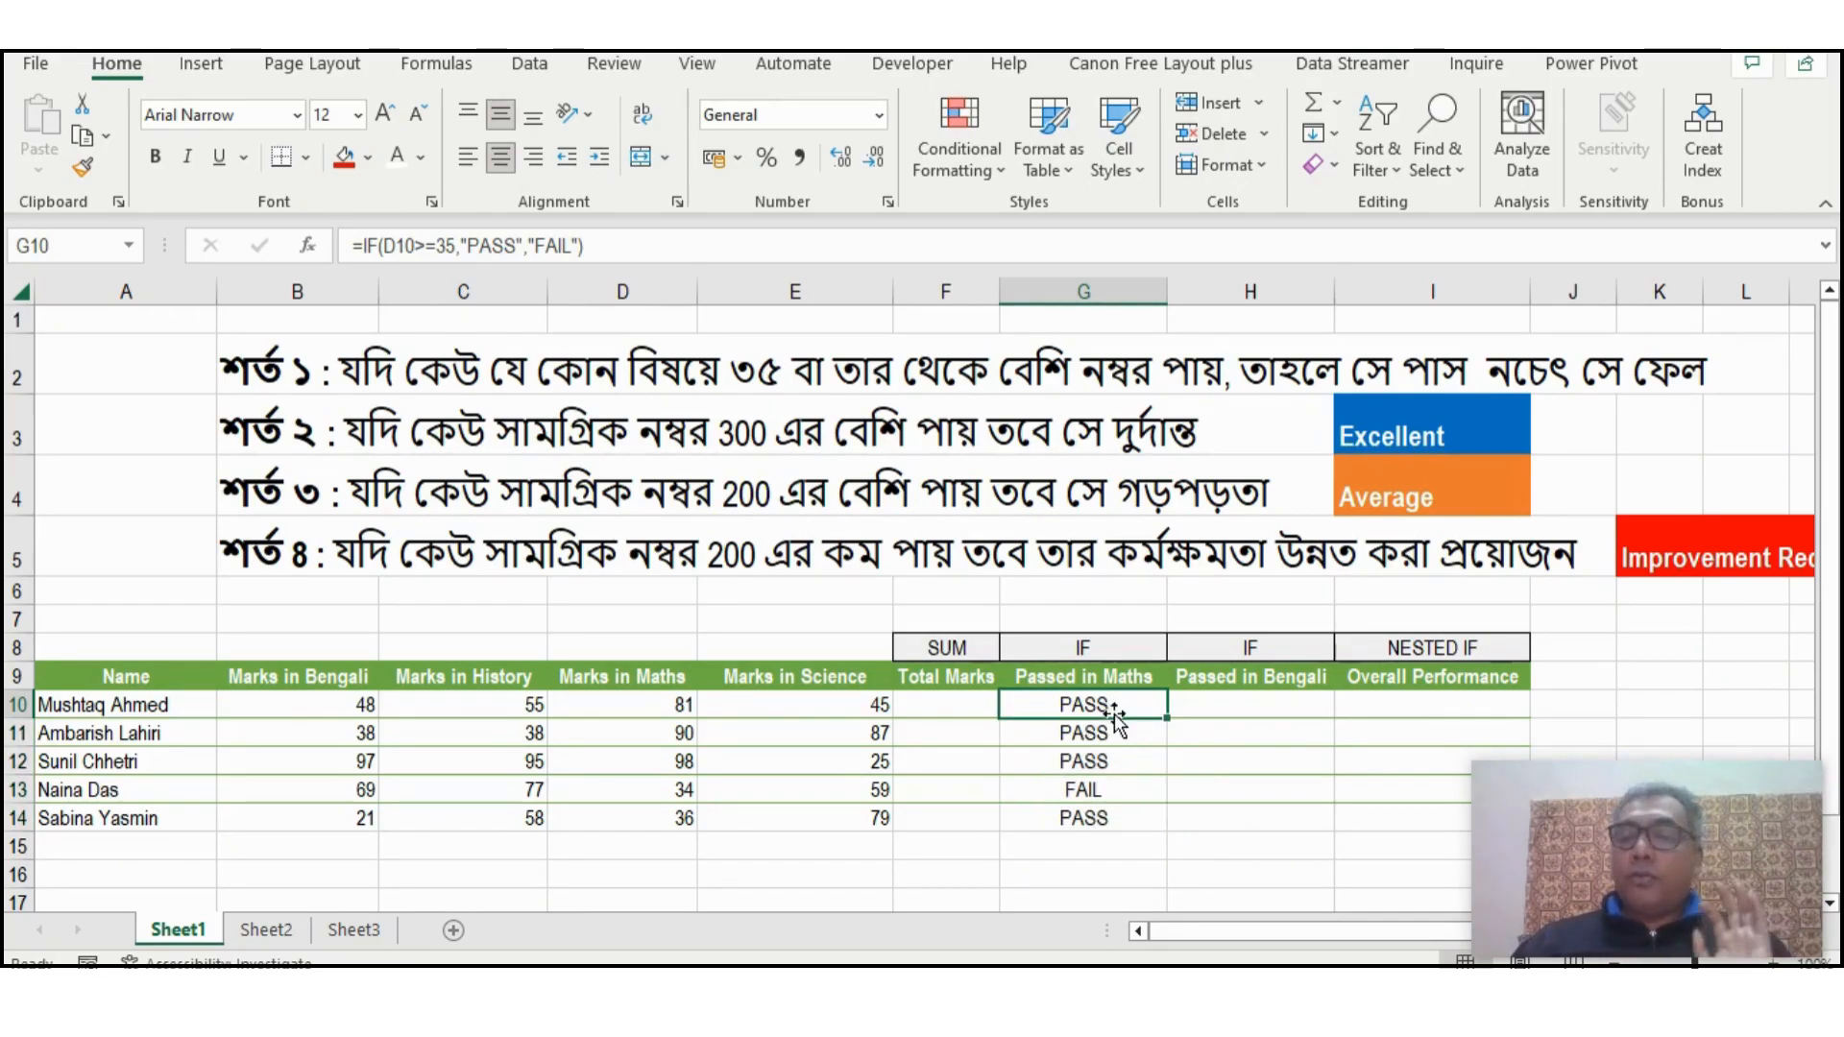
# Start an IF formula in H10 under Passed in Bengali that tests whether the Bengali mark in B10 is less than 35
pyautogui.click(1248, 708)
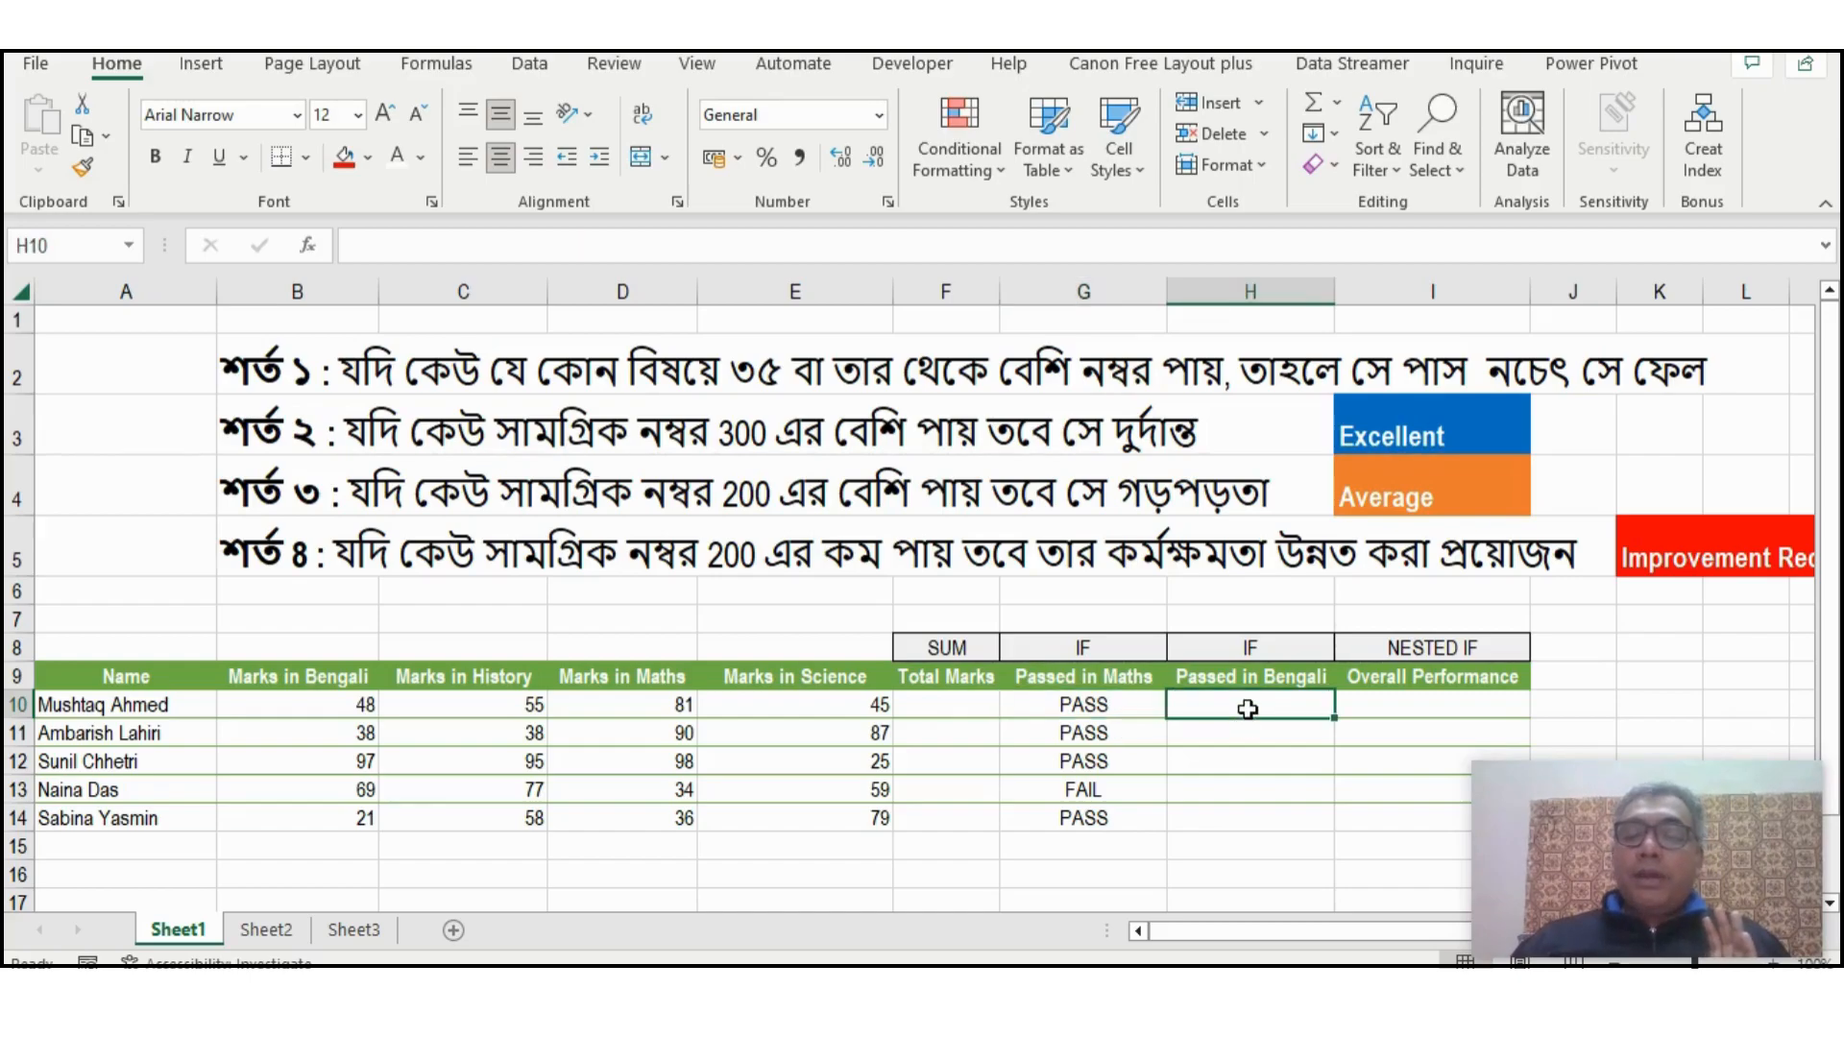
pyautogui.write('=')
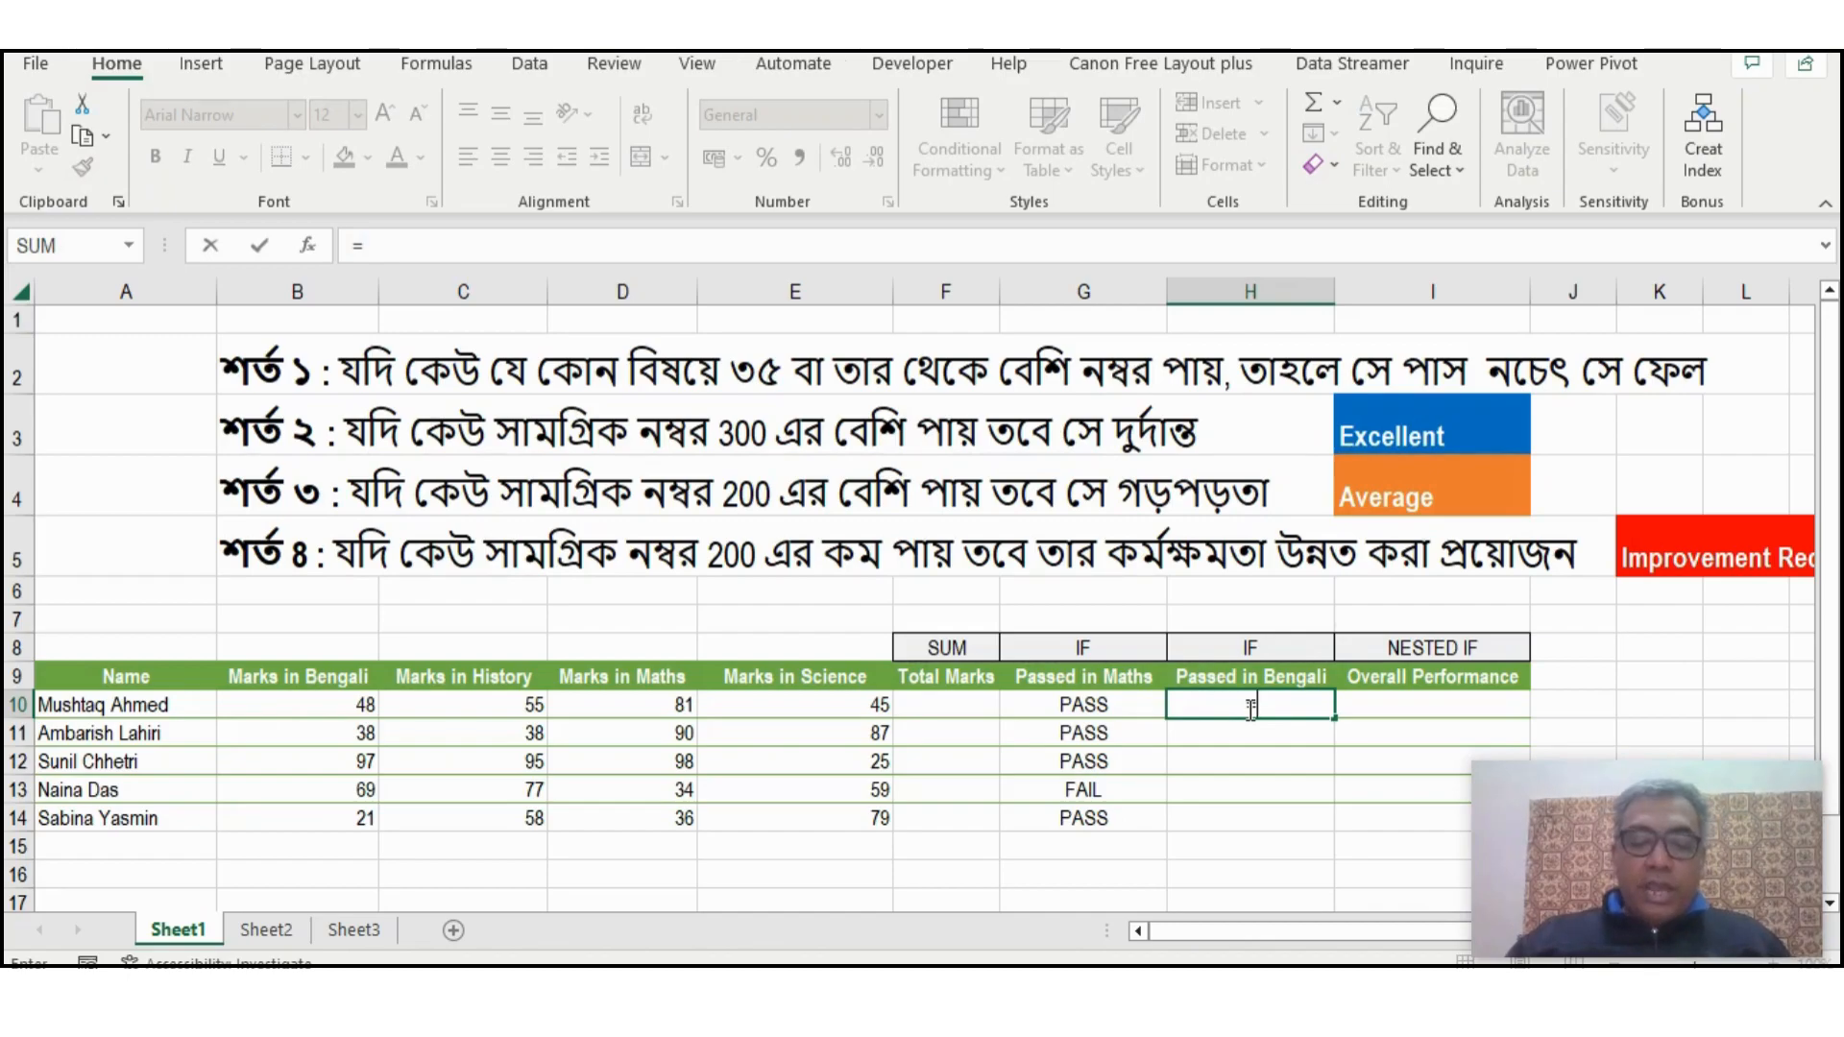
pyautogui.write('if(')
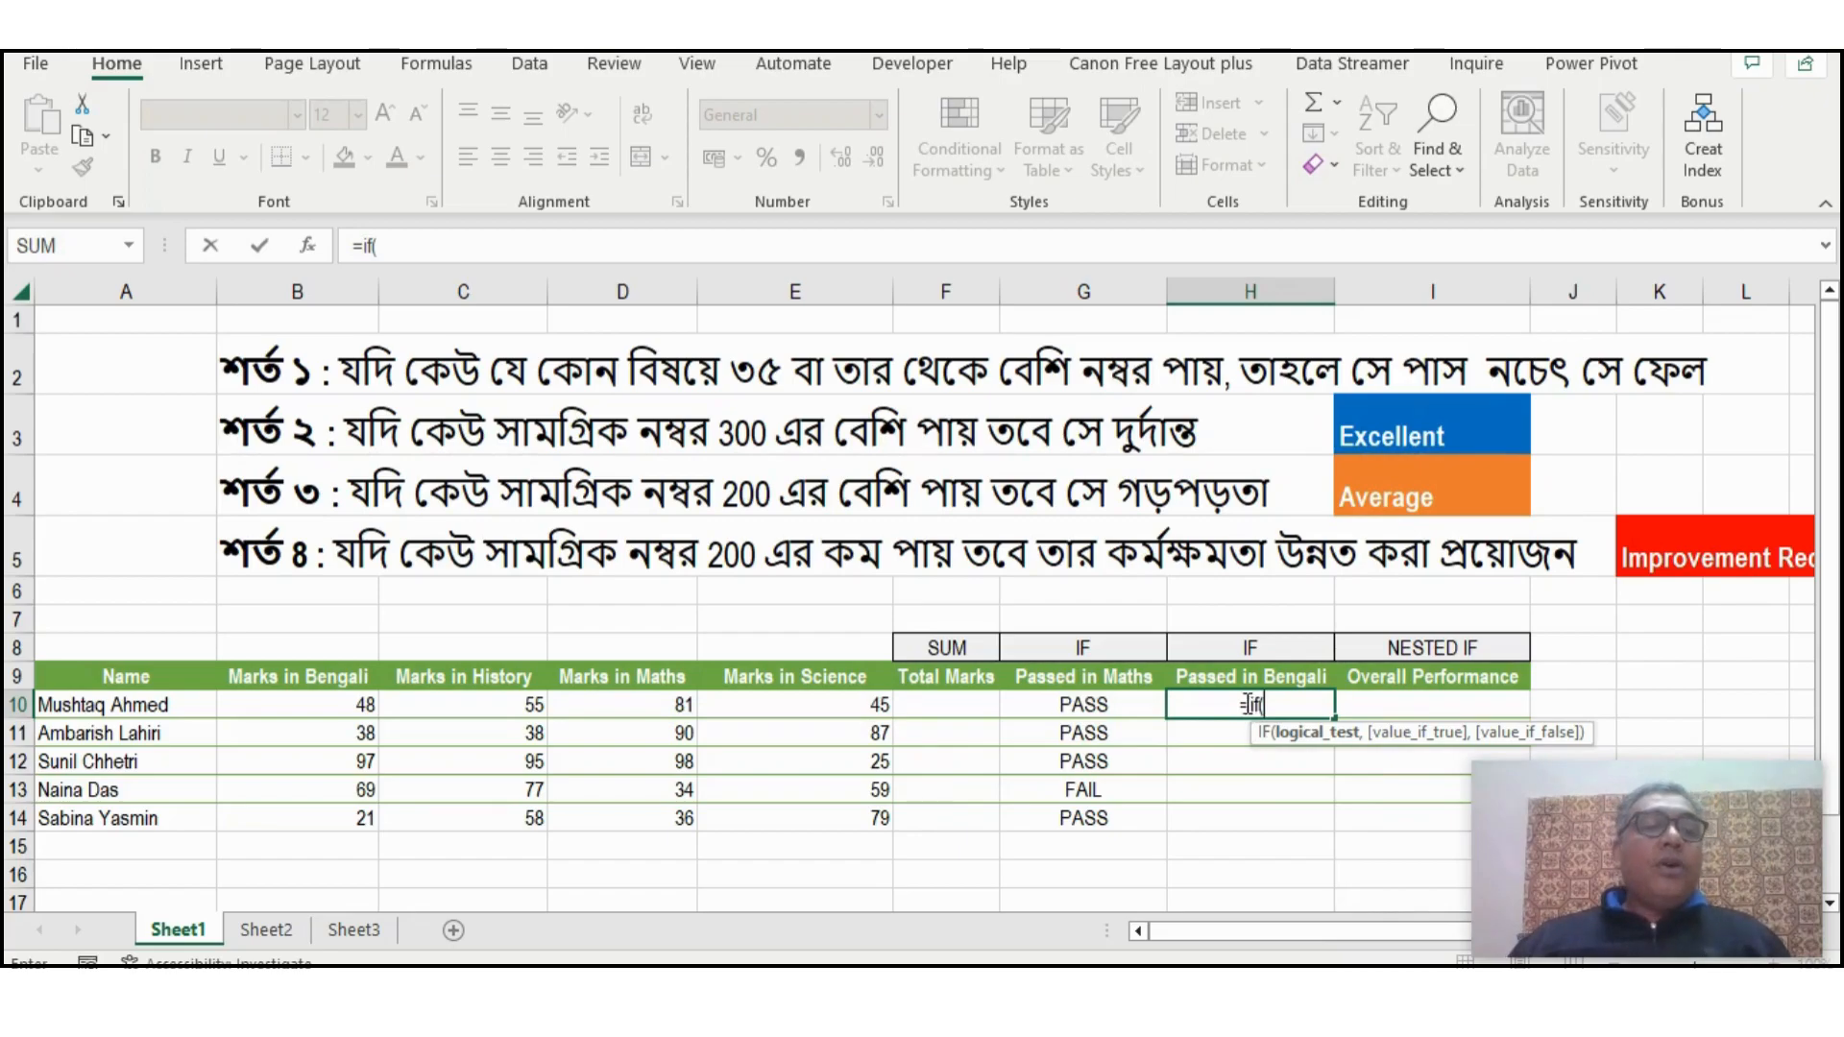
pyautogui.click(328, 715)
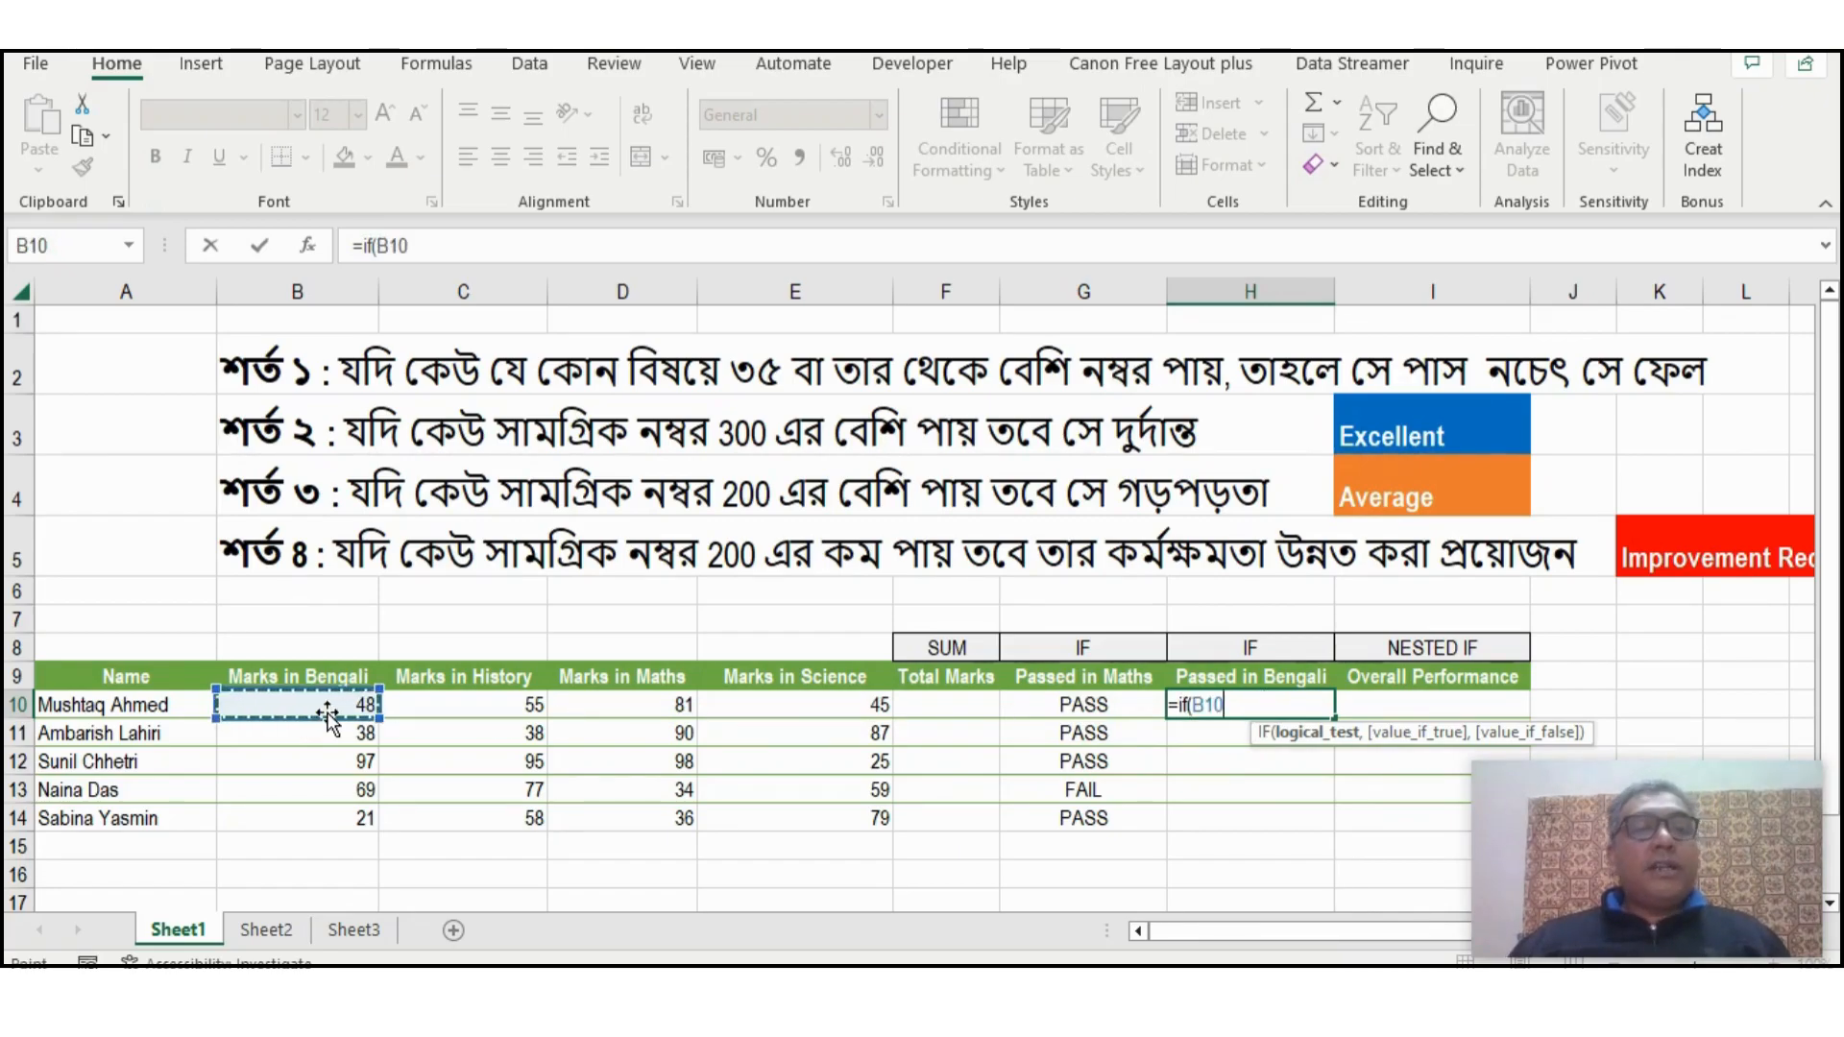
pyautogui.write('>=')
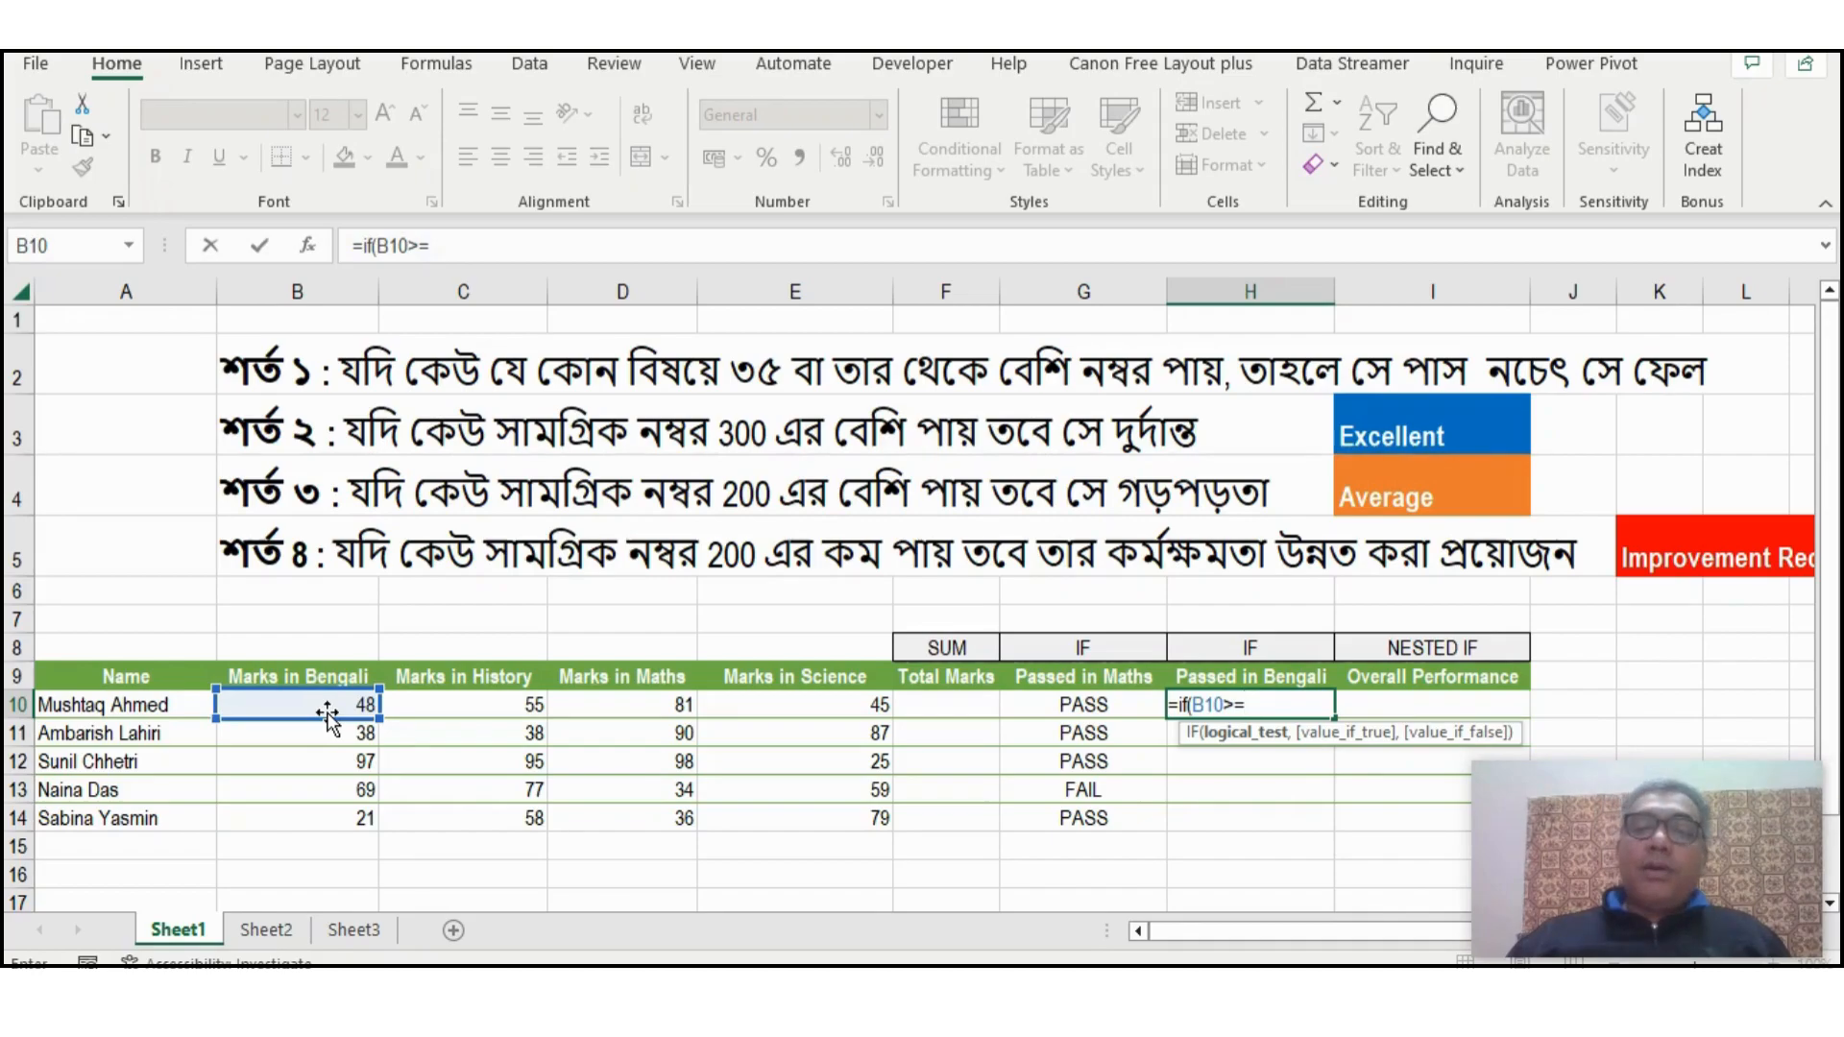
pyautogui.press('BackSpace')
pyautogui.press('BackSpace')
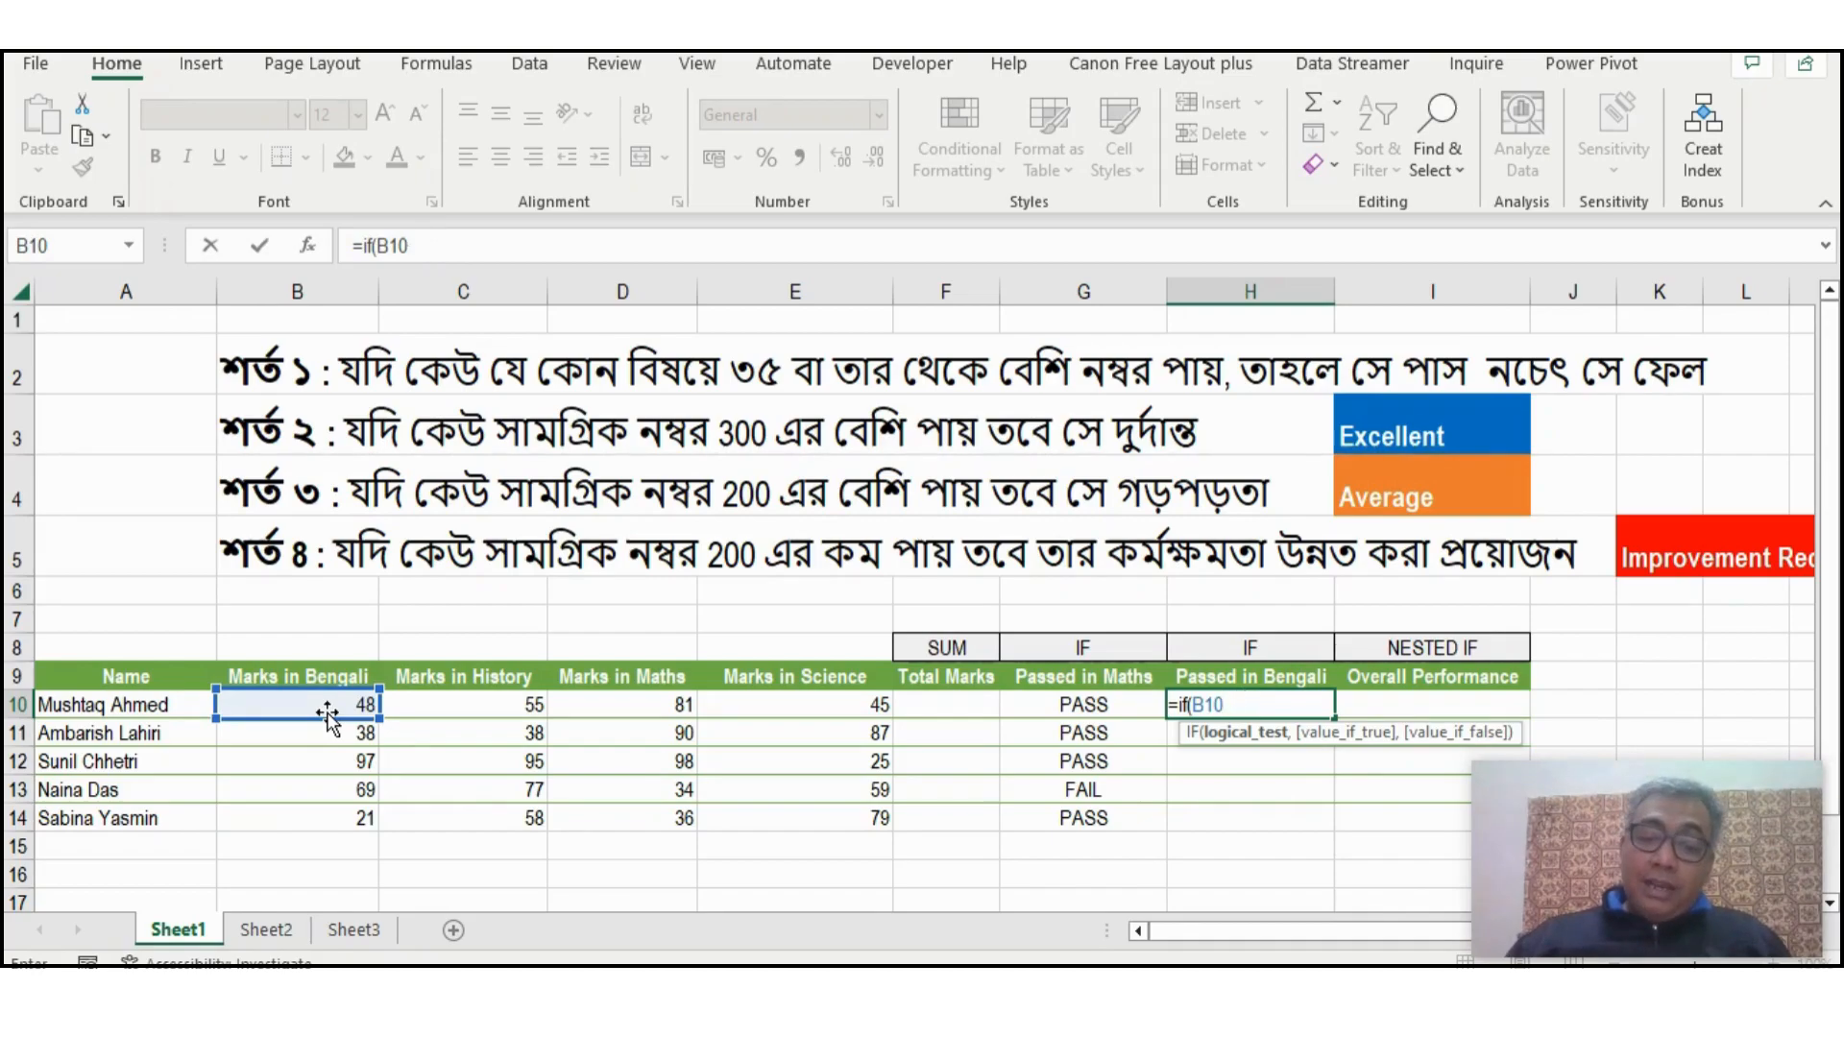
pyautogui.write('<35')
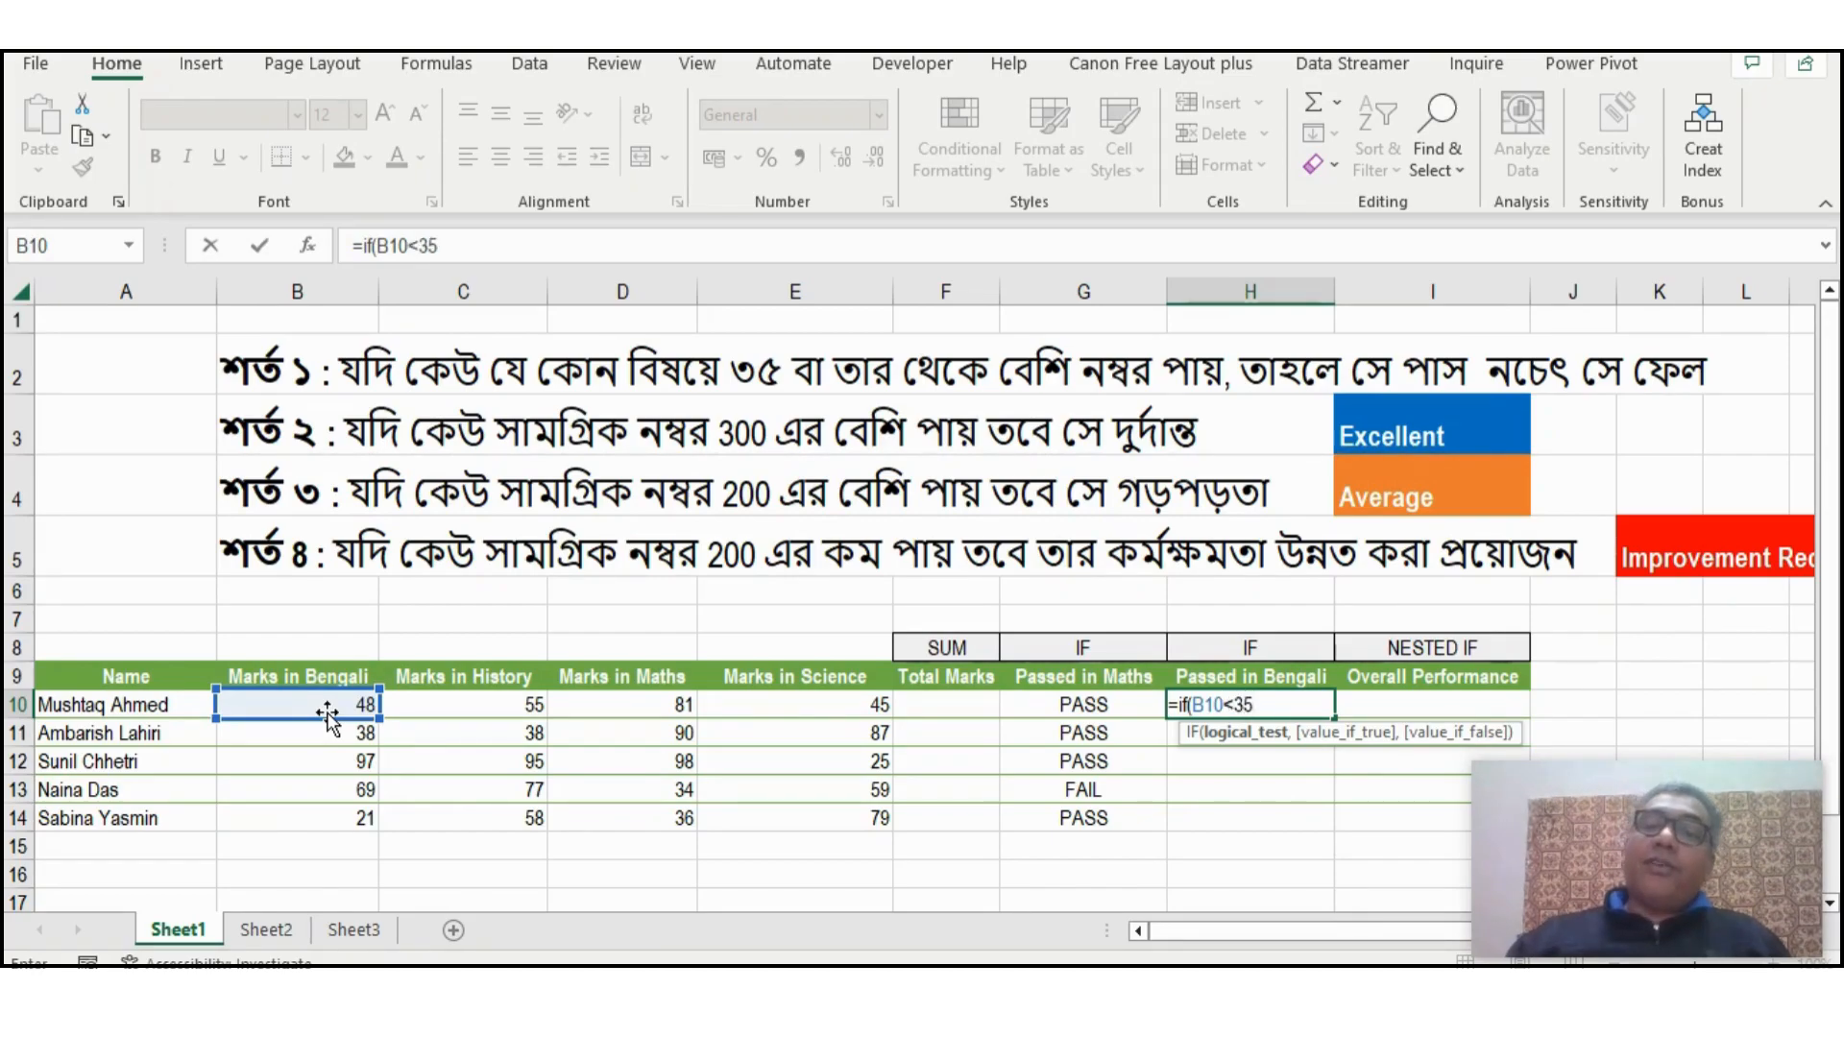
# Complete the H10 formula with "FAIL" as the true value and "PASS" as the false value, keeping the cell selected
pyautogui.write(',')
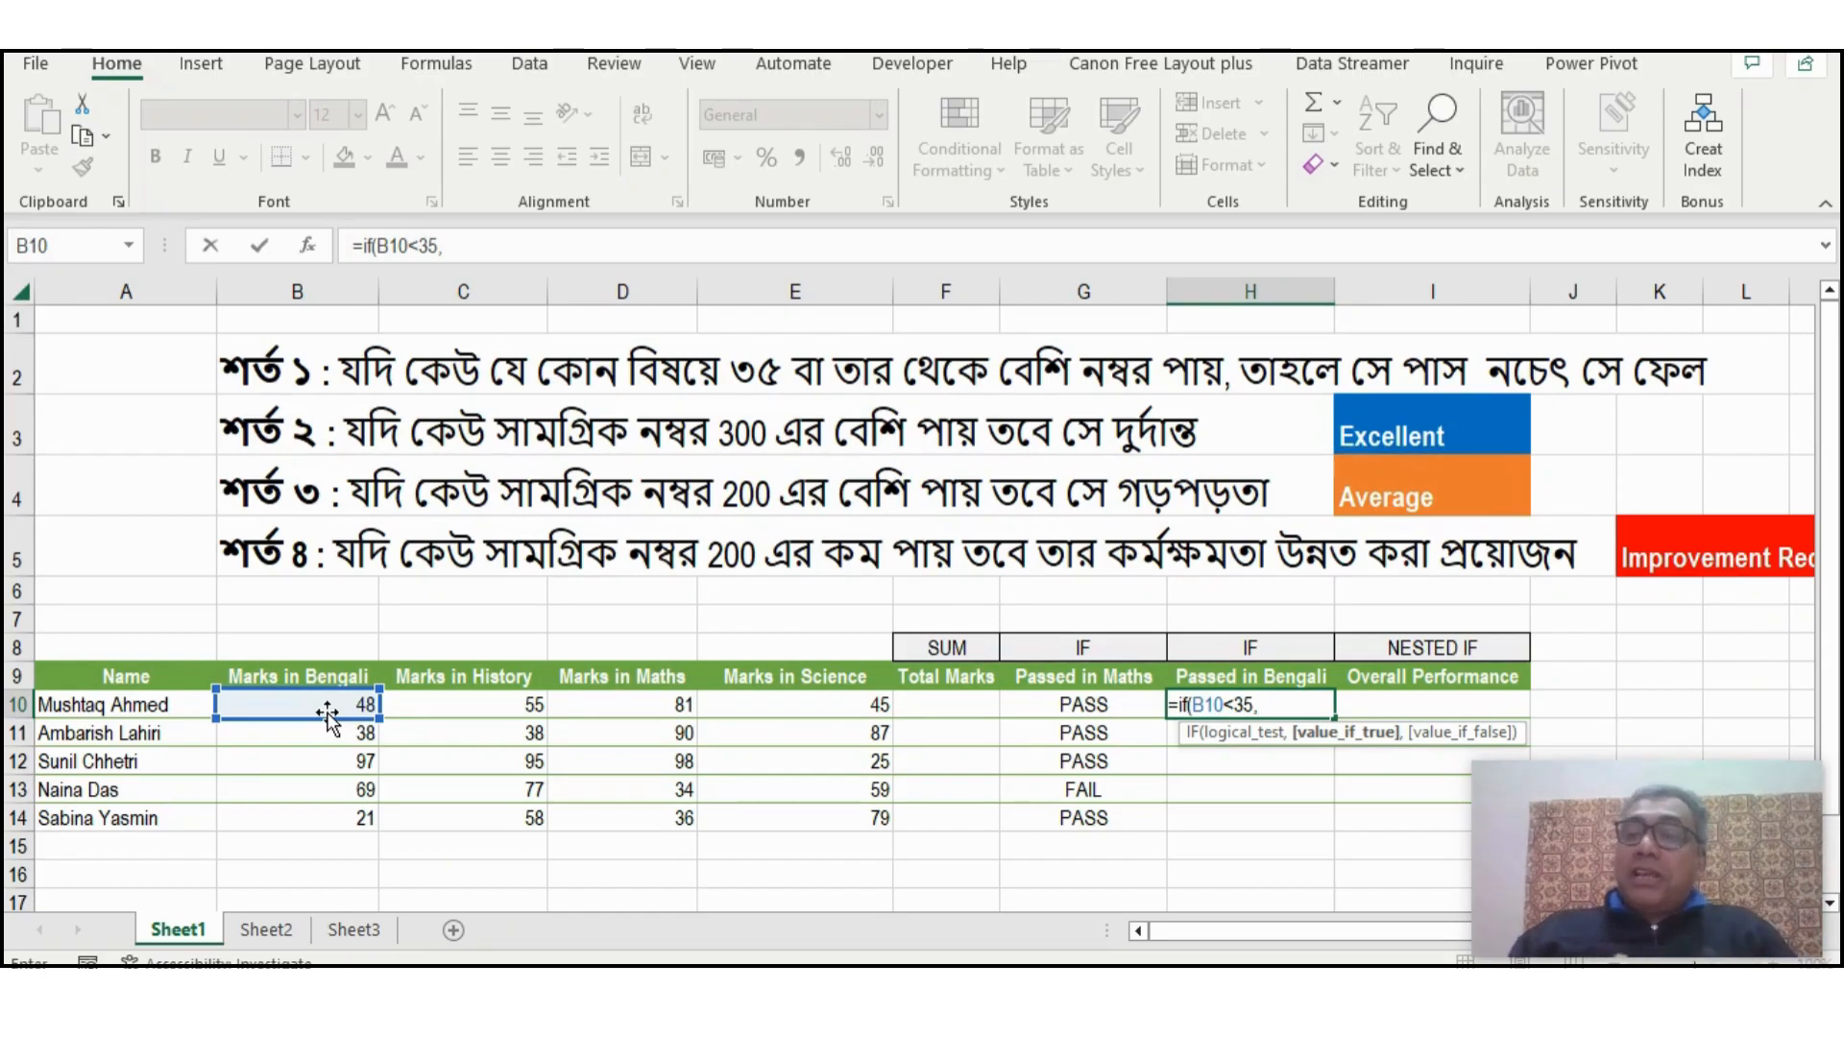
pyautogui.write('"FAIL')
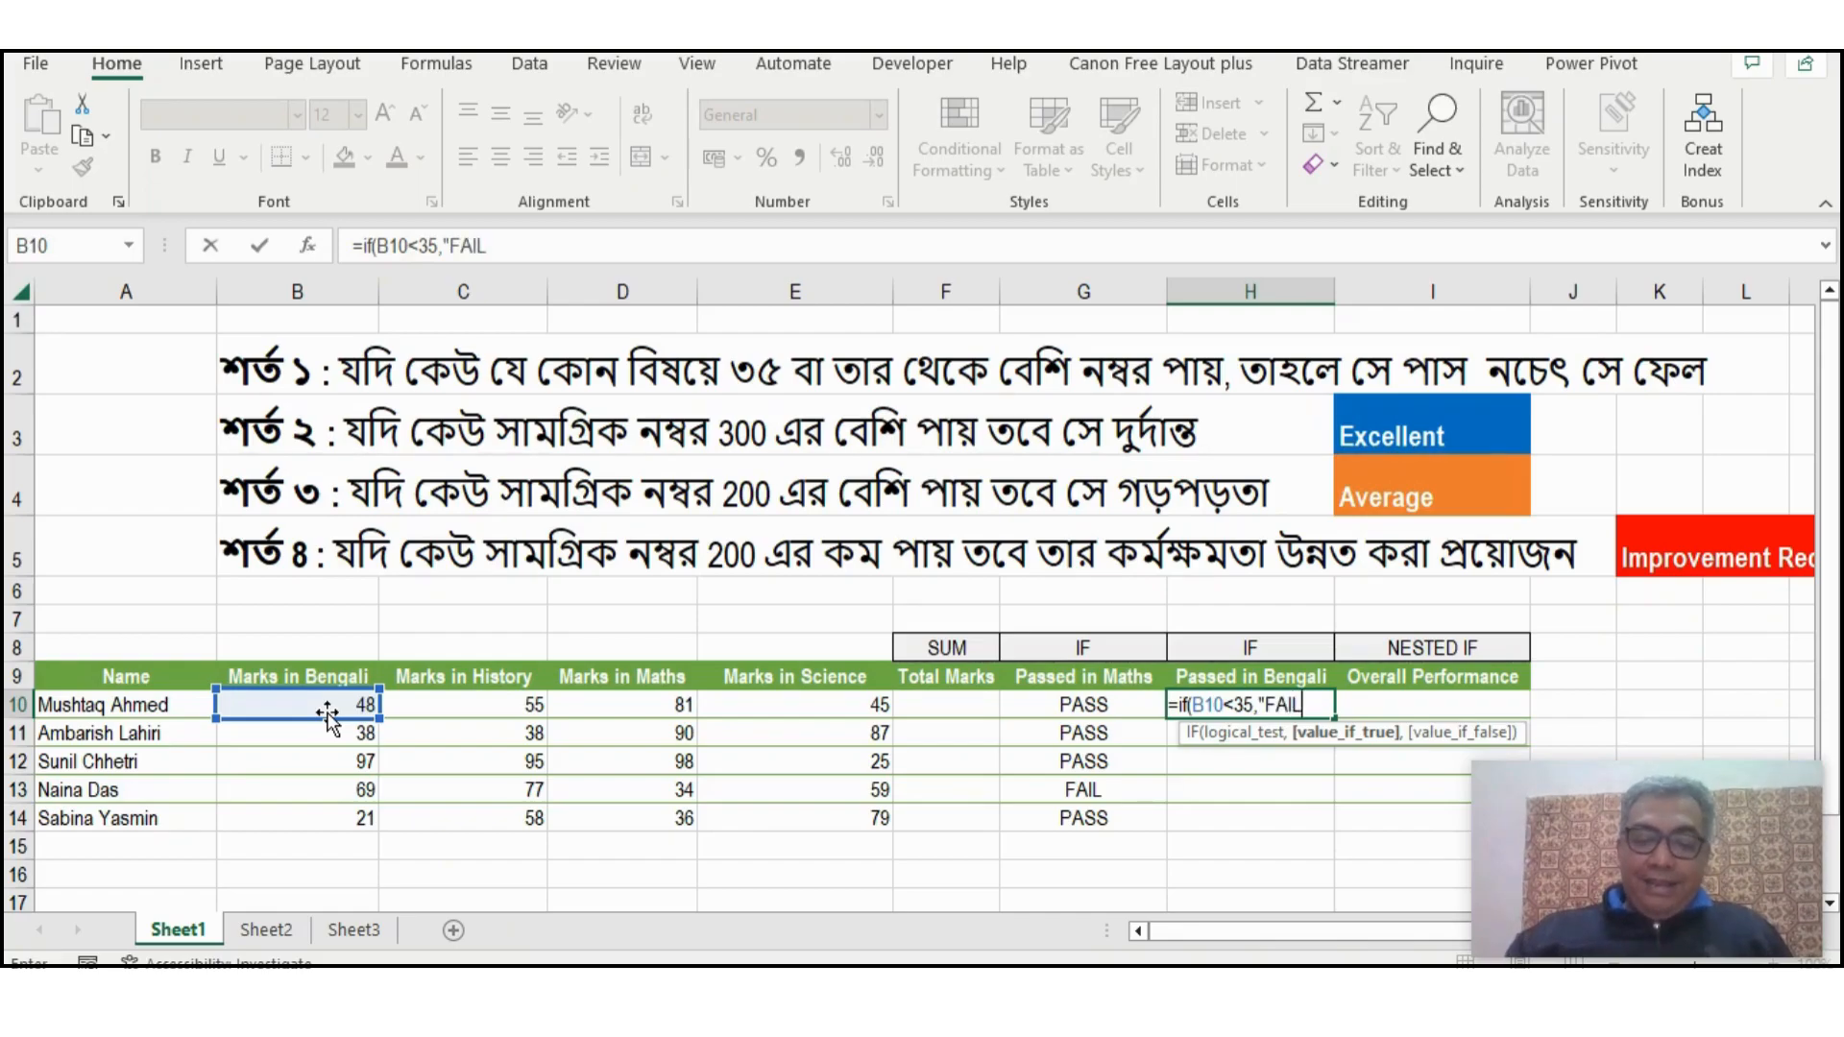
pyautogui.write('"')
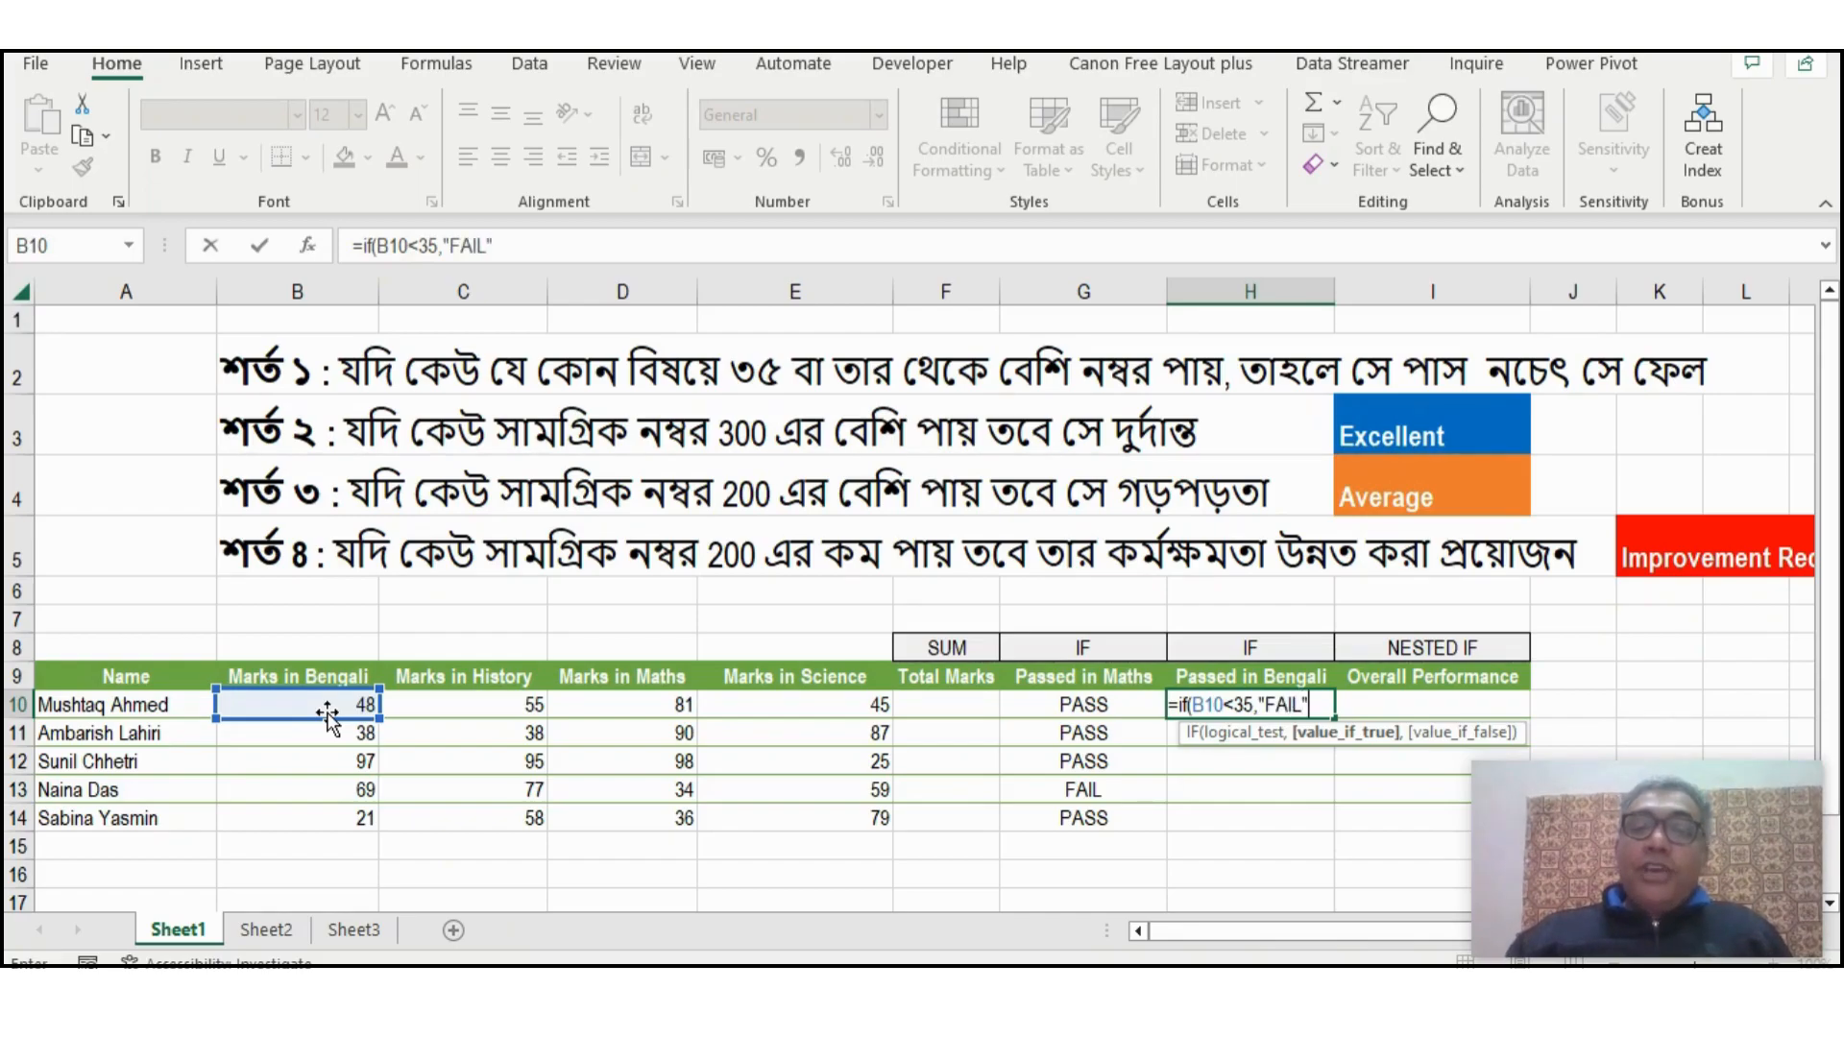
pyautogui.write(',')
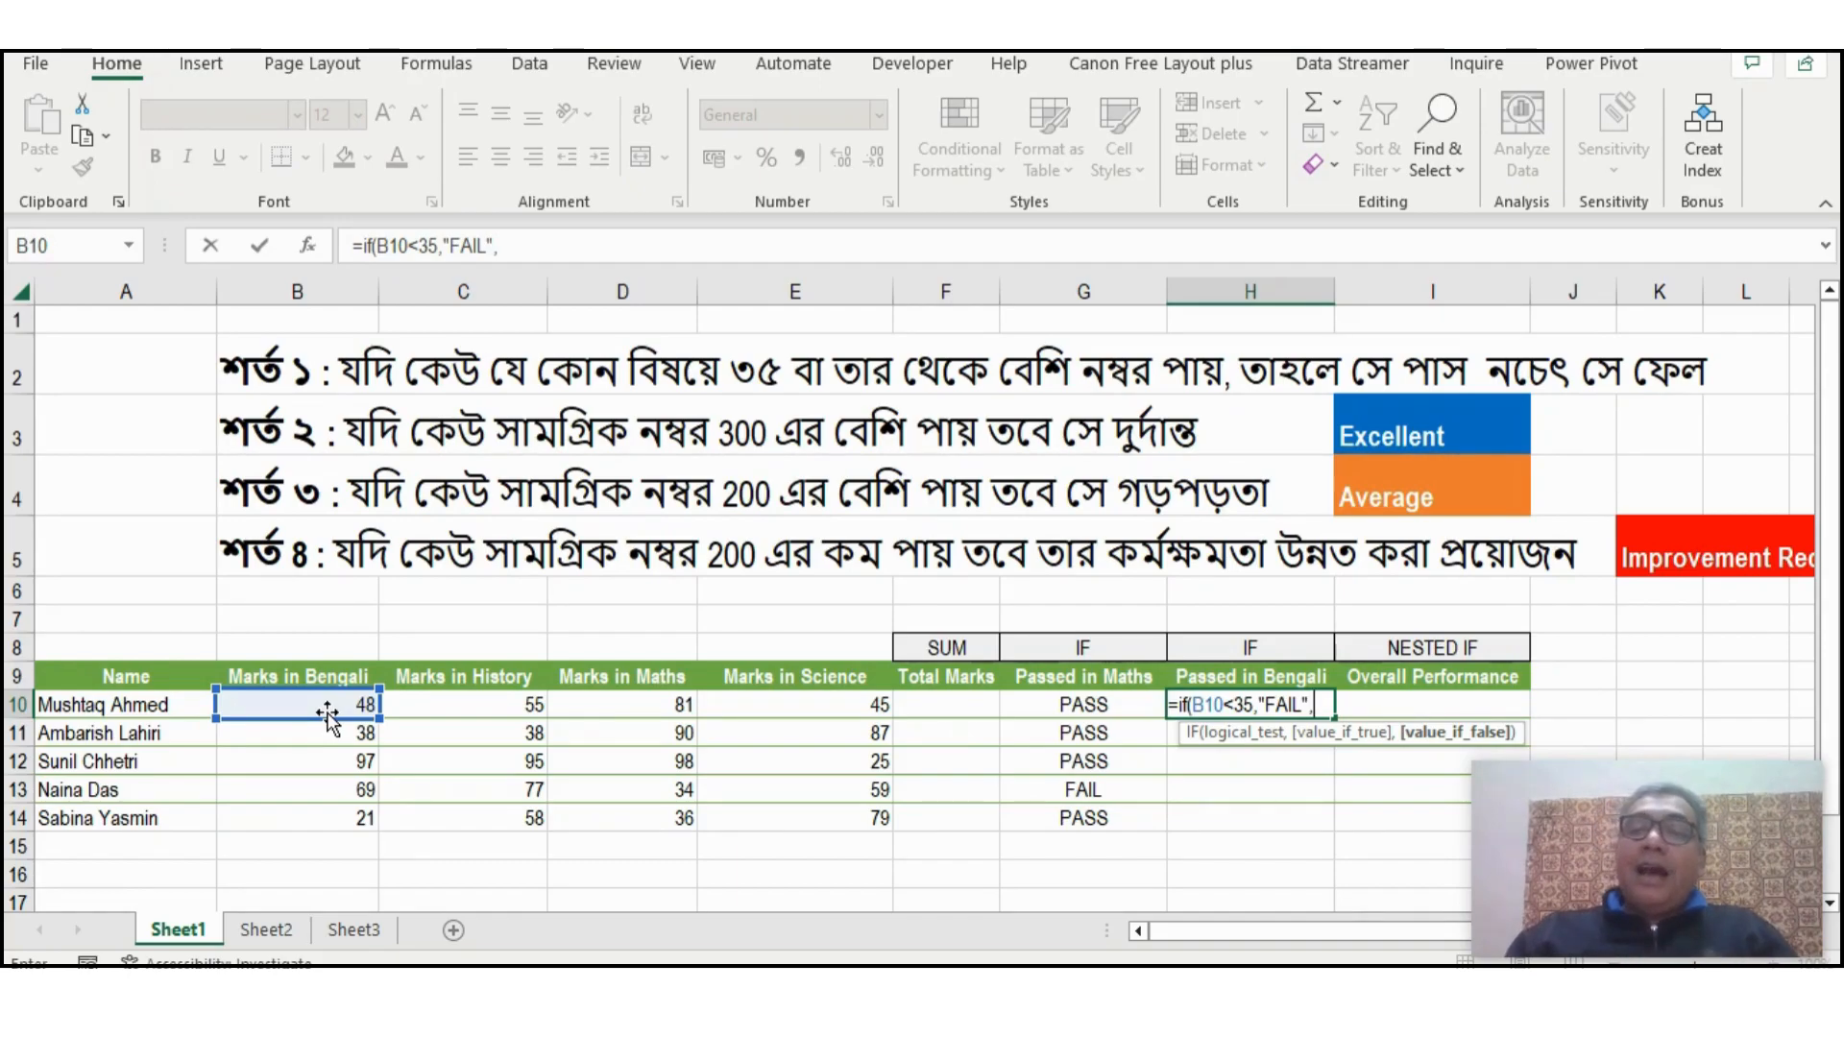
pyautogui.write('"')
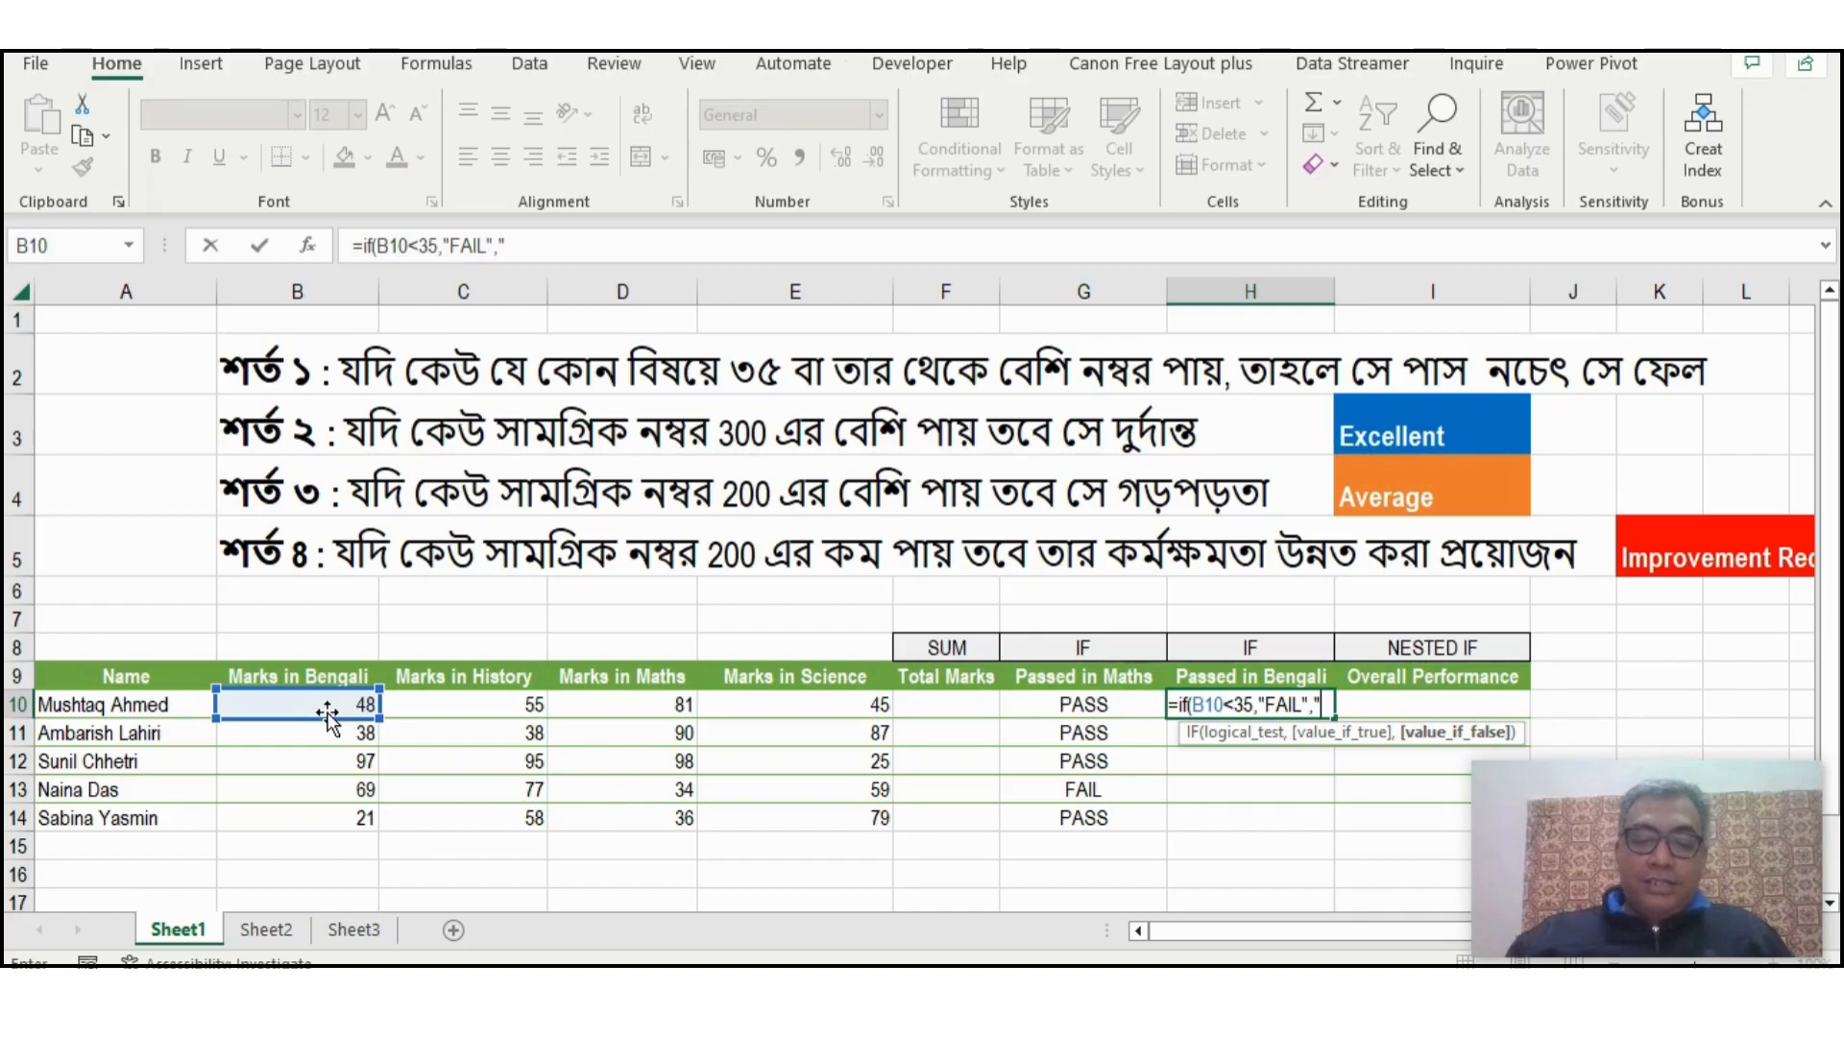
pyautogui.write('PASS')
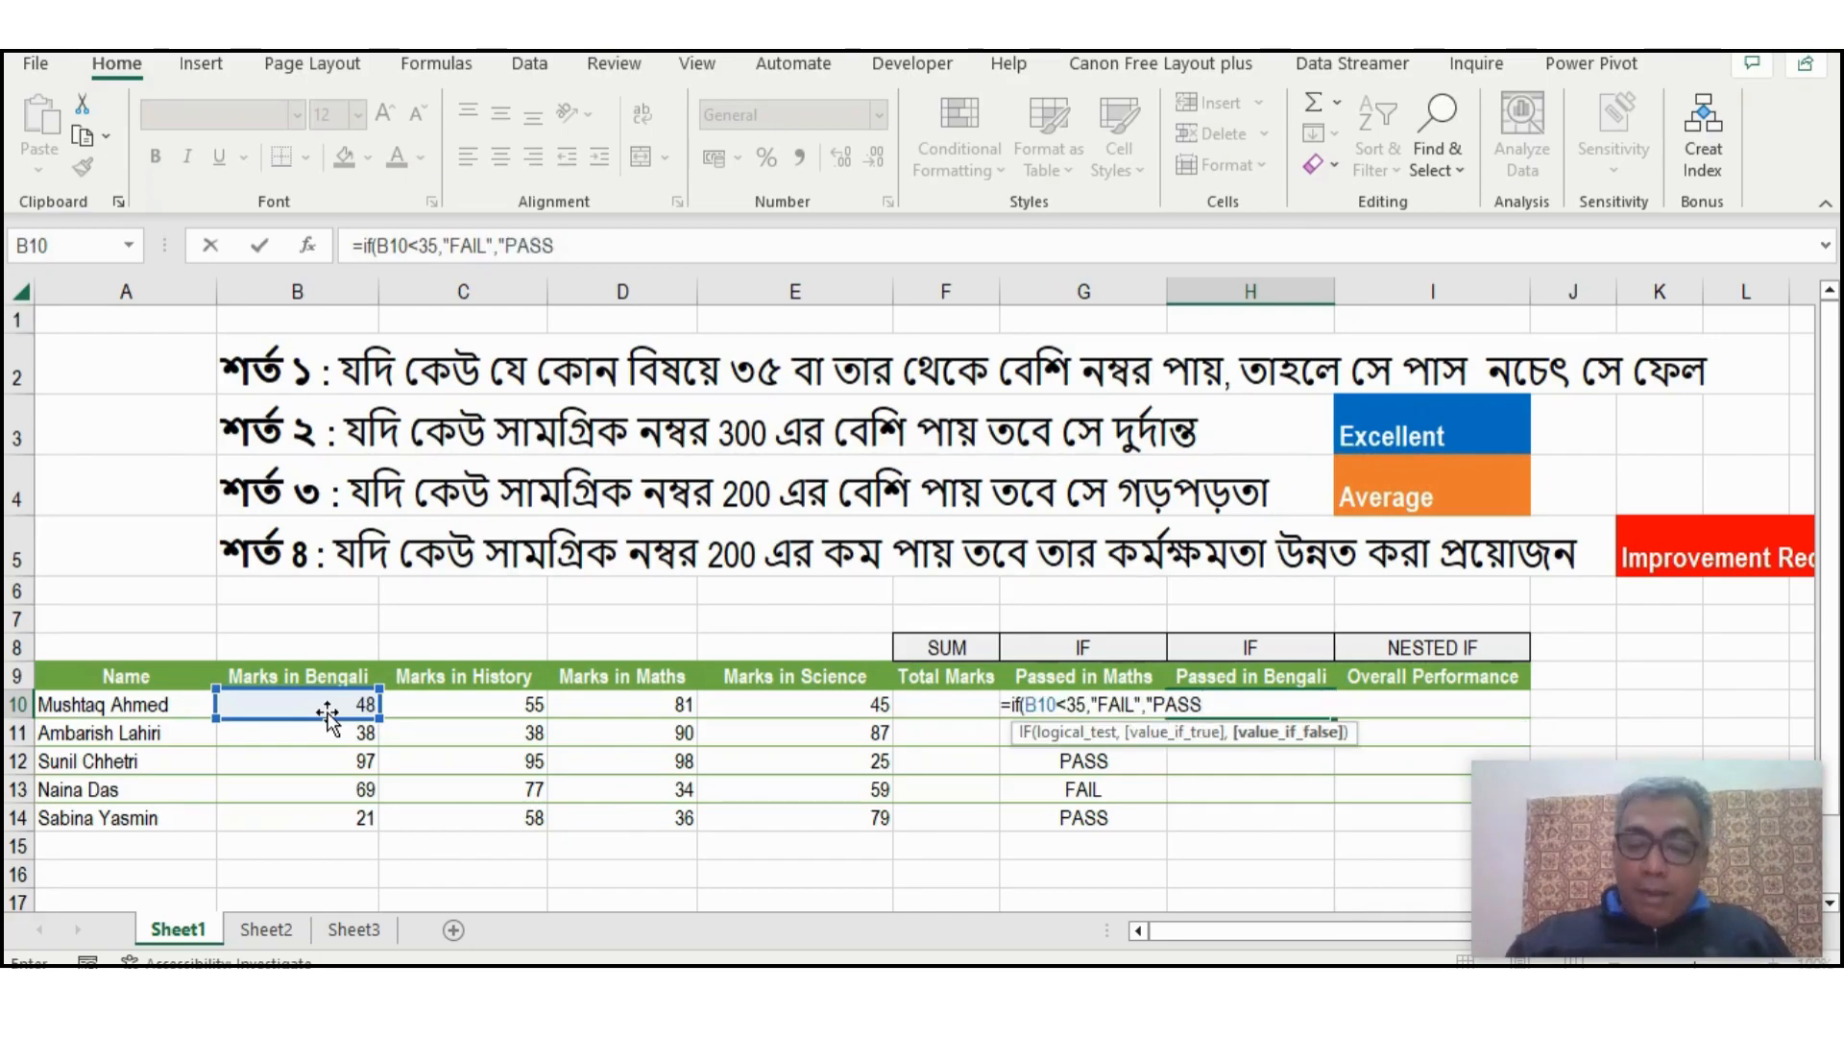
pyautogui.write('")')
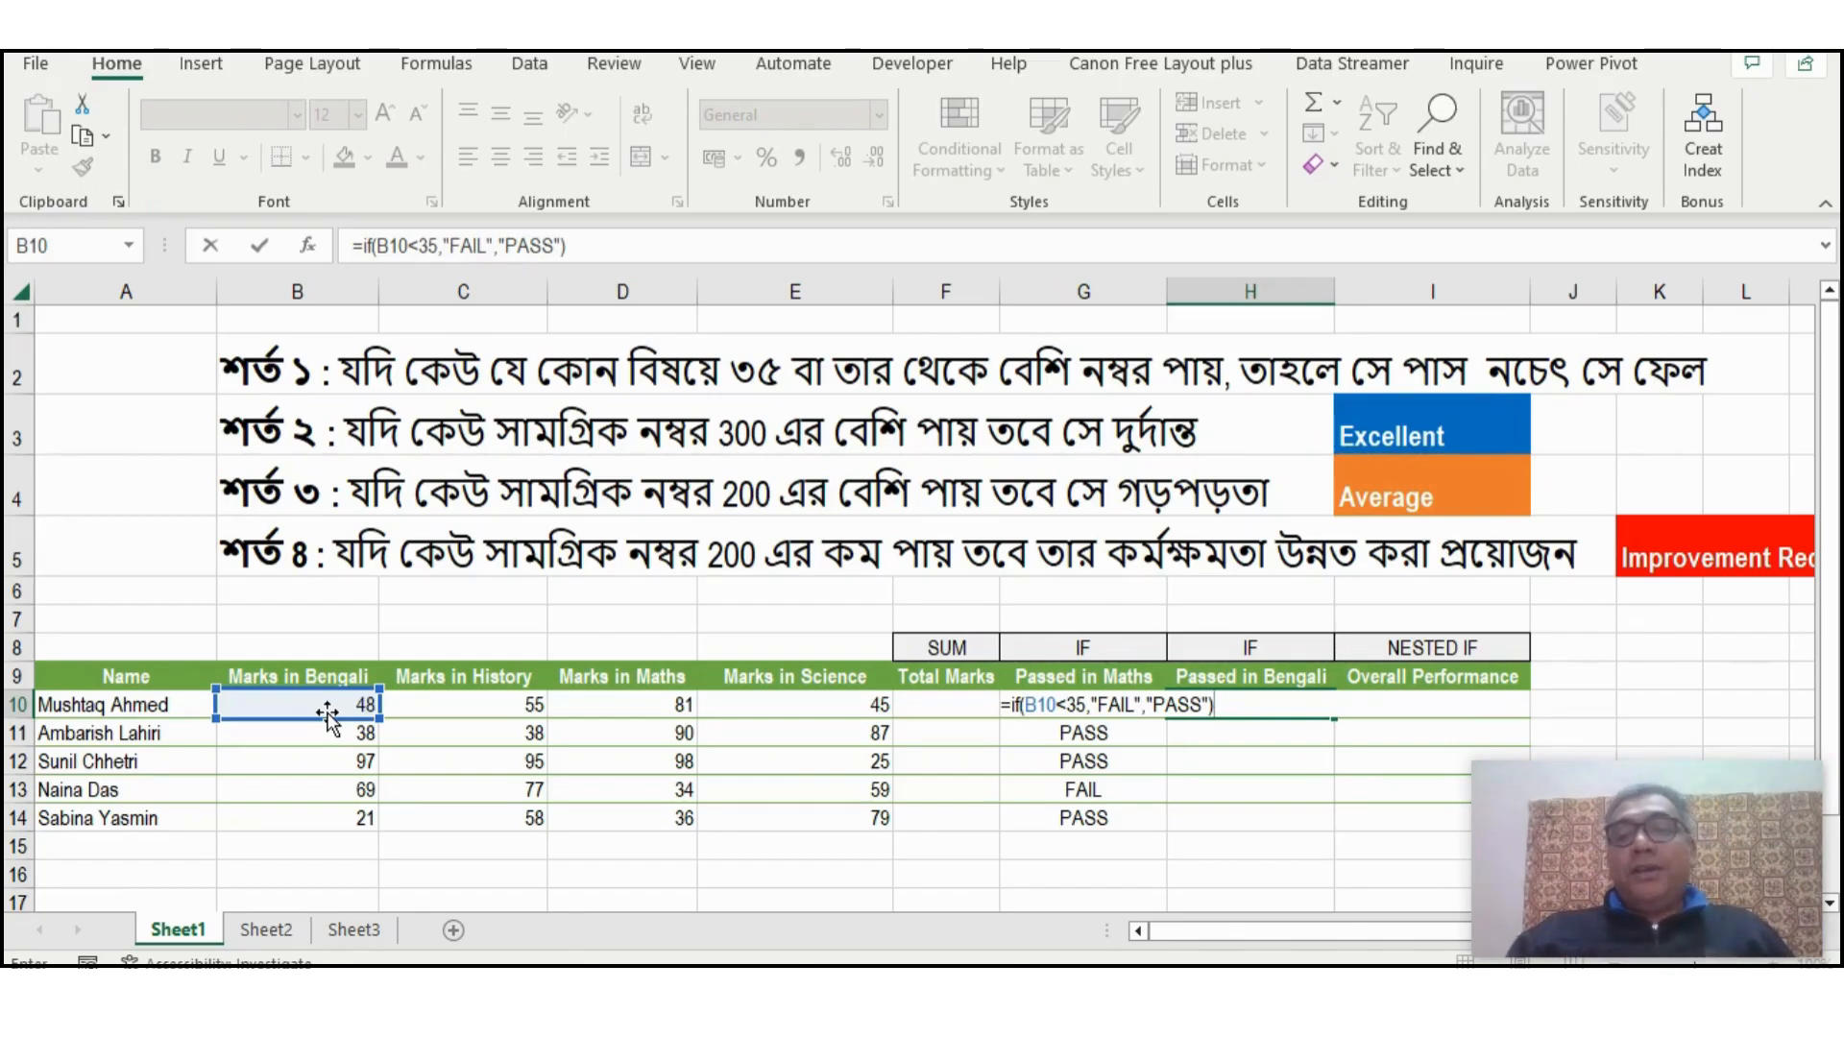
pyautogui.press('Return')
pyautogui.press('Up')
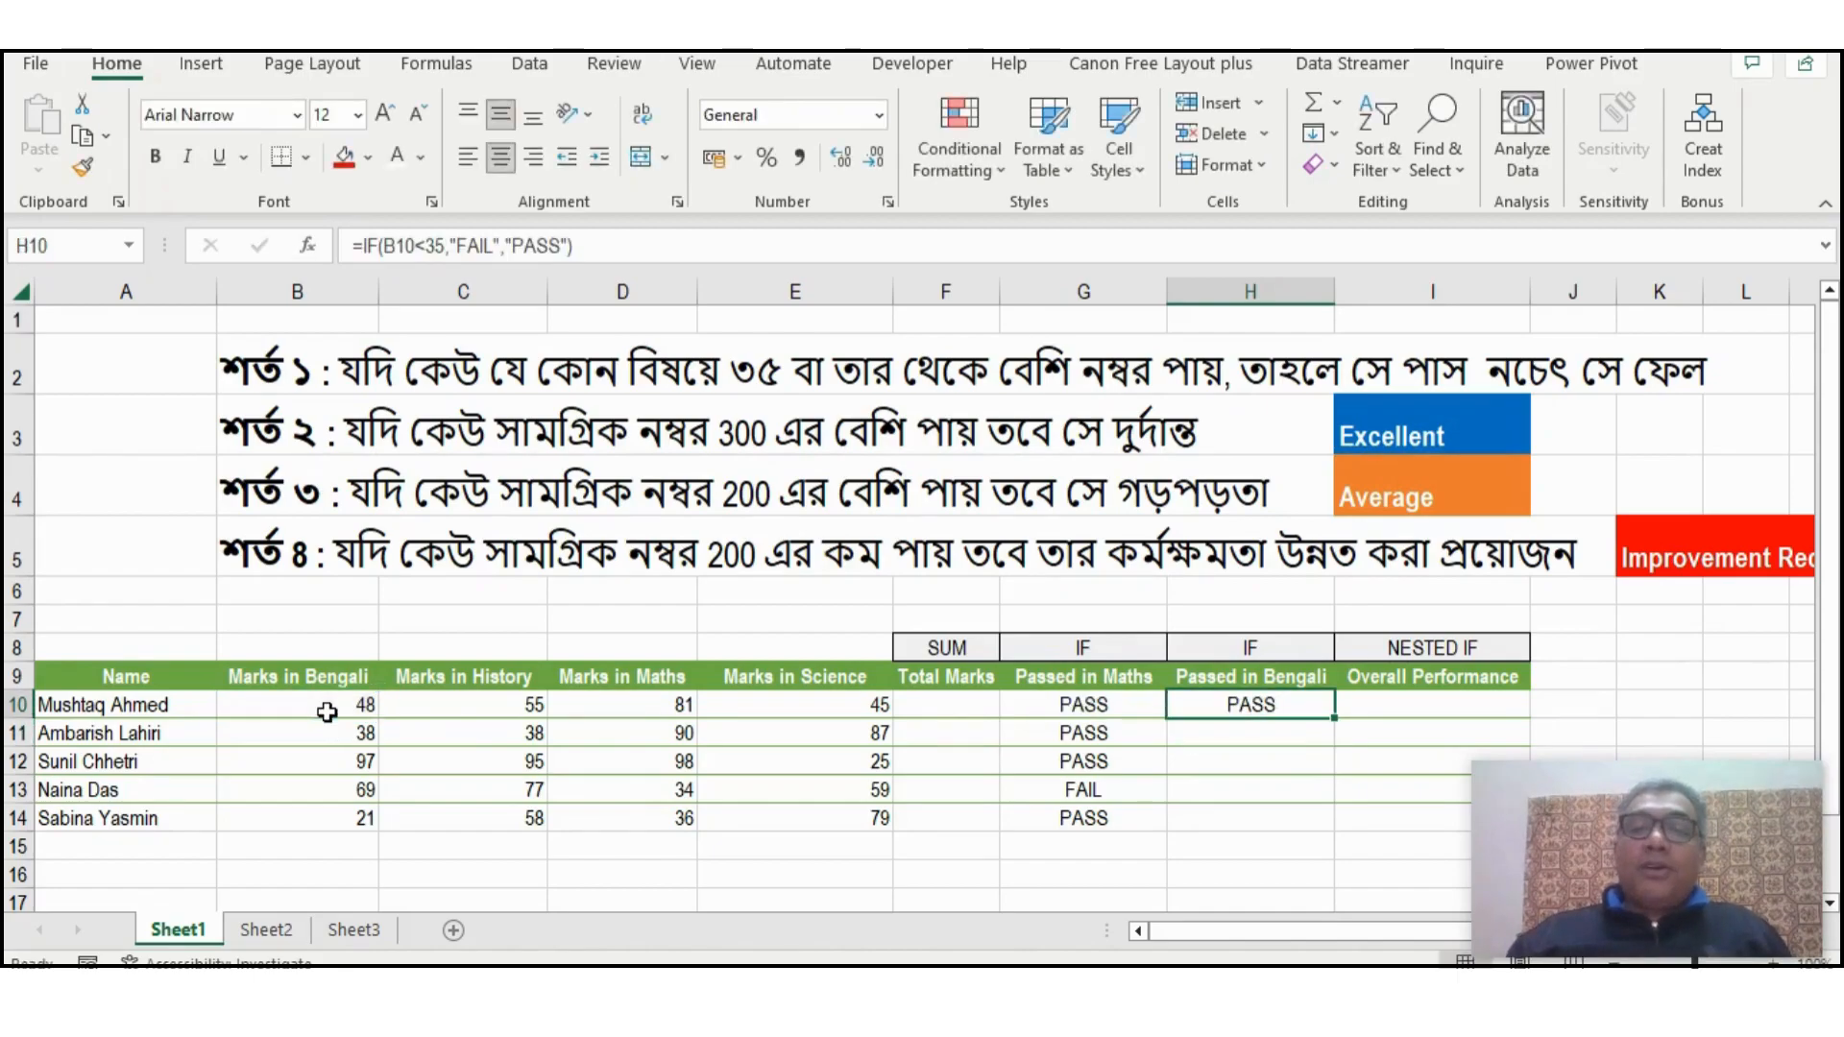
# Fill the H10 formula down to H14 in the Passed in Bengali column and compare the H14 result with the mark in B14
pyautogui.click(326, 711)
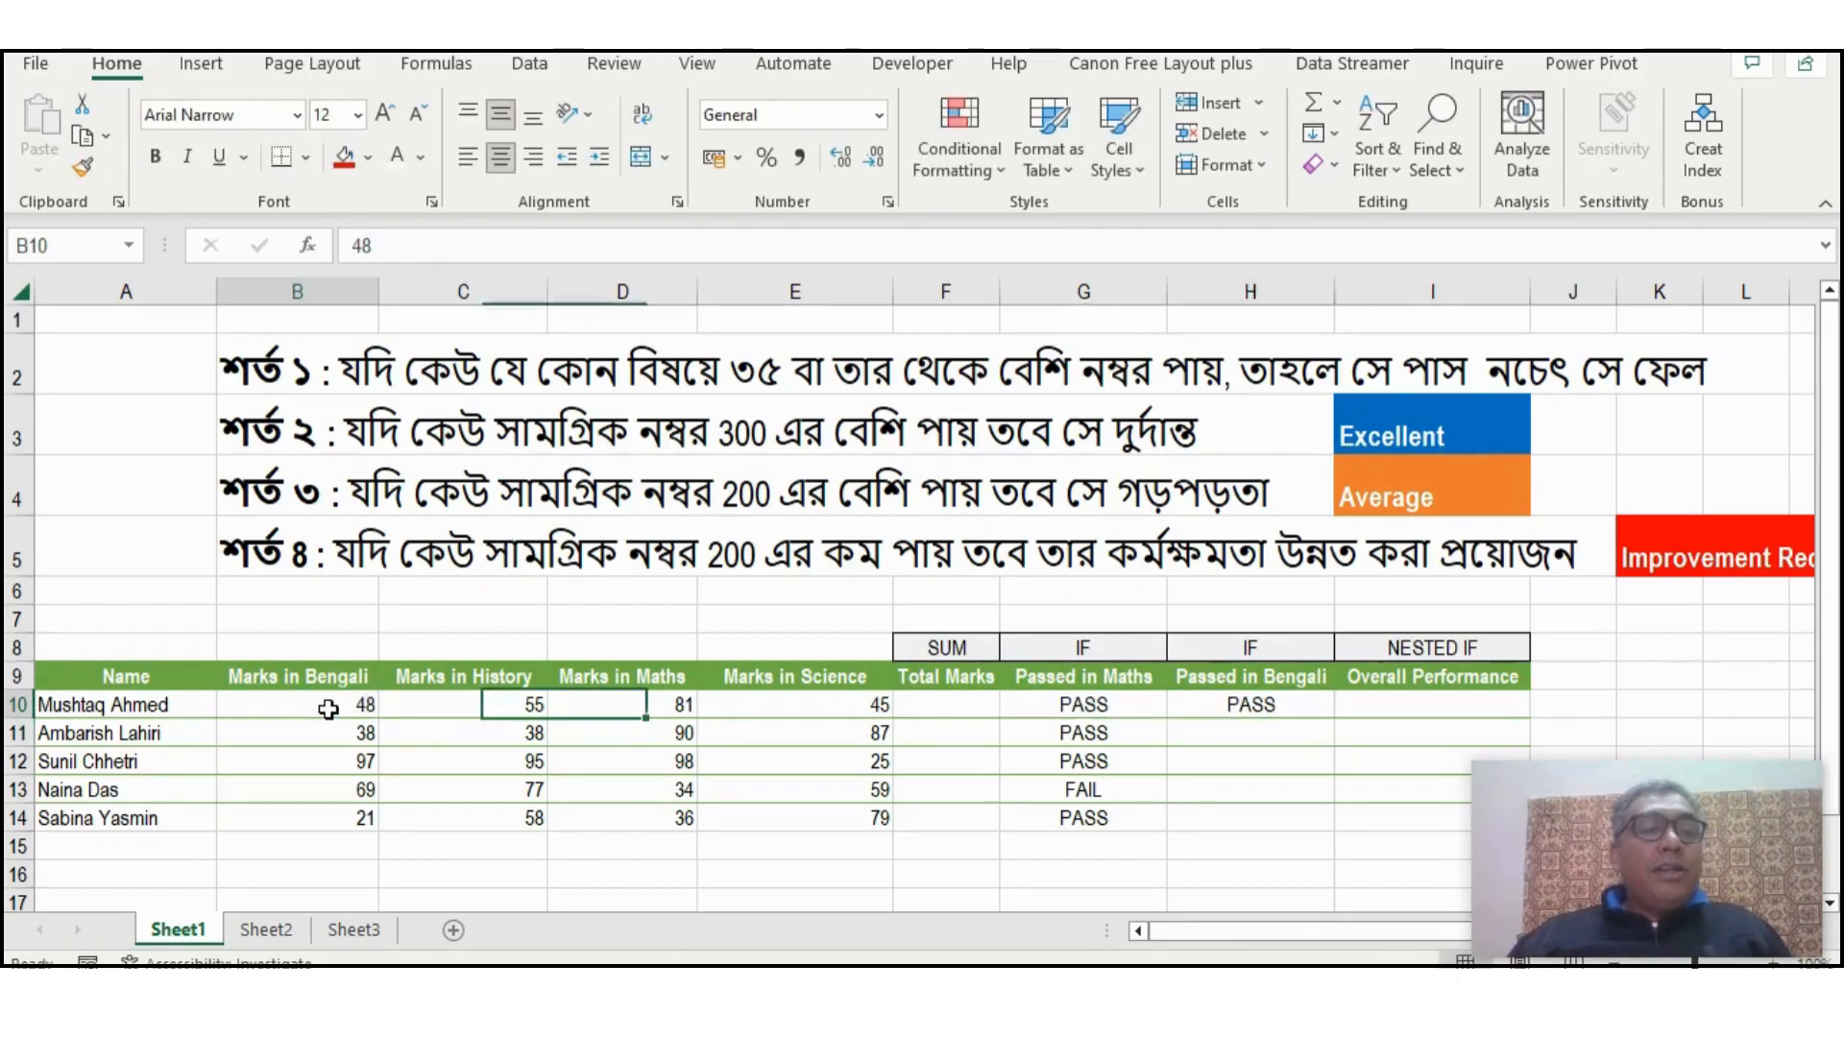
pyautogui.click(1205, 705)
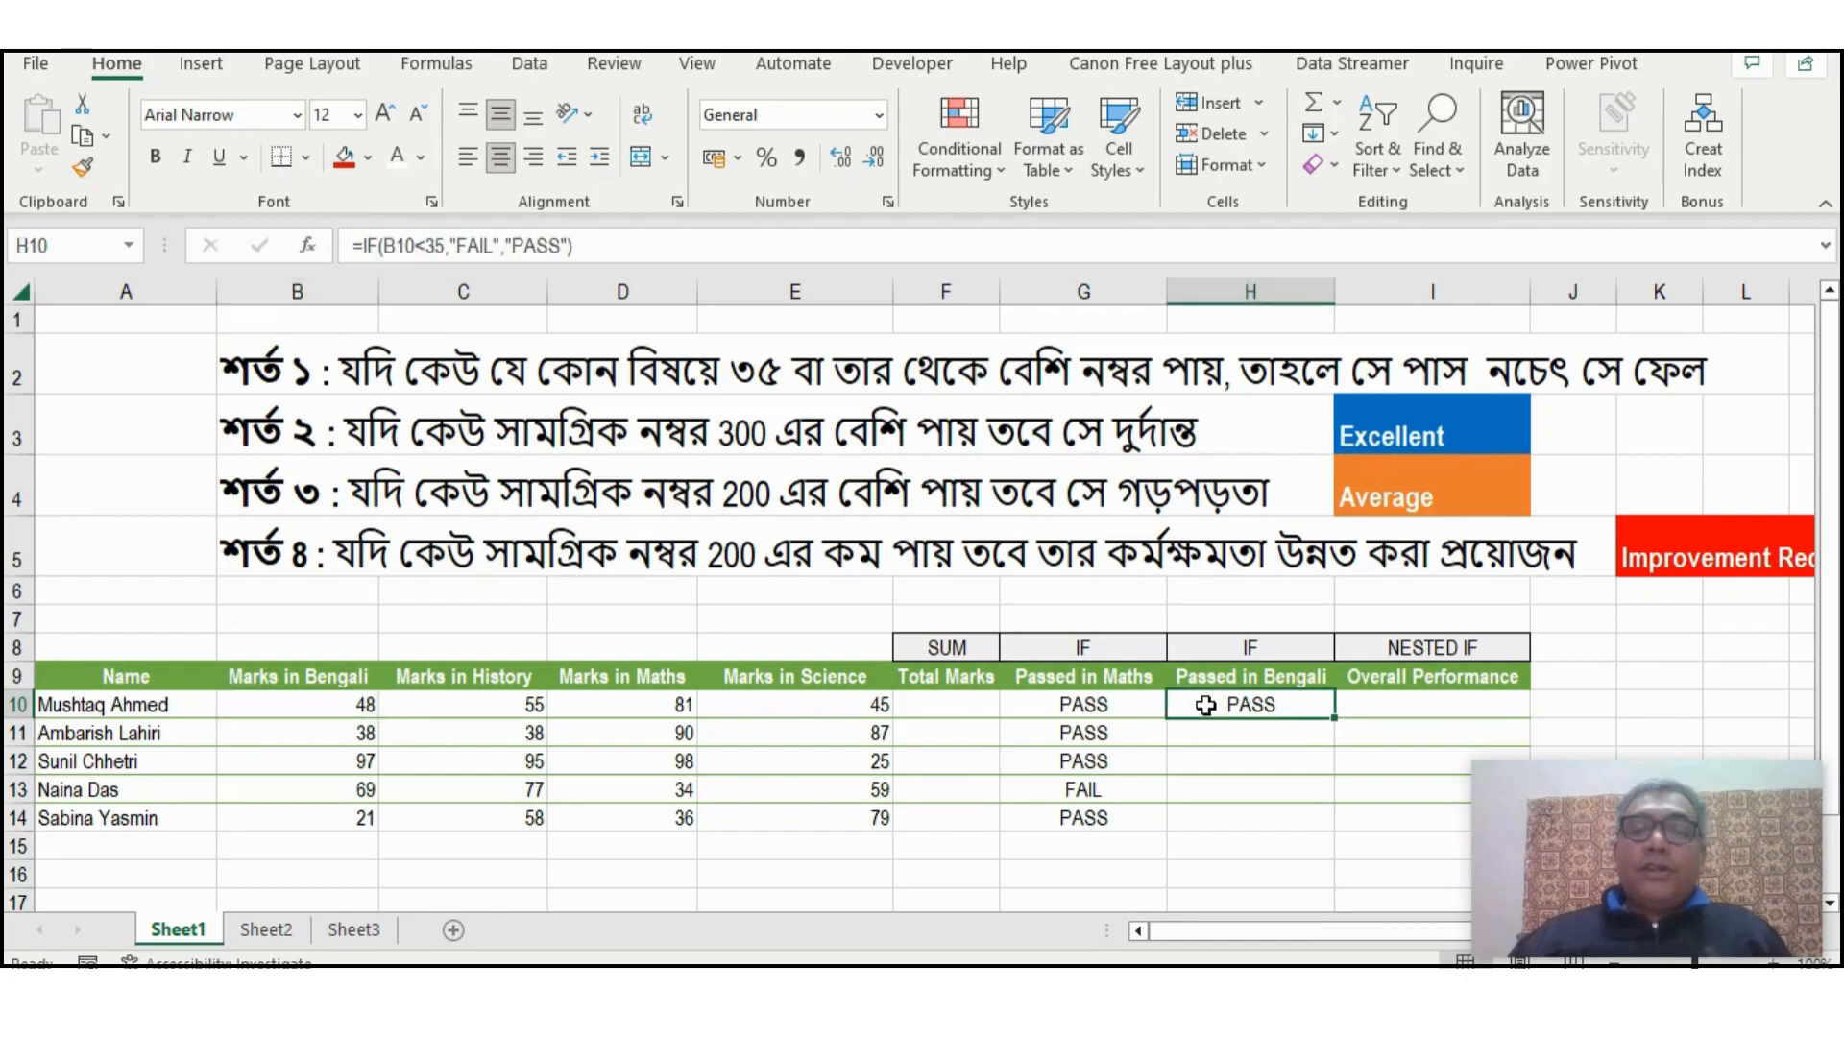
pyautogui.doubleClick(1339, 723)
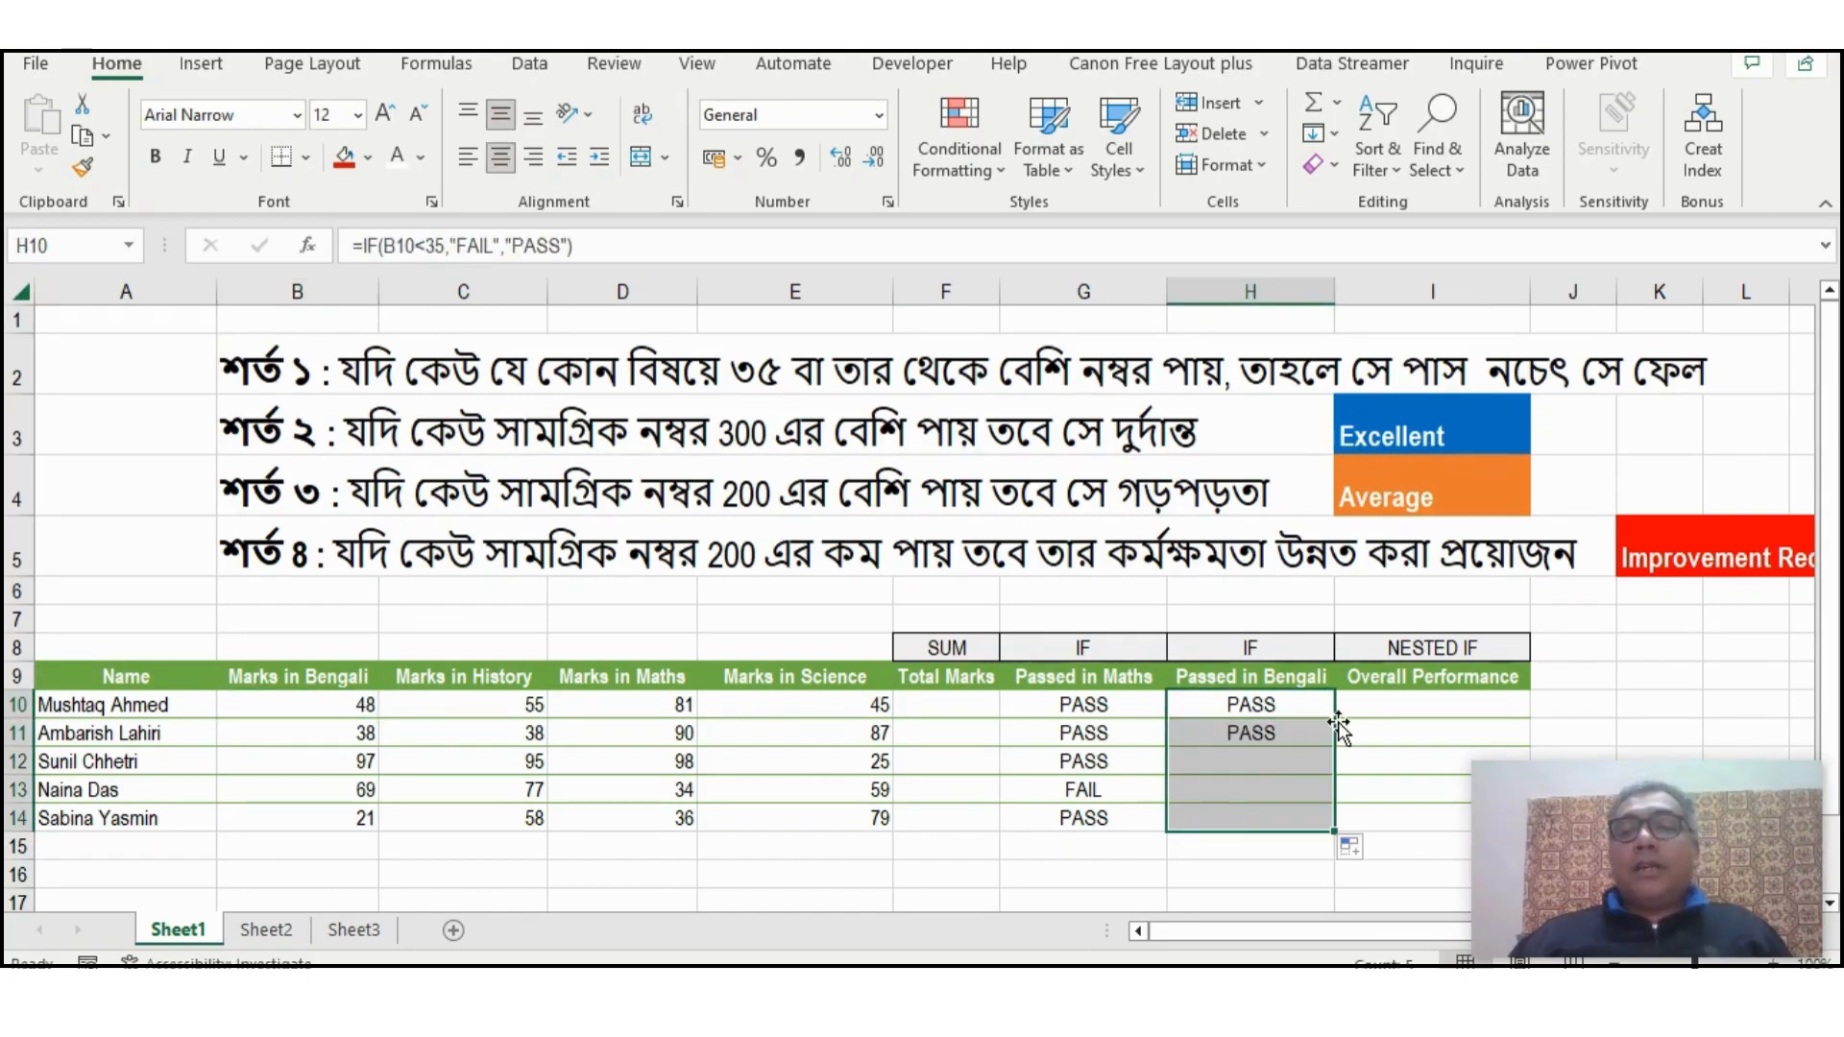
pyautogui.click(1246, 820)
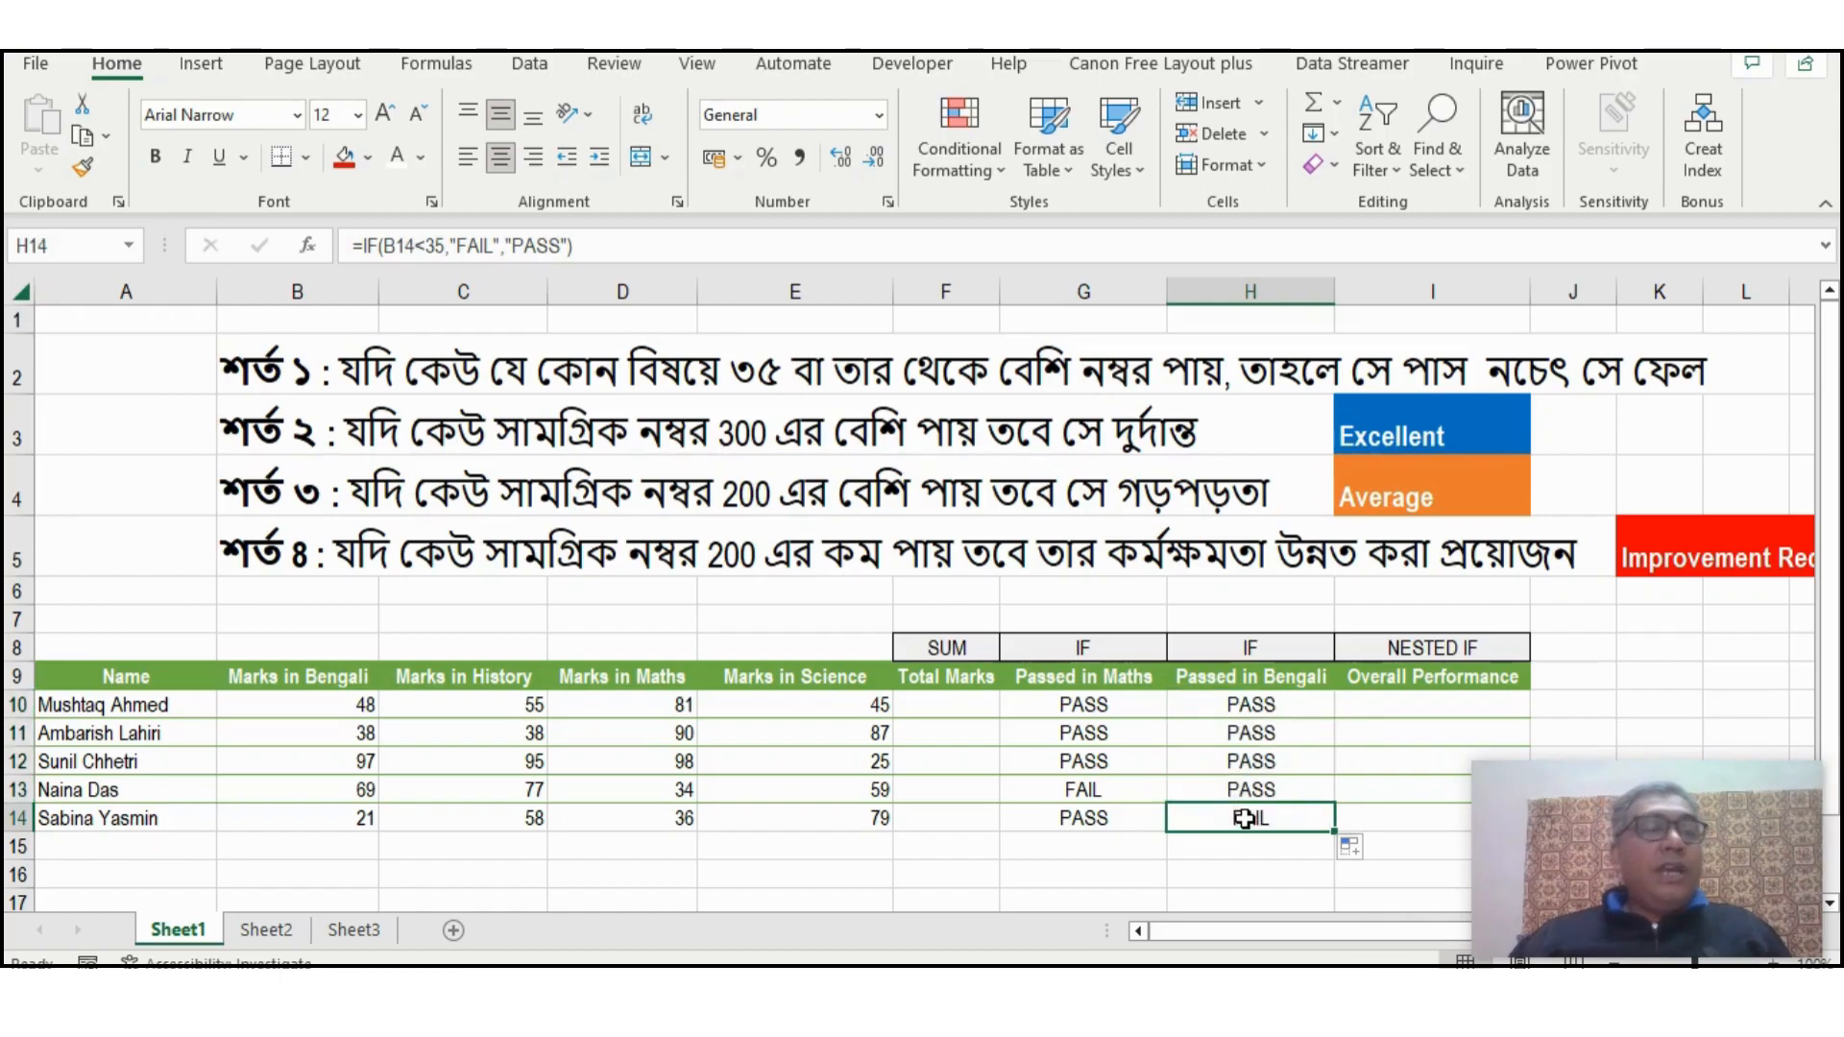
pyautogui.click(372, 826)
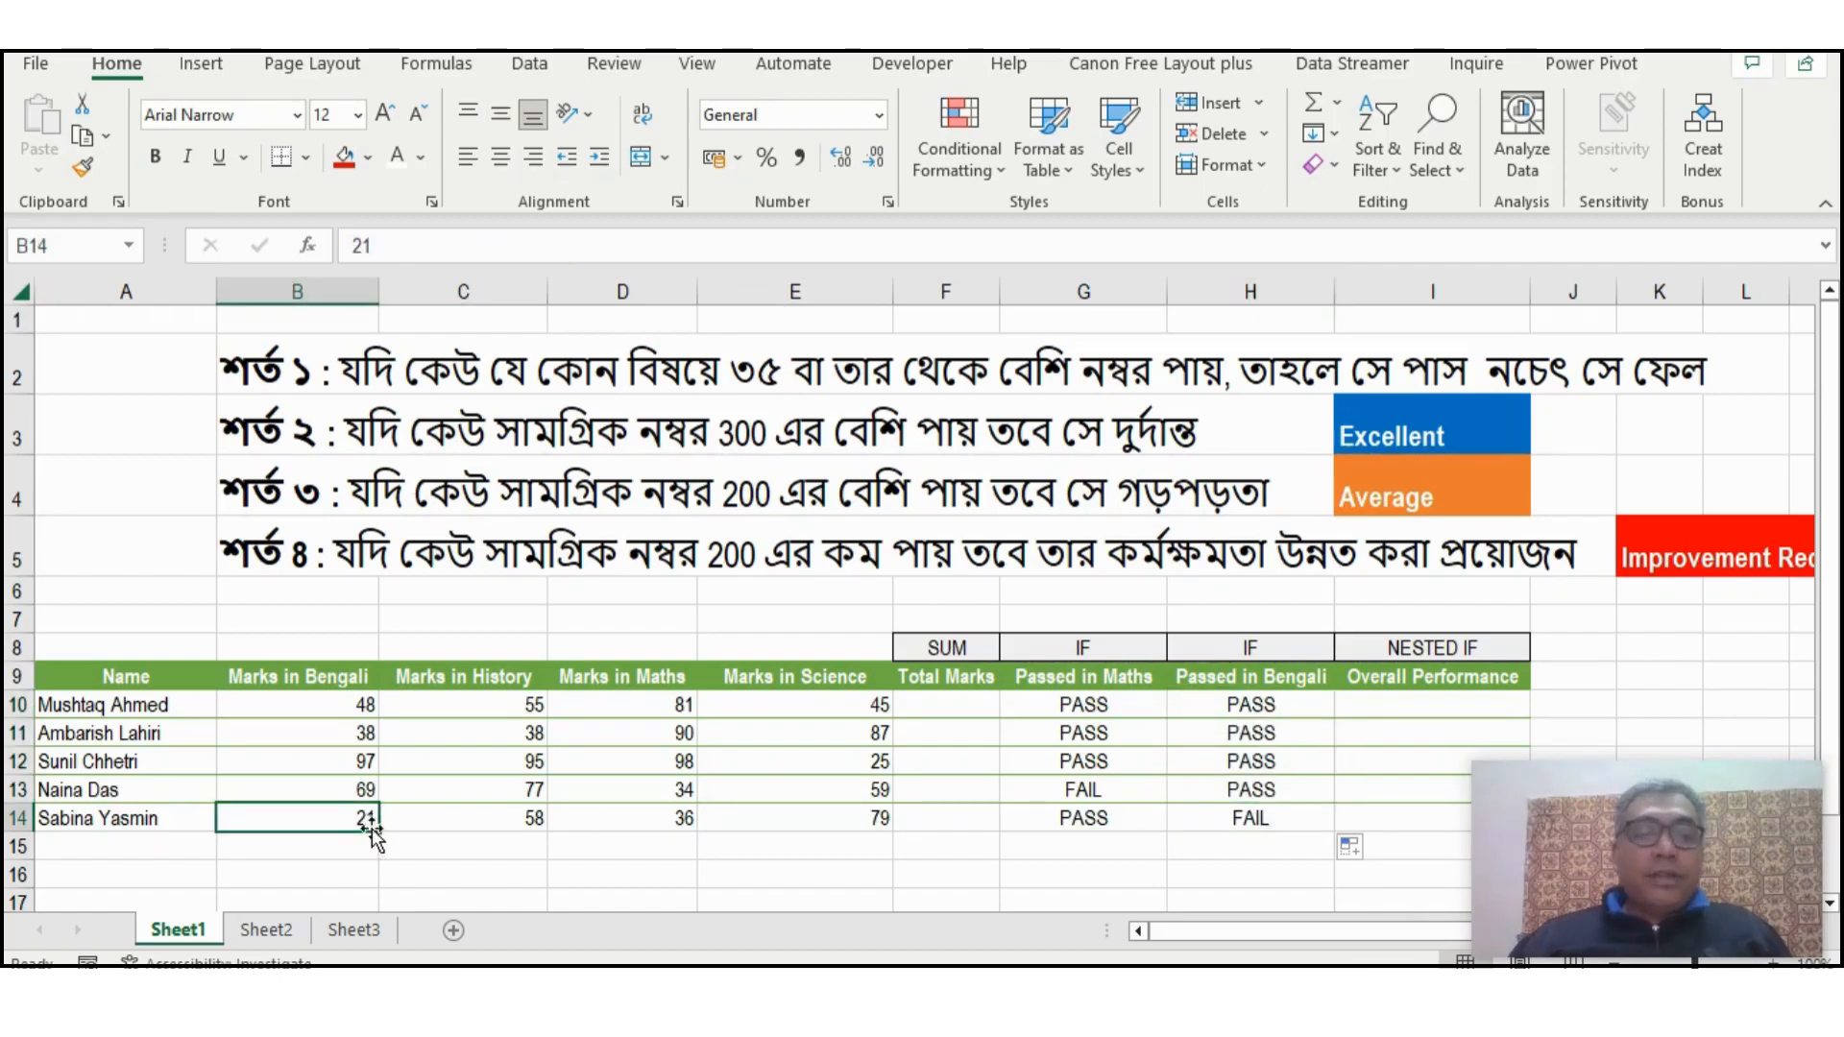
pyautogui.click(1246, 821)
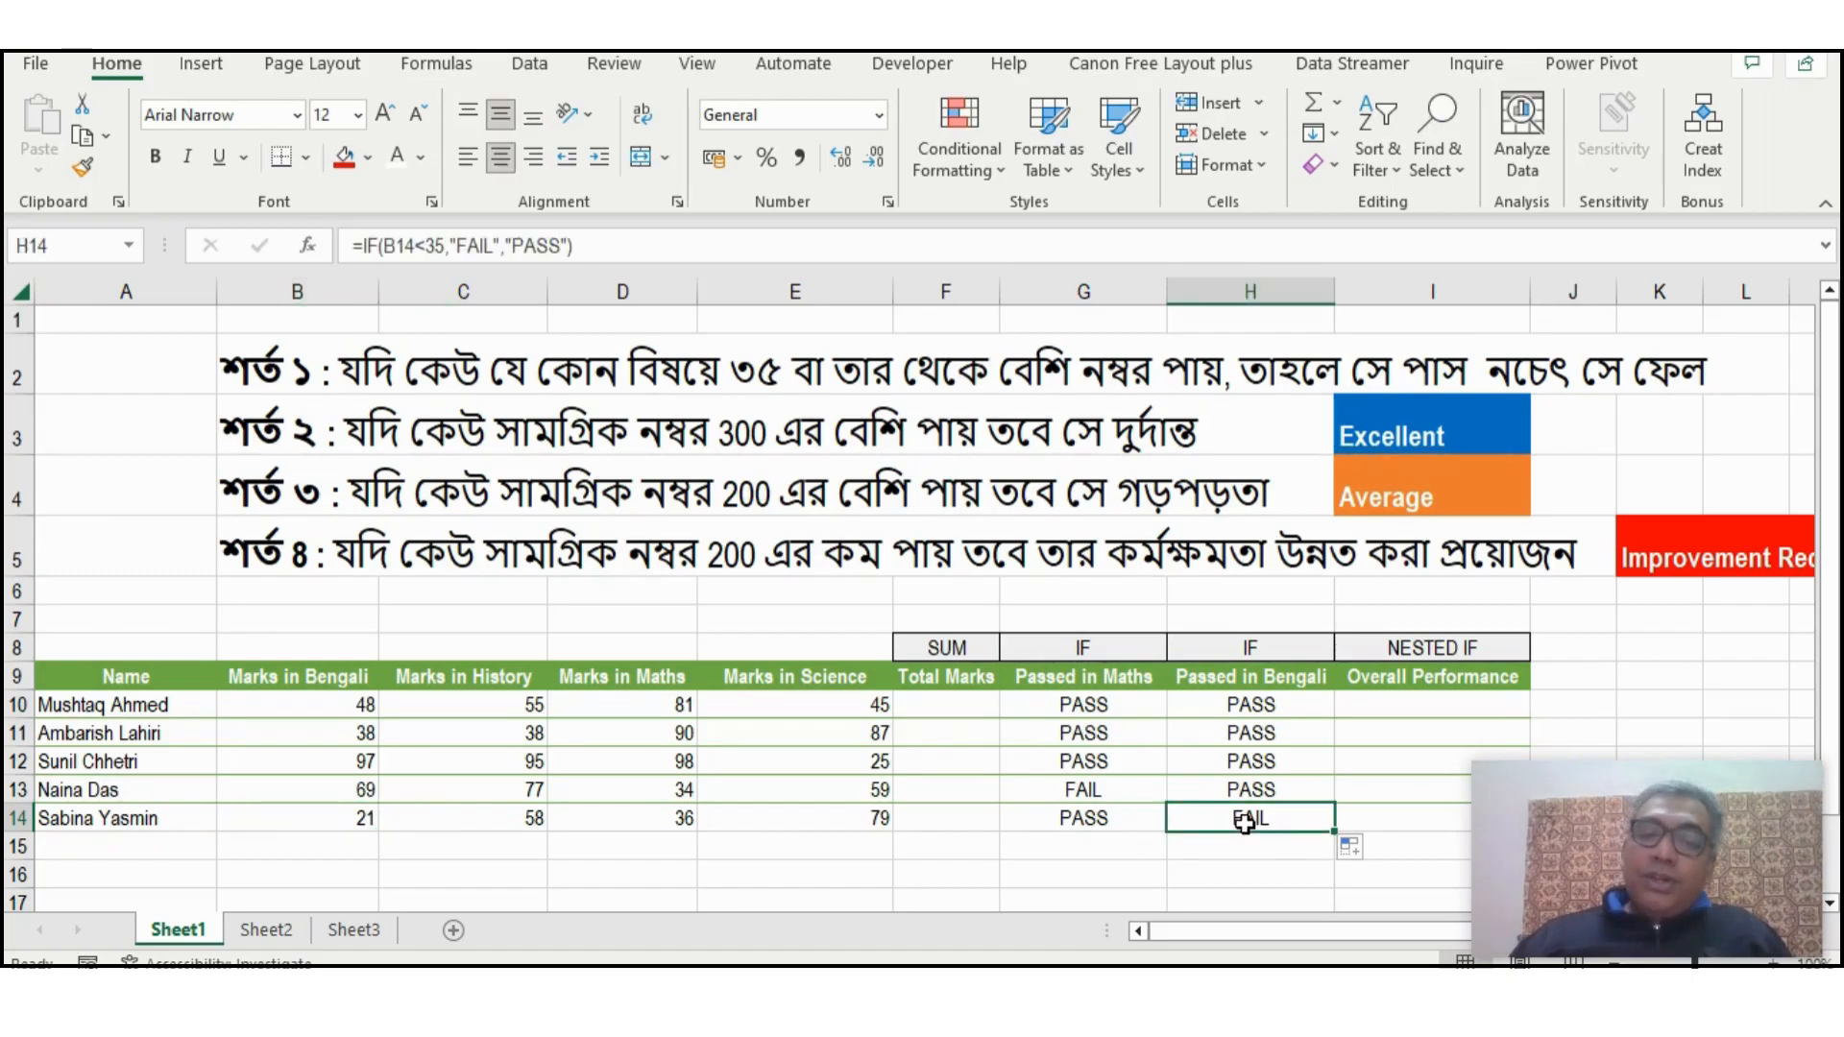
# Examine the overall performance conditions in rows 3 to 5, particularly the Excellent condition in row 3
pyautogui.click(1356, 706)
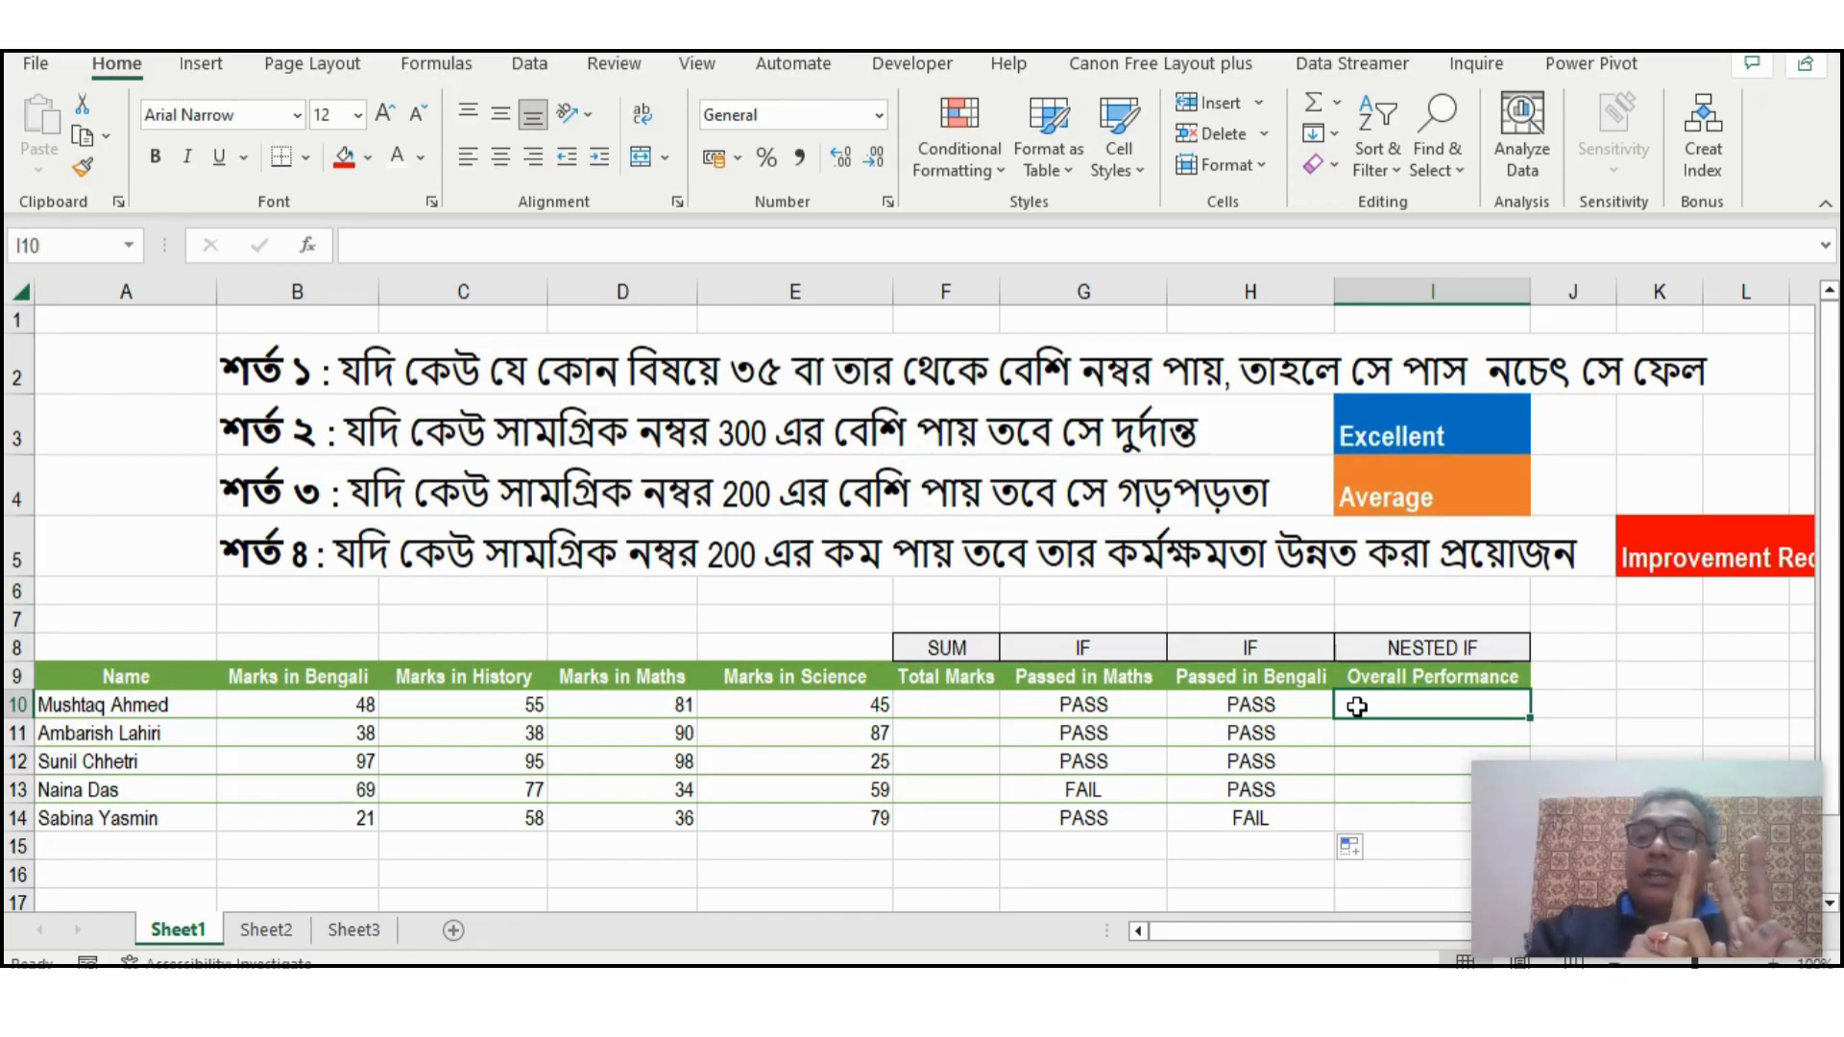
pyautogui.moveTo(20, 430); pyautogui.dragTo(41, 552)
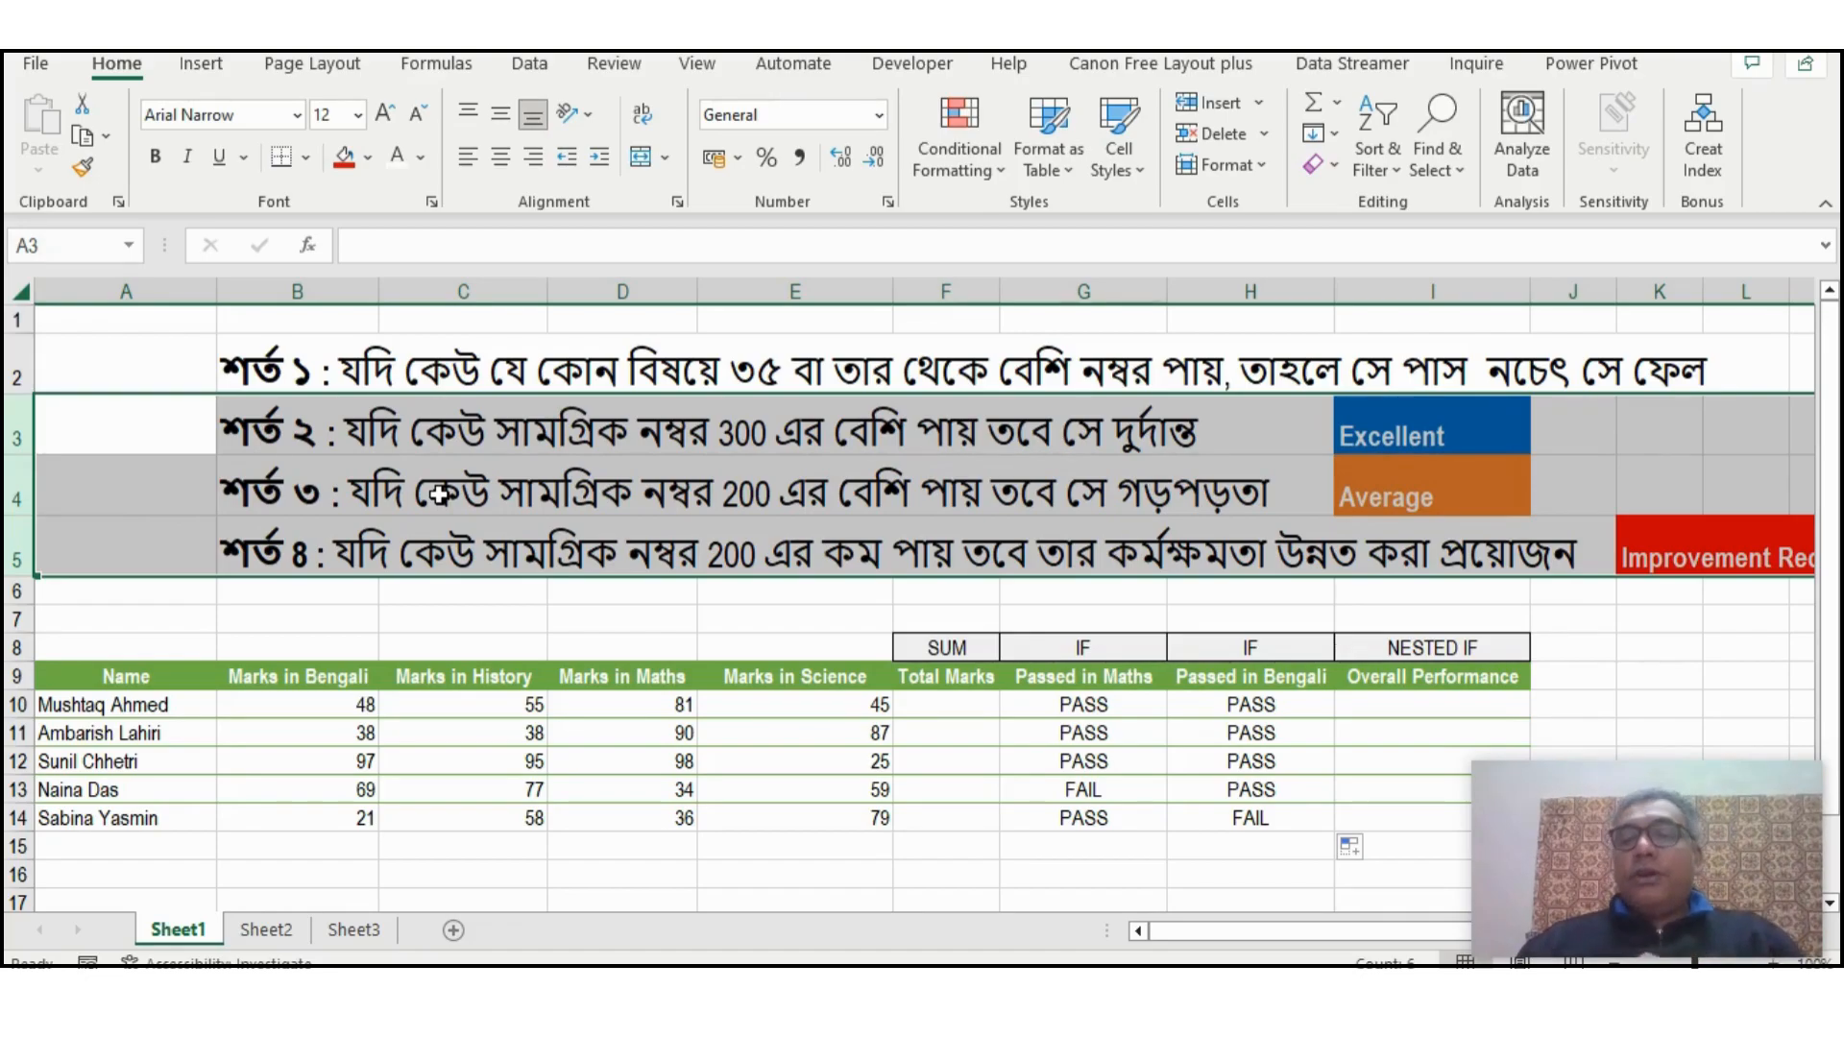
pyautogui.click(467, 441)
pyautogui.click(245, 425)
pyautogui.click(509, 425)
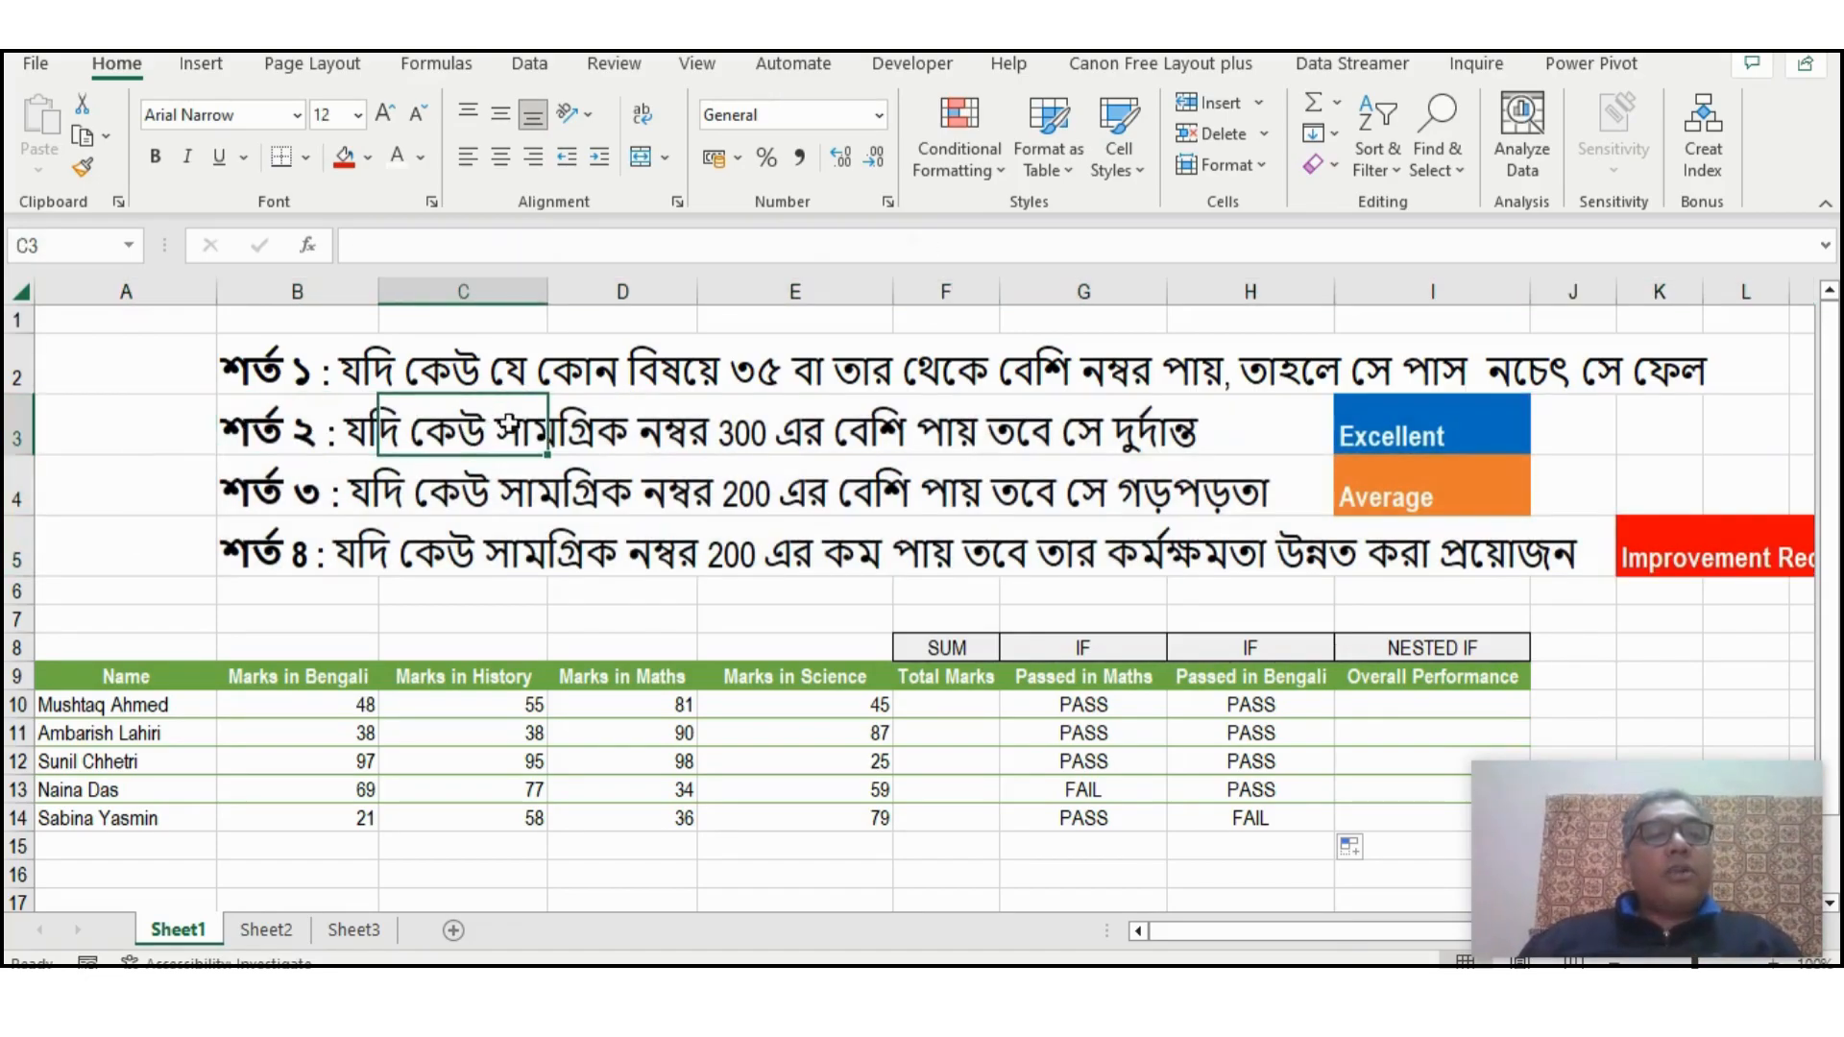
pyautogui.click(8, 419)
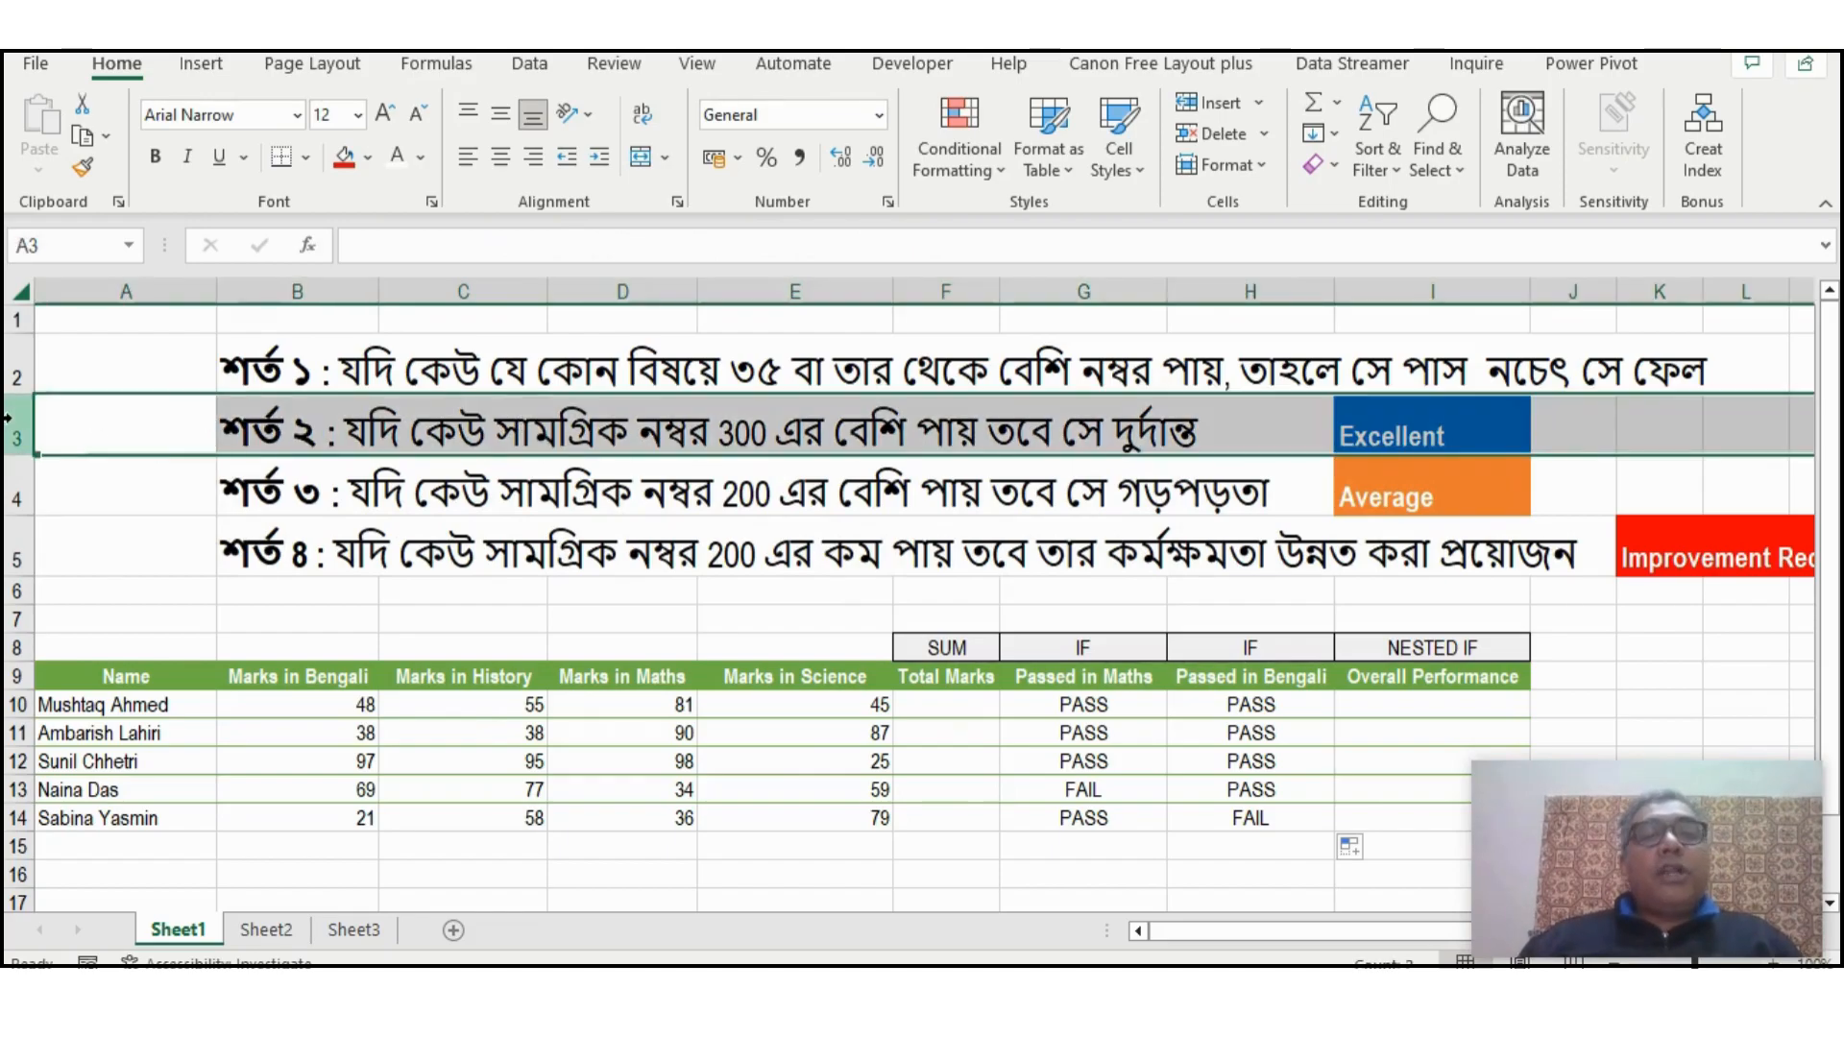
pyautogui.click(686, 704)
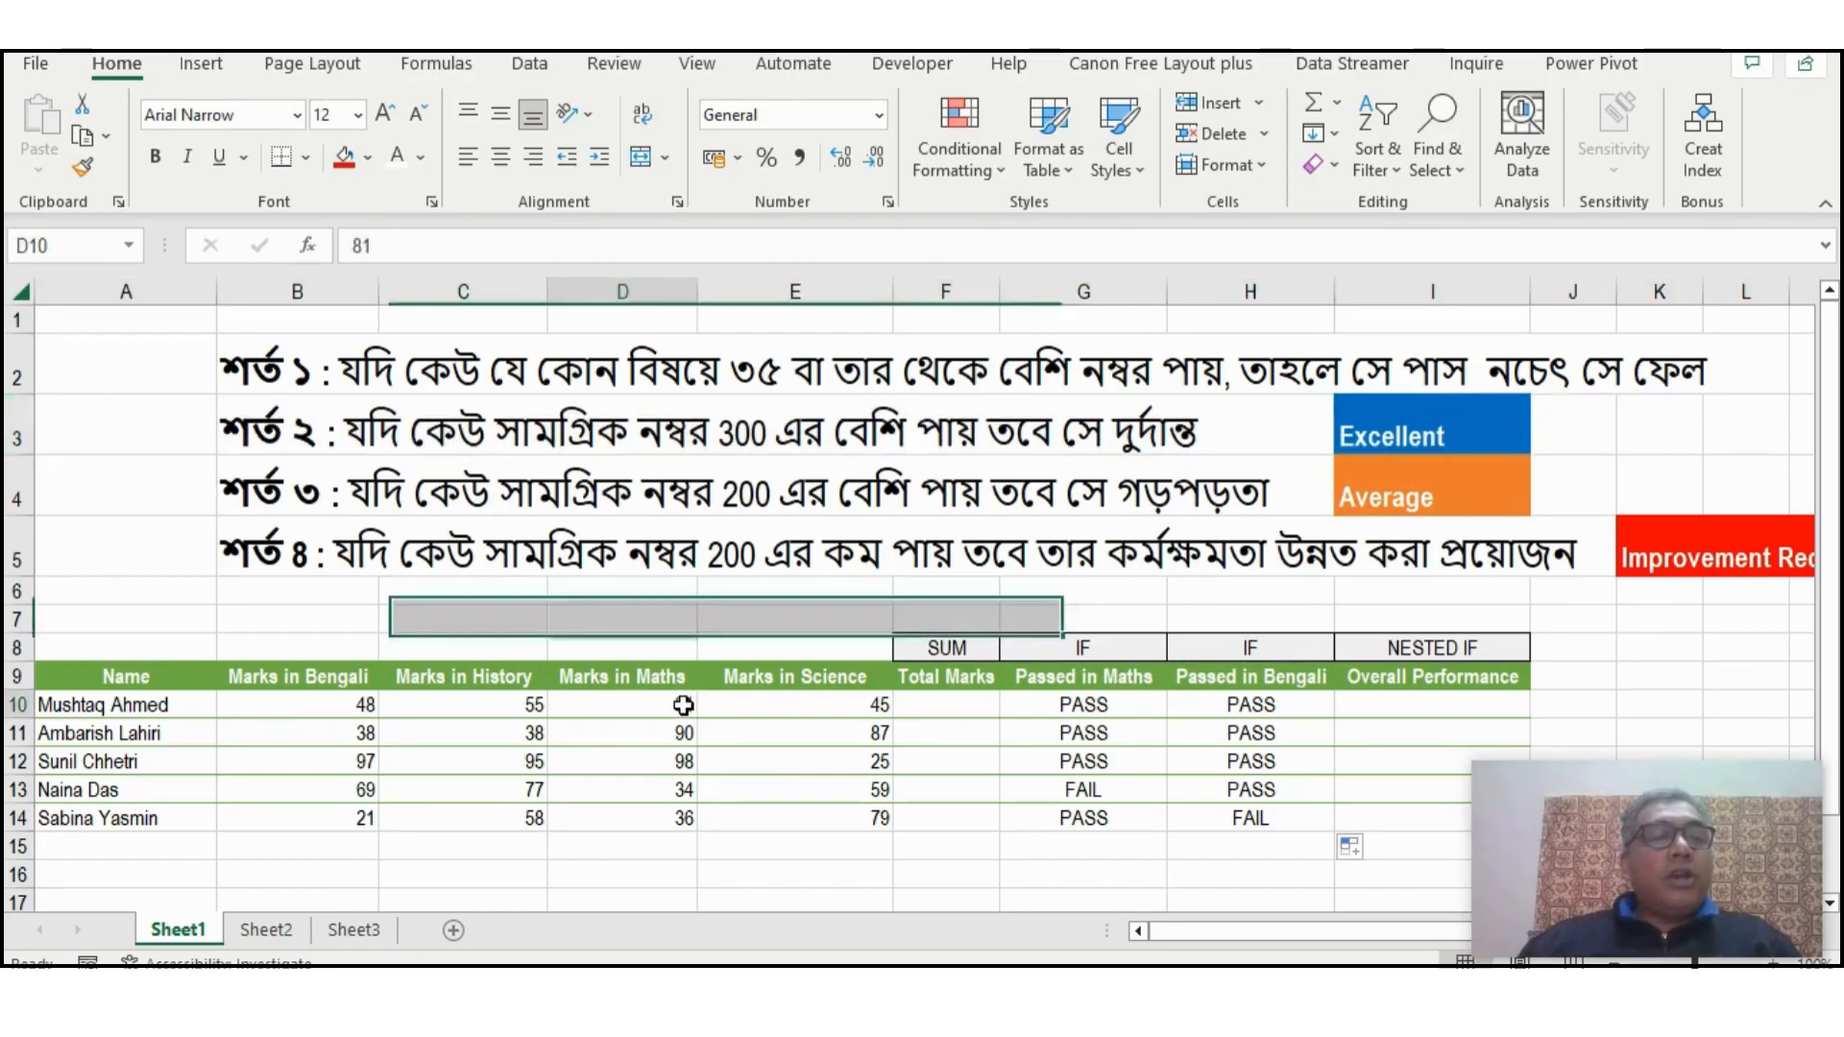
# Total the first student's four subject marks in F10 under Total Marks with the formula =B10+C10+D10+E10
pyautogui.click(965, 704)
pyautogui.write('=')
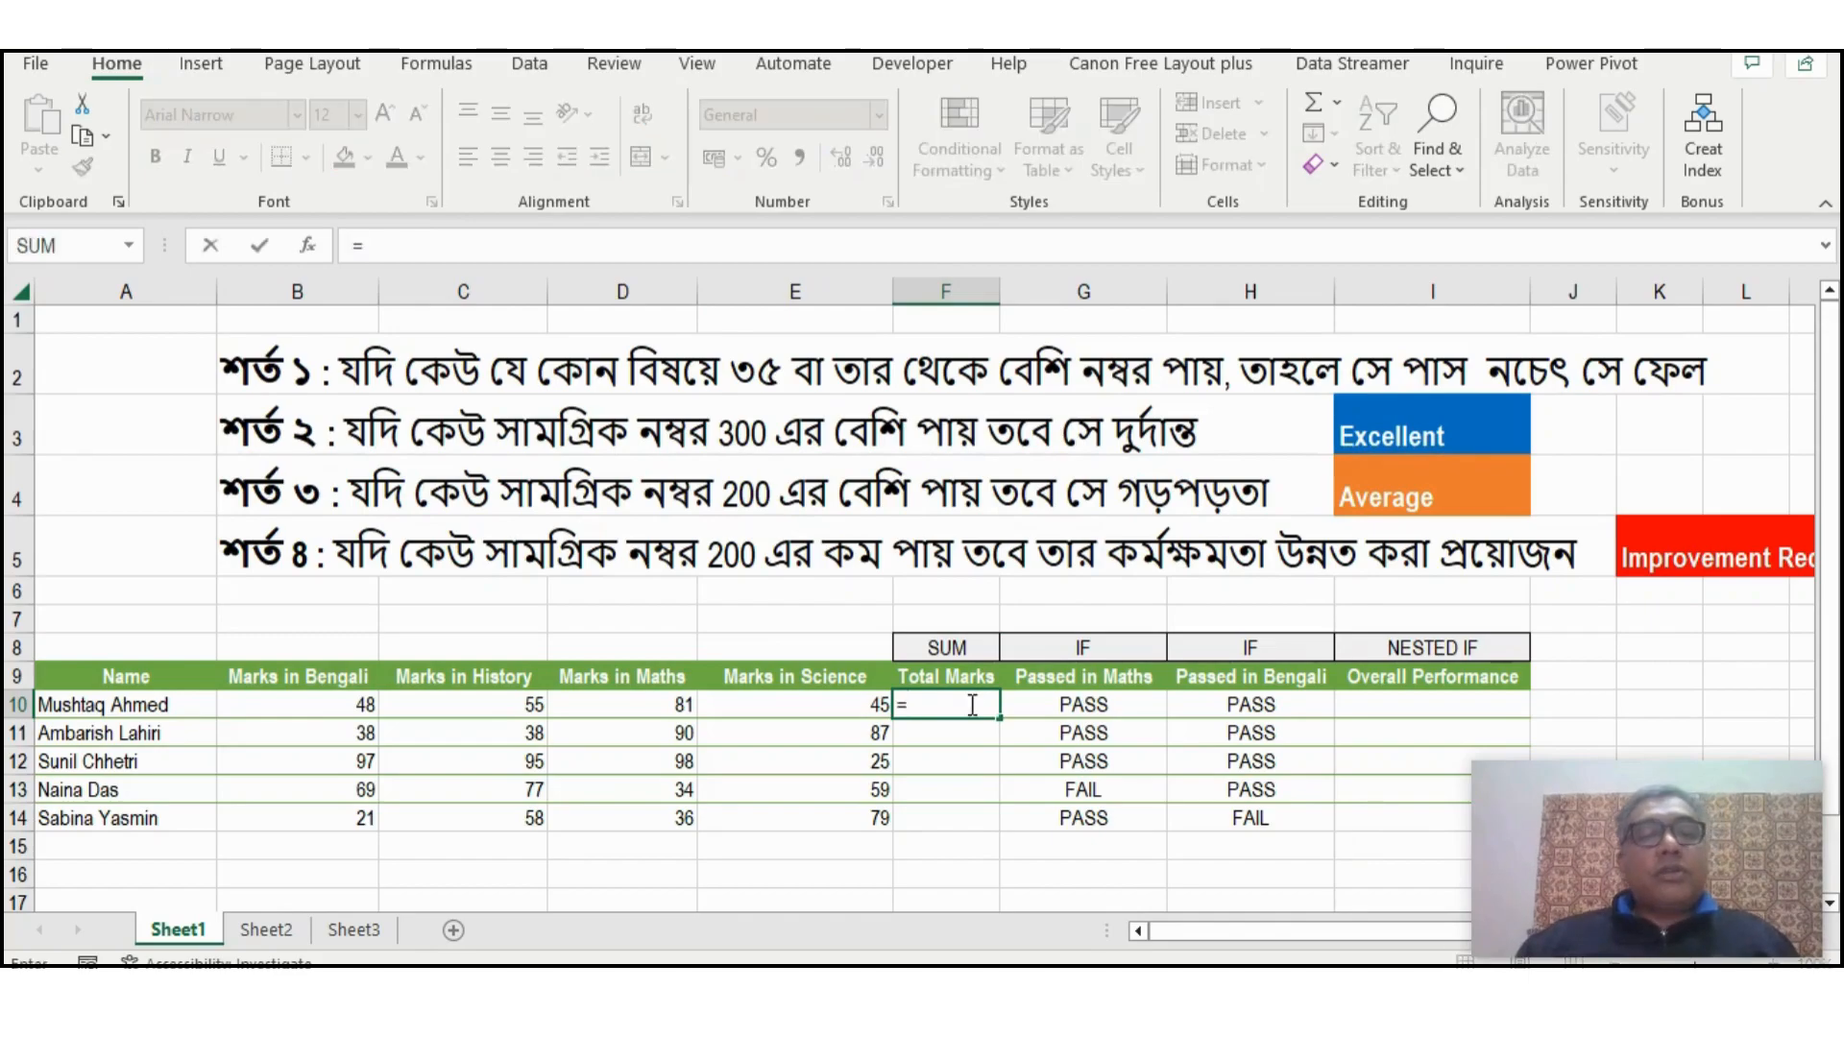
pyautogui.press('Left')
pyautogui.press('Left')
pyautogui.press('Left')
pyautogui.press('Left')
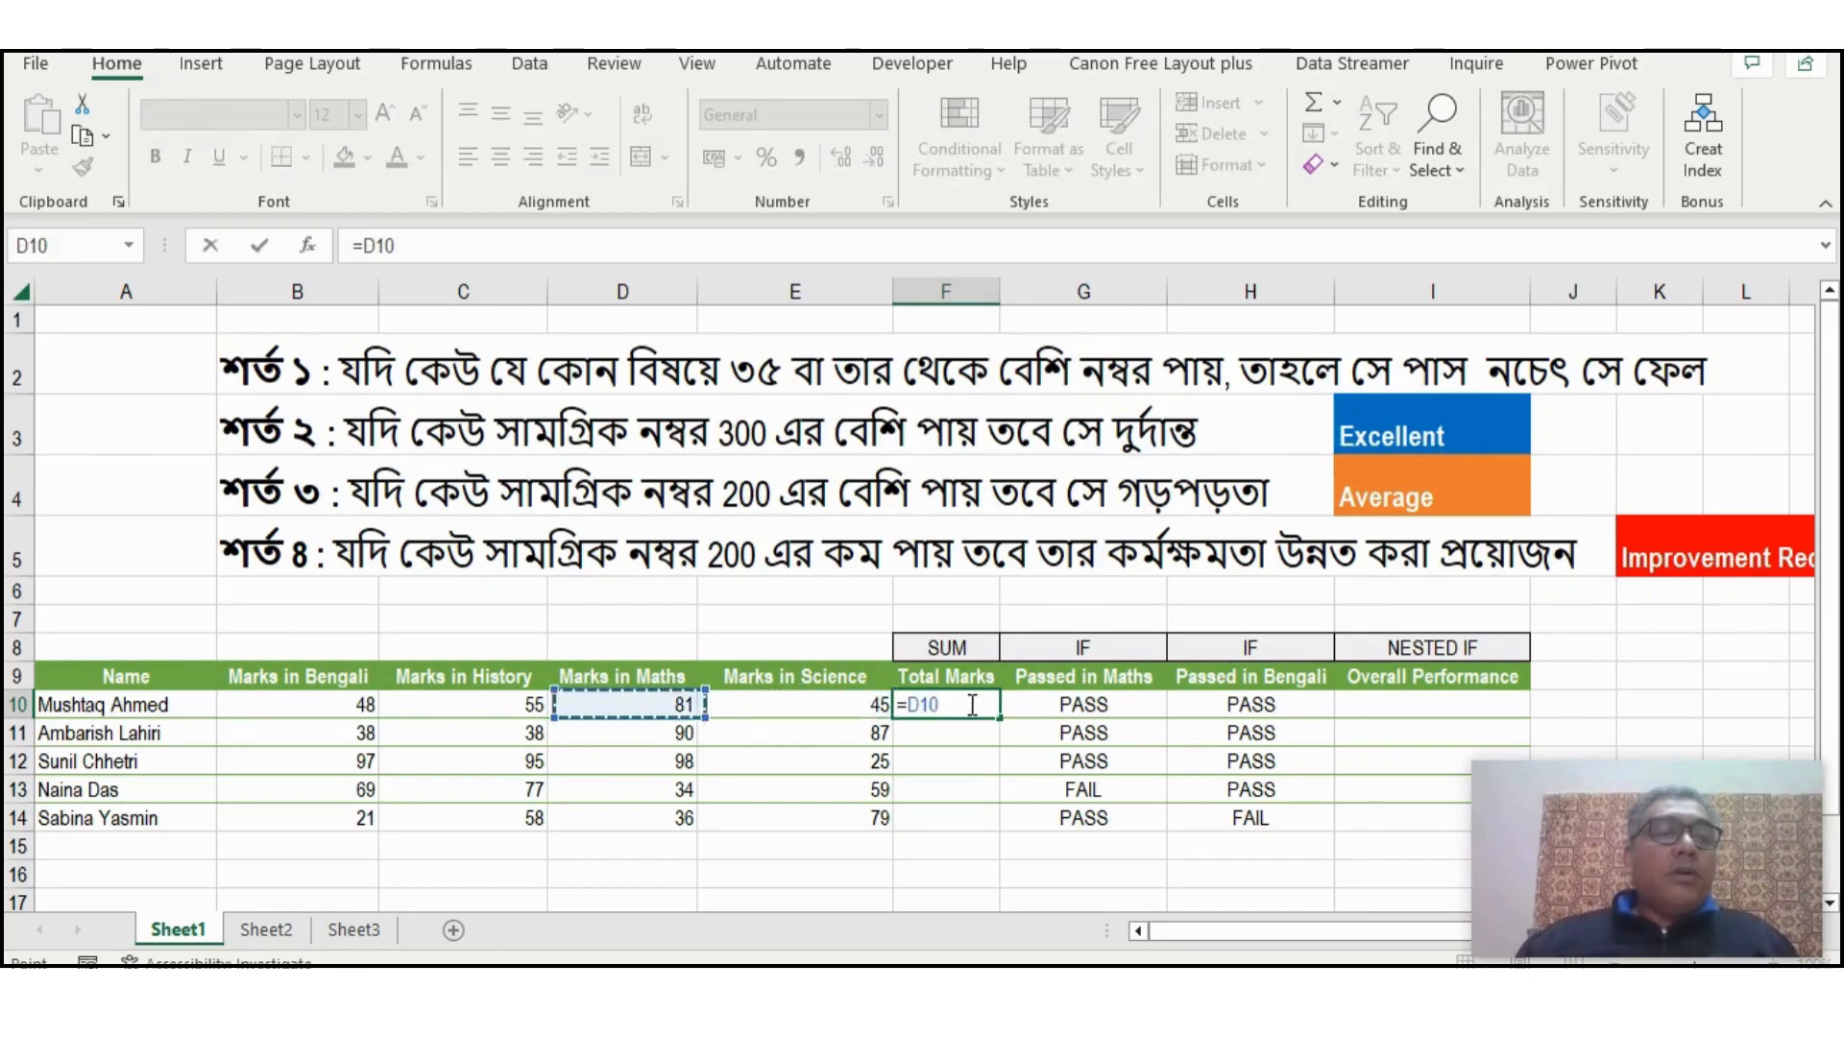
pyautogui.write('+')
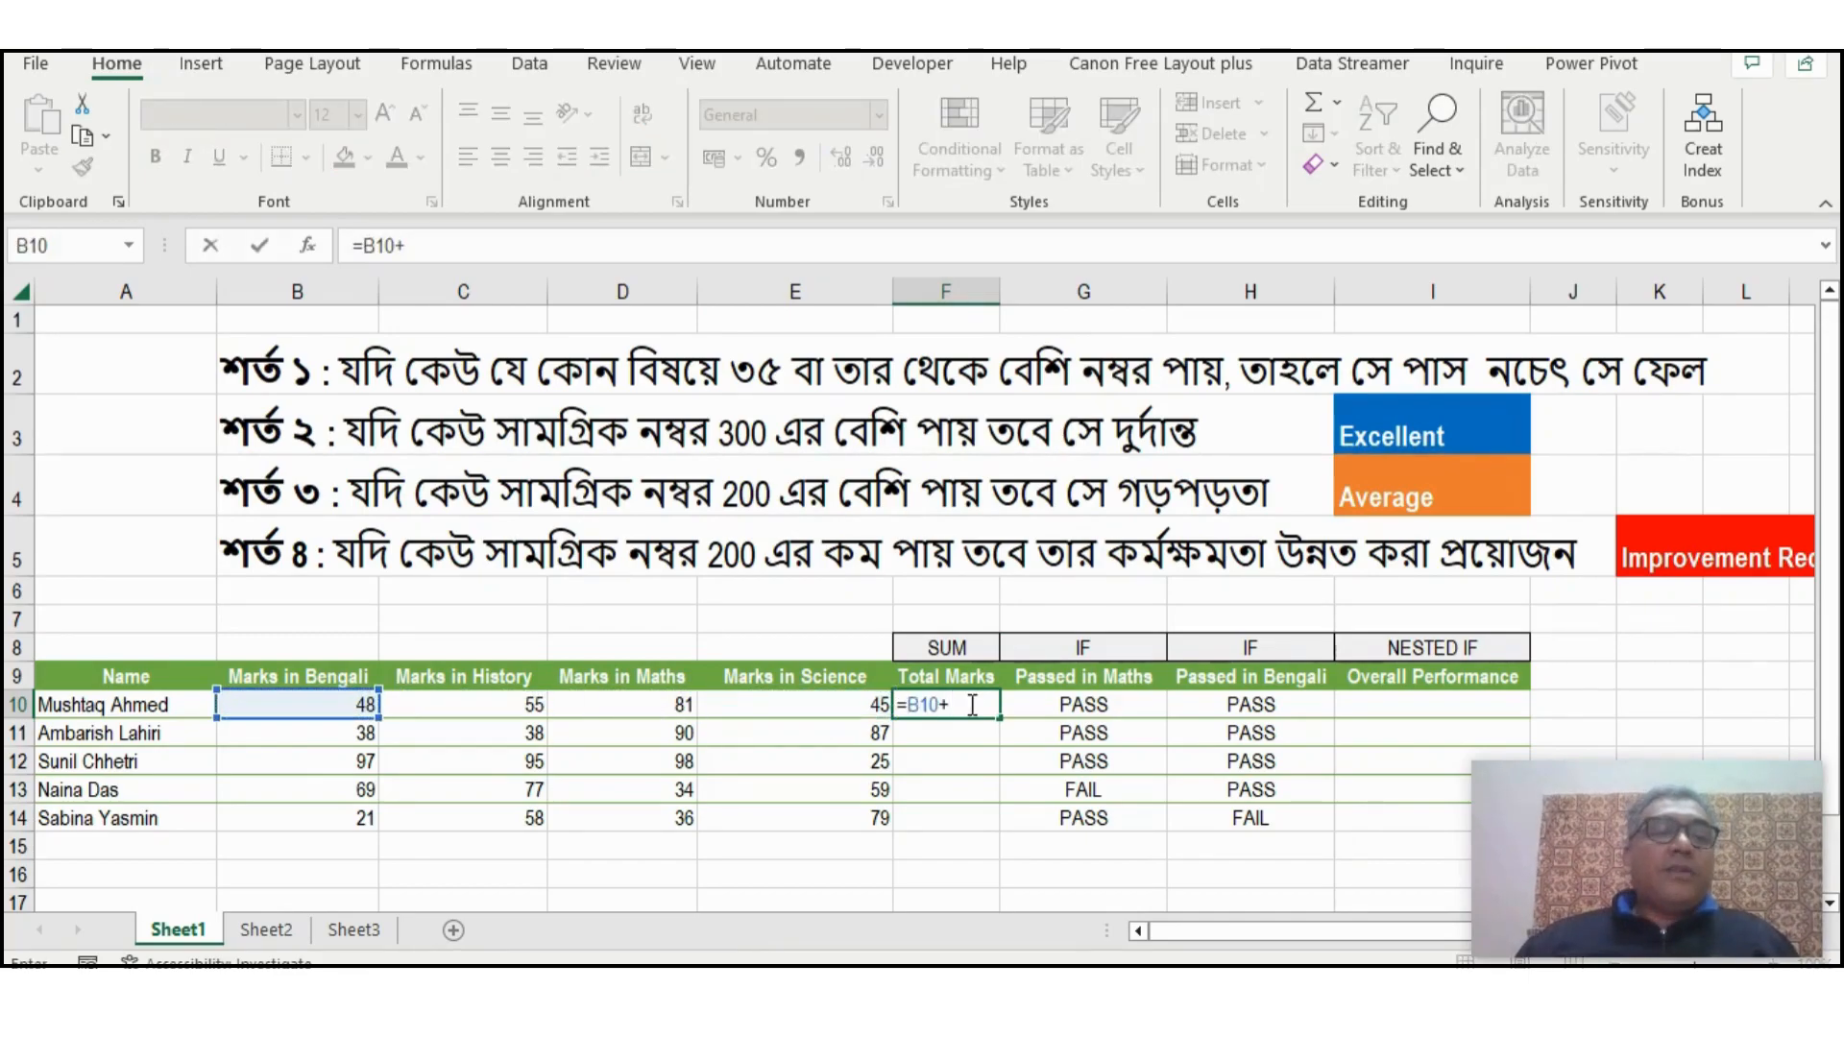
pyautogui.click(516, 699)
pyautogui.write('+')
pyautogui.click(634, 704)
pyautogui.write('+')
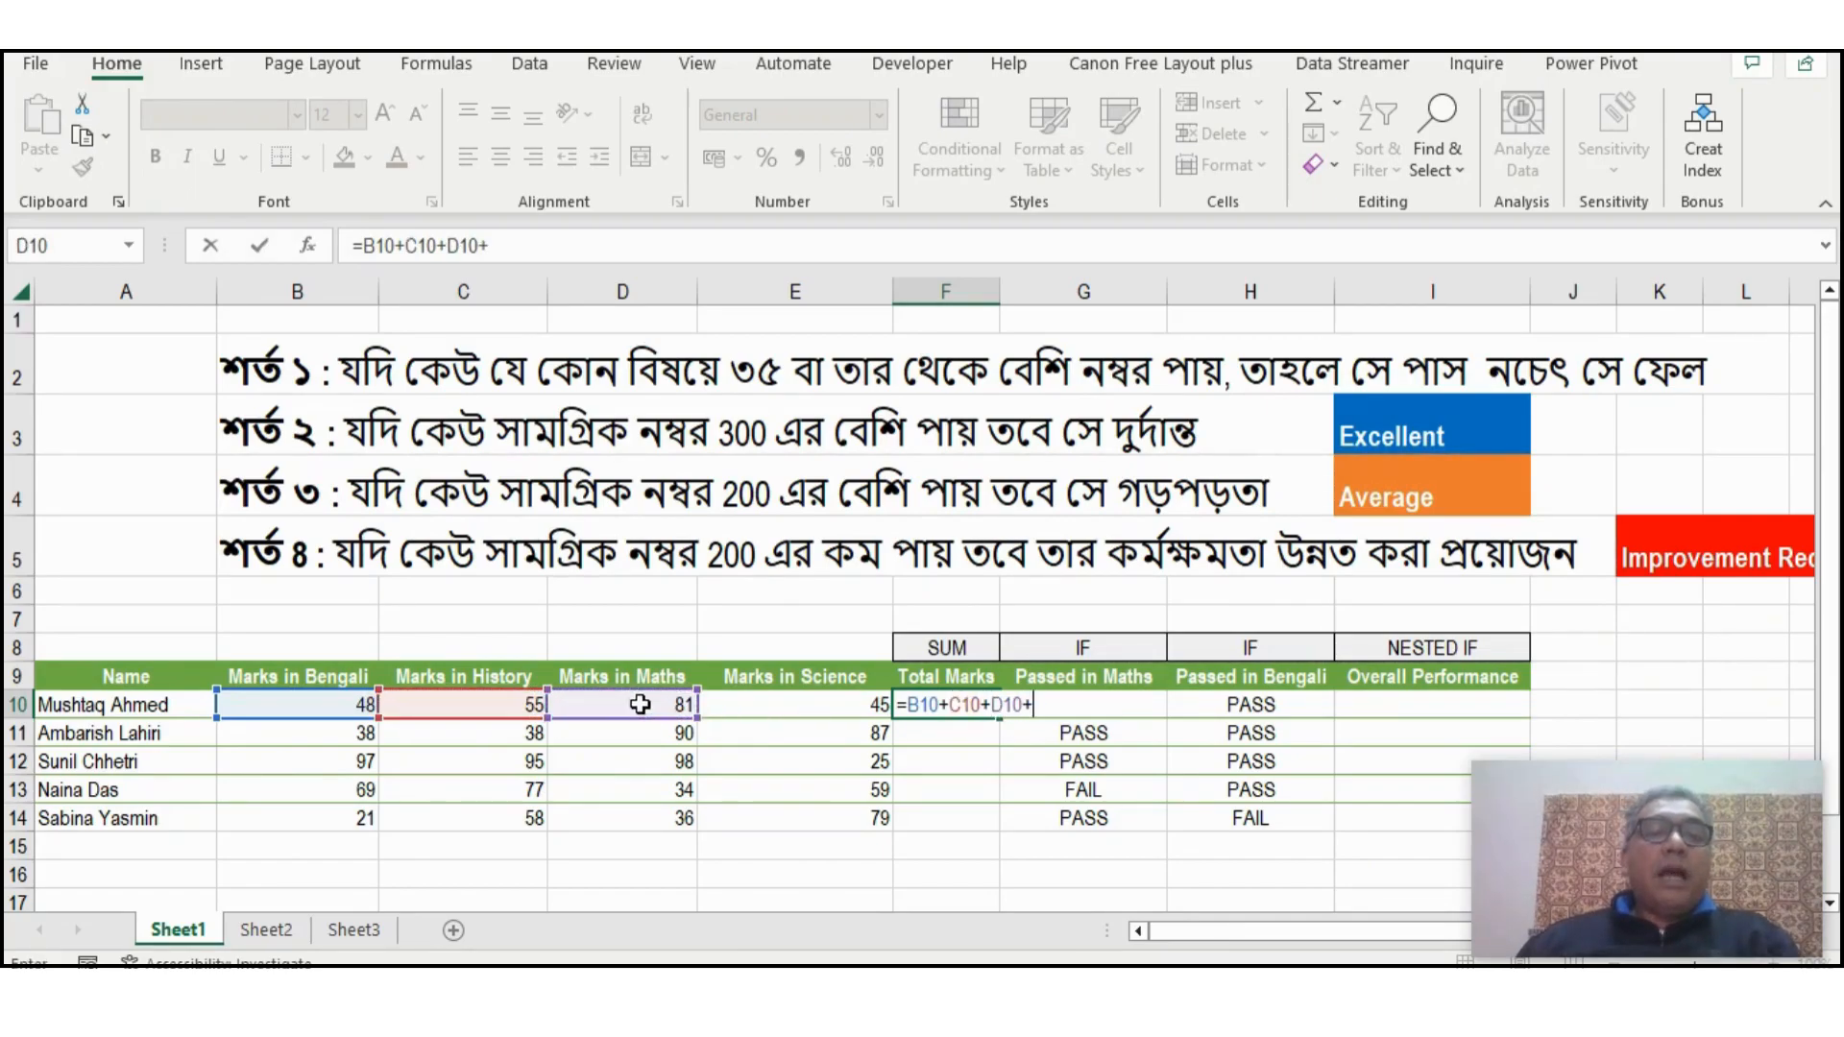
pyautogui.click(815, 708)
pyautogui.press('Return')
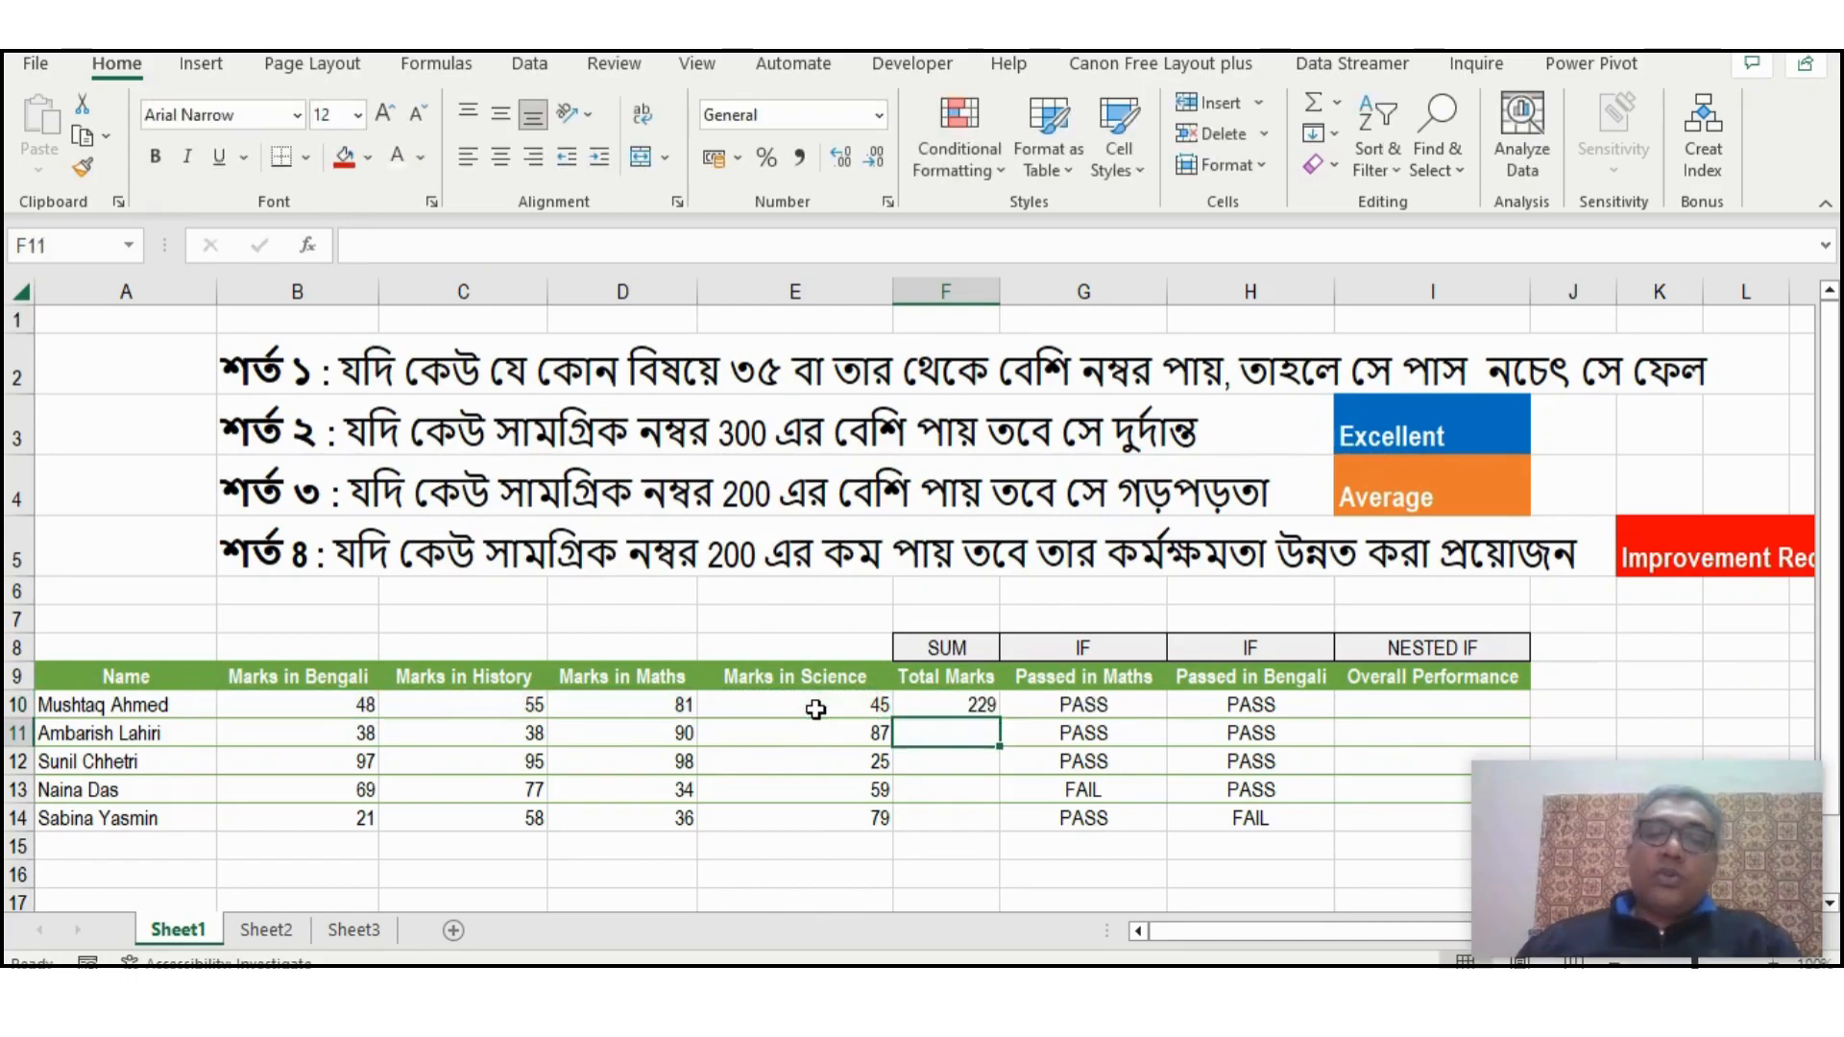
# Fill the F10 addition formula down to F14, and clear all the totals from F10:F14
pyautogui.click(995, 701)
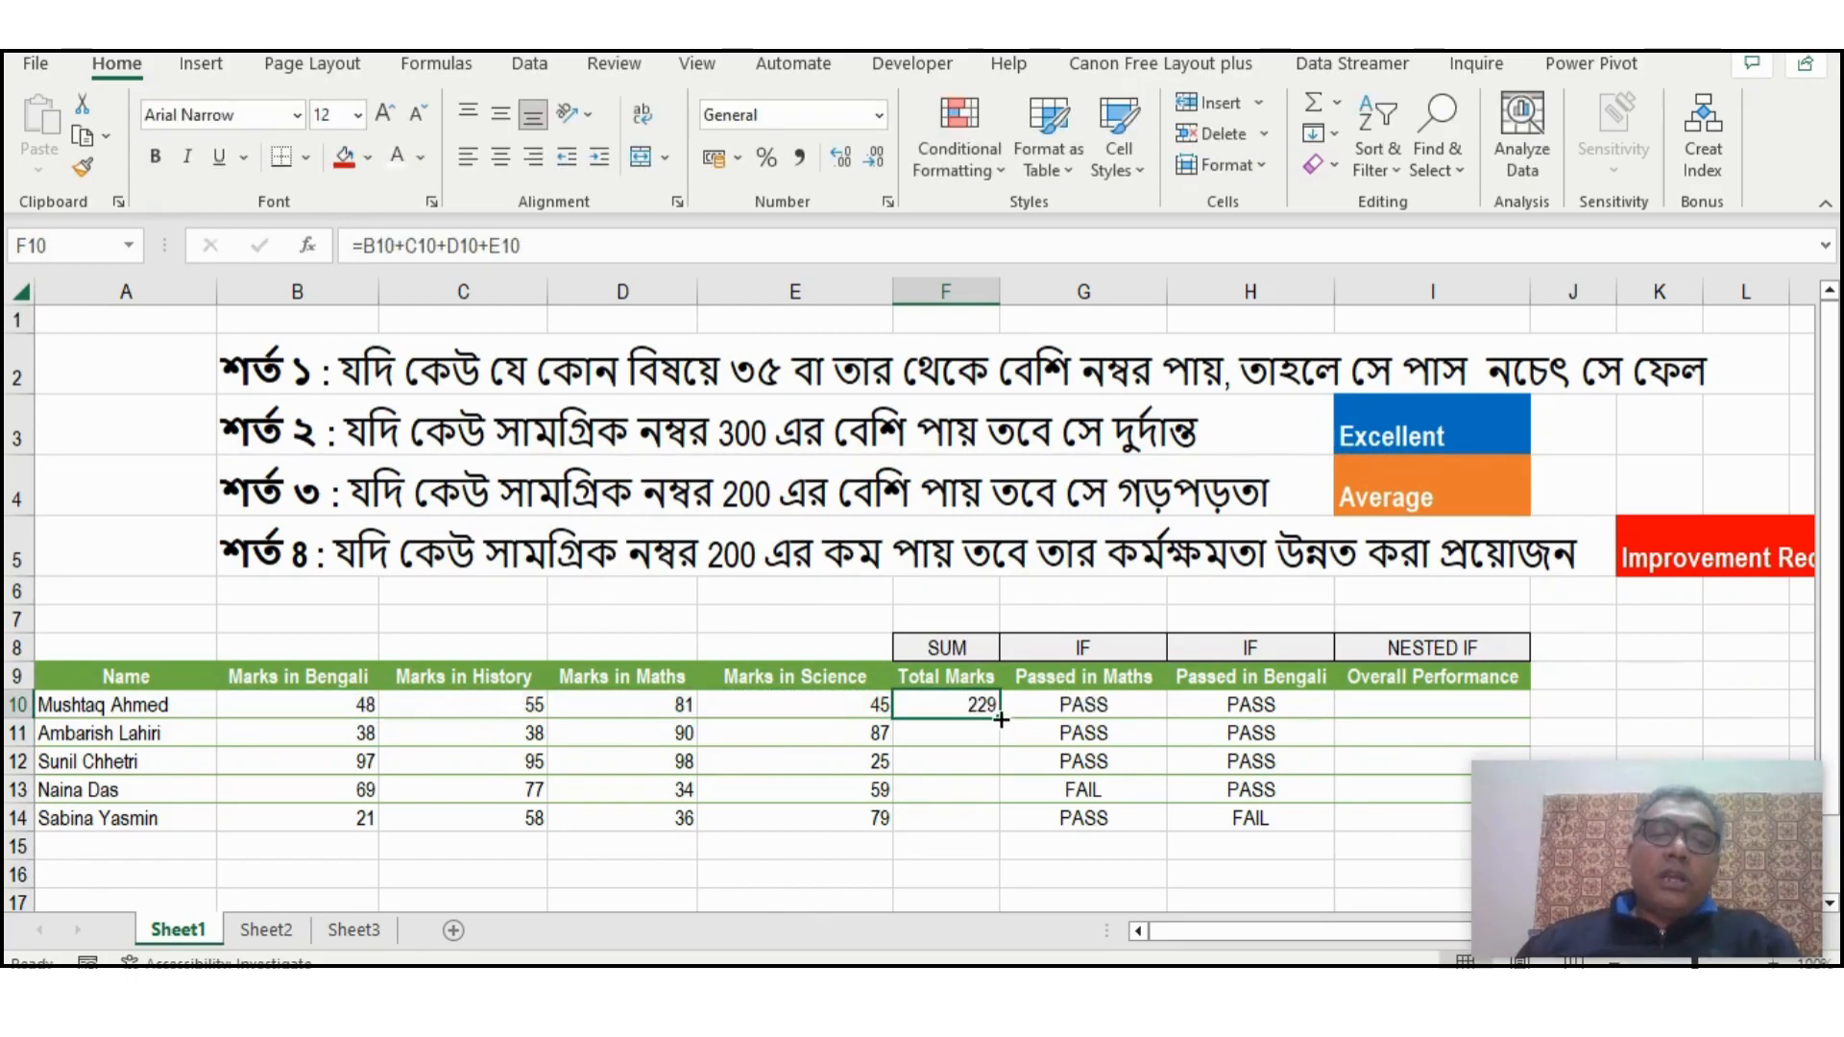
pyautogui.doubleClick(999, 718)
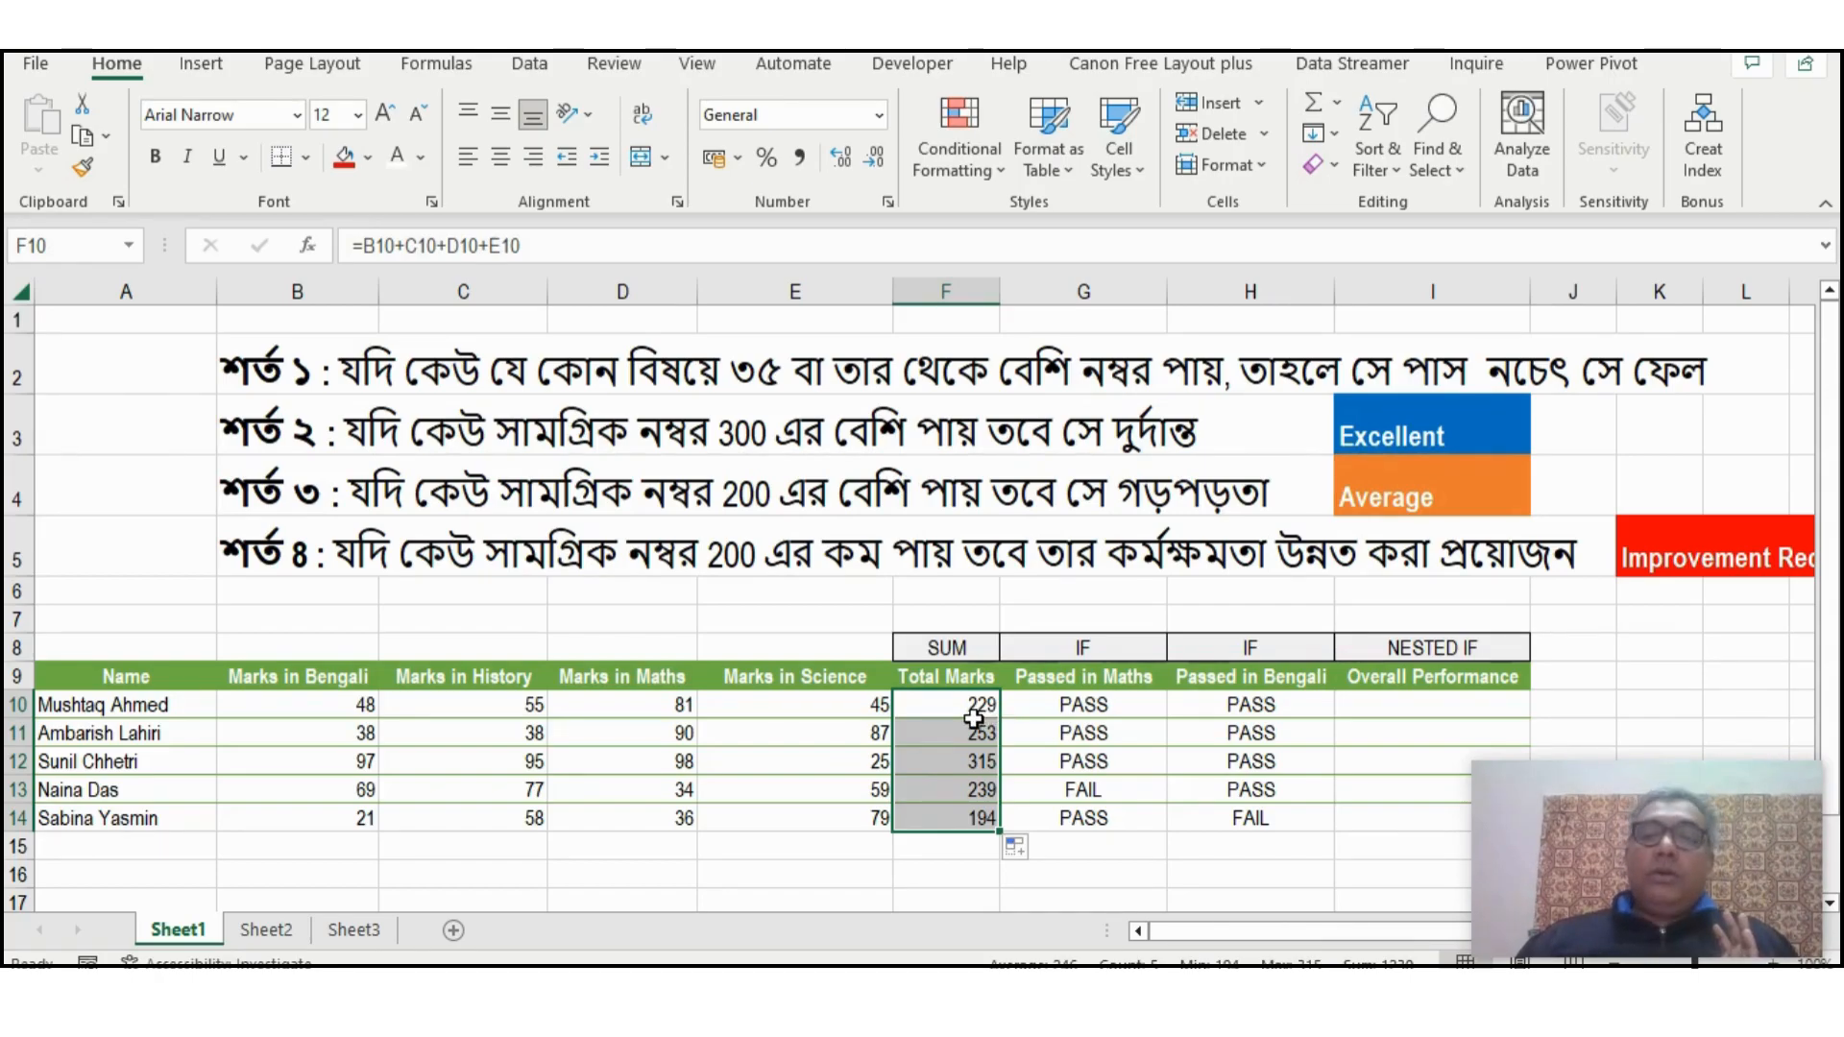
pyautogui.press('Delete')
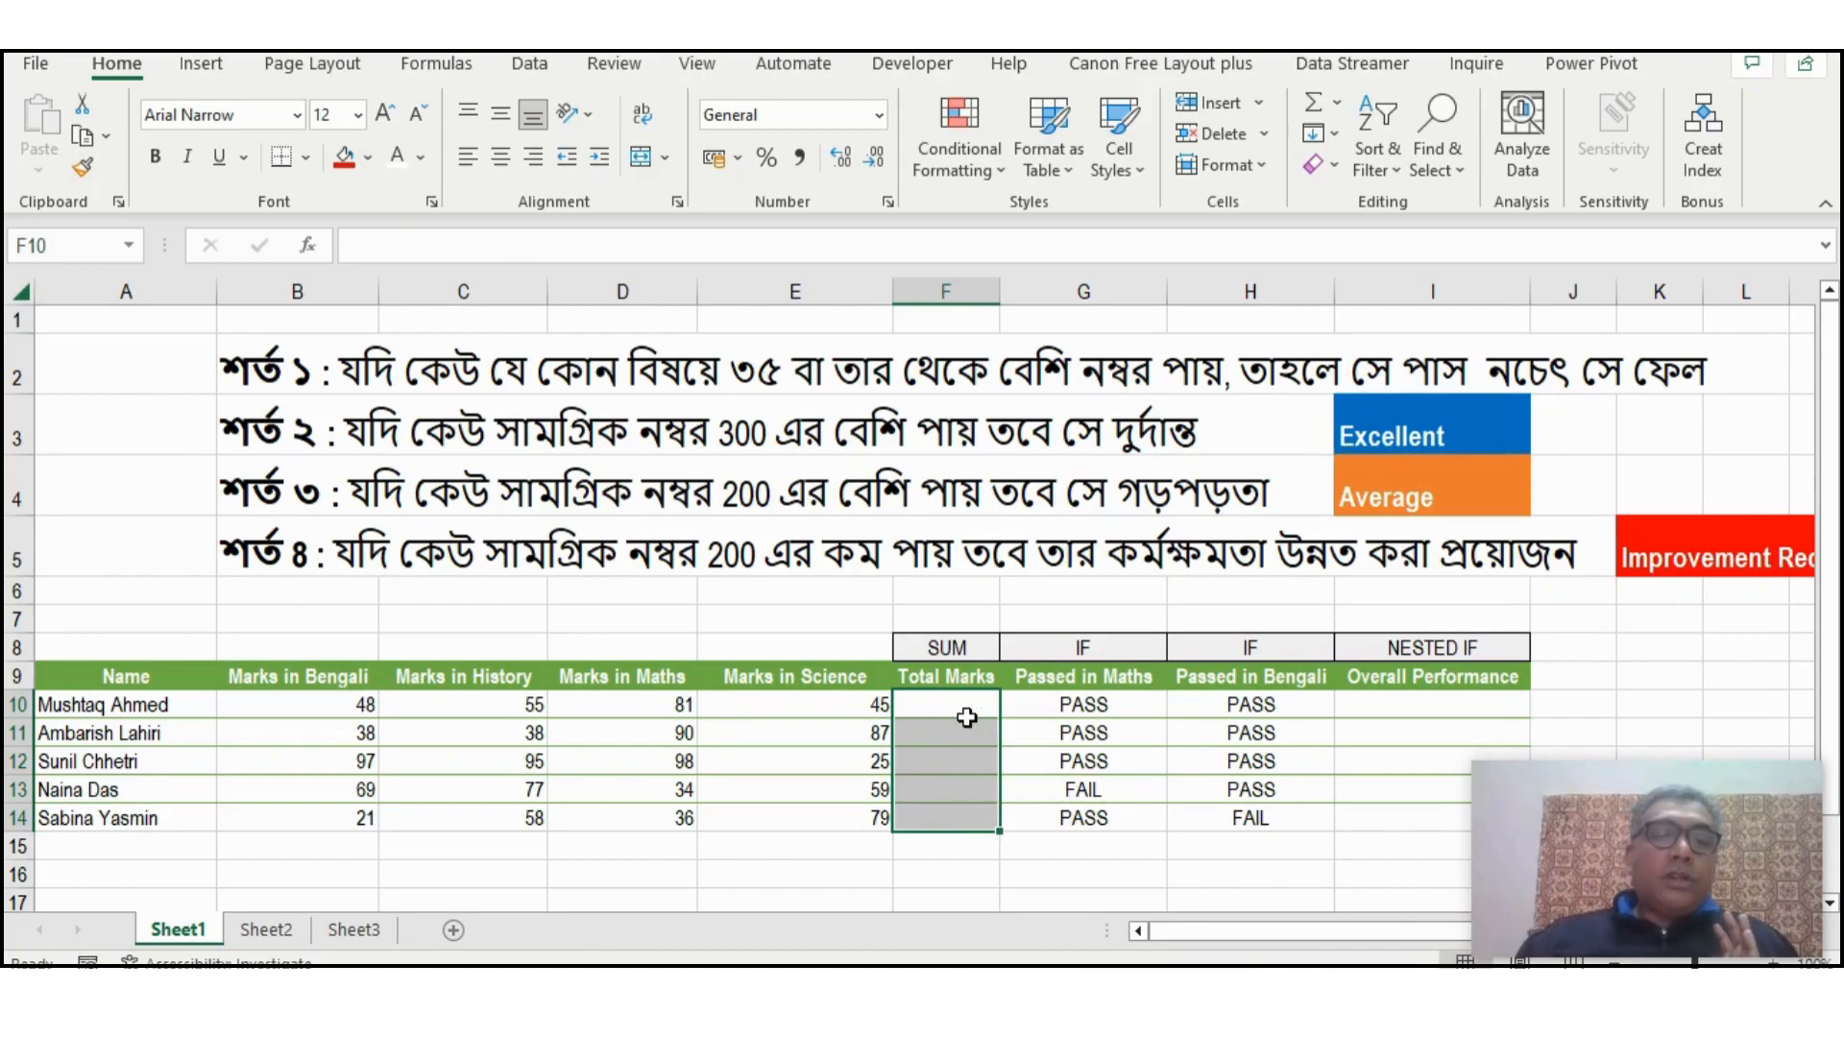
# Insert a new column before Marks in Maths and enter "Geography" as its header in D9
pyautogui.click(530, 682)
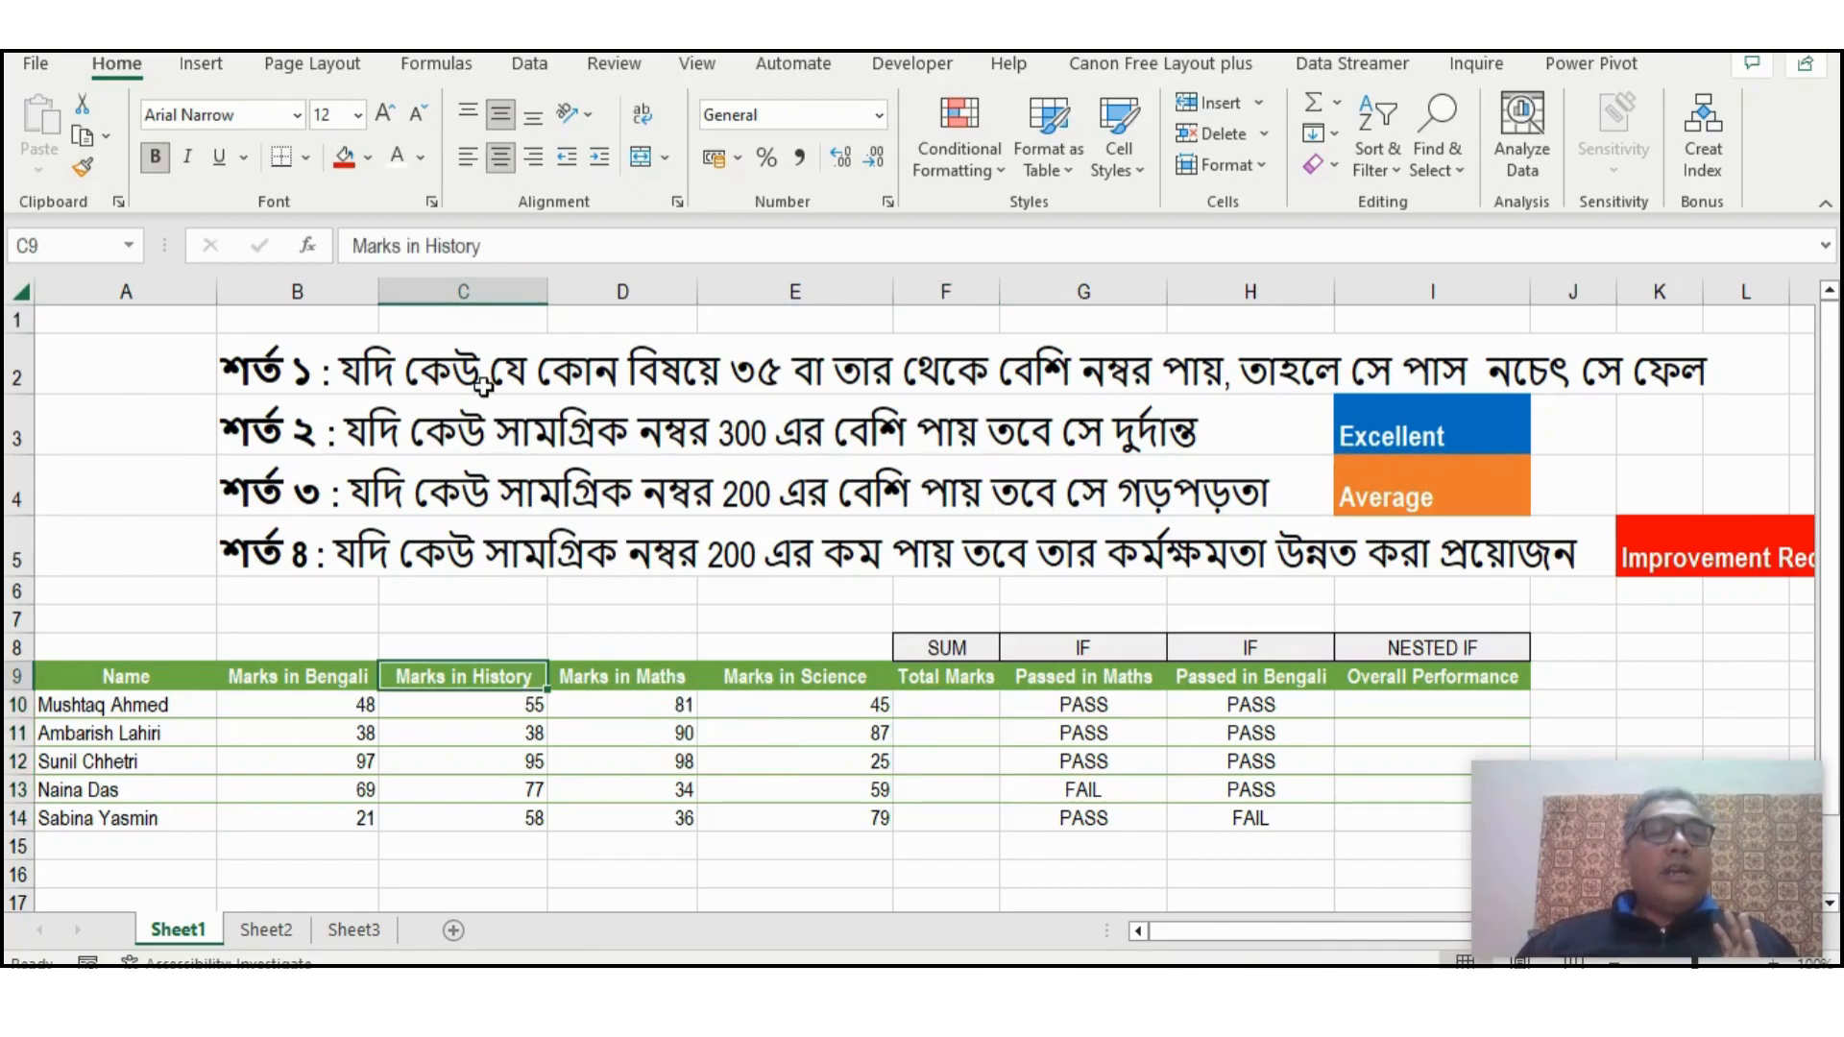
pyautogui.click(632, 291)
pyautogui.rightClick(634, 293)
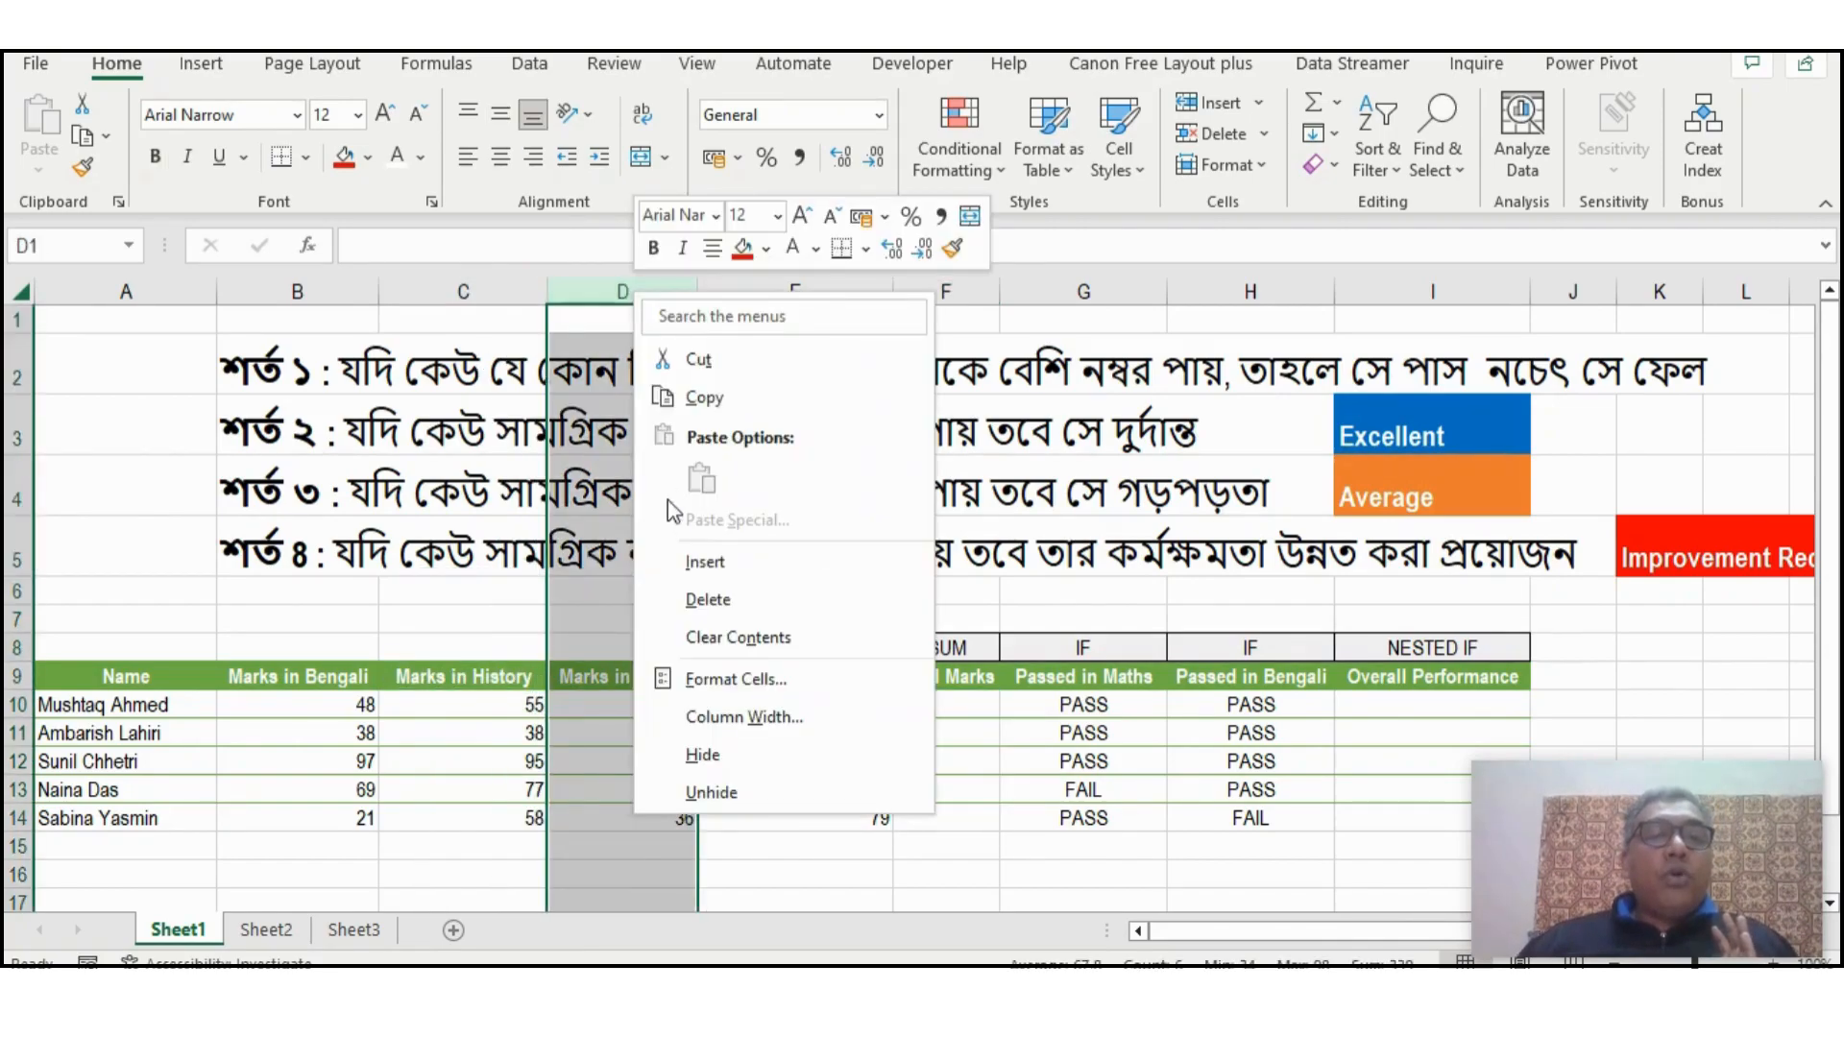
pyautogui.click(694, 563)
pyautogui.click(603, 680)
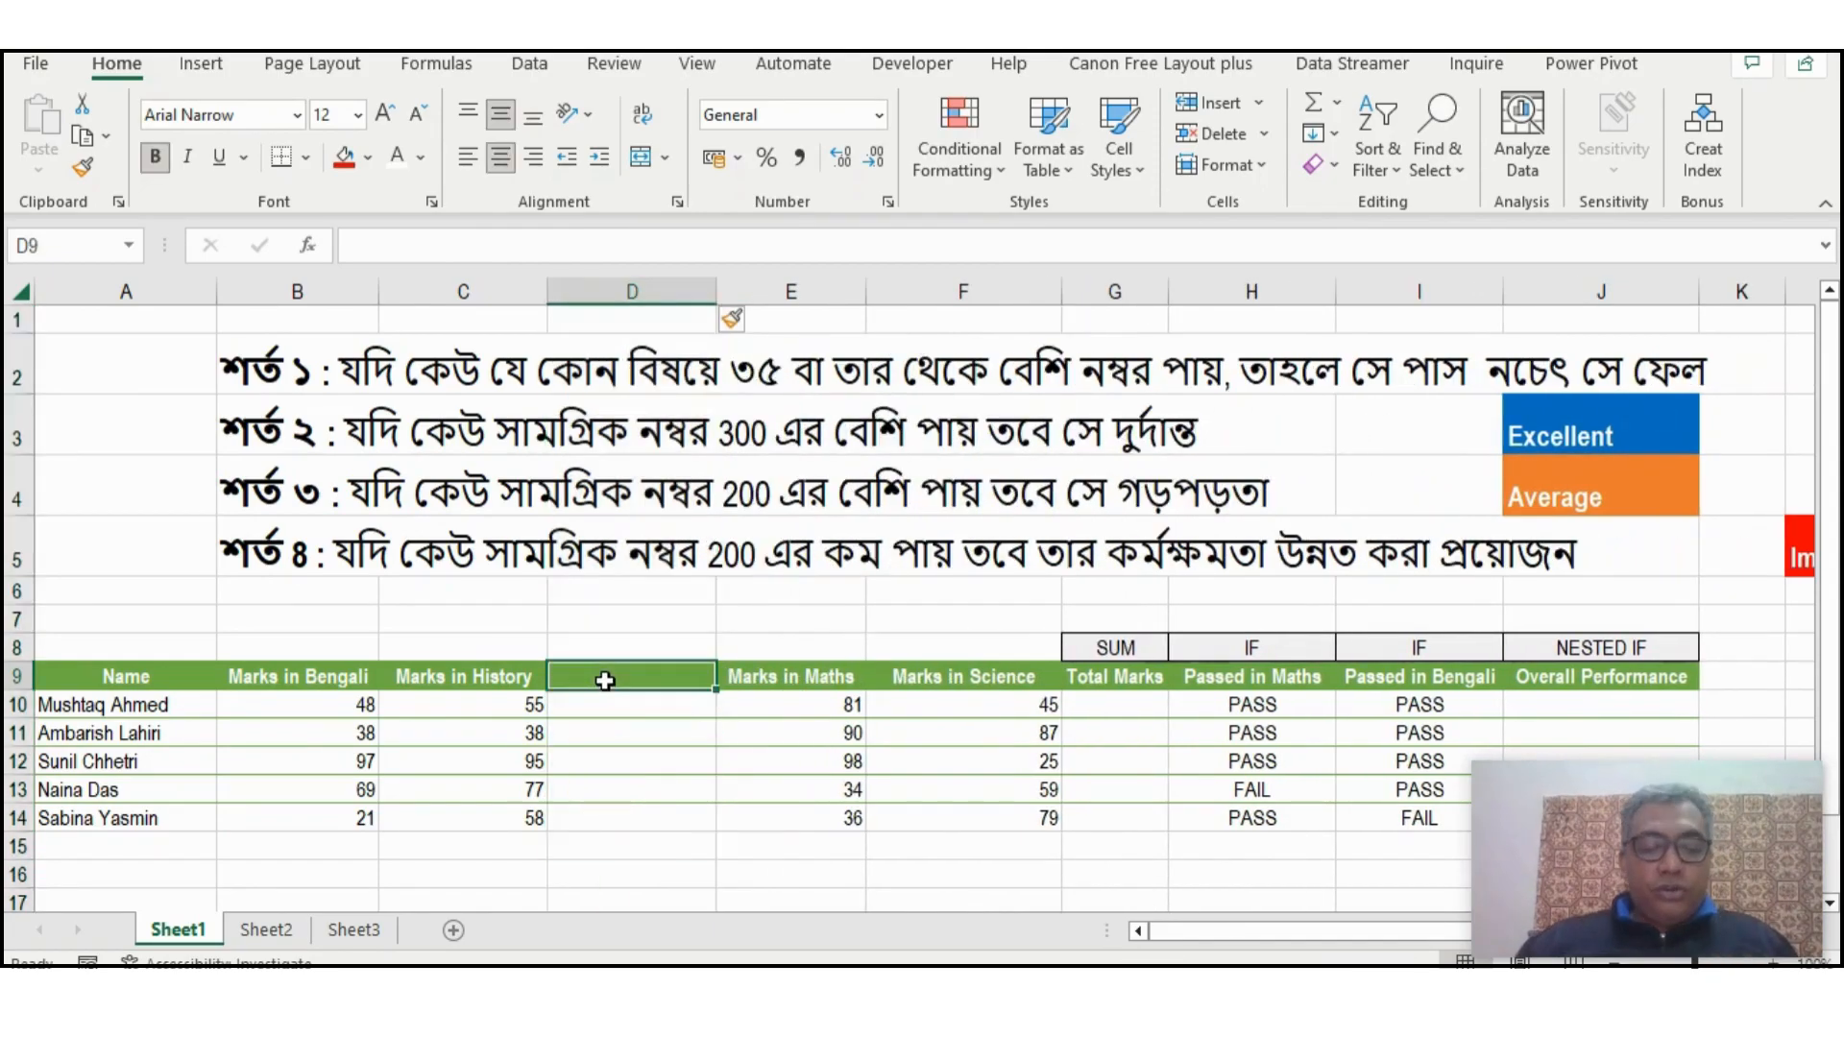
pyautogui.write('Geography')
pyautogui.press('Return')
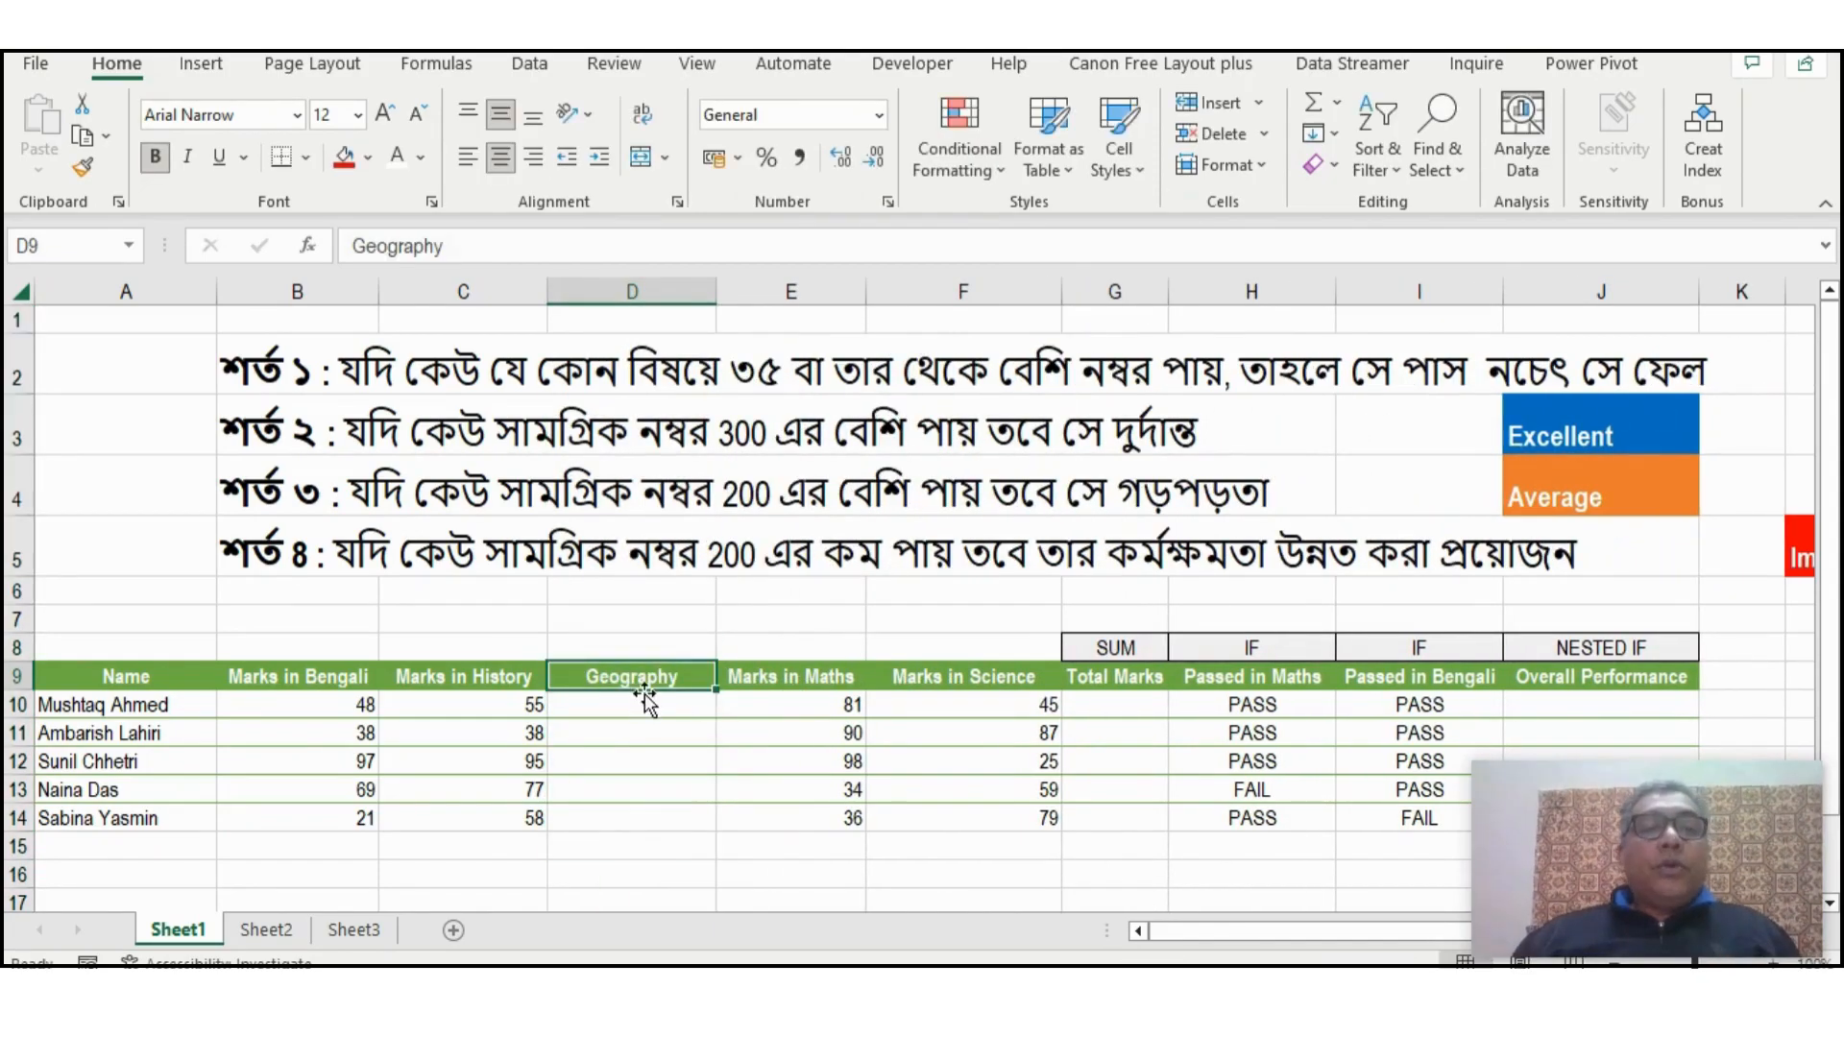
pyautogui.click(650, 705)
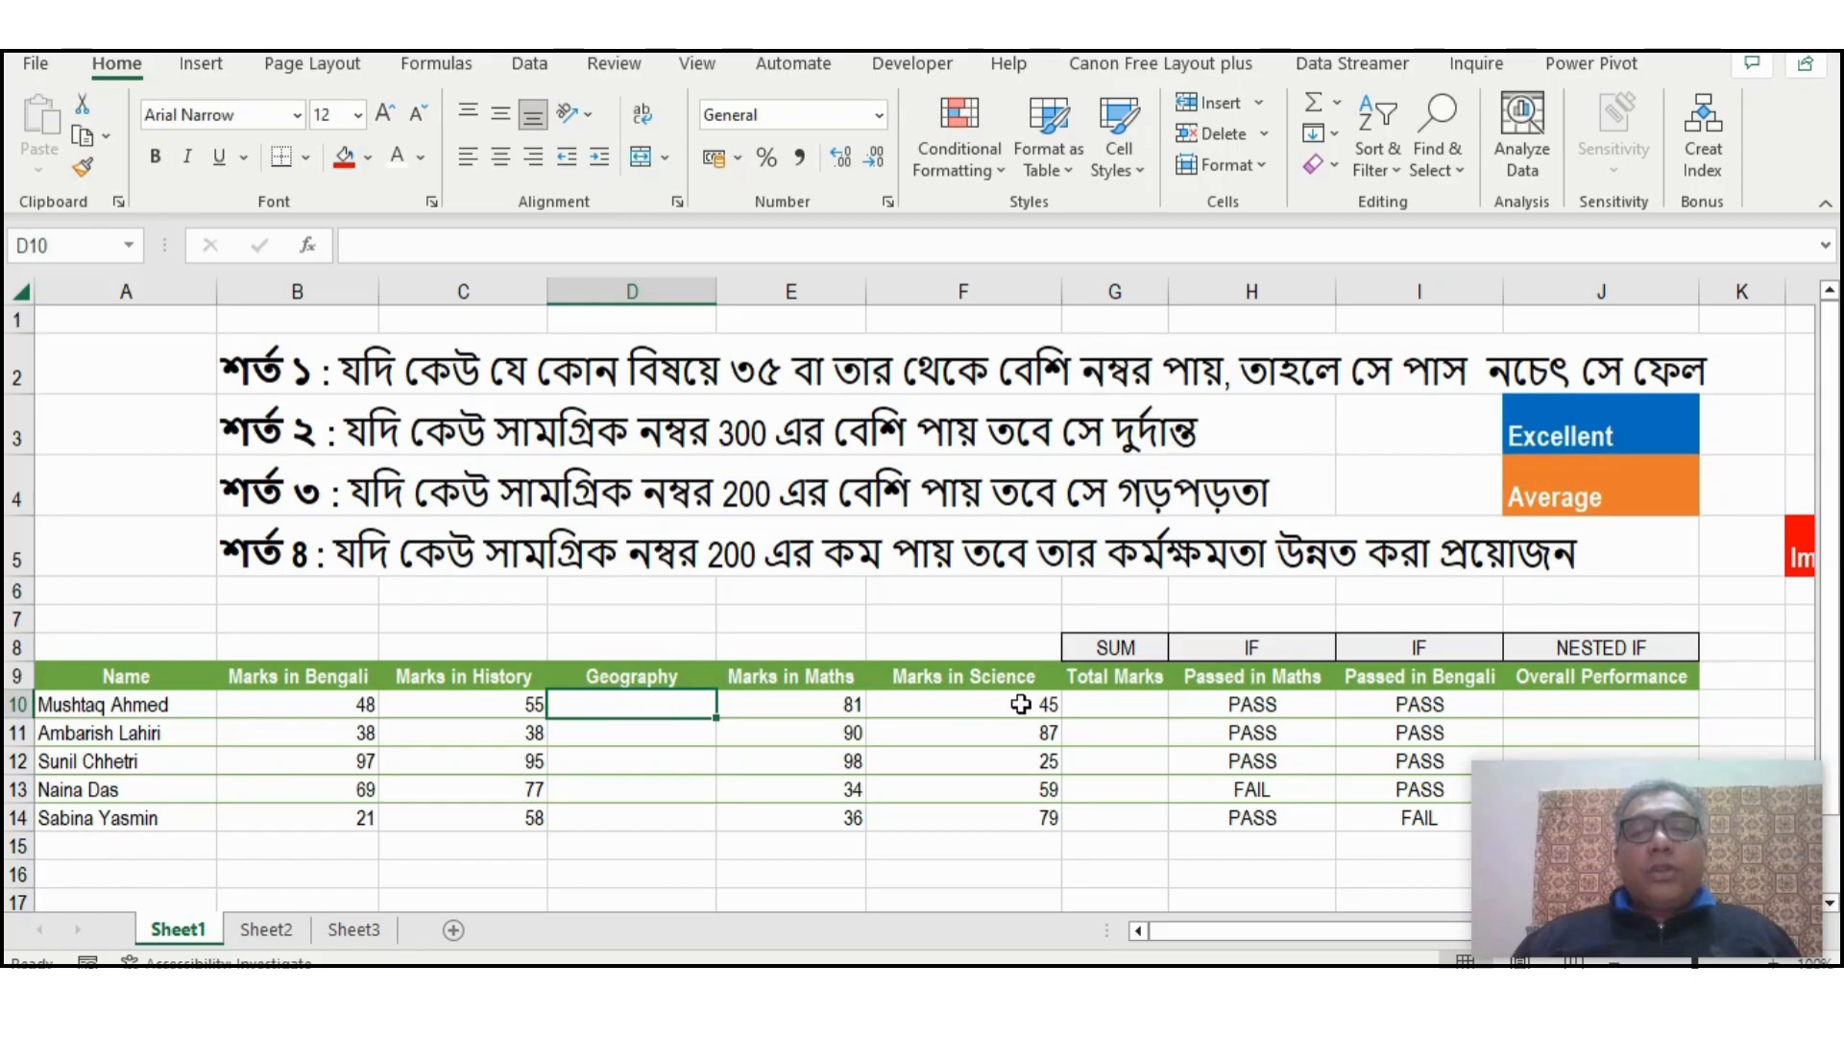
# Enter =B10+C10+E10+F10 in G10 under Total Marks, leaving out the blank Geography mark, and reselect the cell
pyautogui.click(1087, 704)
pyautogui.write('=')
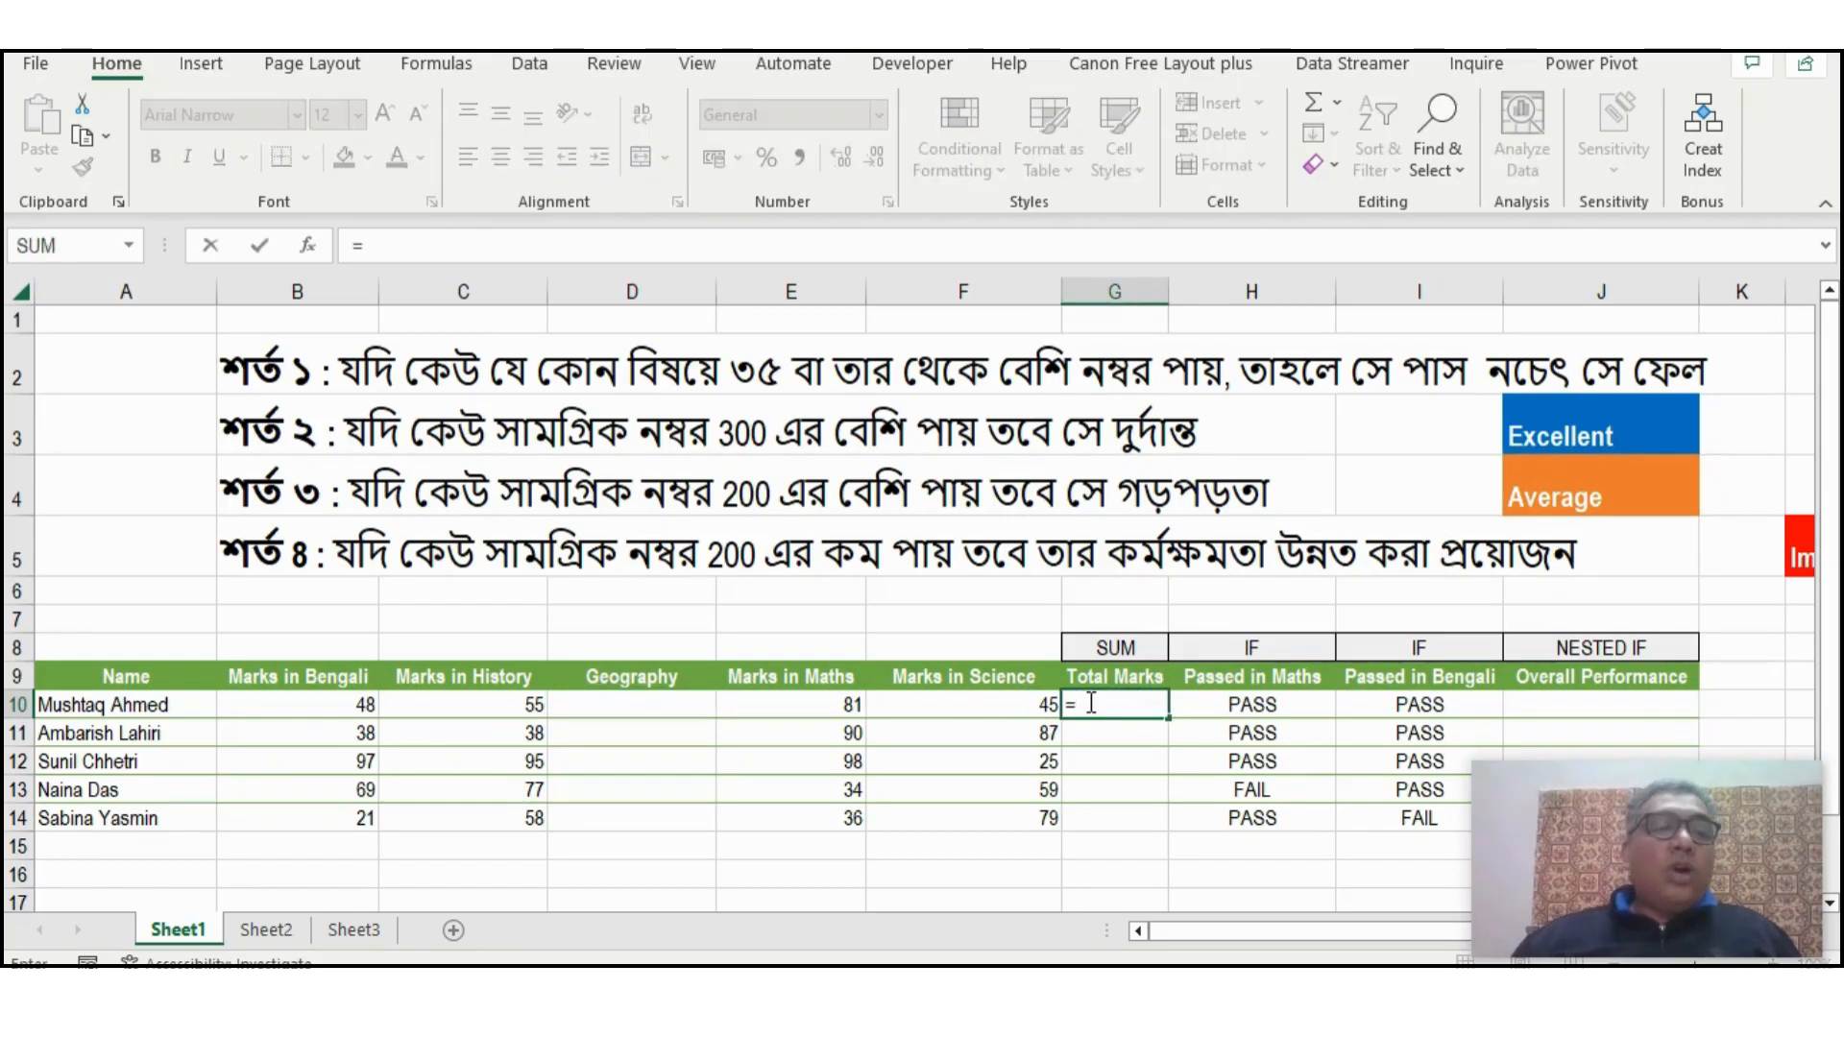
pyautogui.click(354, 704)
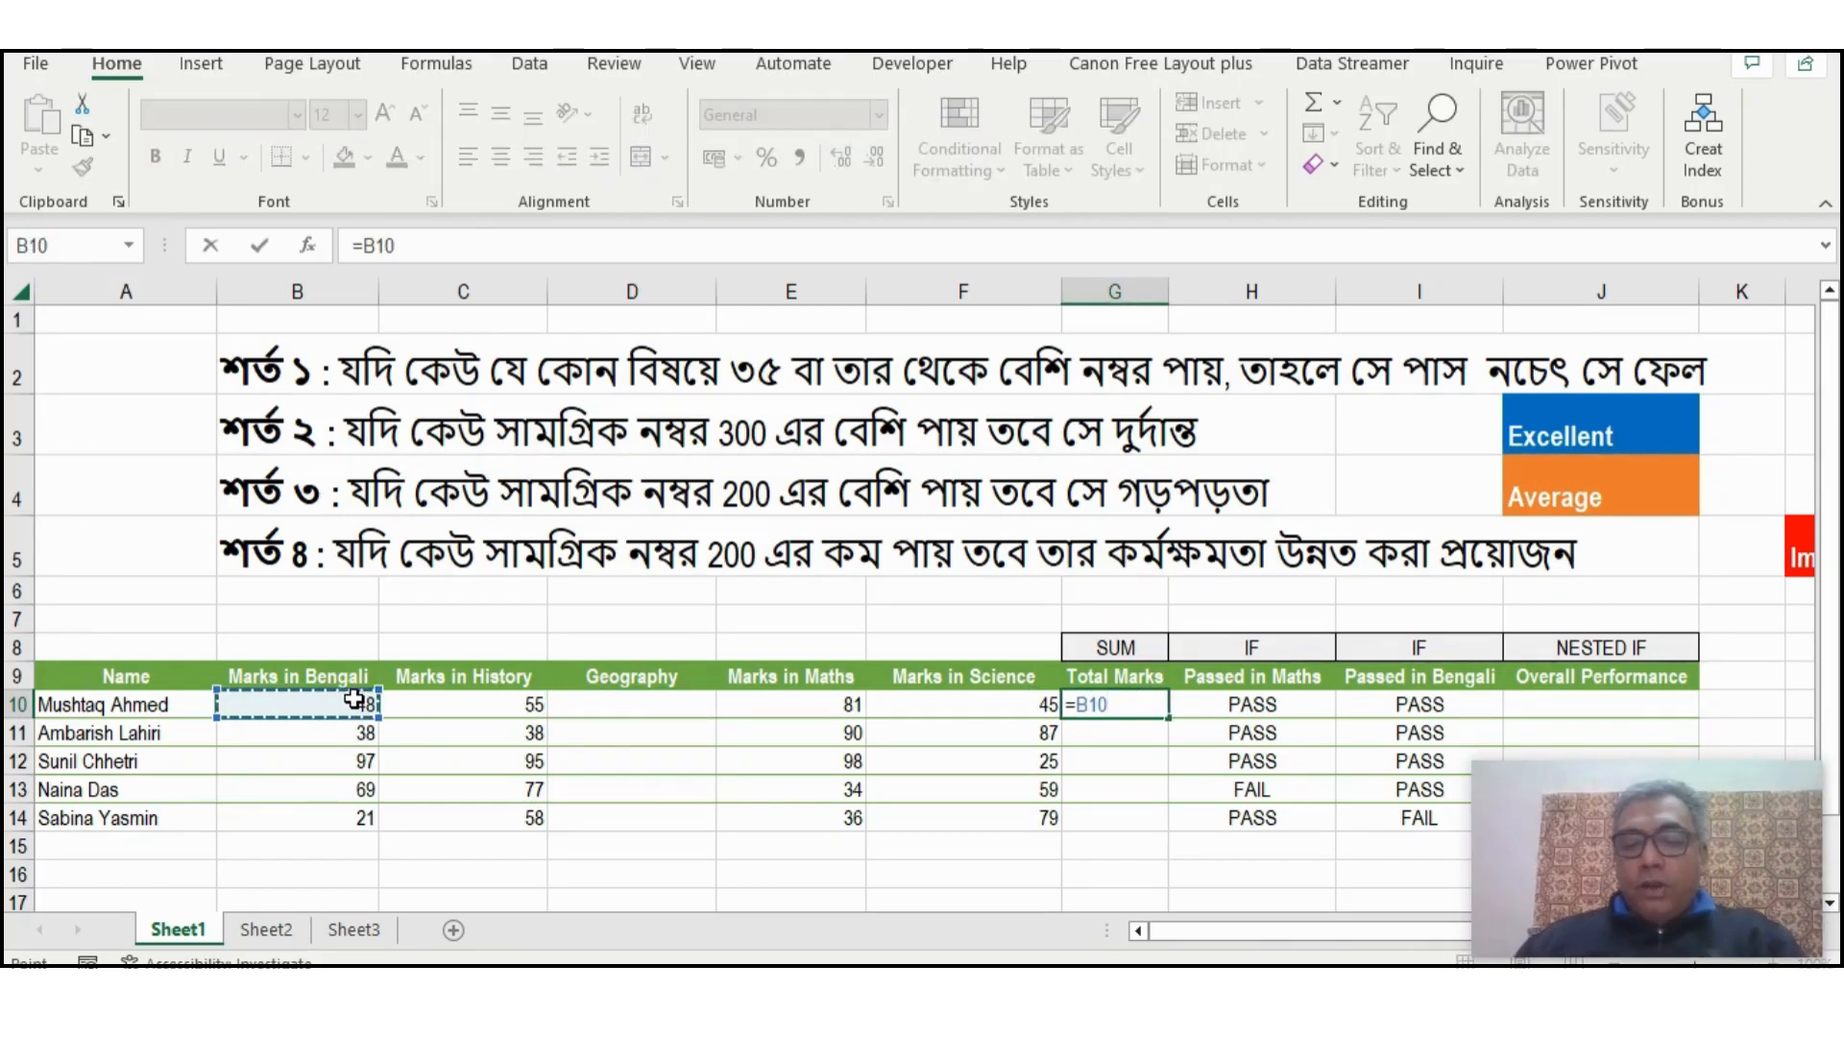
pyautogui.write('+')
pyautogui.click(452, 710)
pyautogui.write('+')
pyautogui.click(758, 707)
pyautogui.write('+')
pyautogui.click(987, 706)
pyautogui.press('Return')
pyautogui.click(1094, 707)
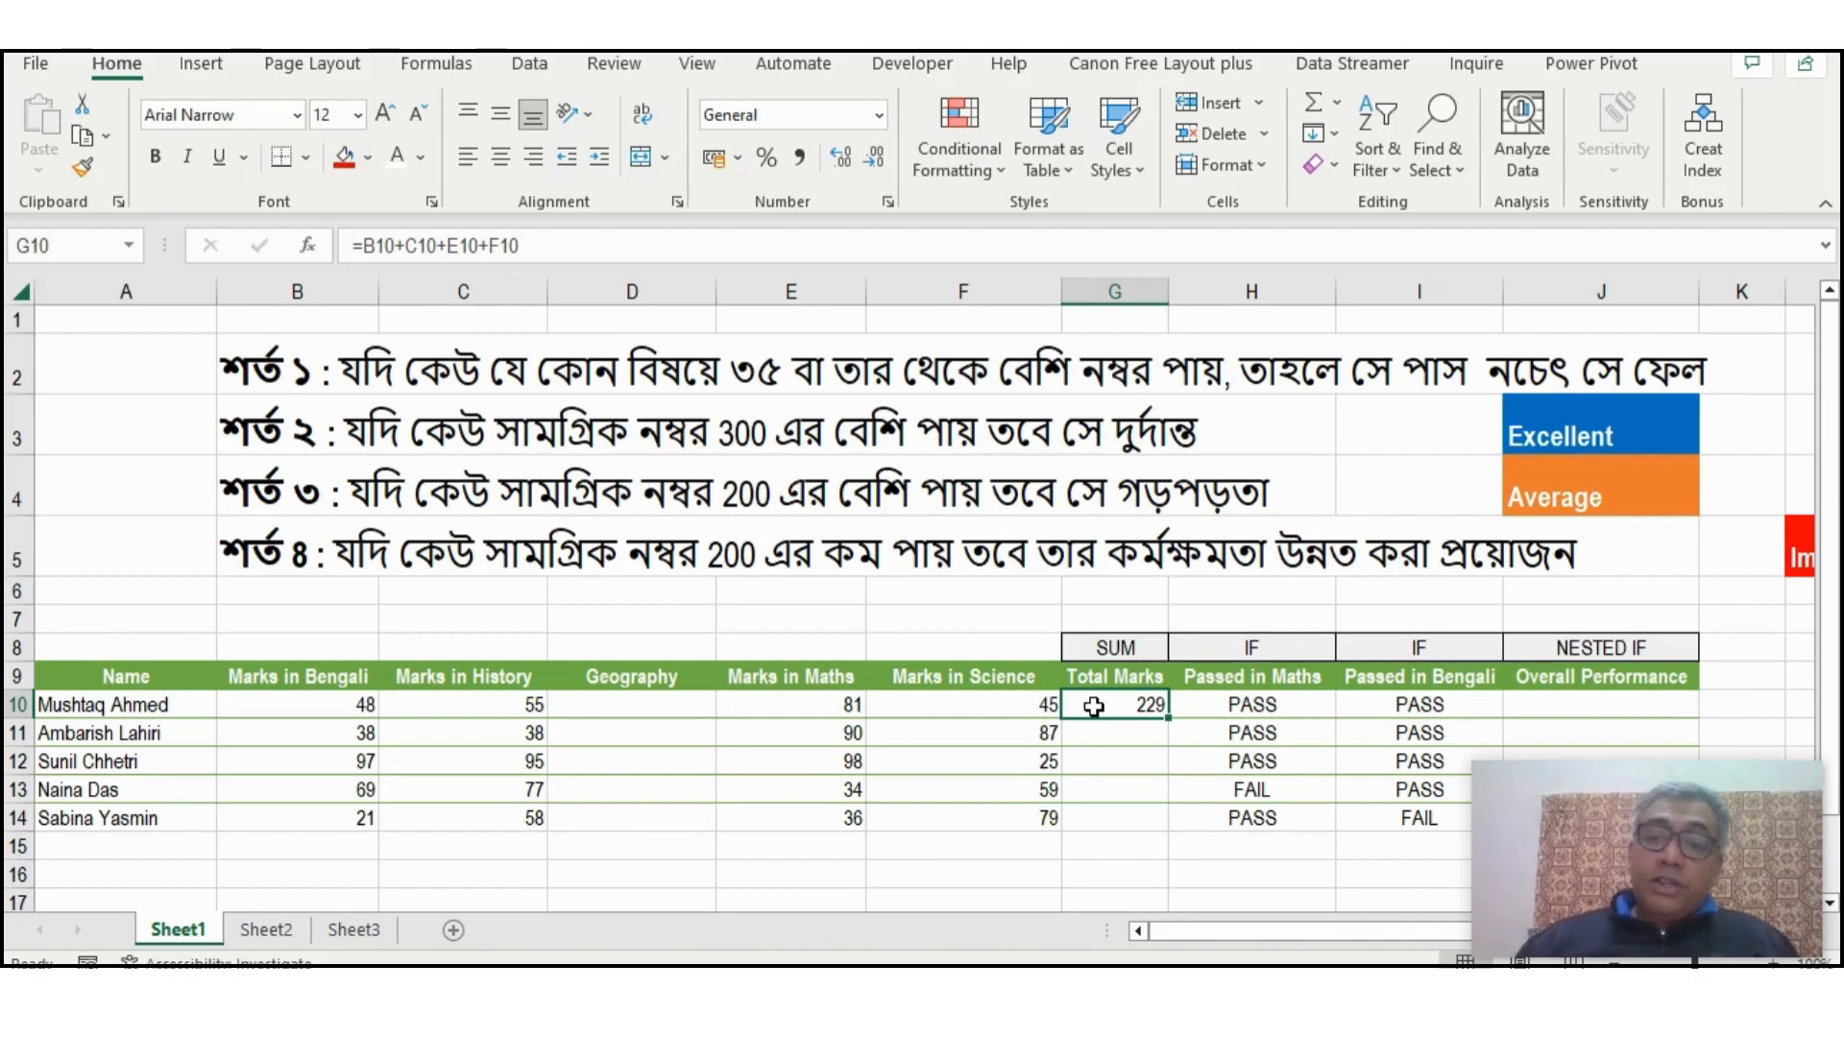
# Replace the G10 formula with =SUM(B10:F10) and fill it down the Total Marks column to G14
pyautogui.write('=')
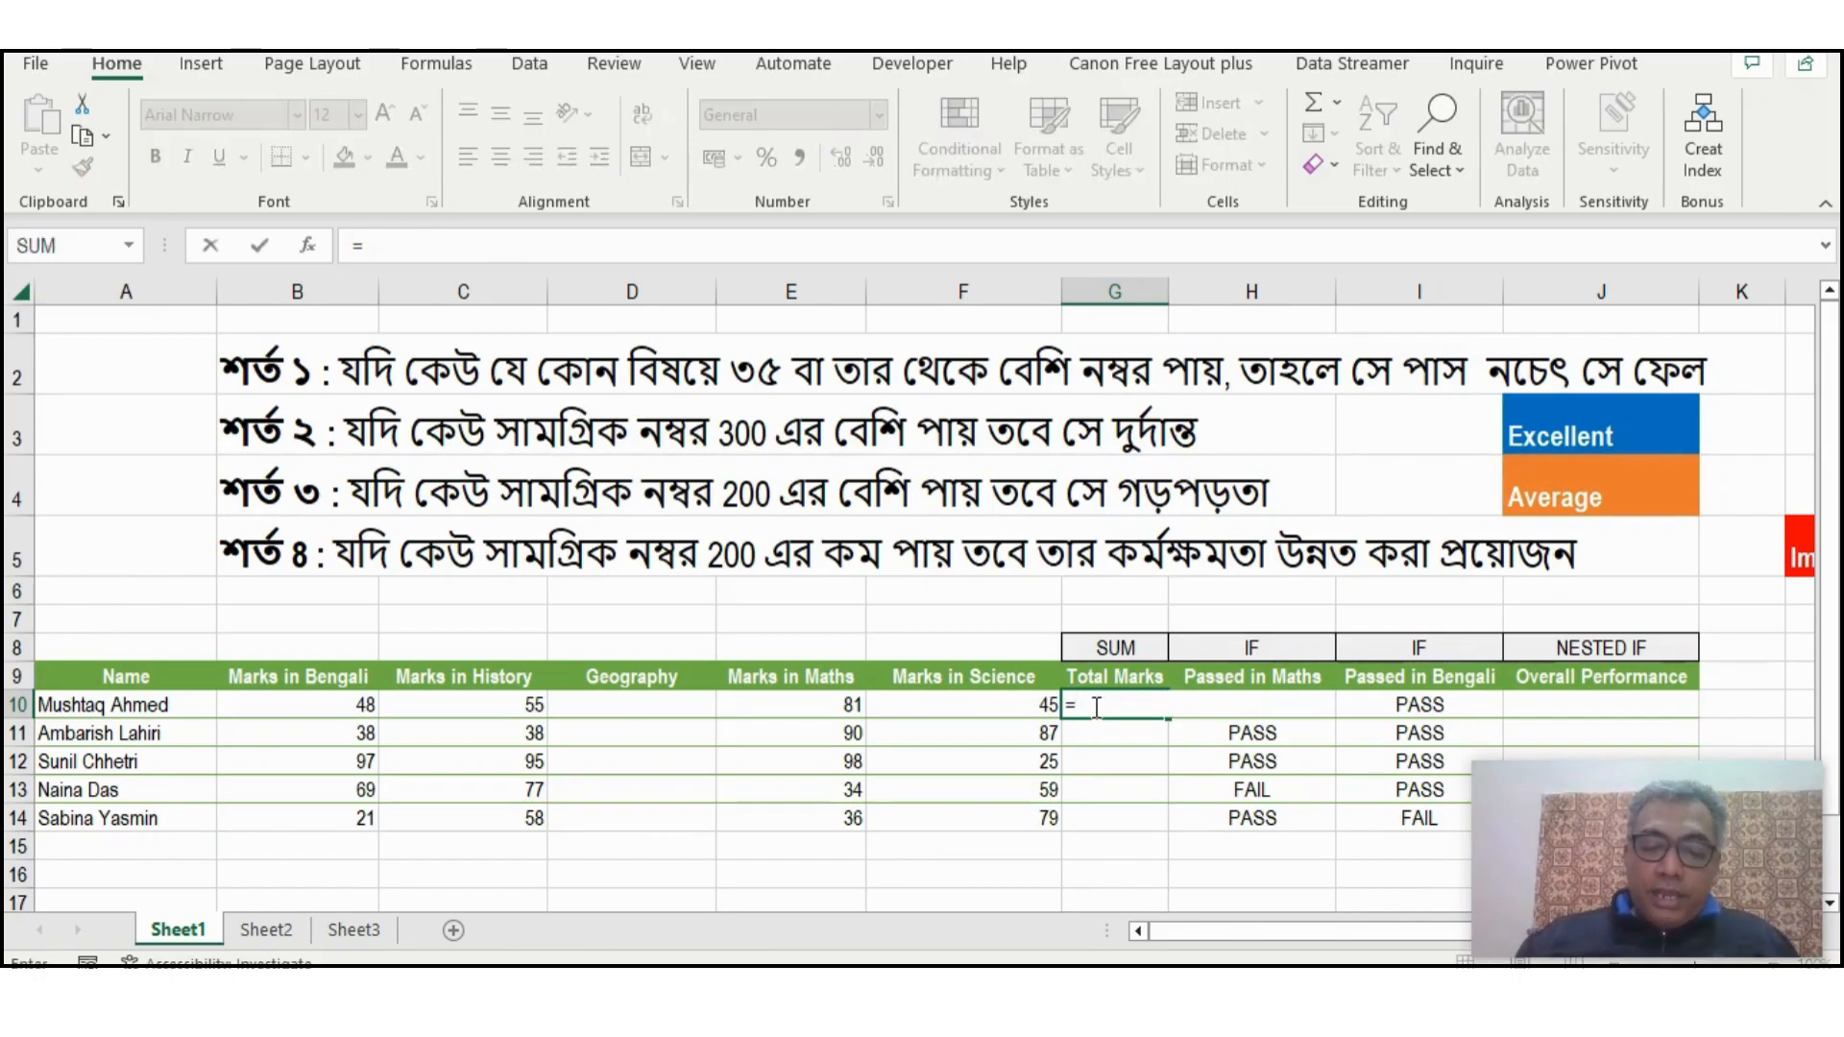
pyautogui.write('sum(')
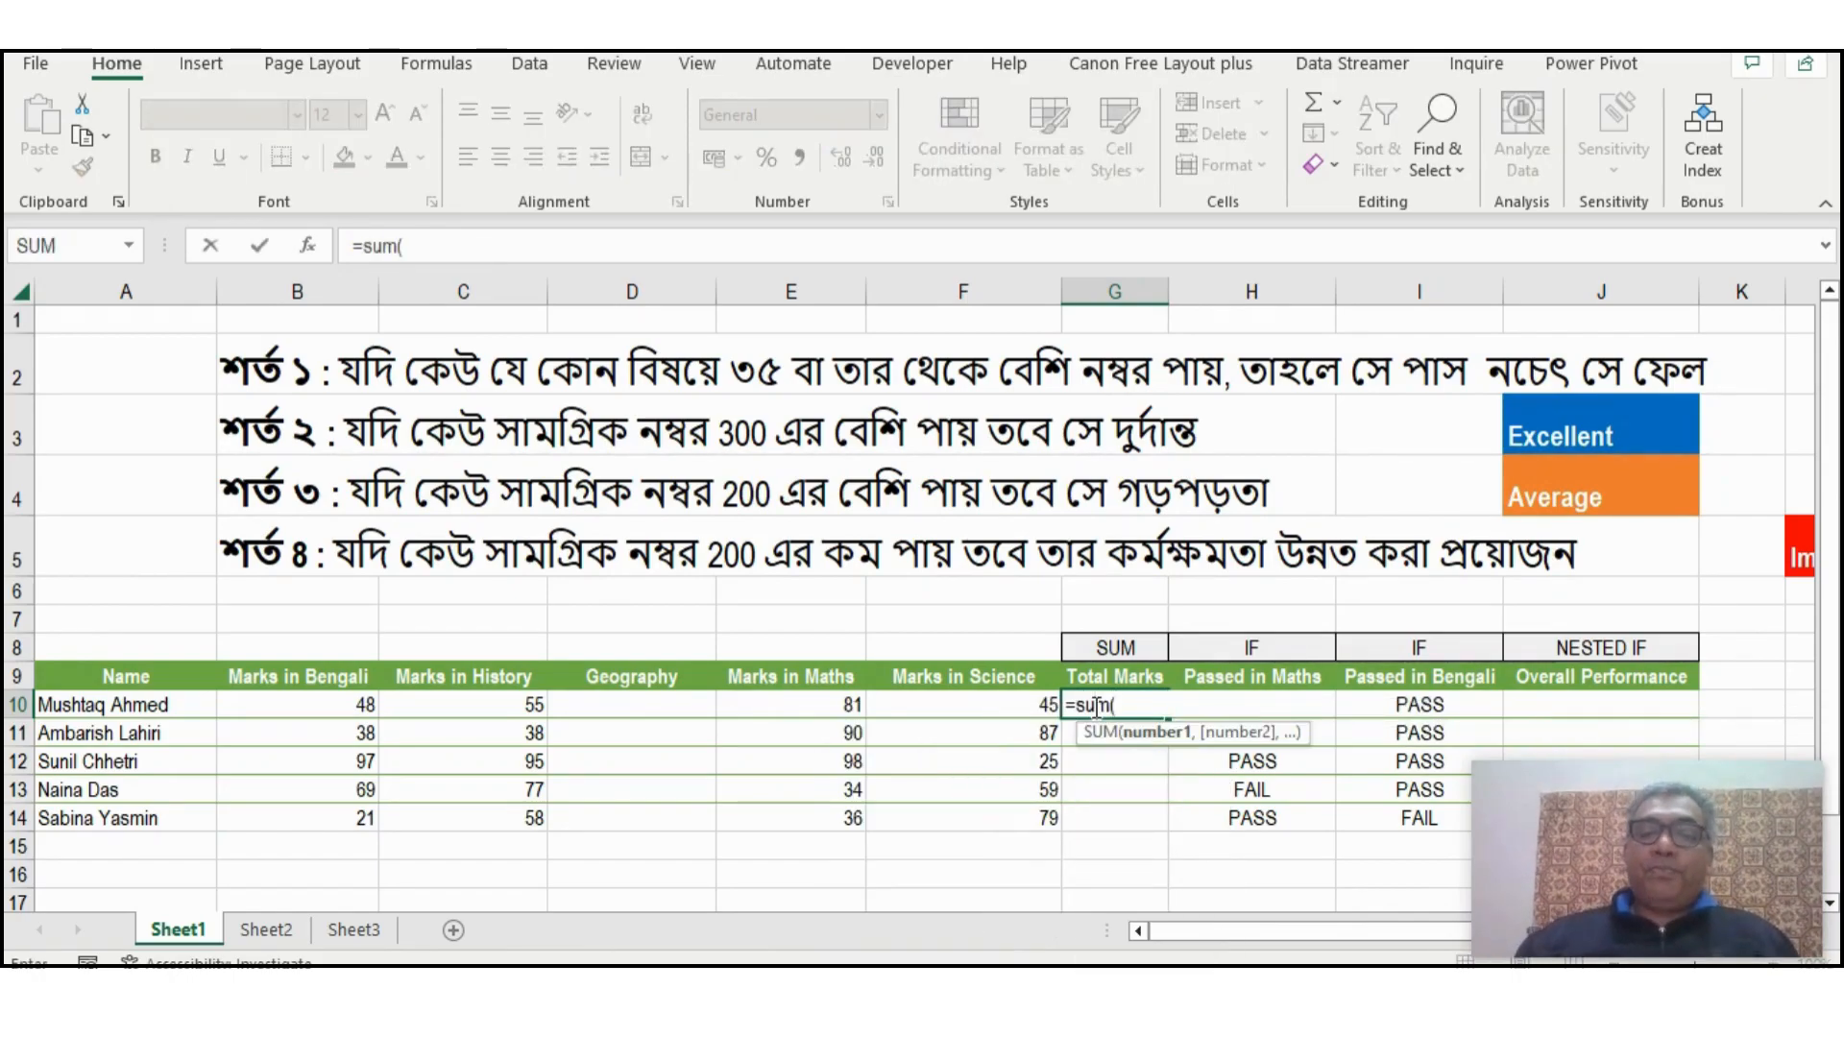
pyautogui.press('Left')
pyautogui.hotkey('shift', 'Left')
pyautogui.hotkey('shift', 'Left')
pyautogui.hotkey('shift', 'Left')
pyautogui.hotkey('shift', 'Left')
pyautogui.write(')')
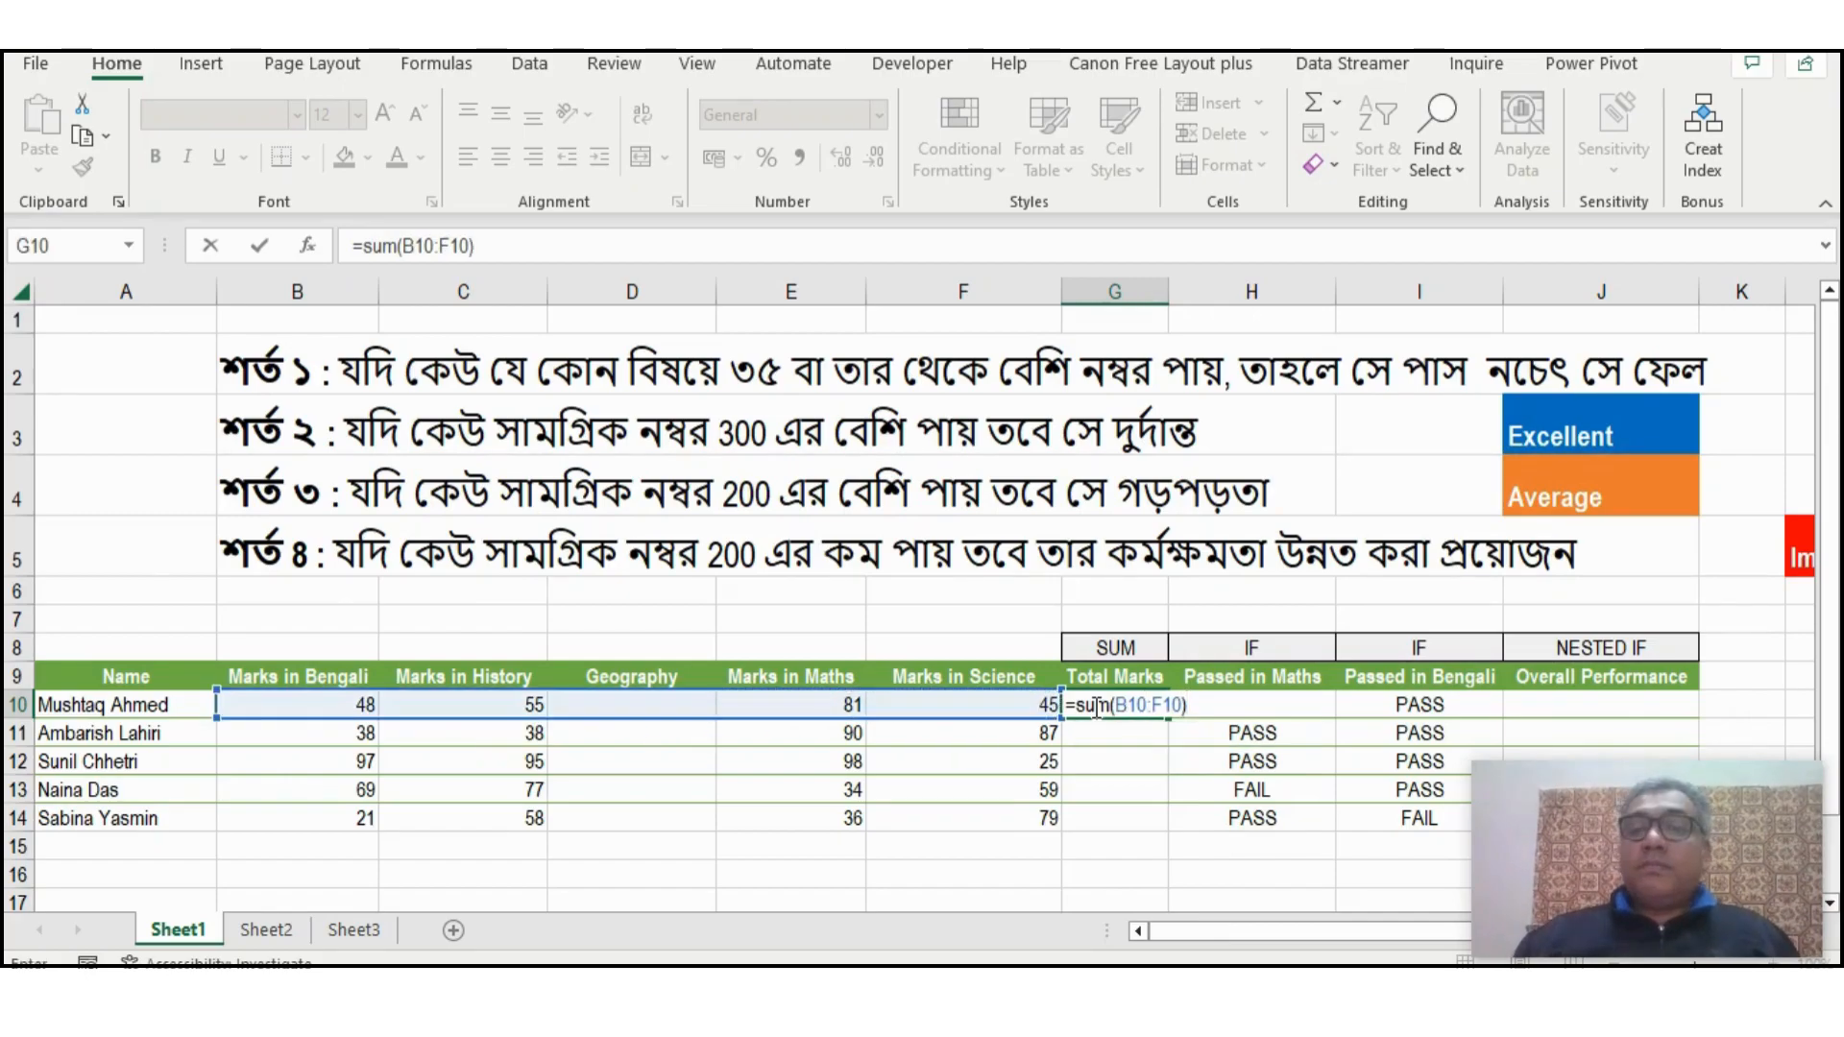
pyautogui.press('Return')
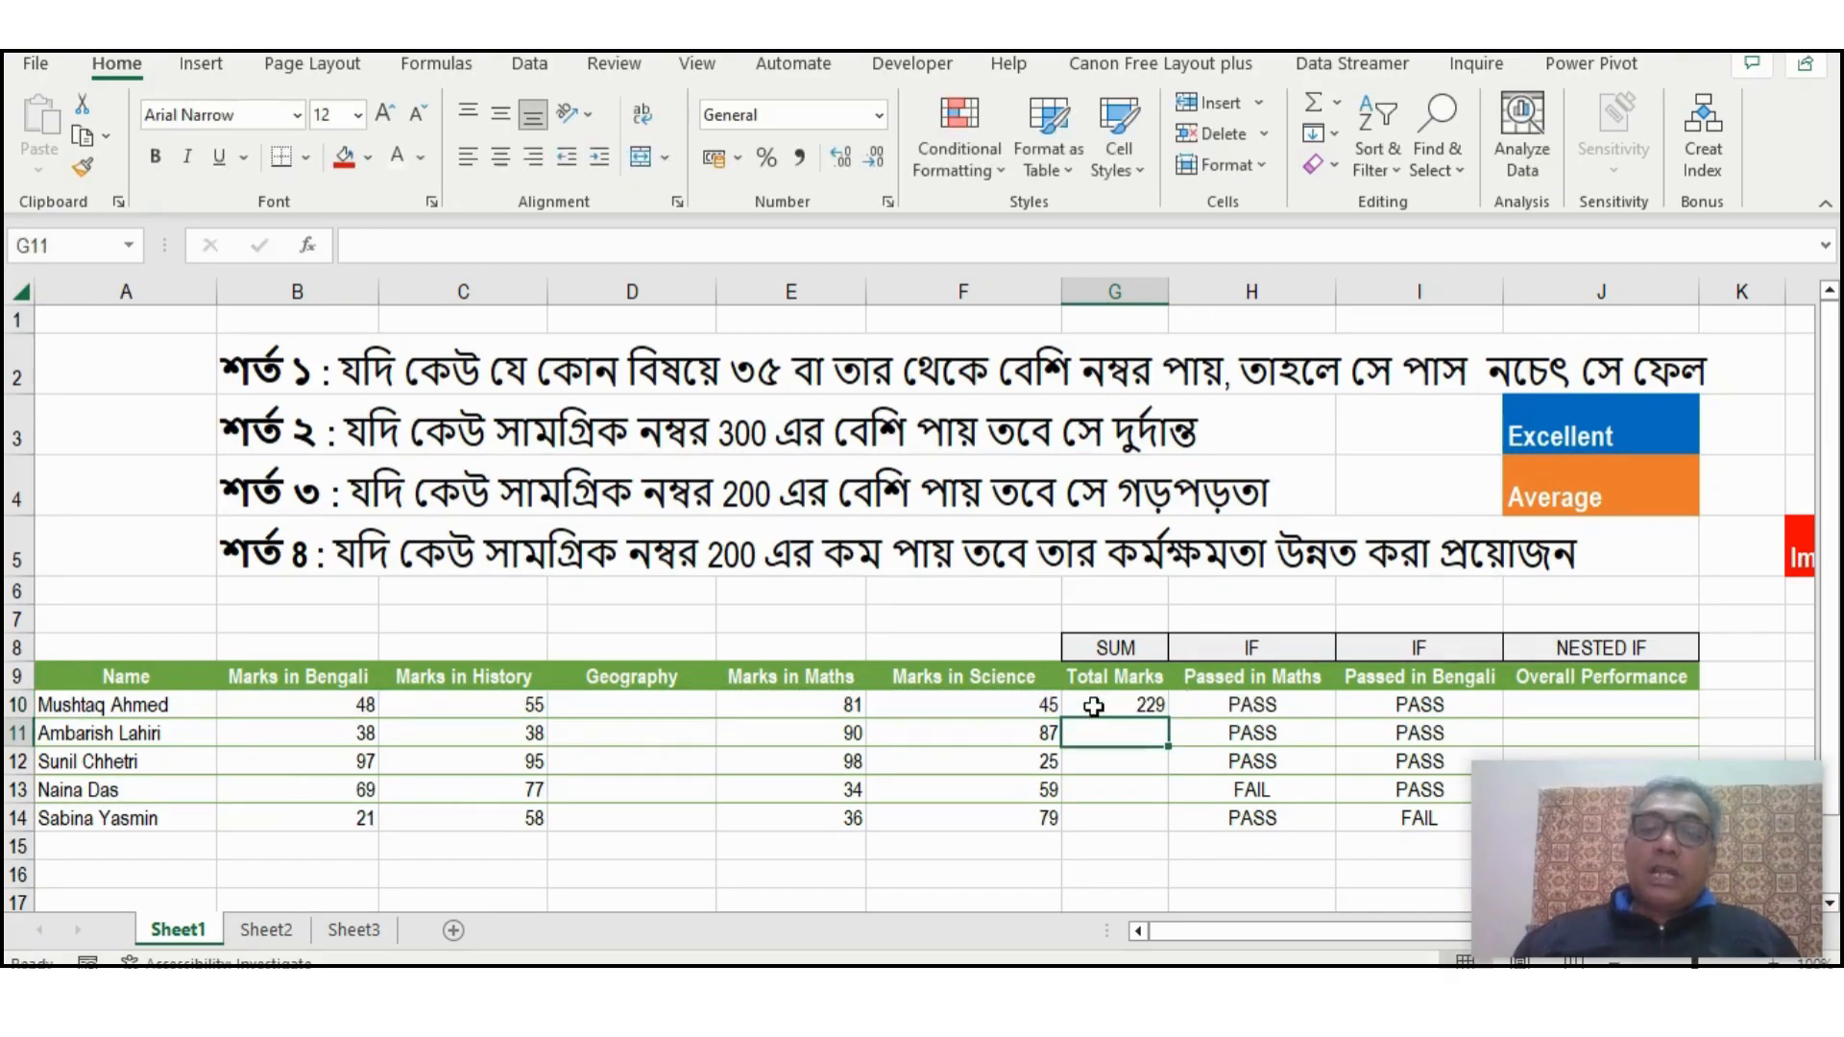
pyautogui.click(1094, 707)
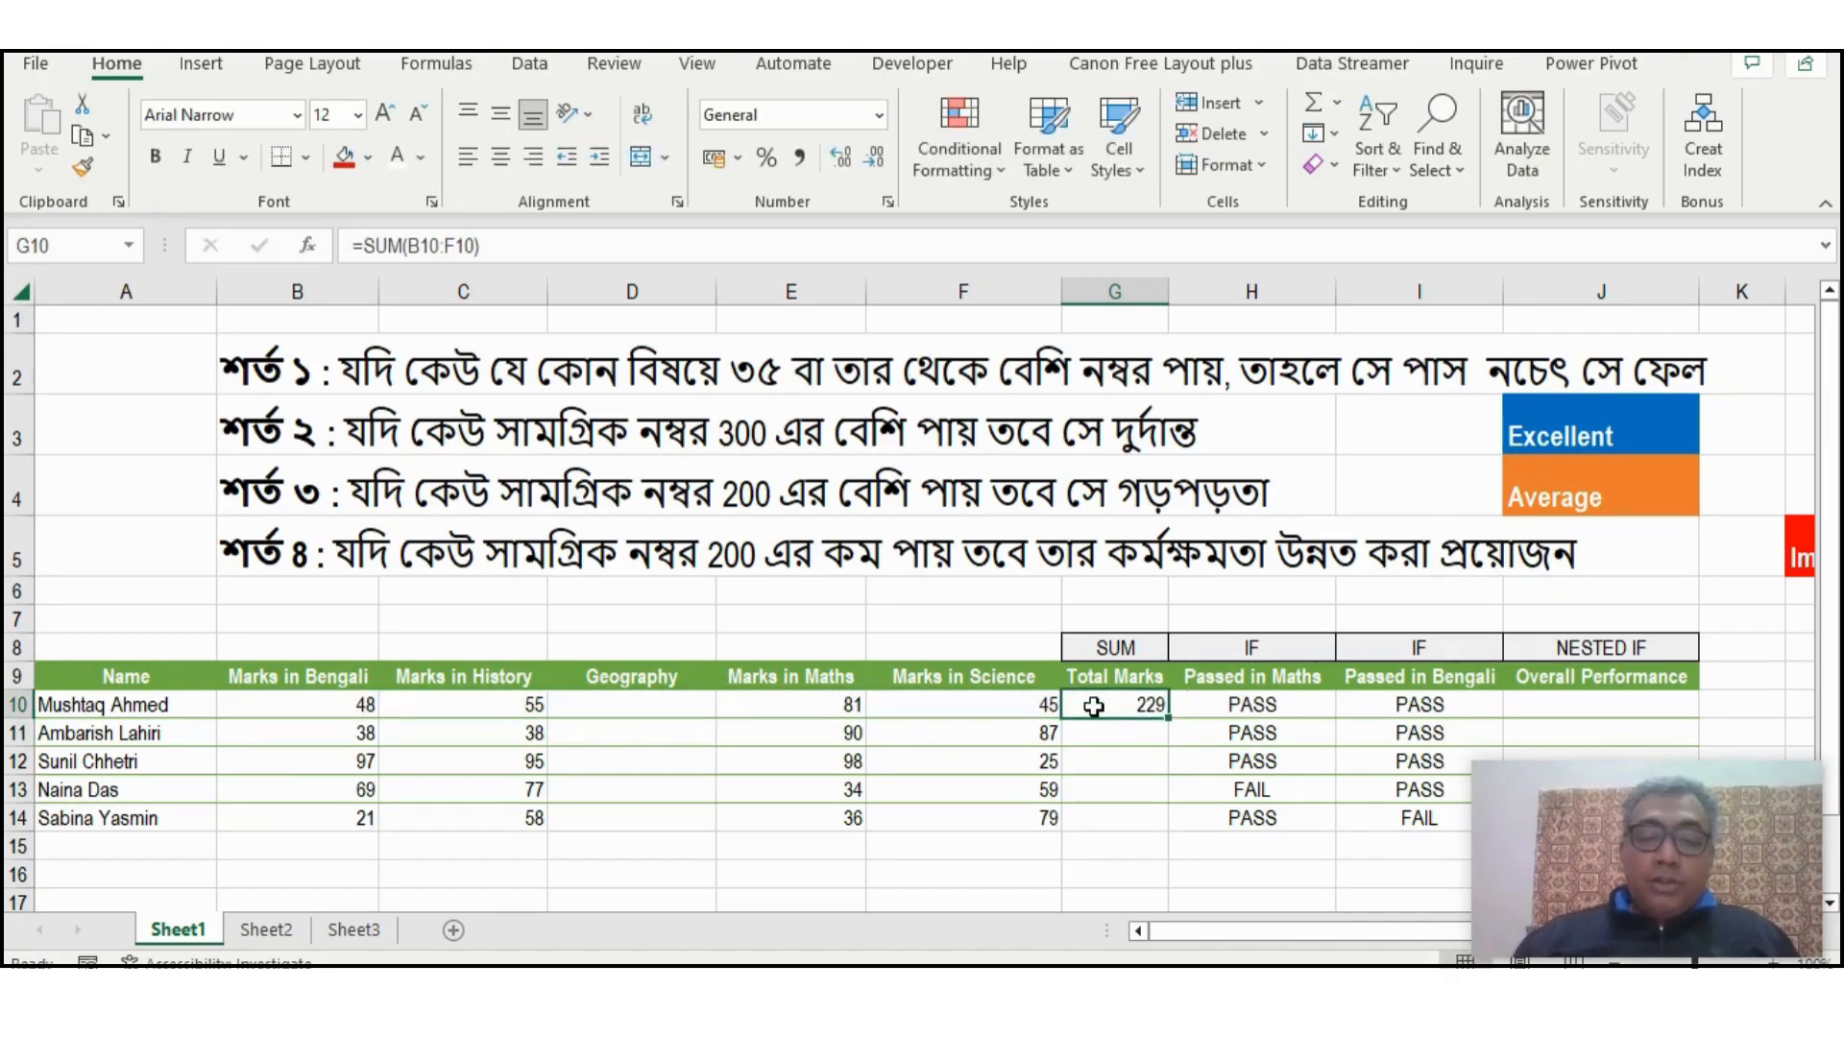
pyautogui.doubleClick(1168, 718)
# Enter a Geography mark of 56 in D10, check the total in G10, and undo the entry
pyautogui.click(614, 708)
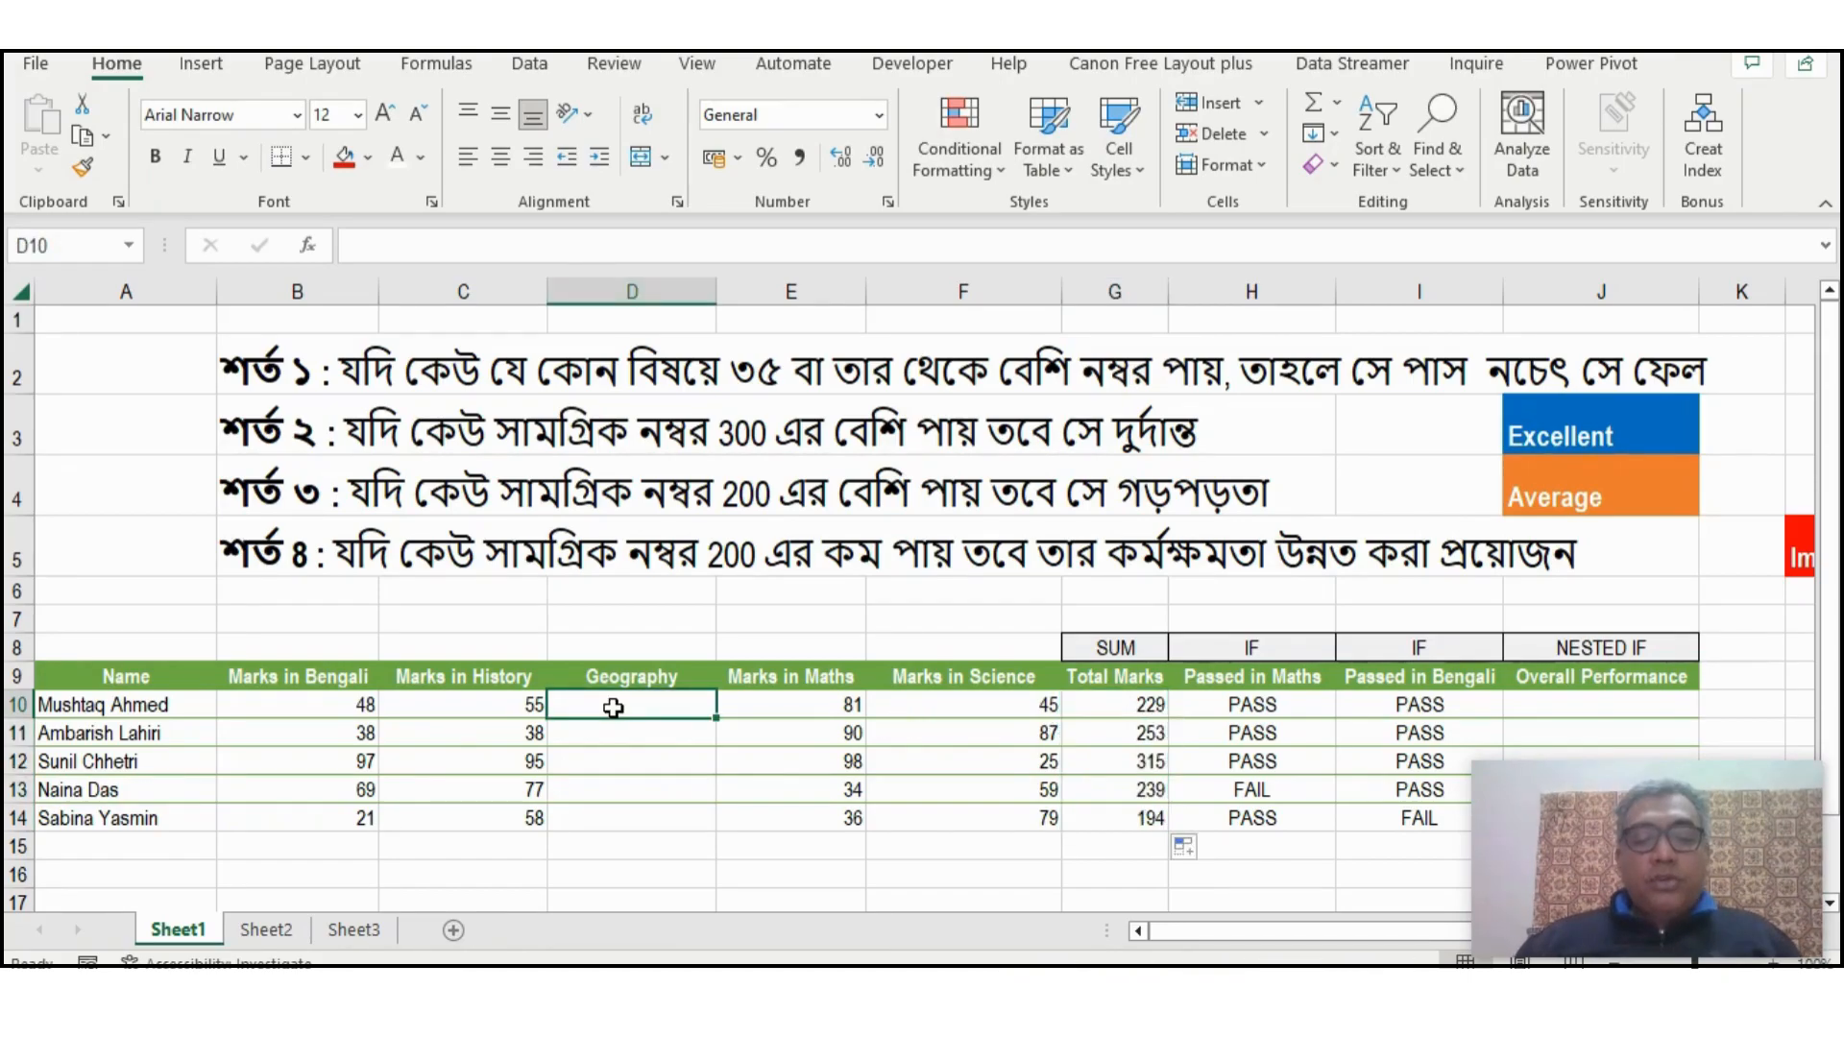
pyautogui.write('56')
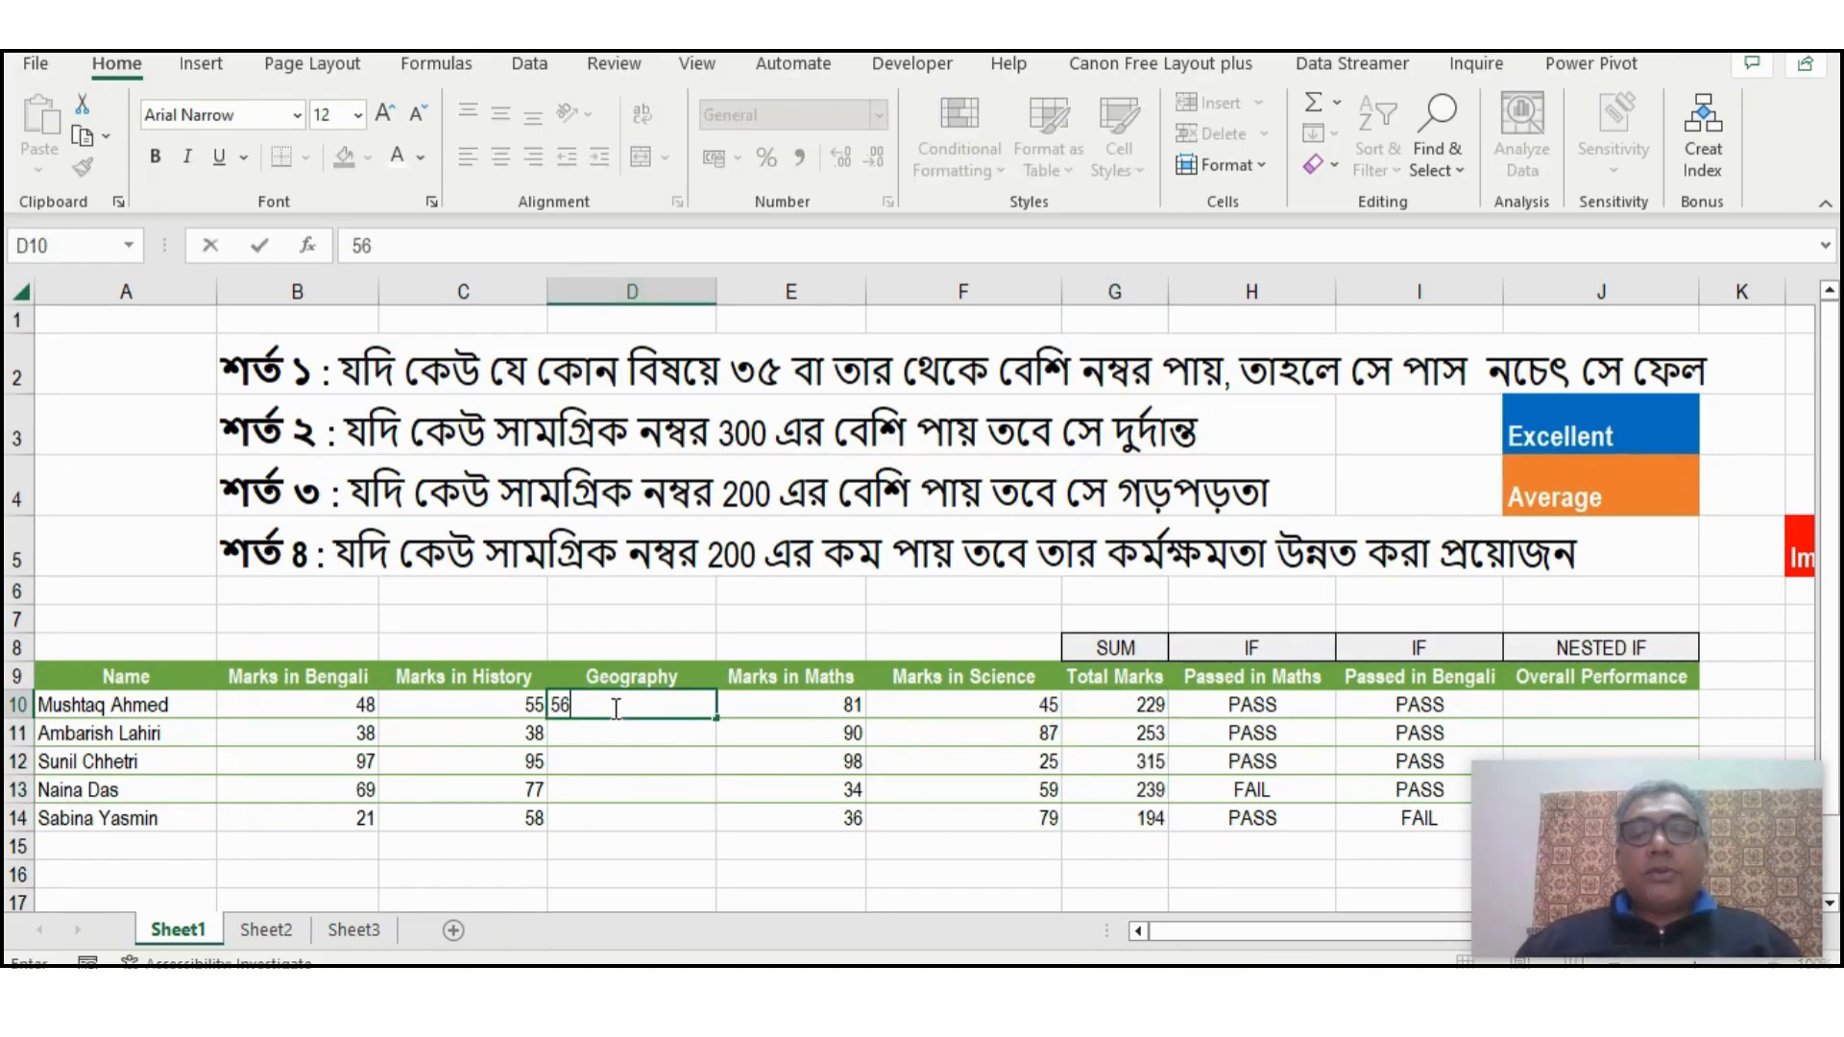
pyautogui.click(655, 765)
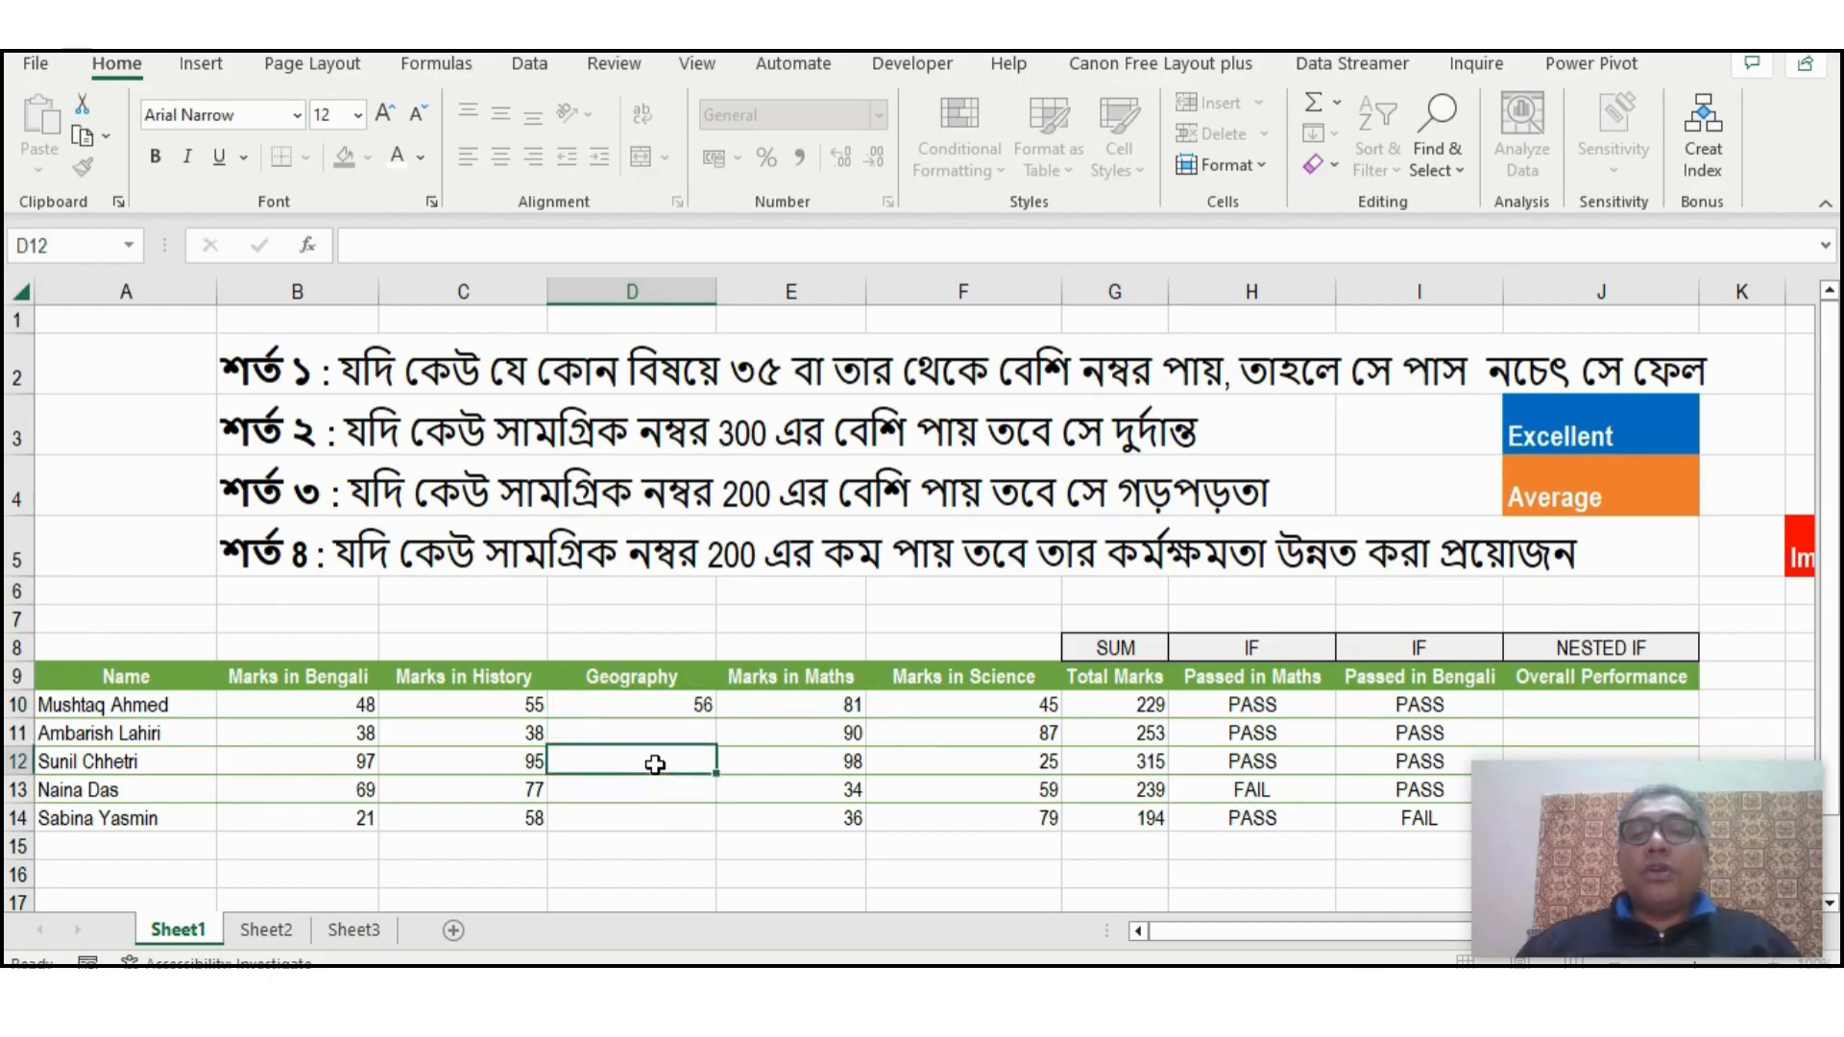
pyautogui.click(1153, 708)
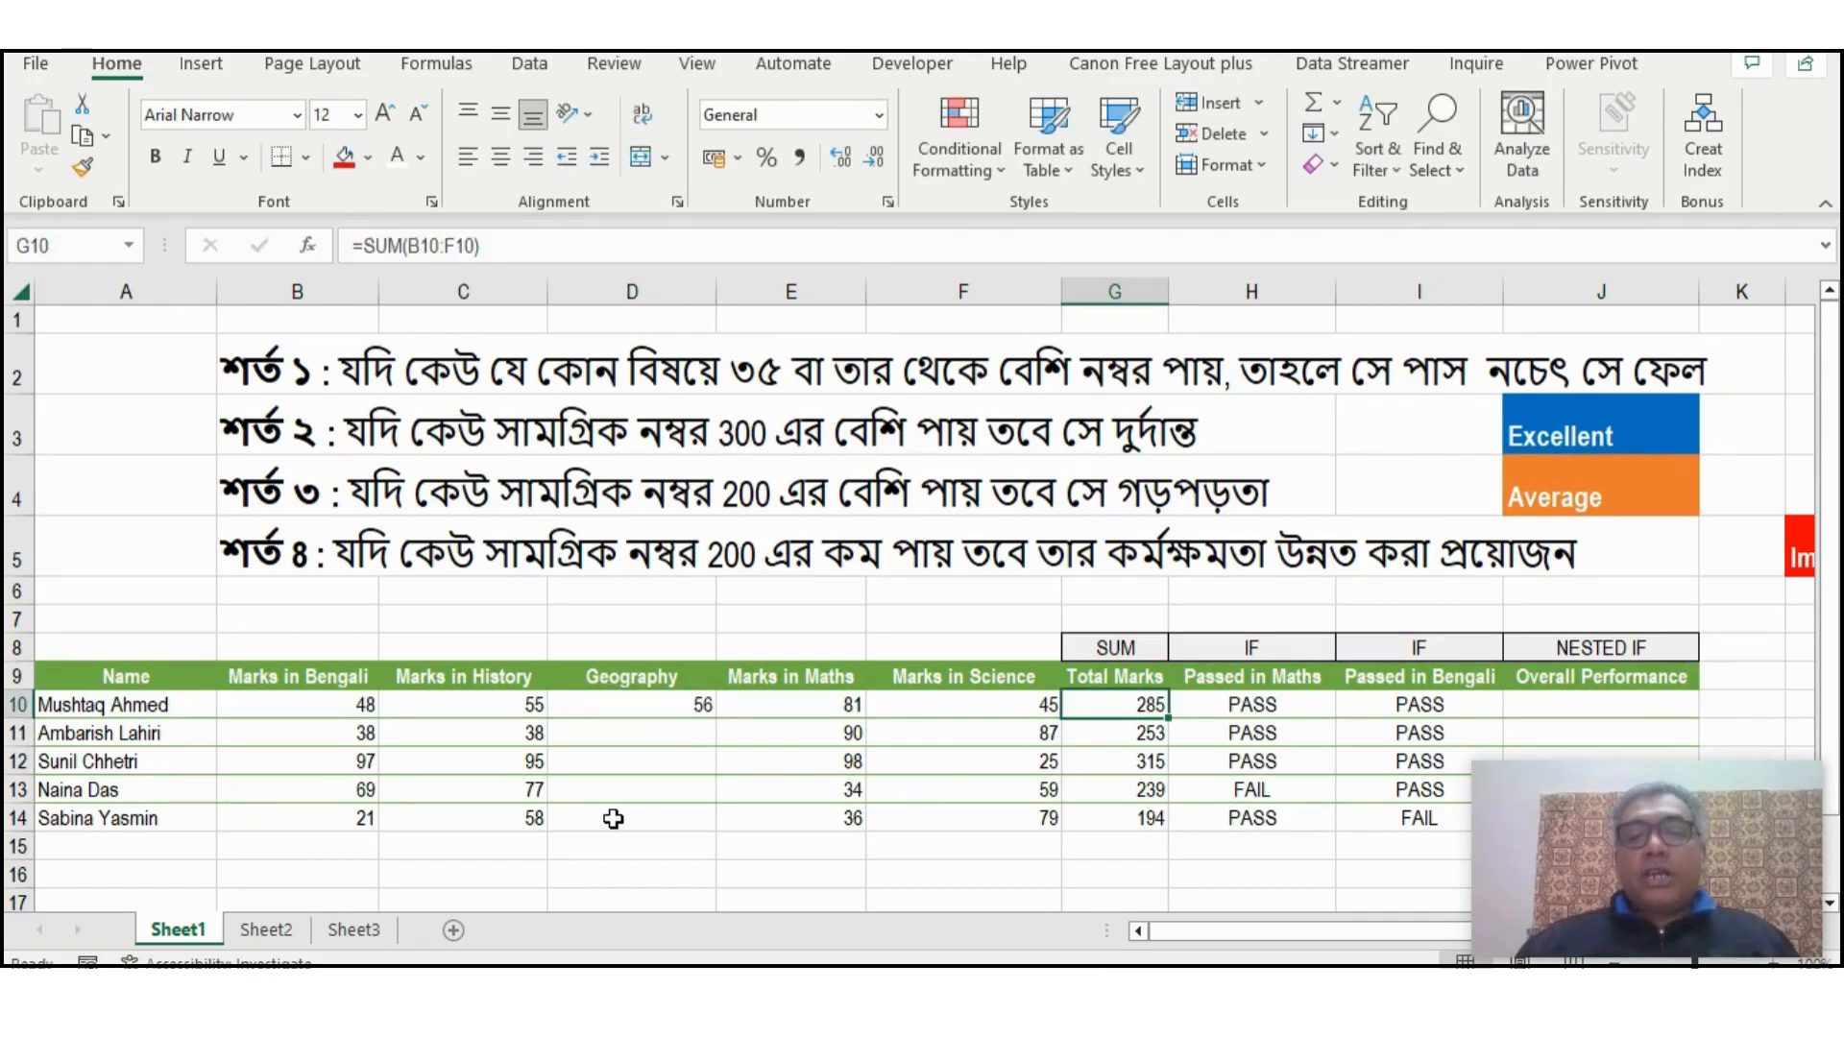
pyautogui.hotkey('ctrl', 'z')
pyautogui.click(1143, 711)
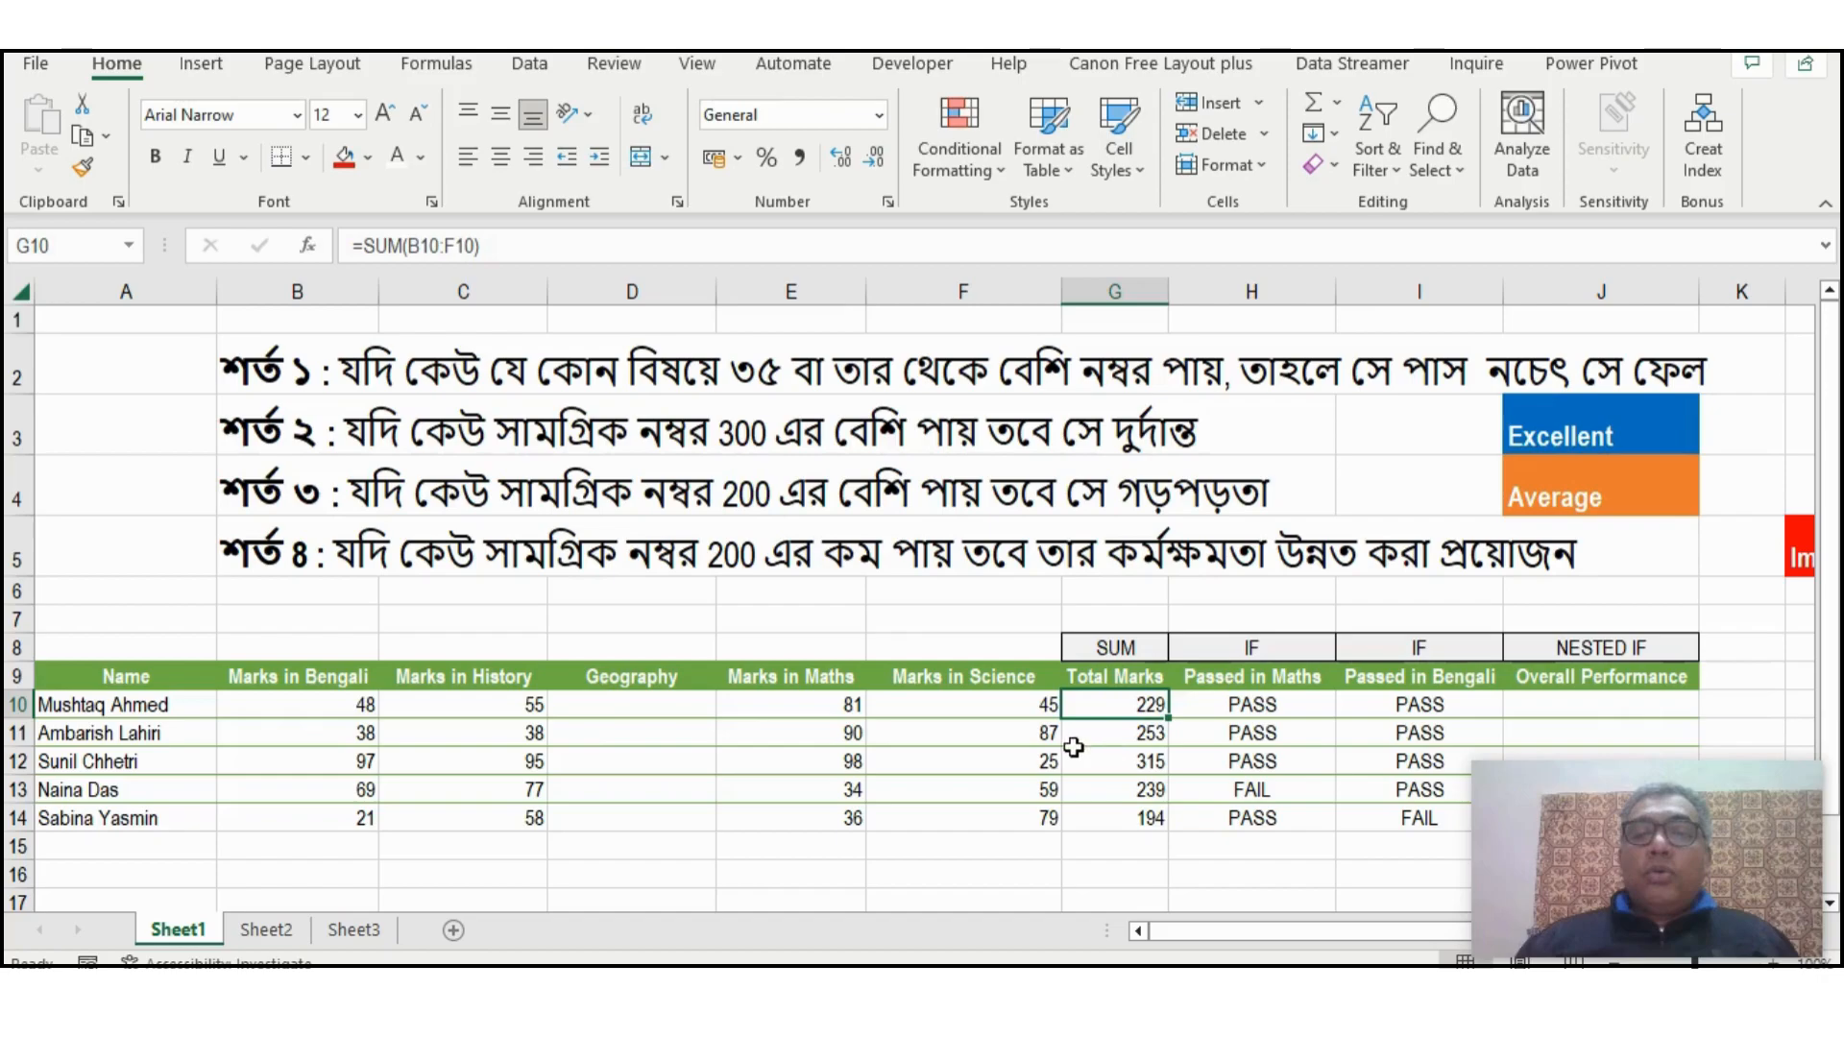
# Delete the Geography column from the marks table
pyautogui.click(610, 680)
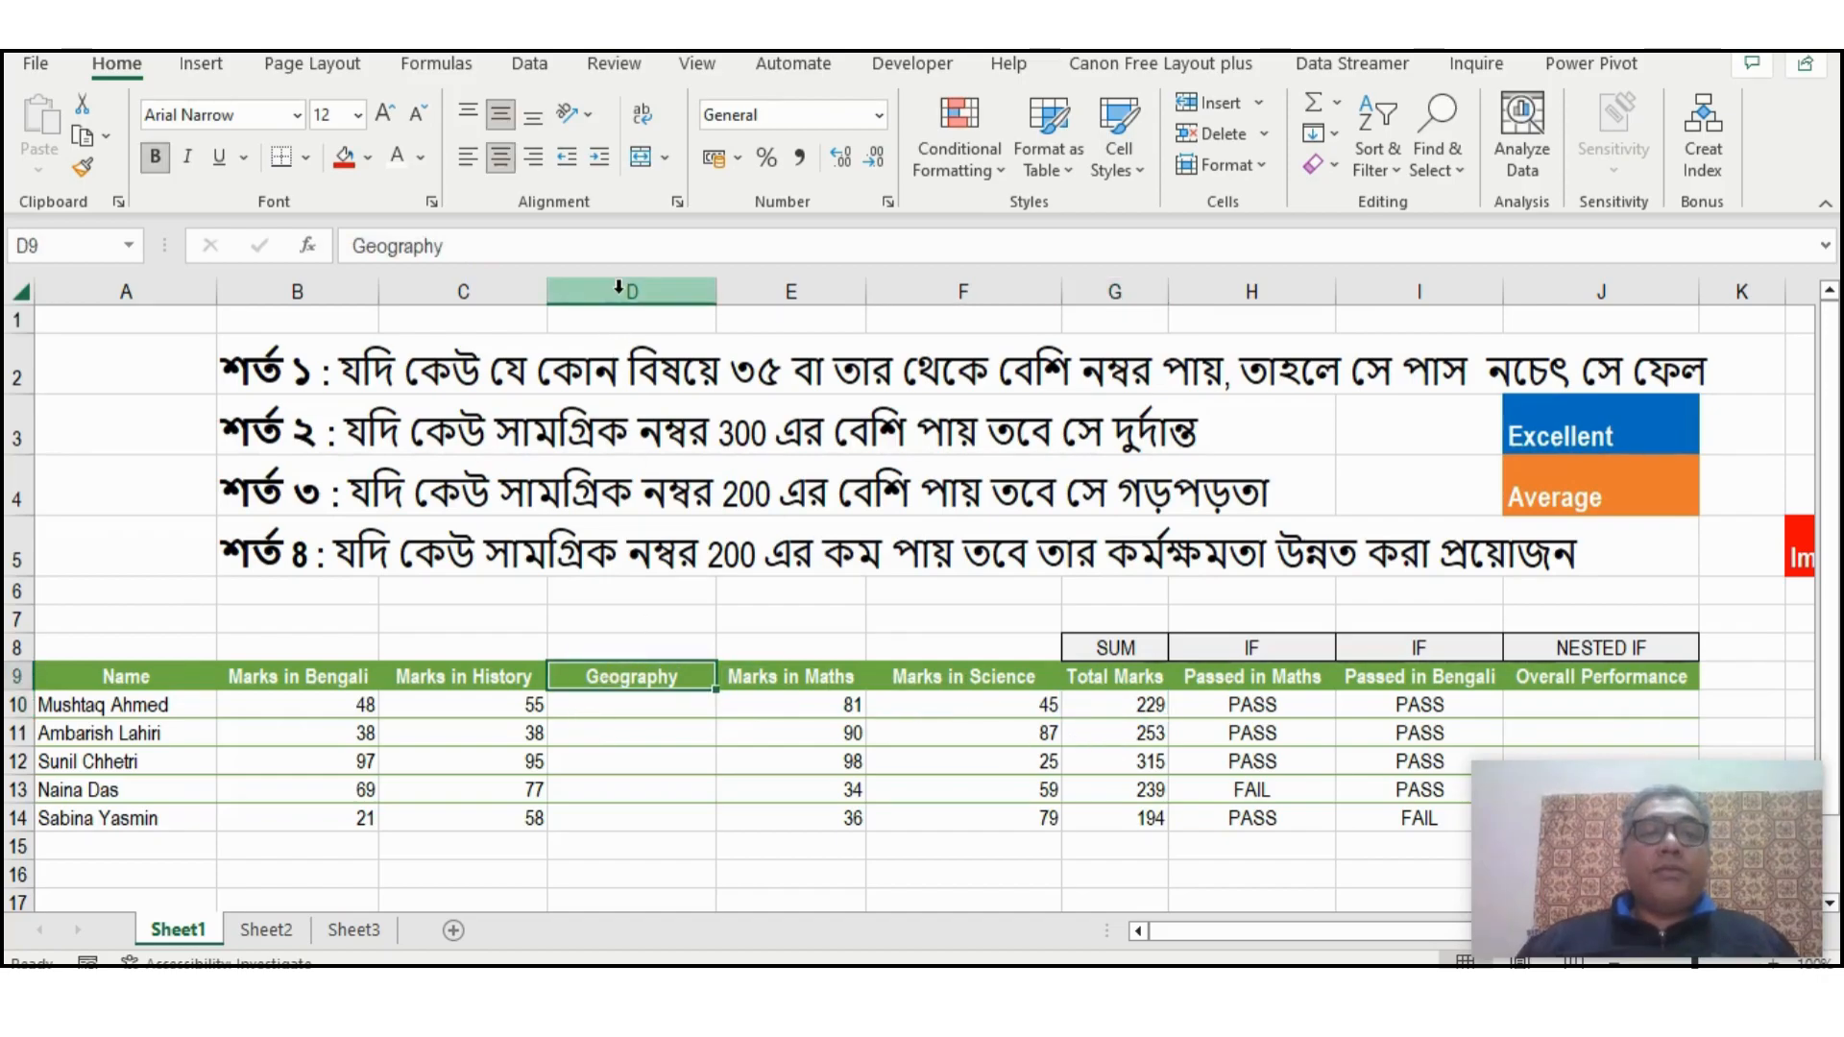
pyautogui.rightClick(620, 286)
pyautogui.click(653, 599)
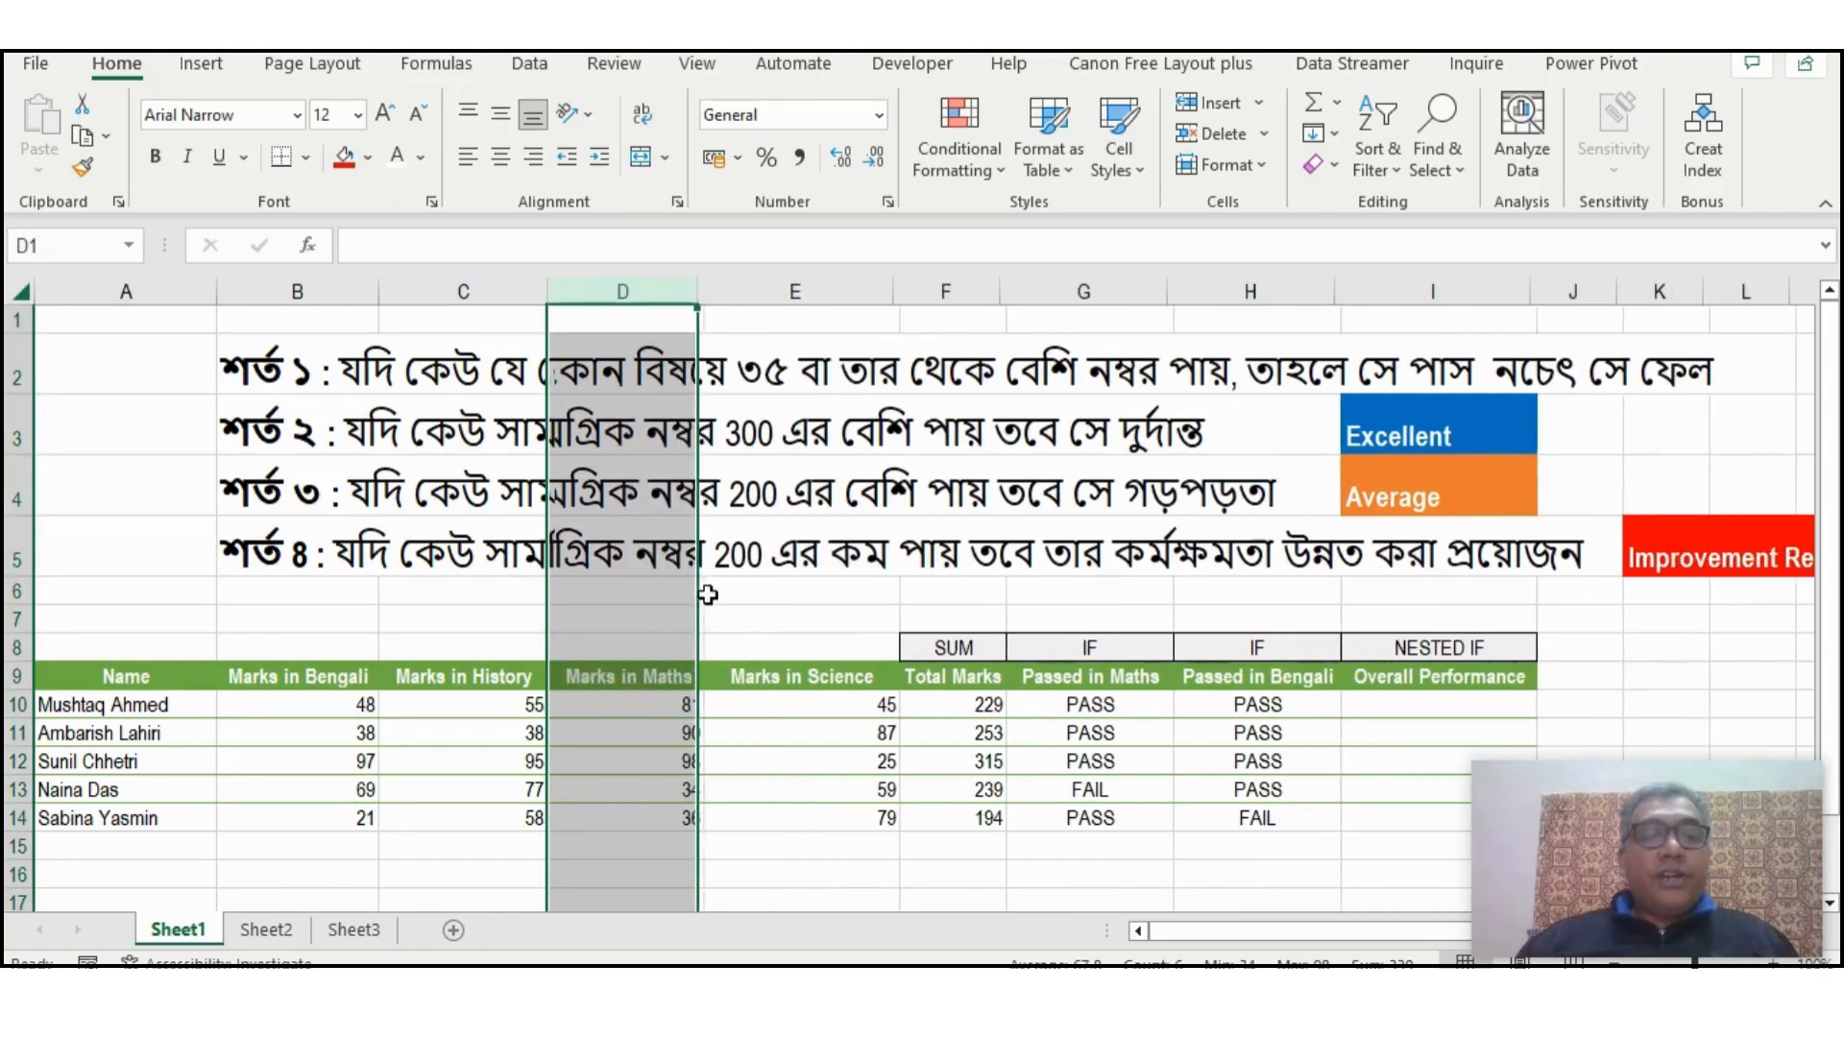
pyautogui.click(630, 688)
# Center the Total Marks values in F10:F14
pyautogui.click(1212, 712)
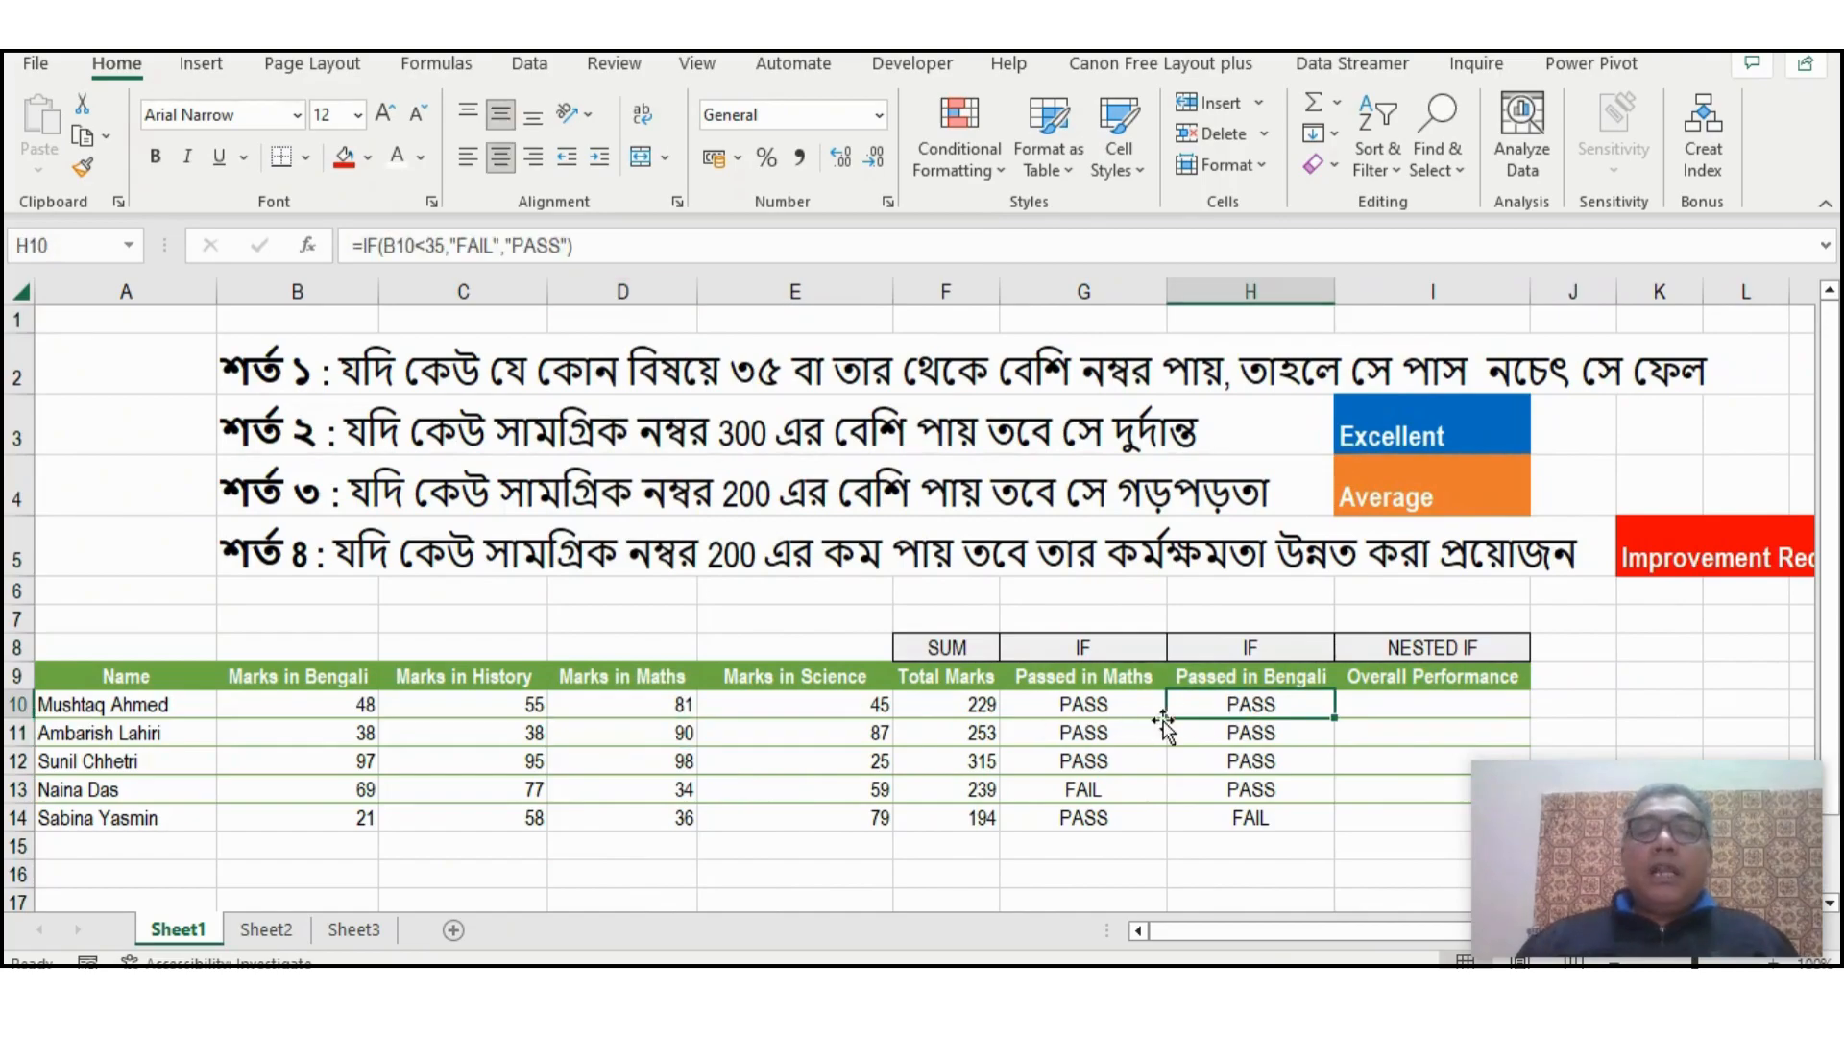
pyautogui.moveTo(965, 706); pyautogui.dragTo(961, 818)
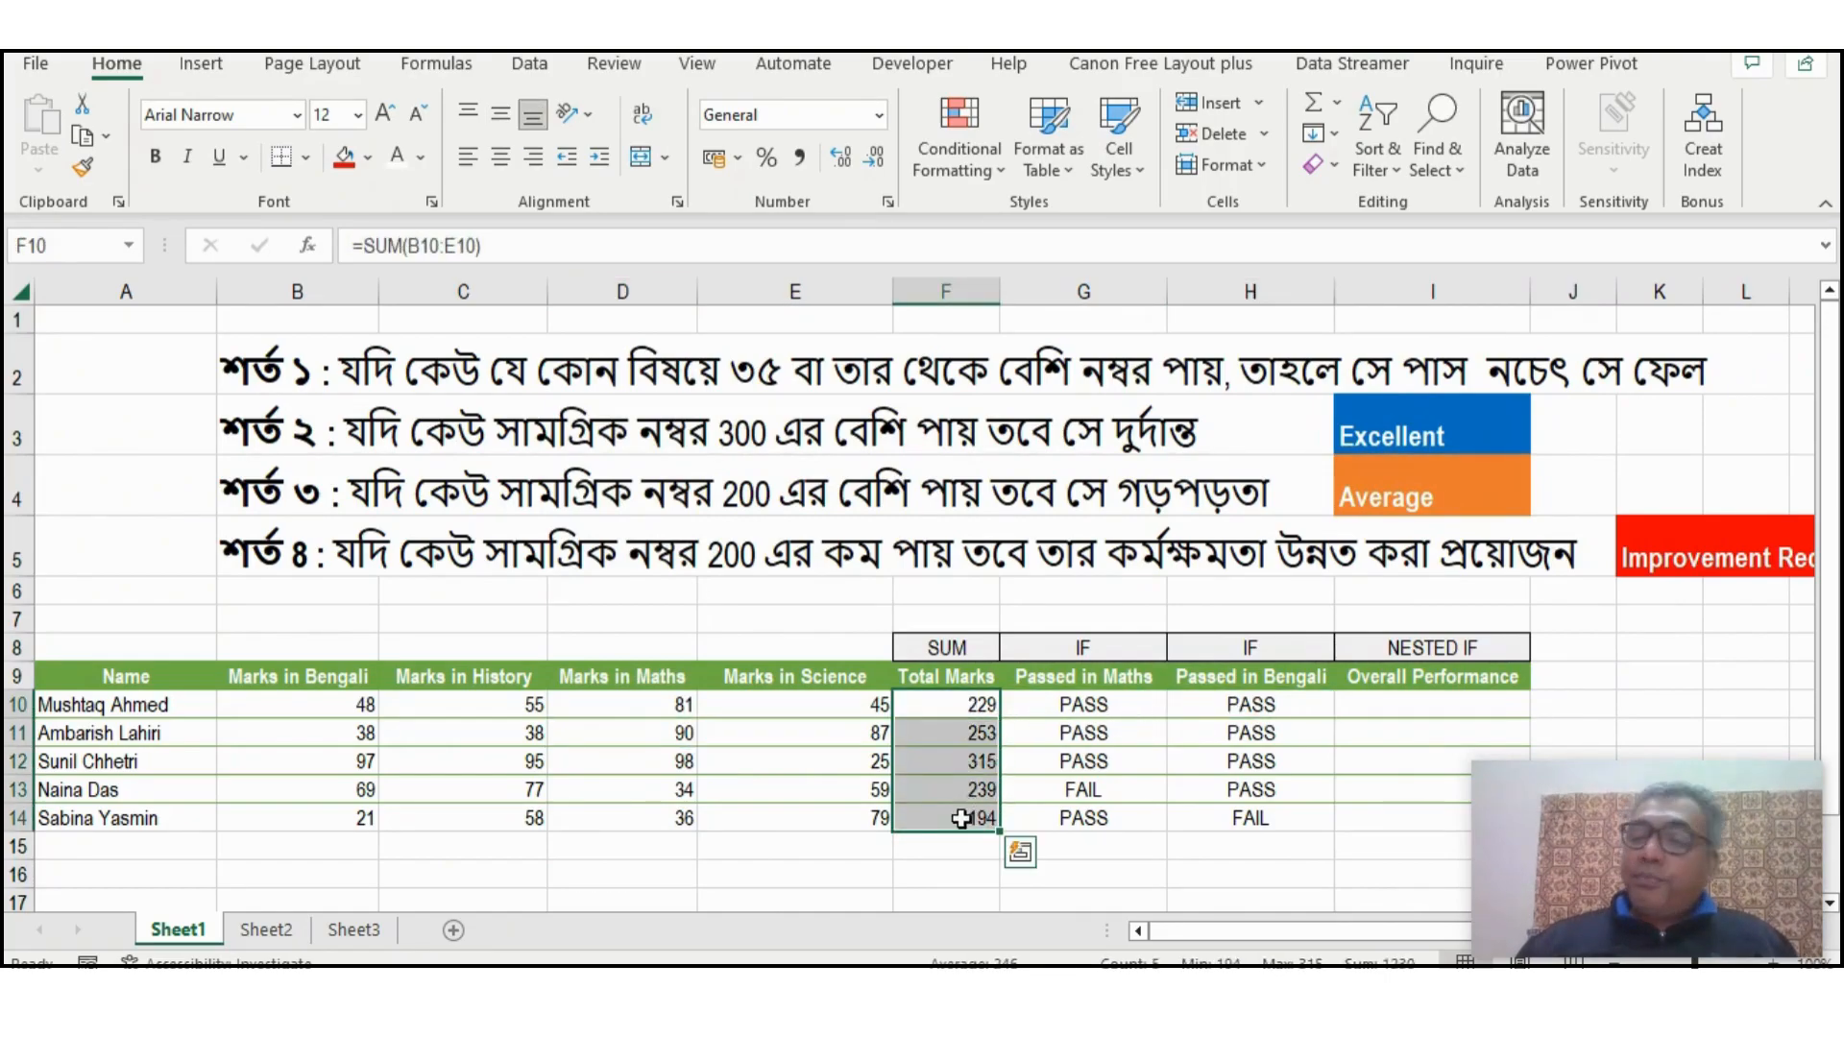
pyautogui.click(1373, 711)
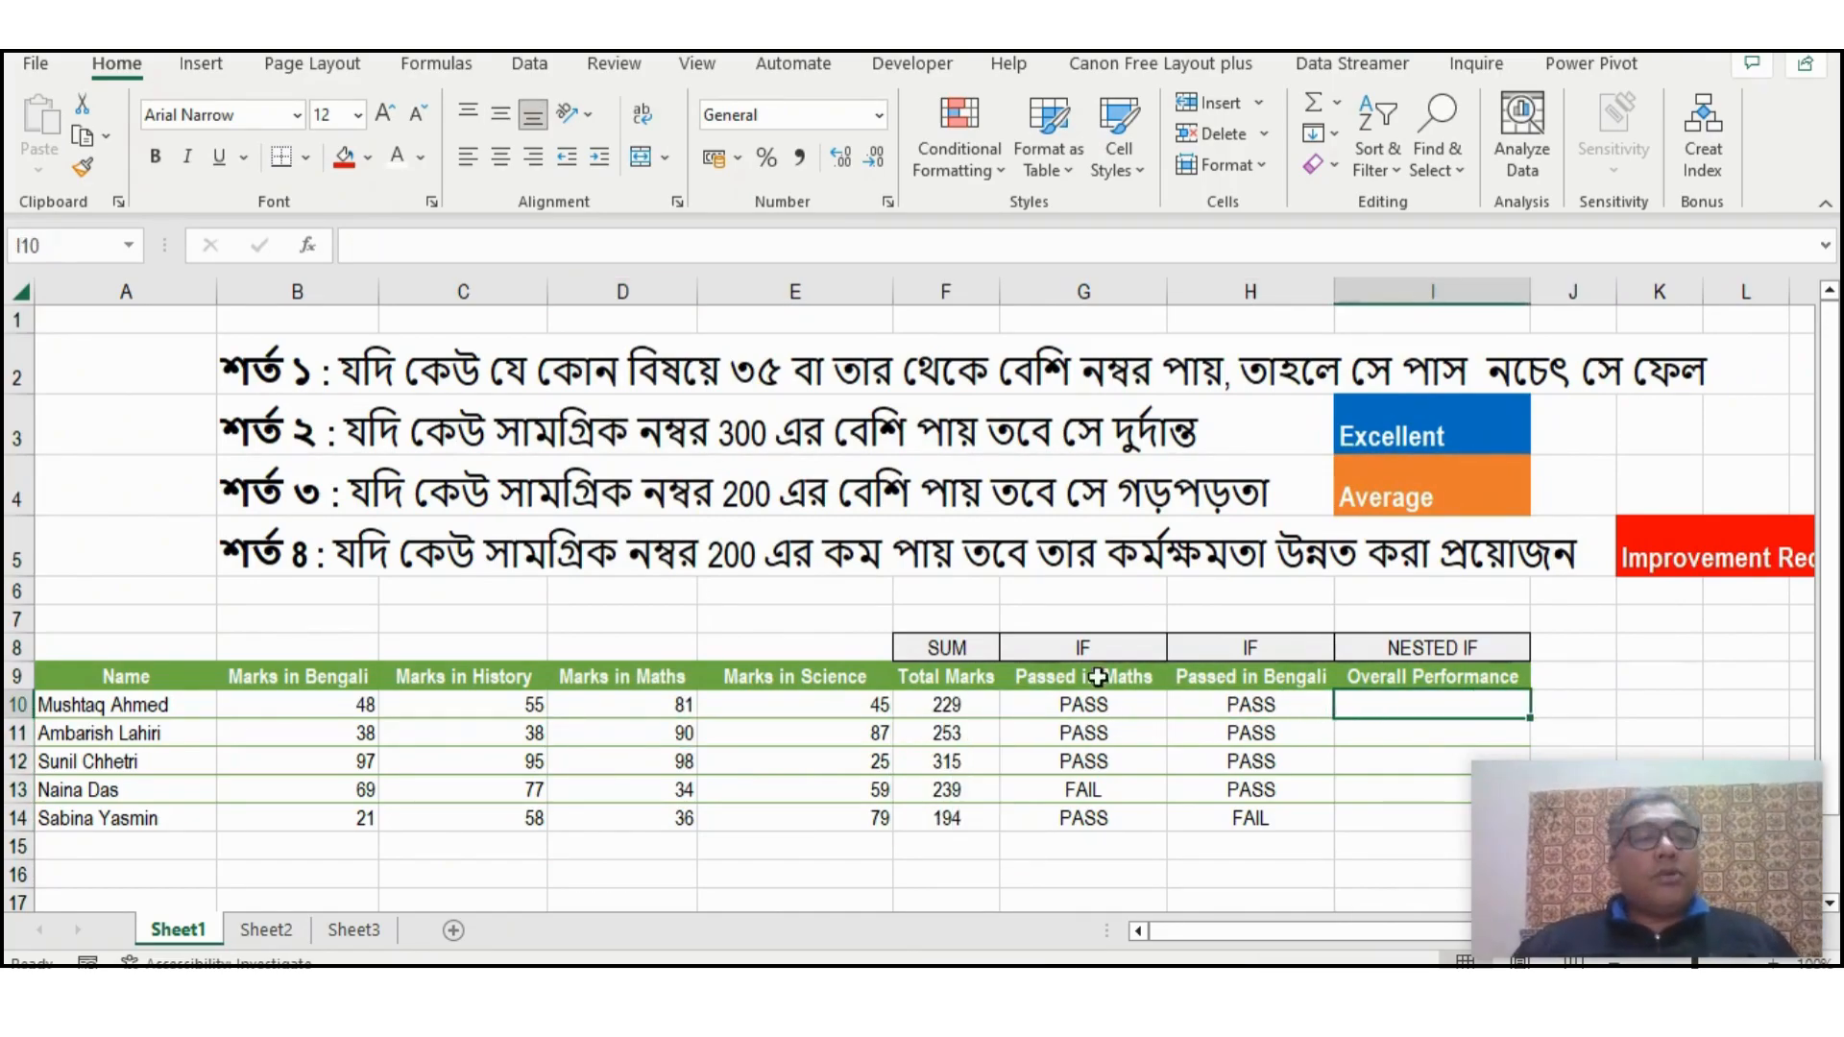
# Begin a nested IF formula in I10, testing F10>300 and returning "Excellent" when true
pyautogui.moveTo(19, 427); pyautogui.dragTo(38, 538)
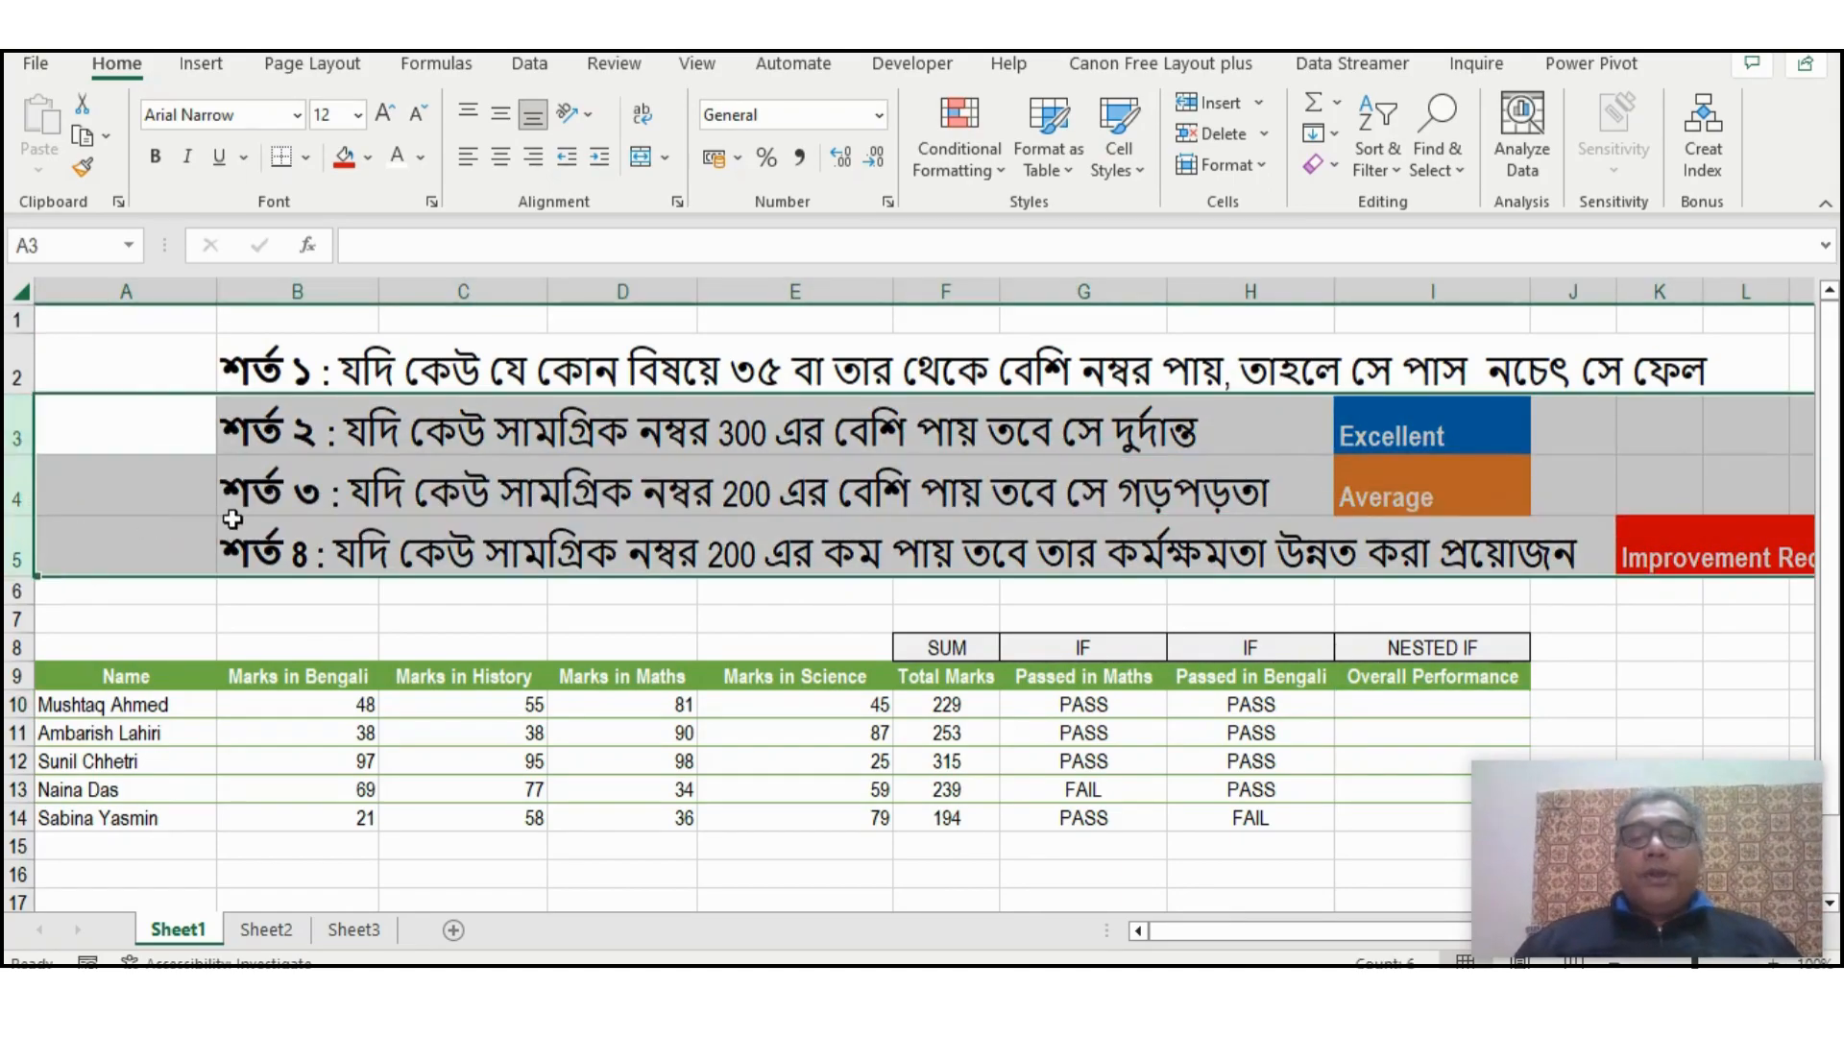
pyautogui.click(394, 443)
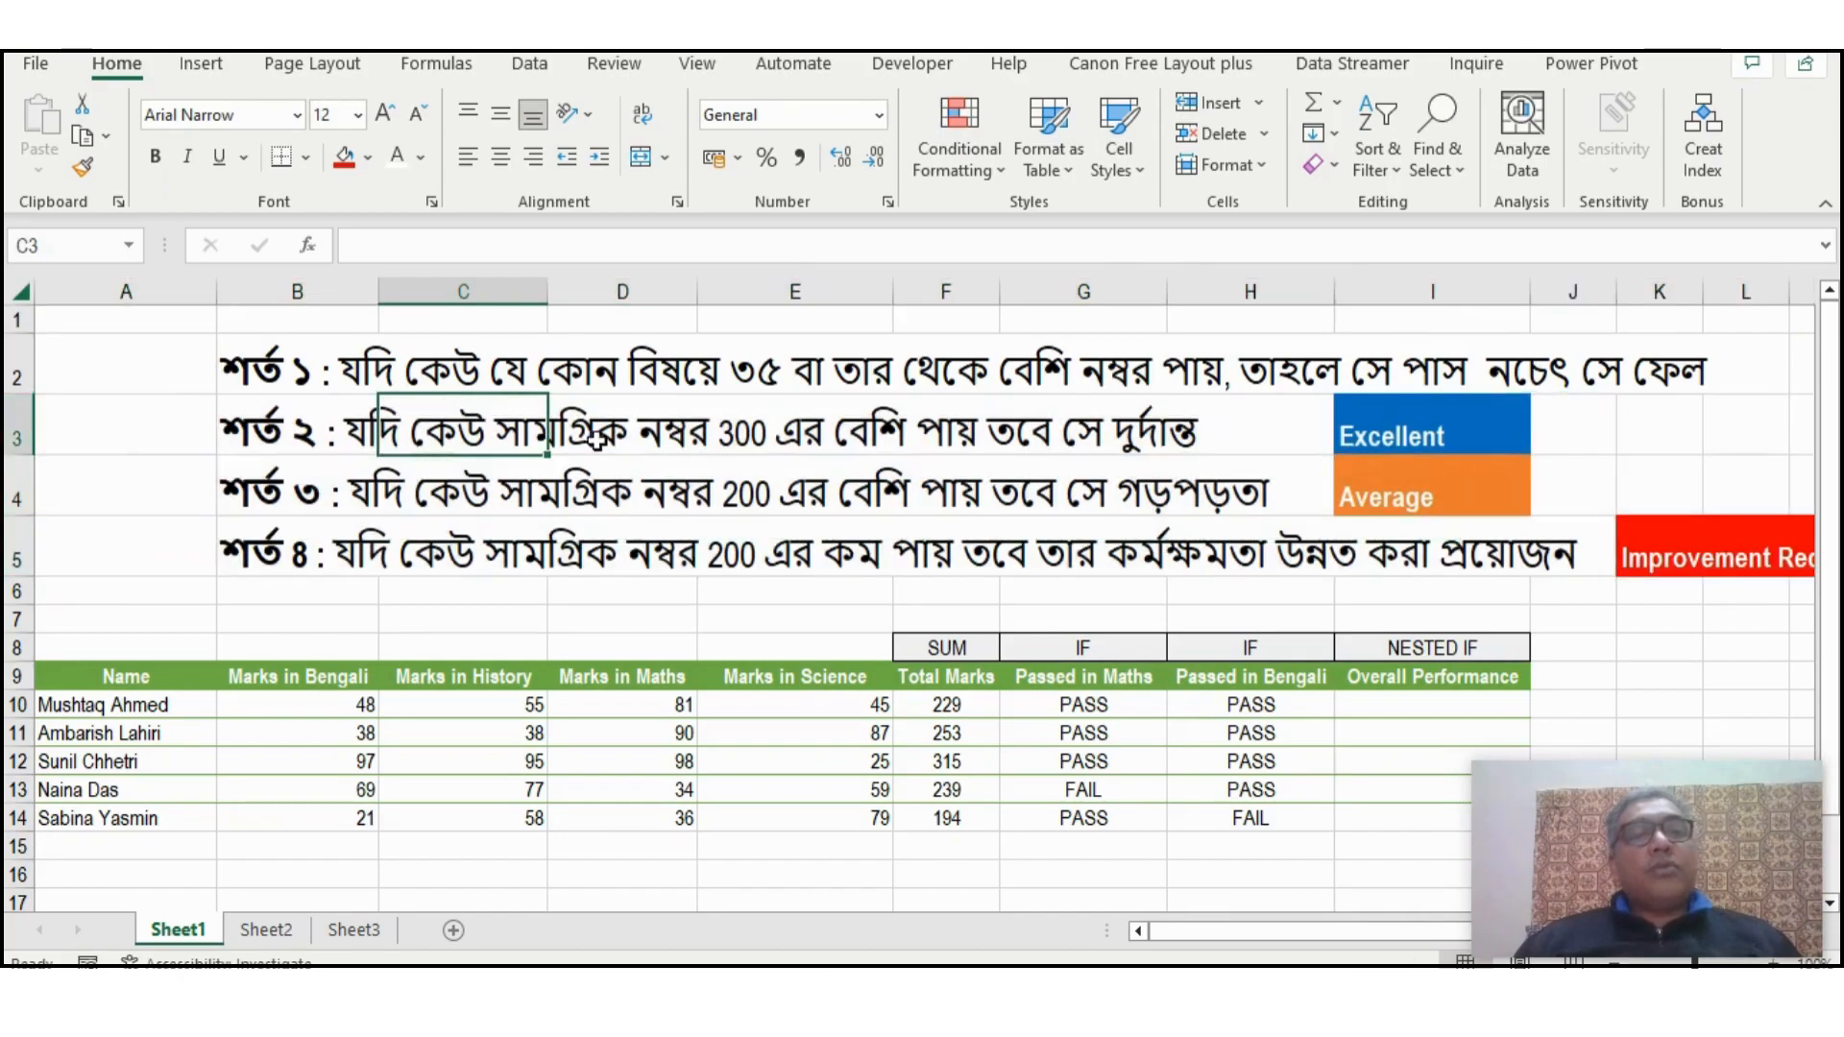
pyautogui.click(1375, 708)
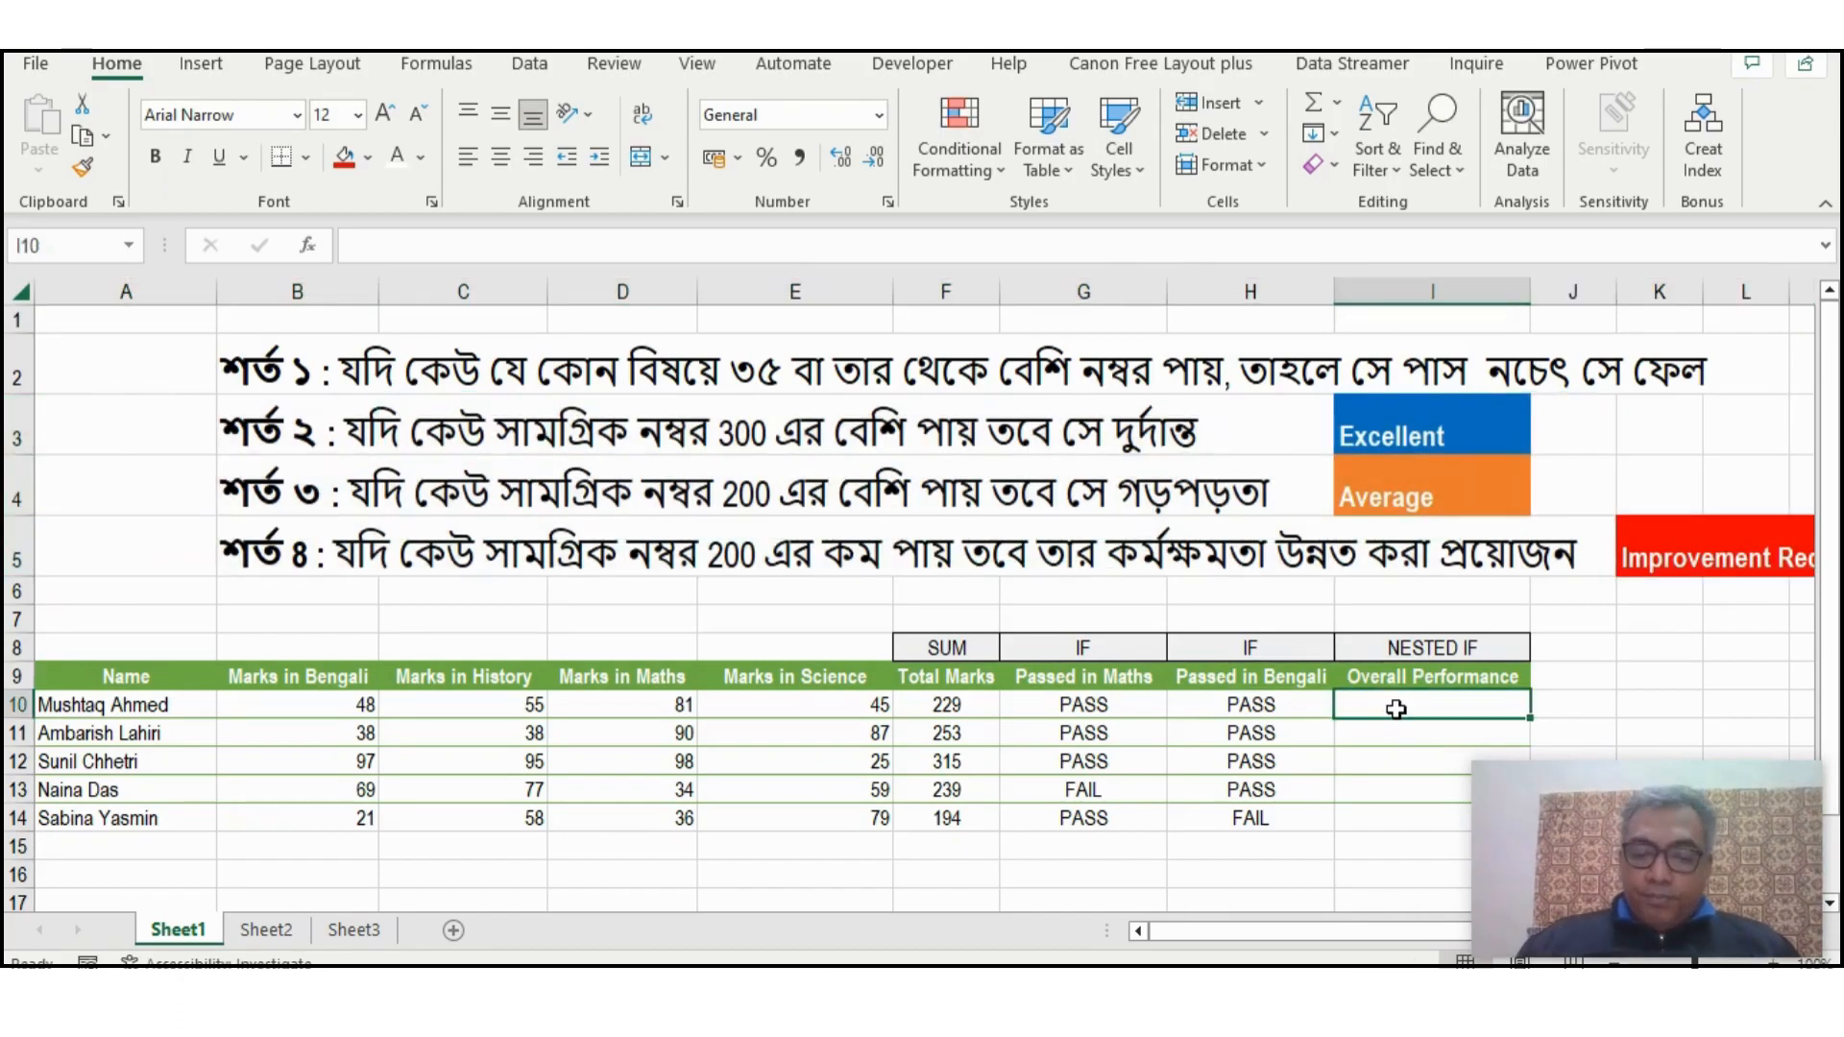
pyautogui.write('=')
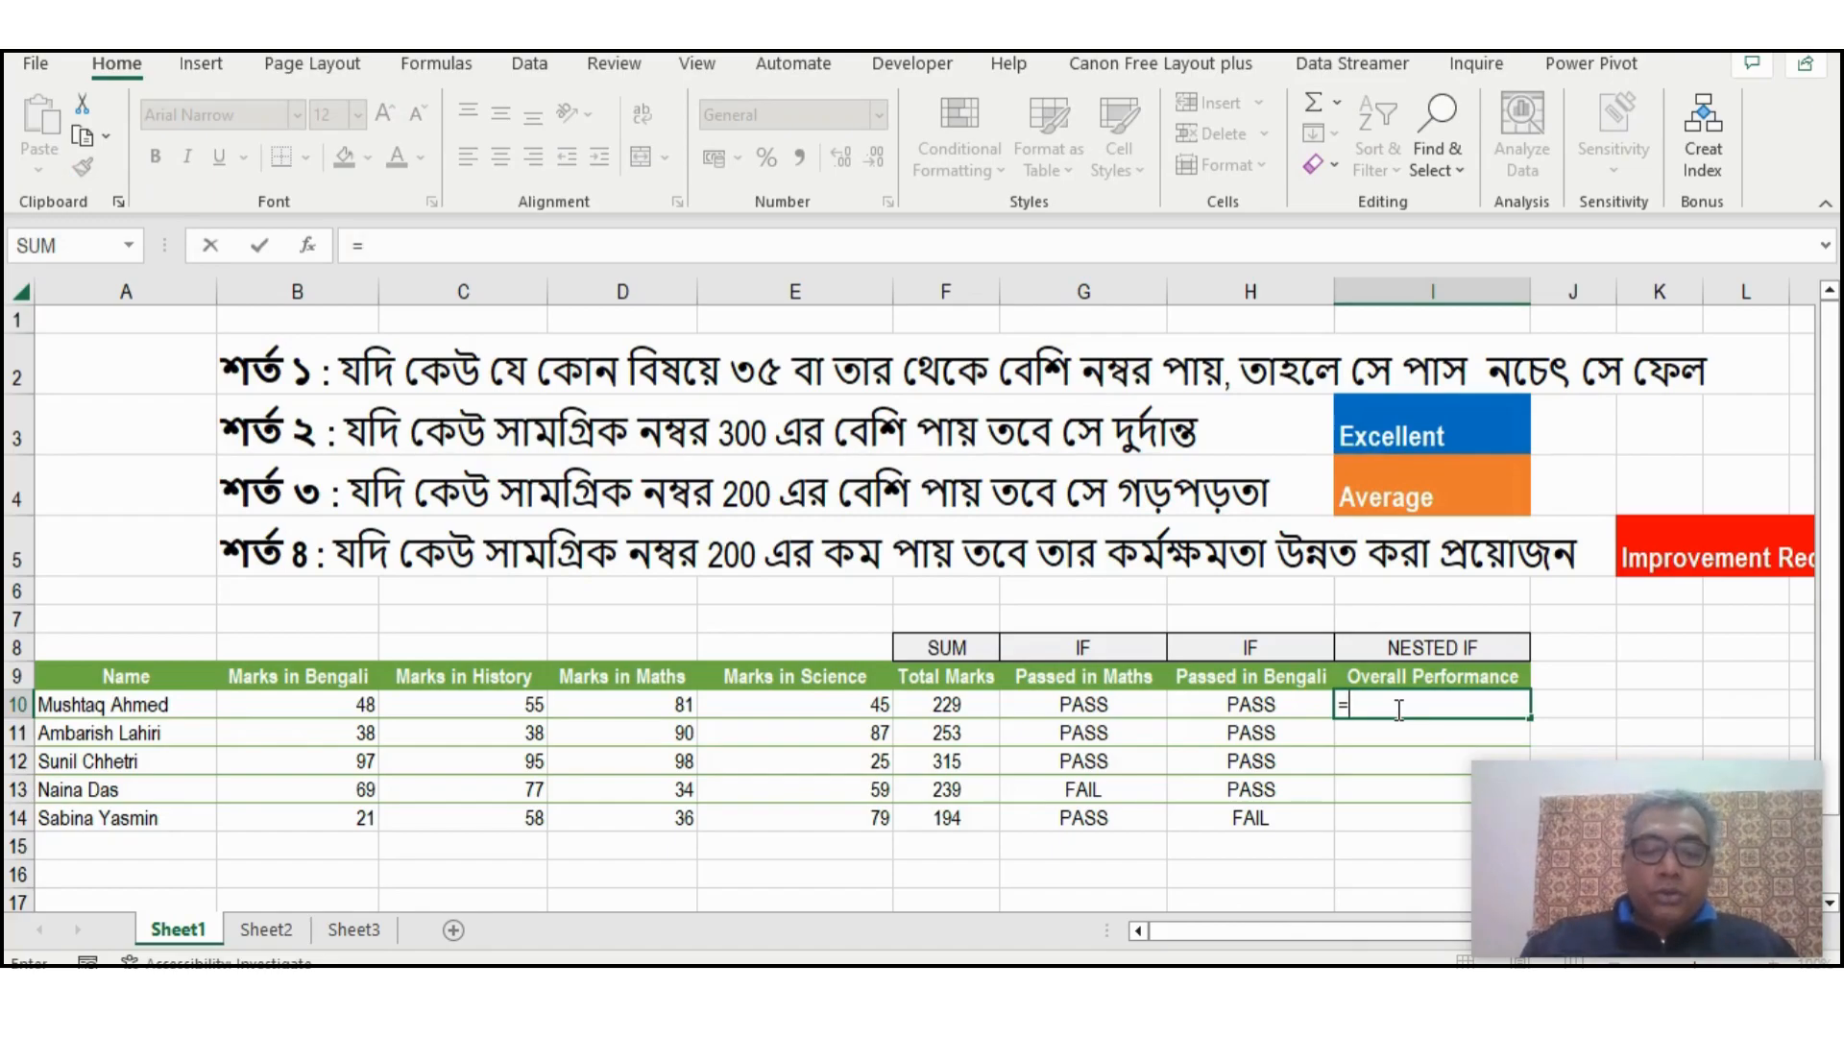
pyautogui.write('if')
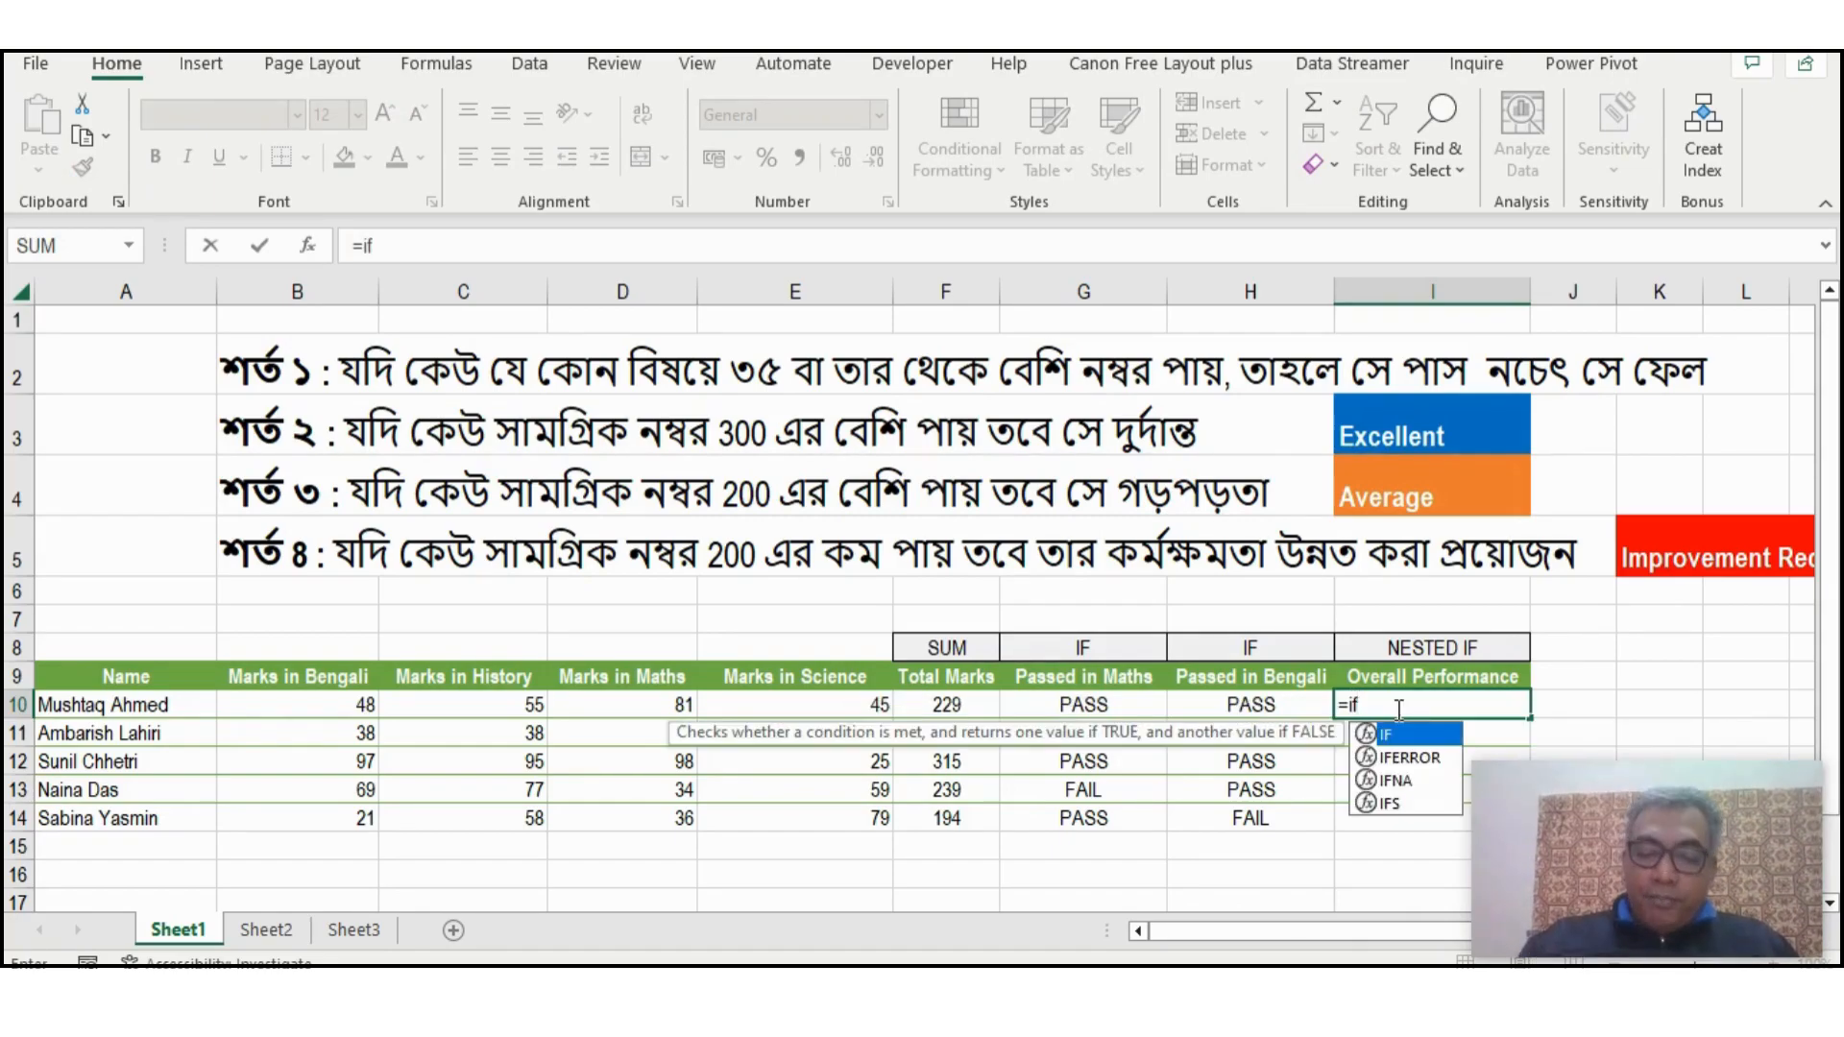
pyautogui.write('(')
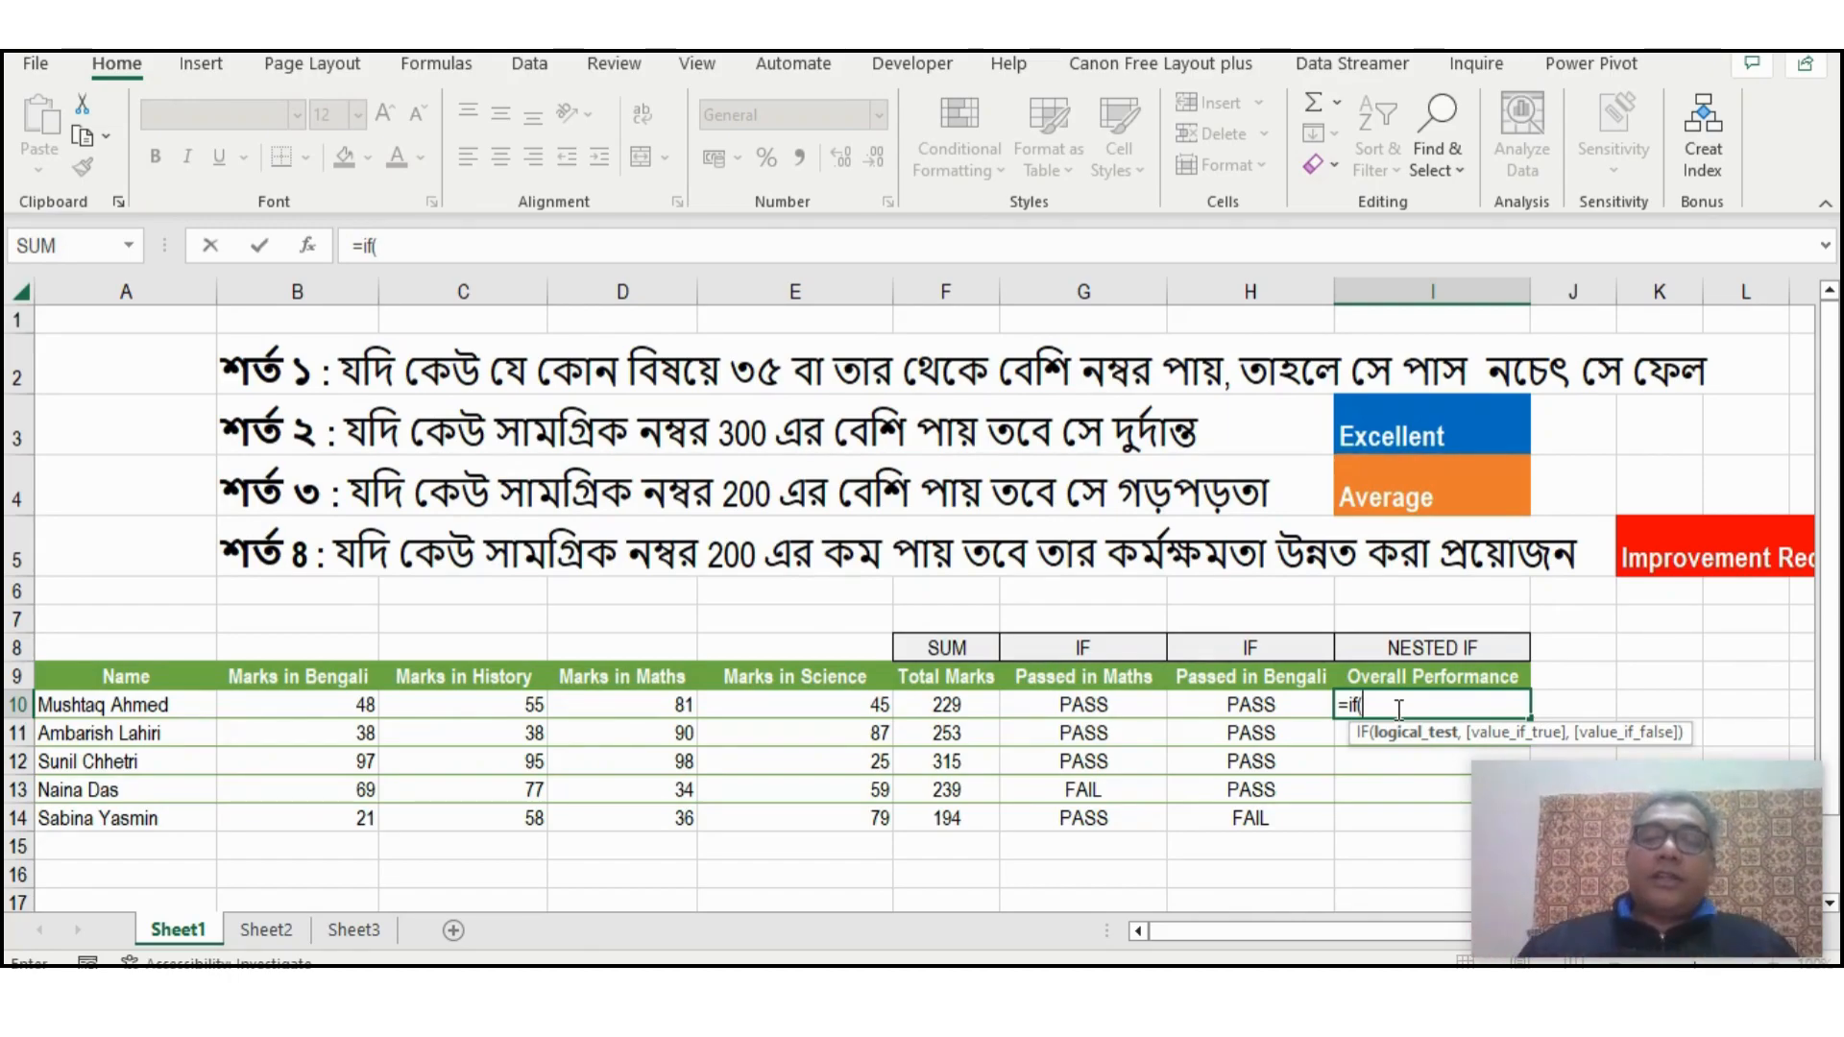
pyautogui.click(947, 707)
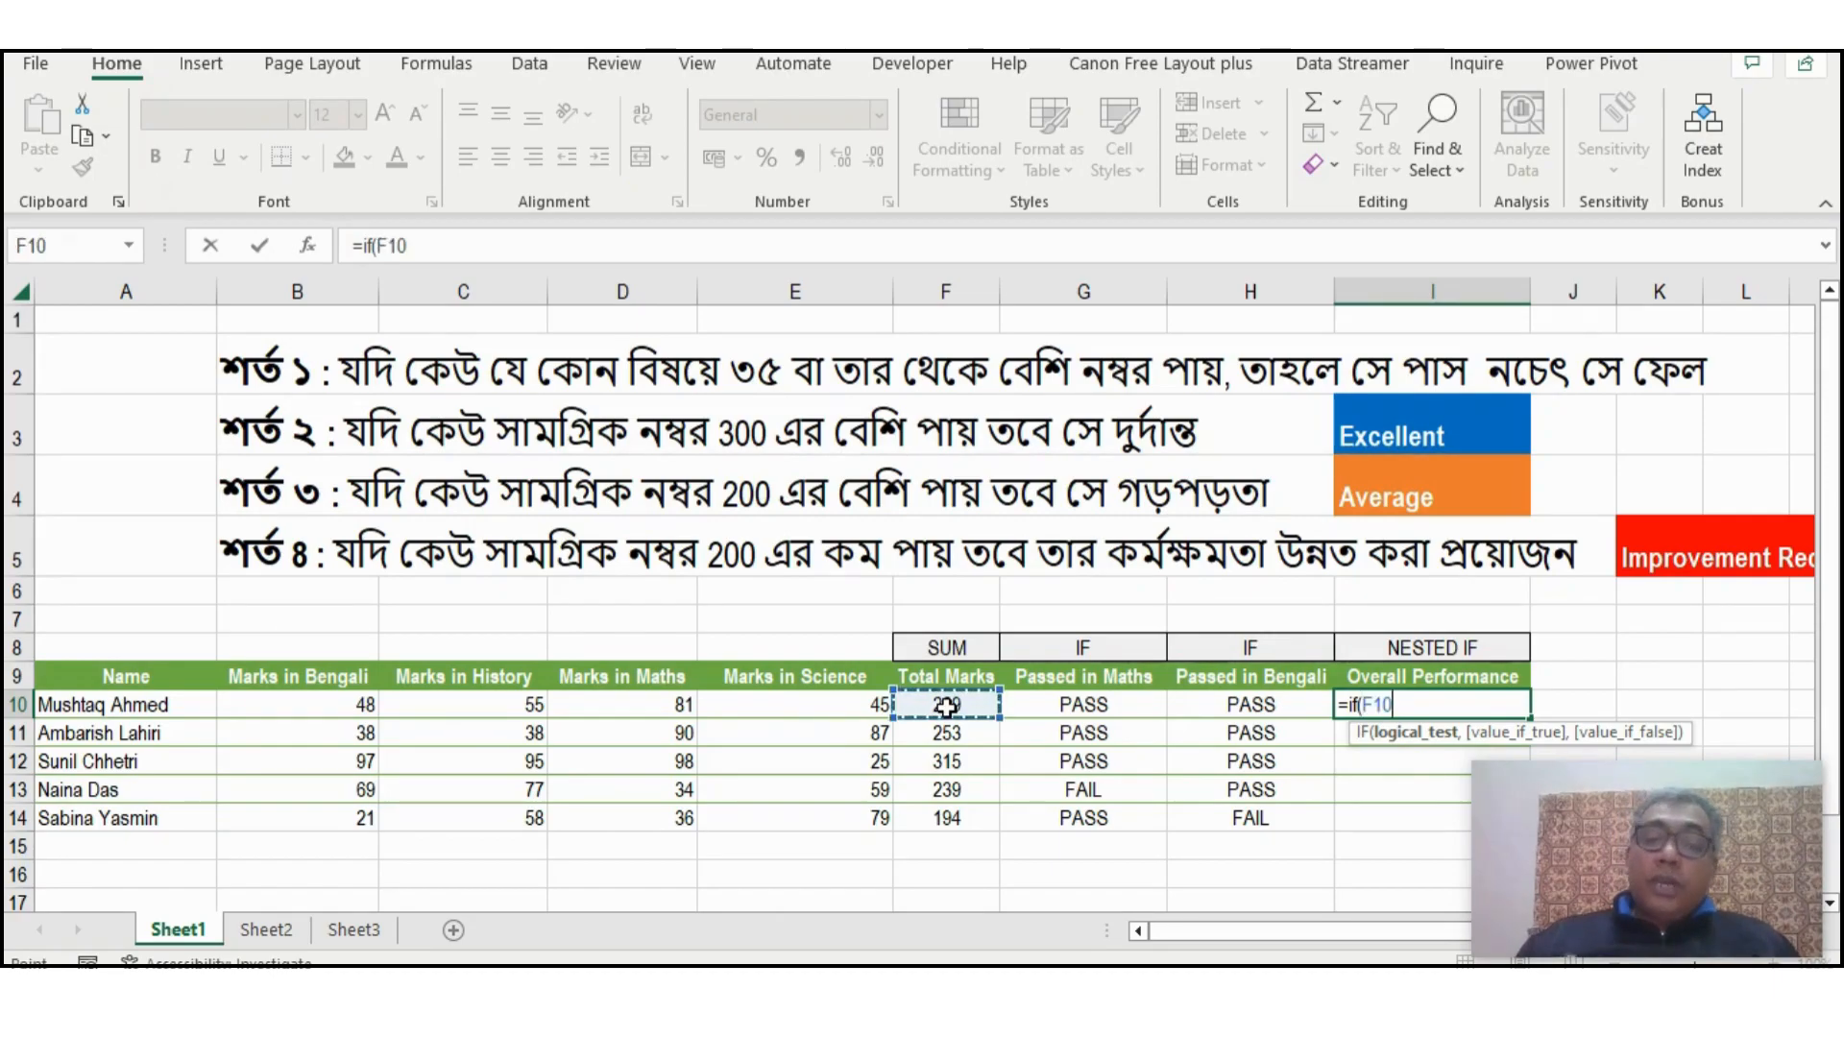
pyautogui.write('>300')
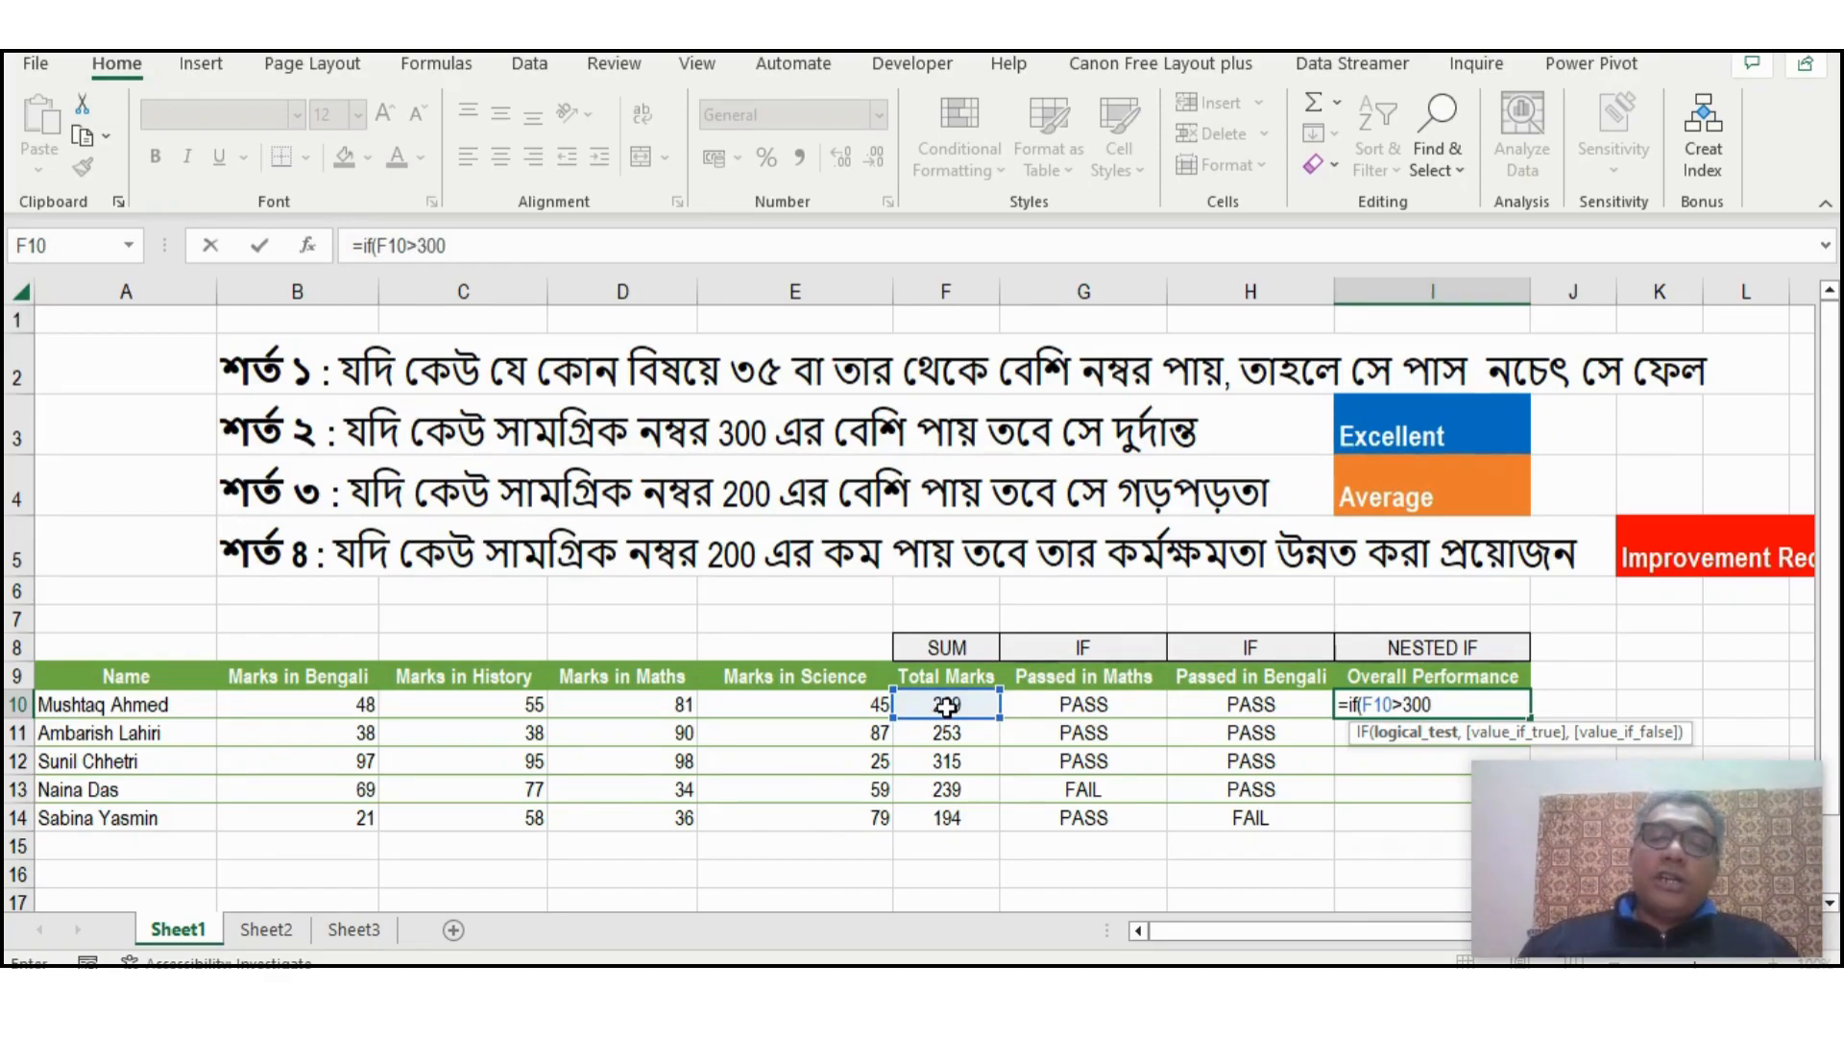
pyautogui.write(',')
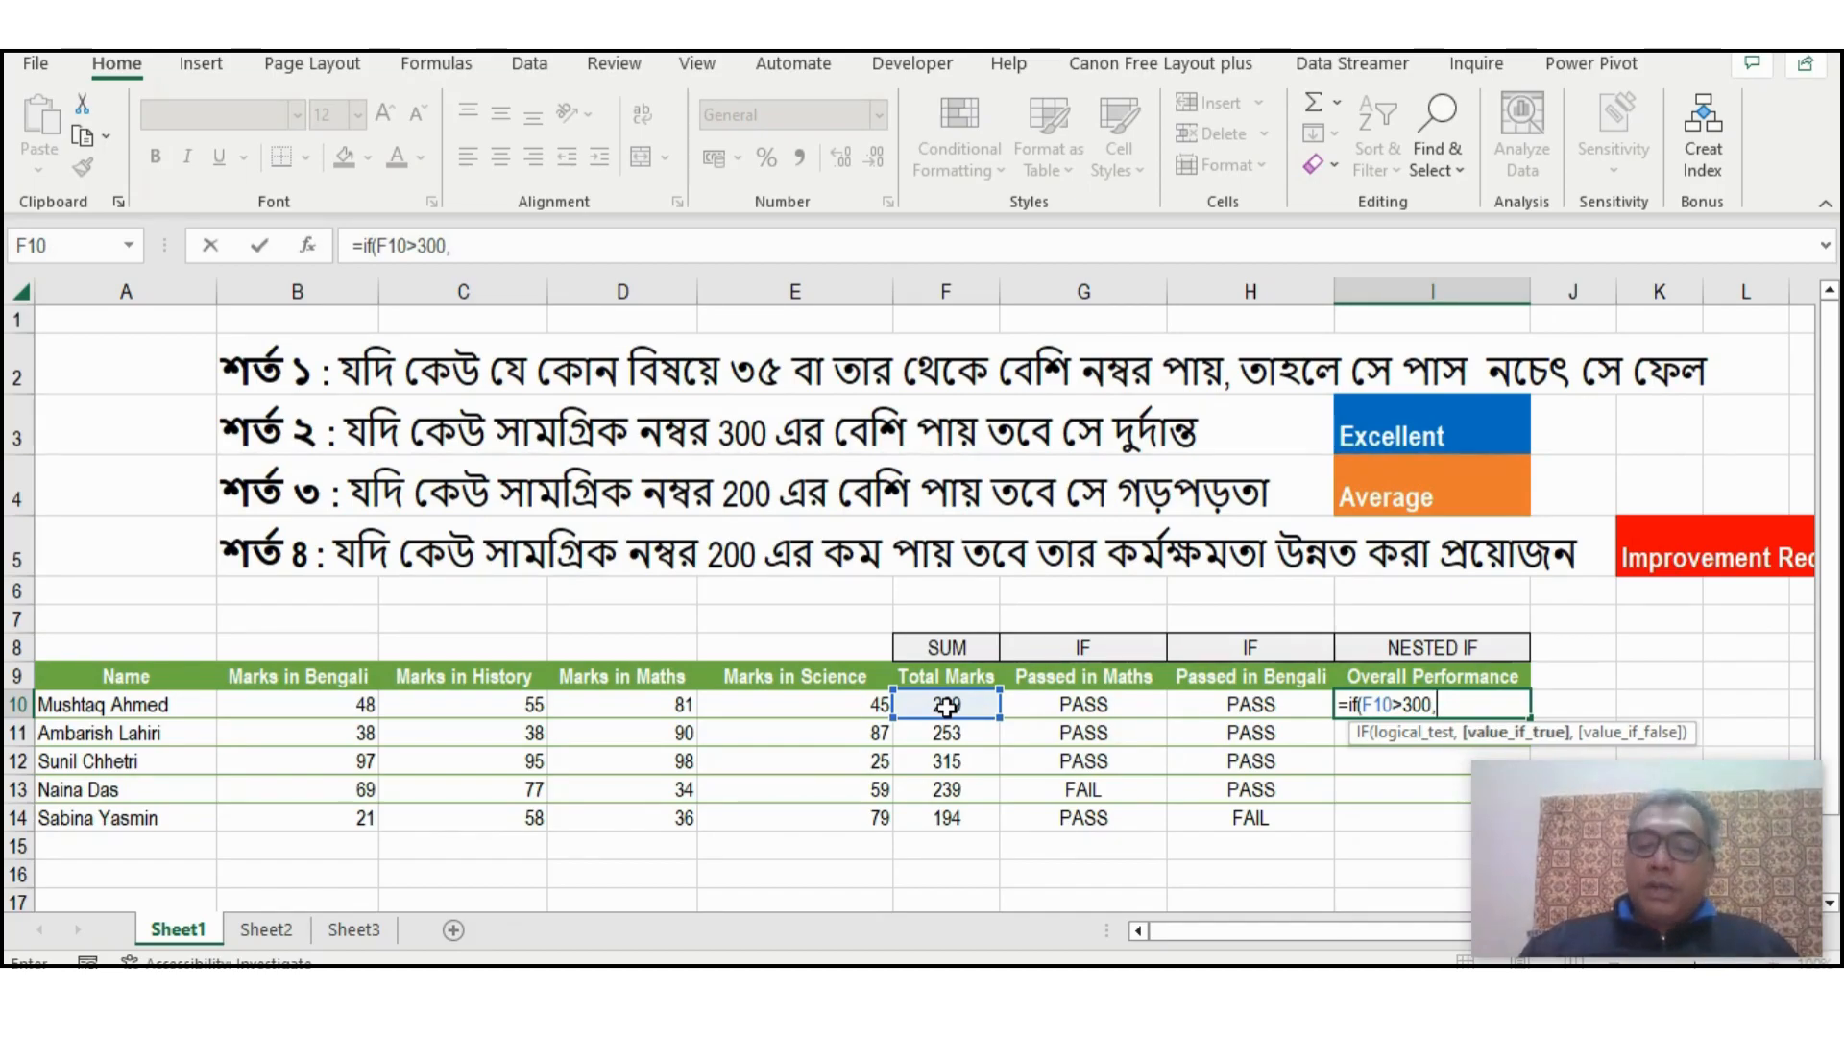
pyautogui.write('"')
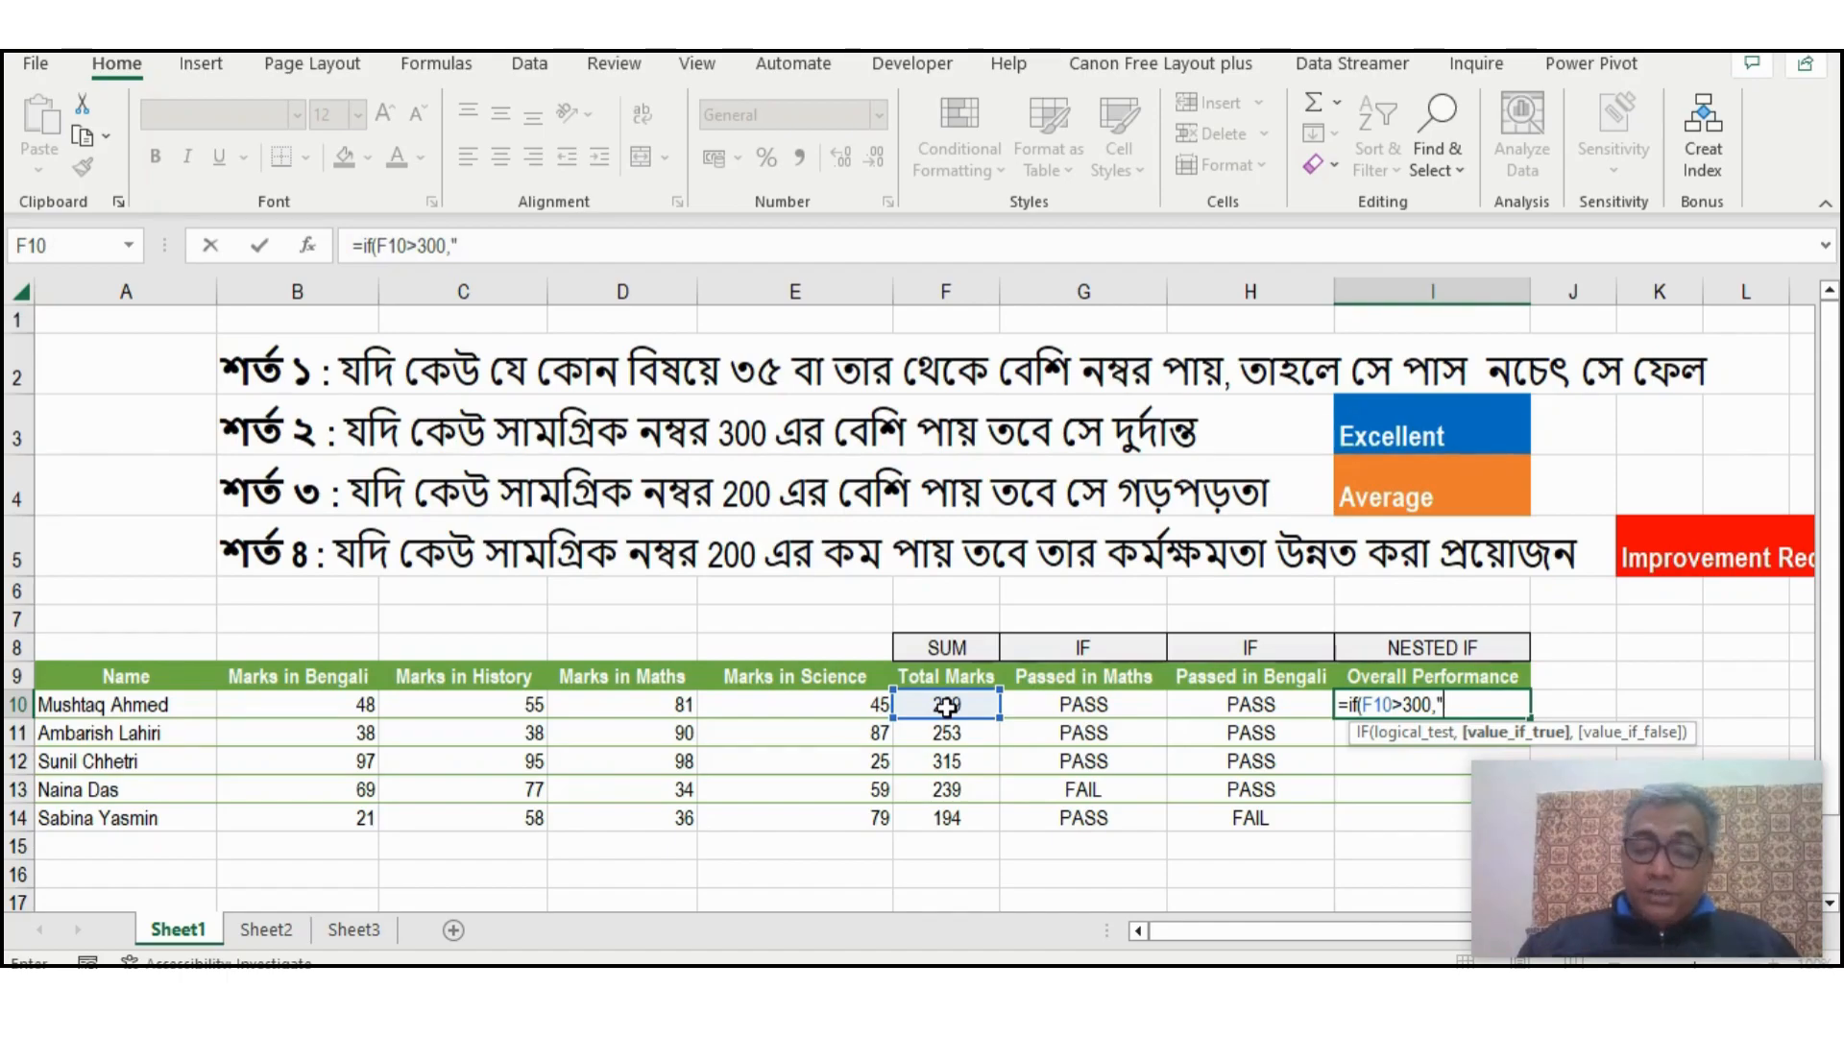
pyautogui.write('E')
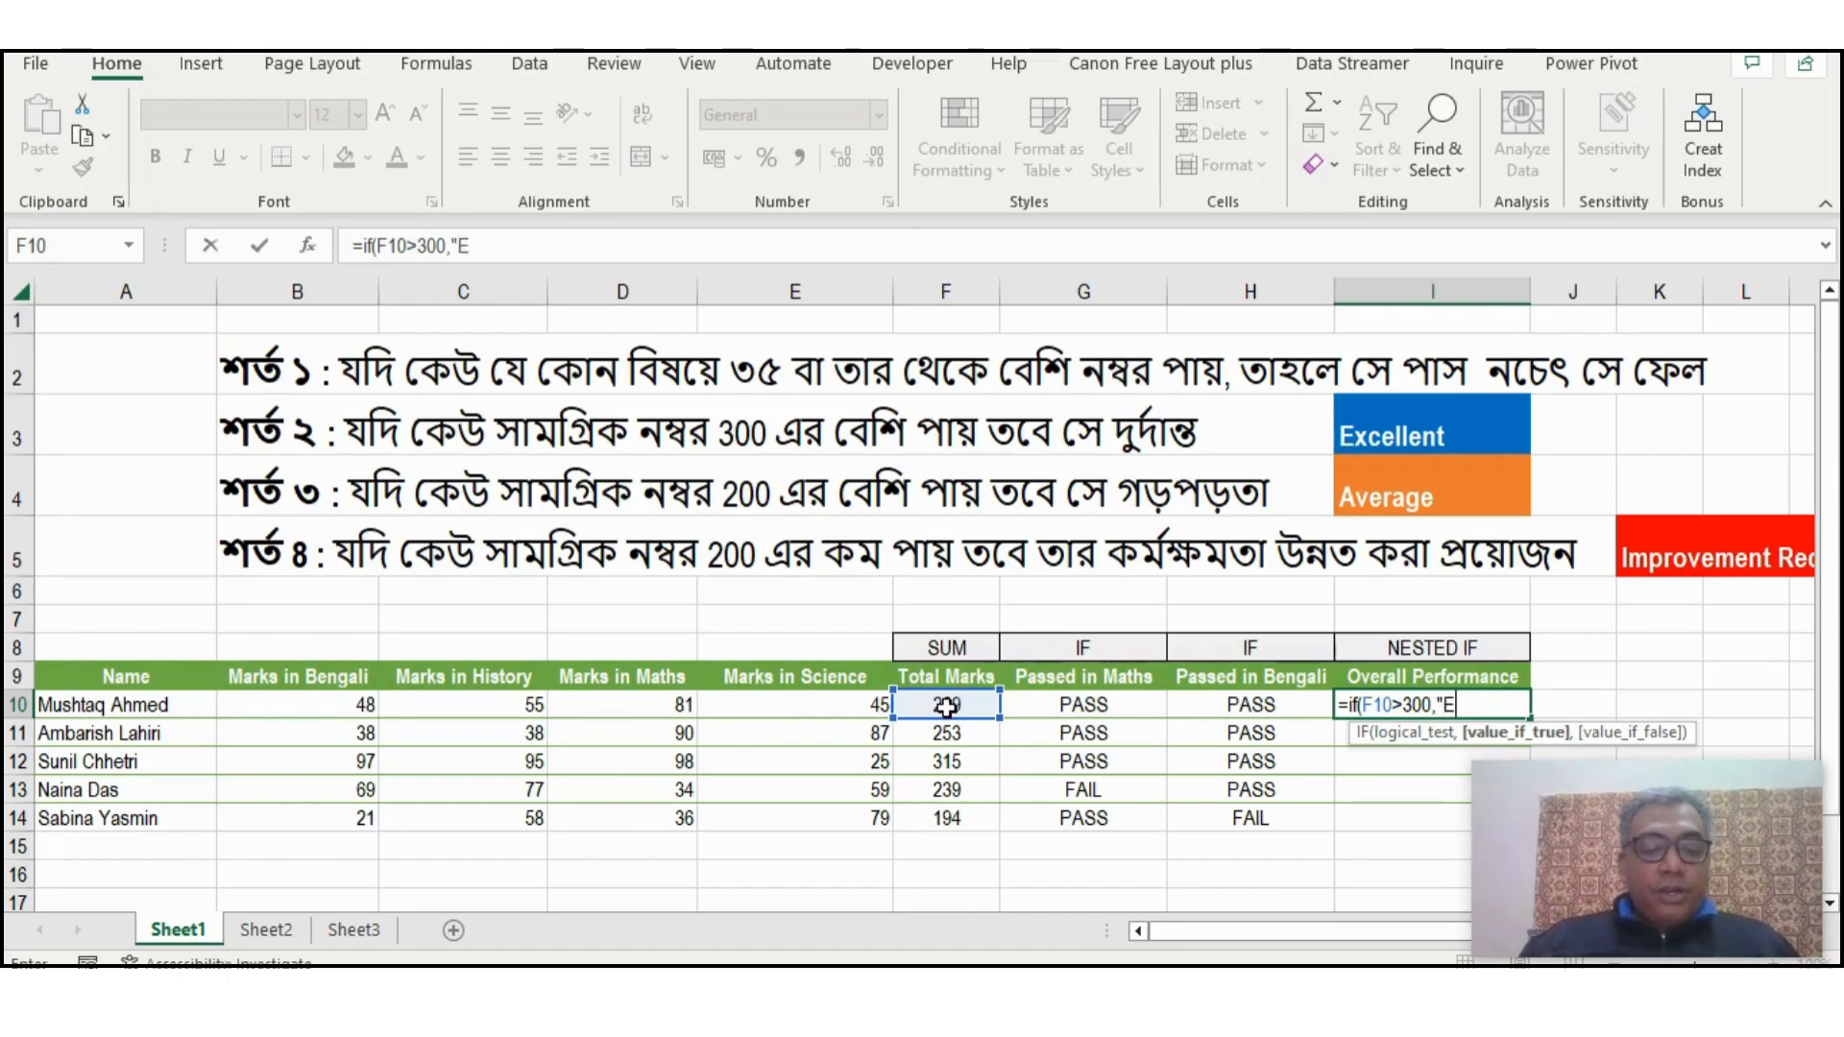
pyautogui.write('xcellent')
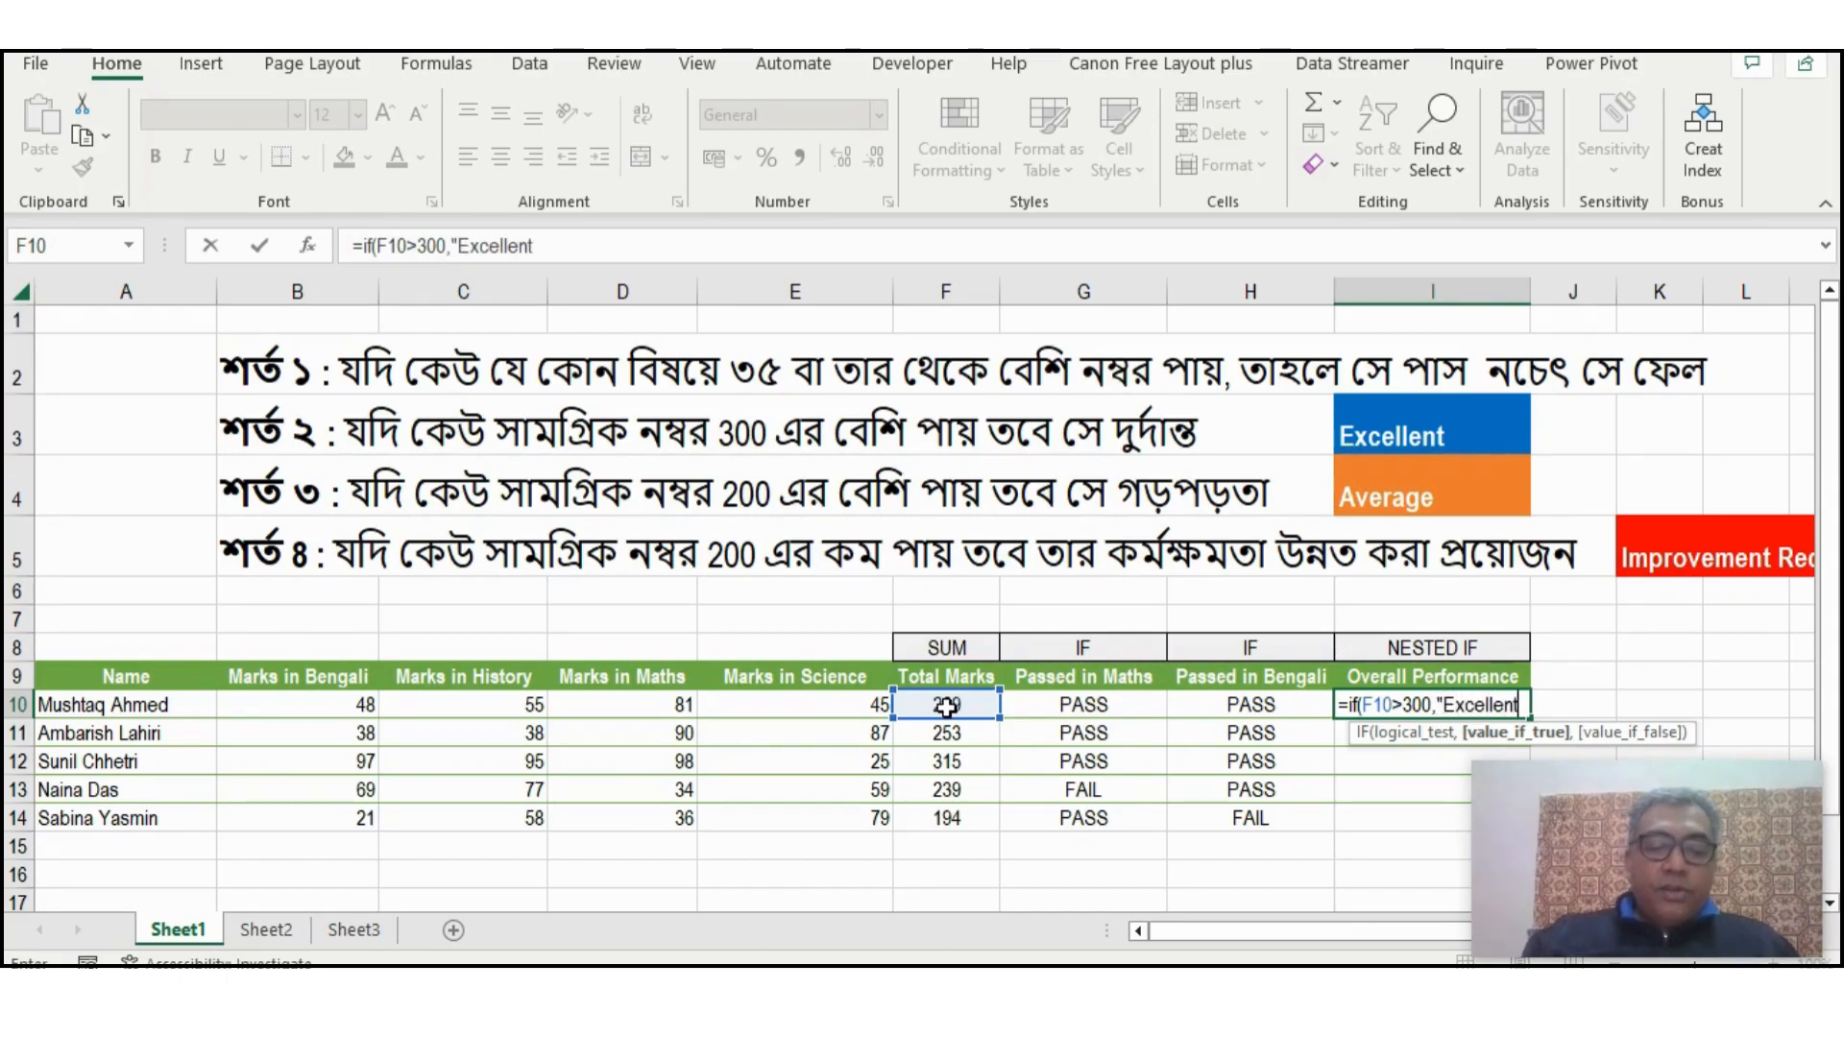
pyautogui.write('"')
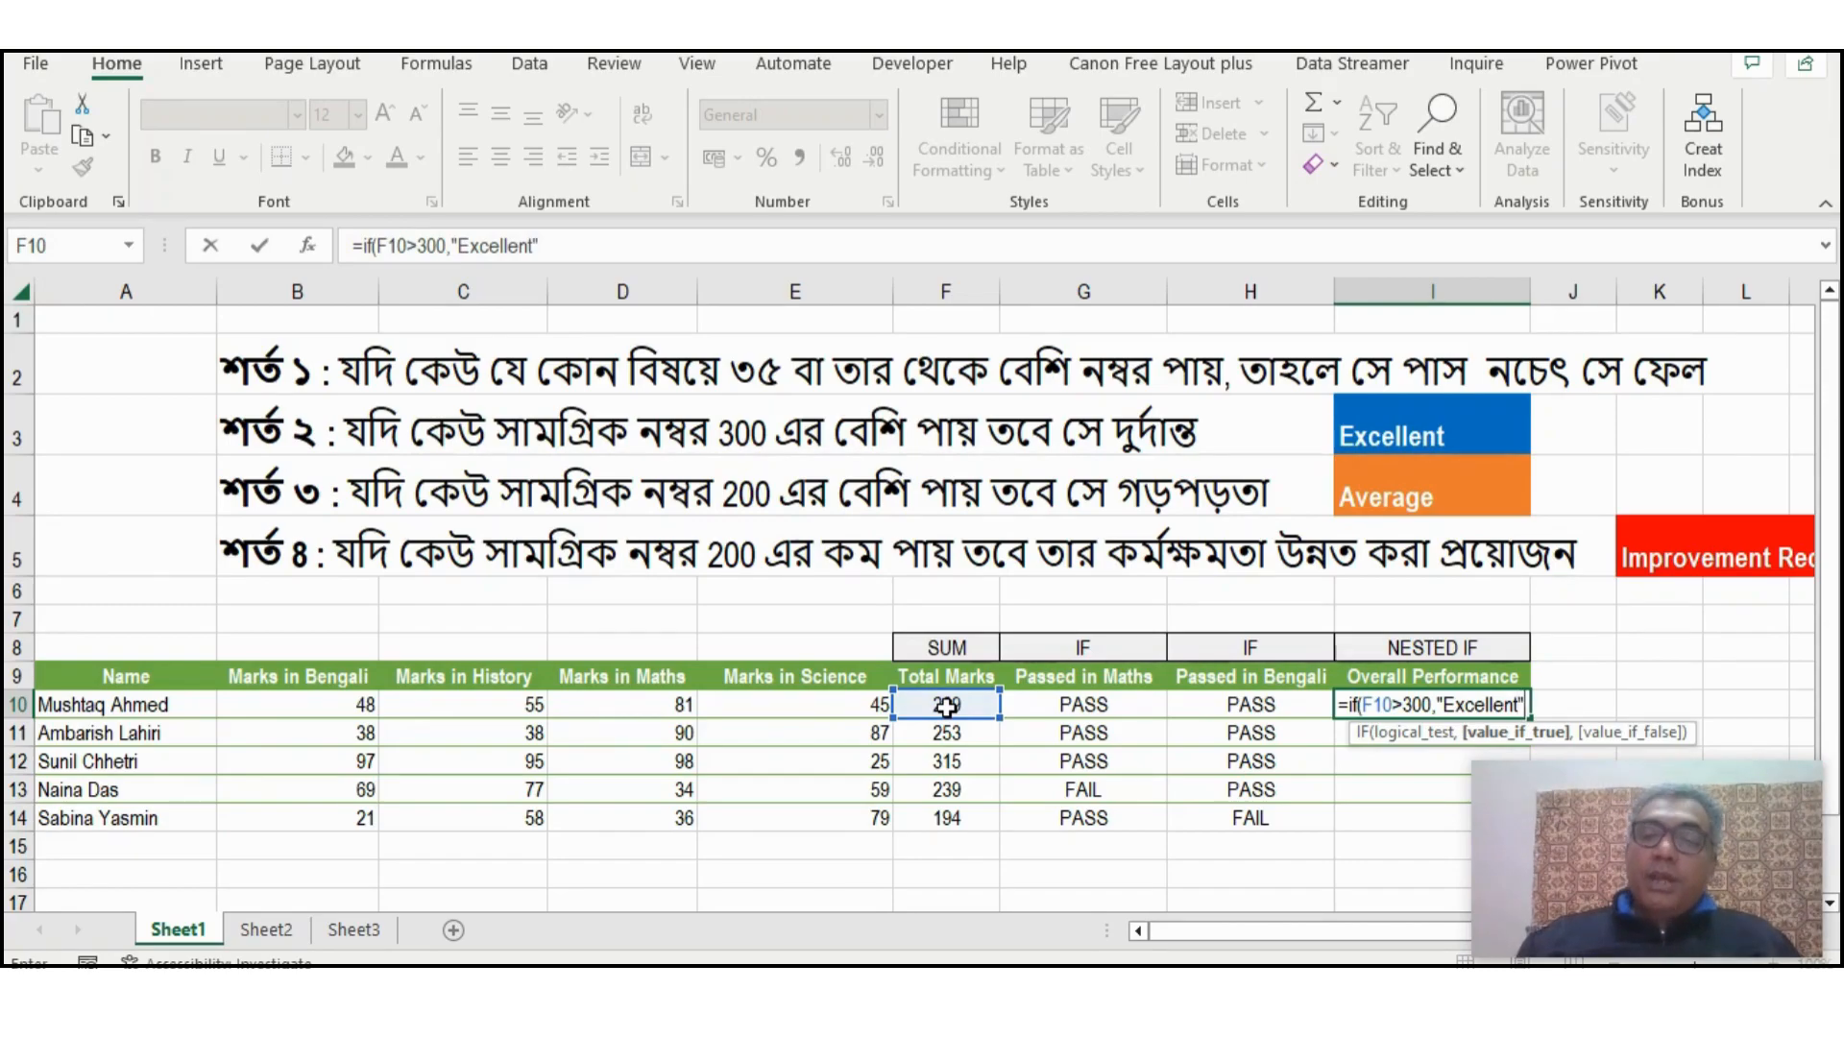
# Add a second IF as the false argument of the I10 formula, testing F10>200 and returning "Average" when true
pyautogui.write(',')
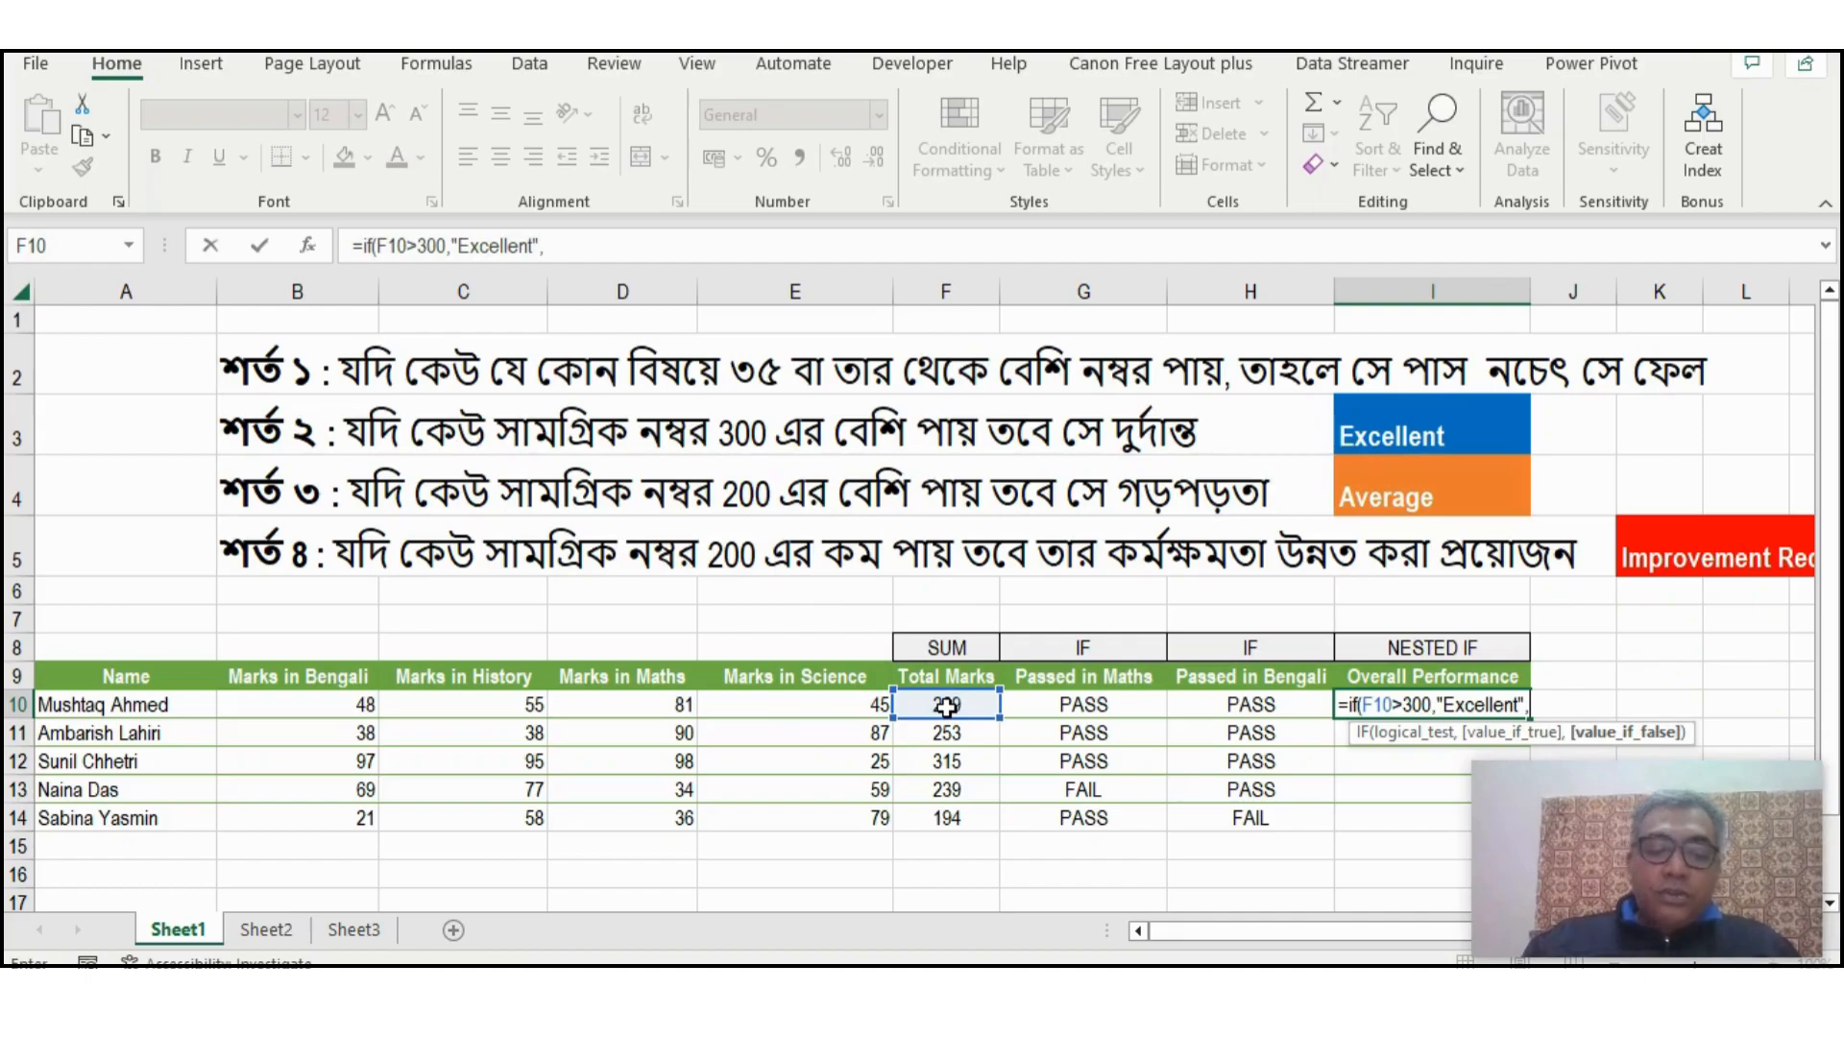
pyautogui.write('if')
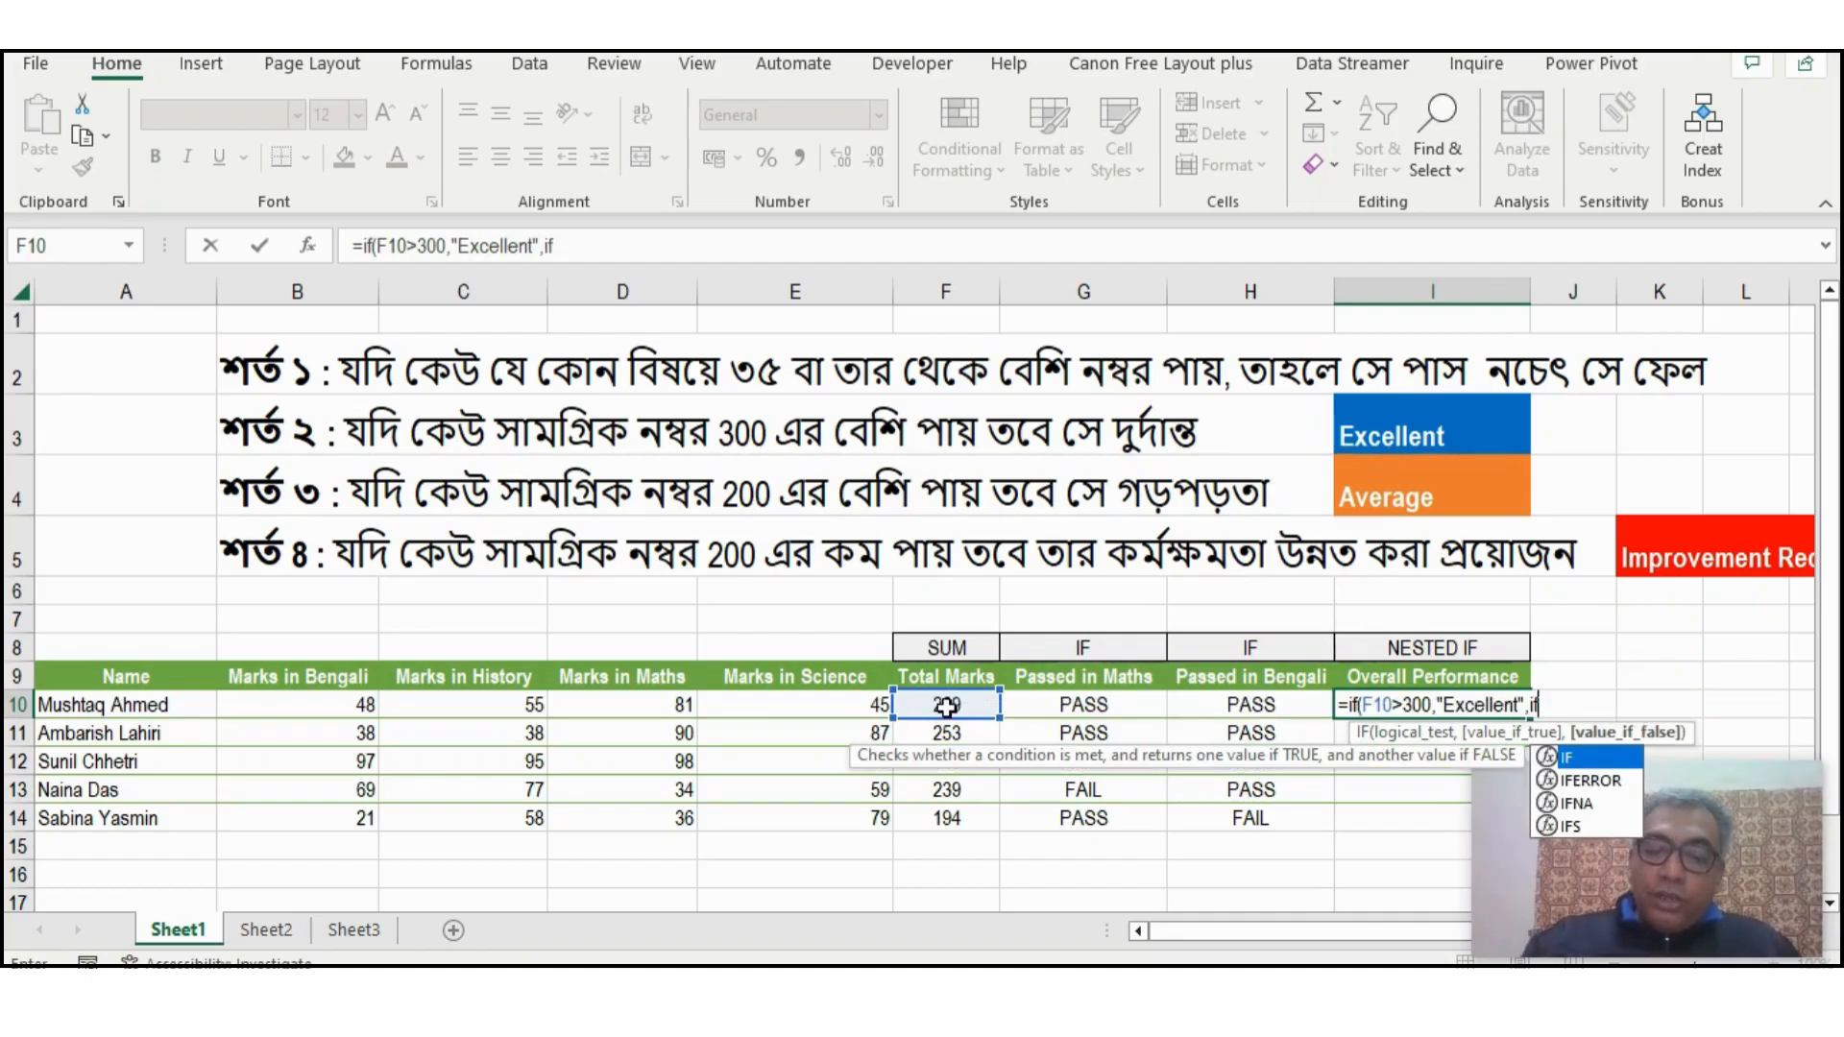
pyautogui.write('(')
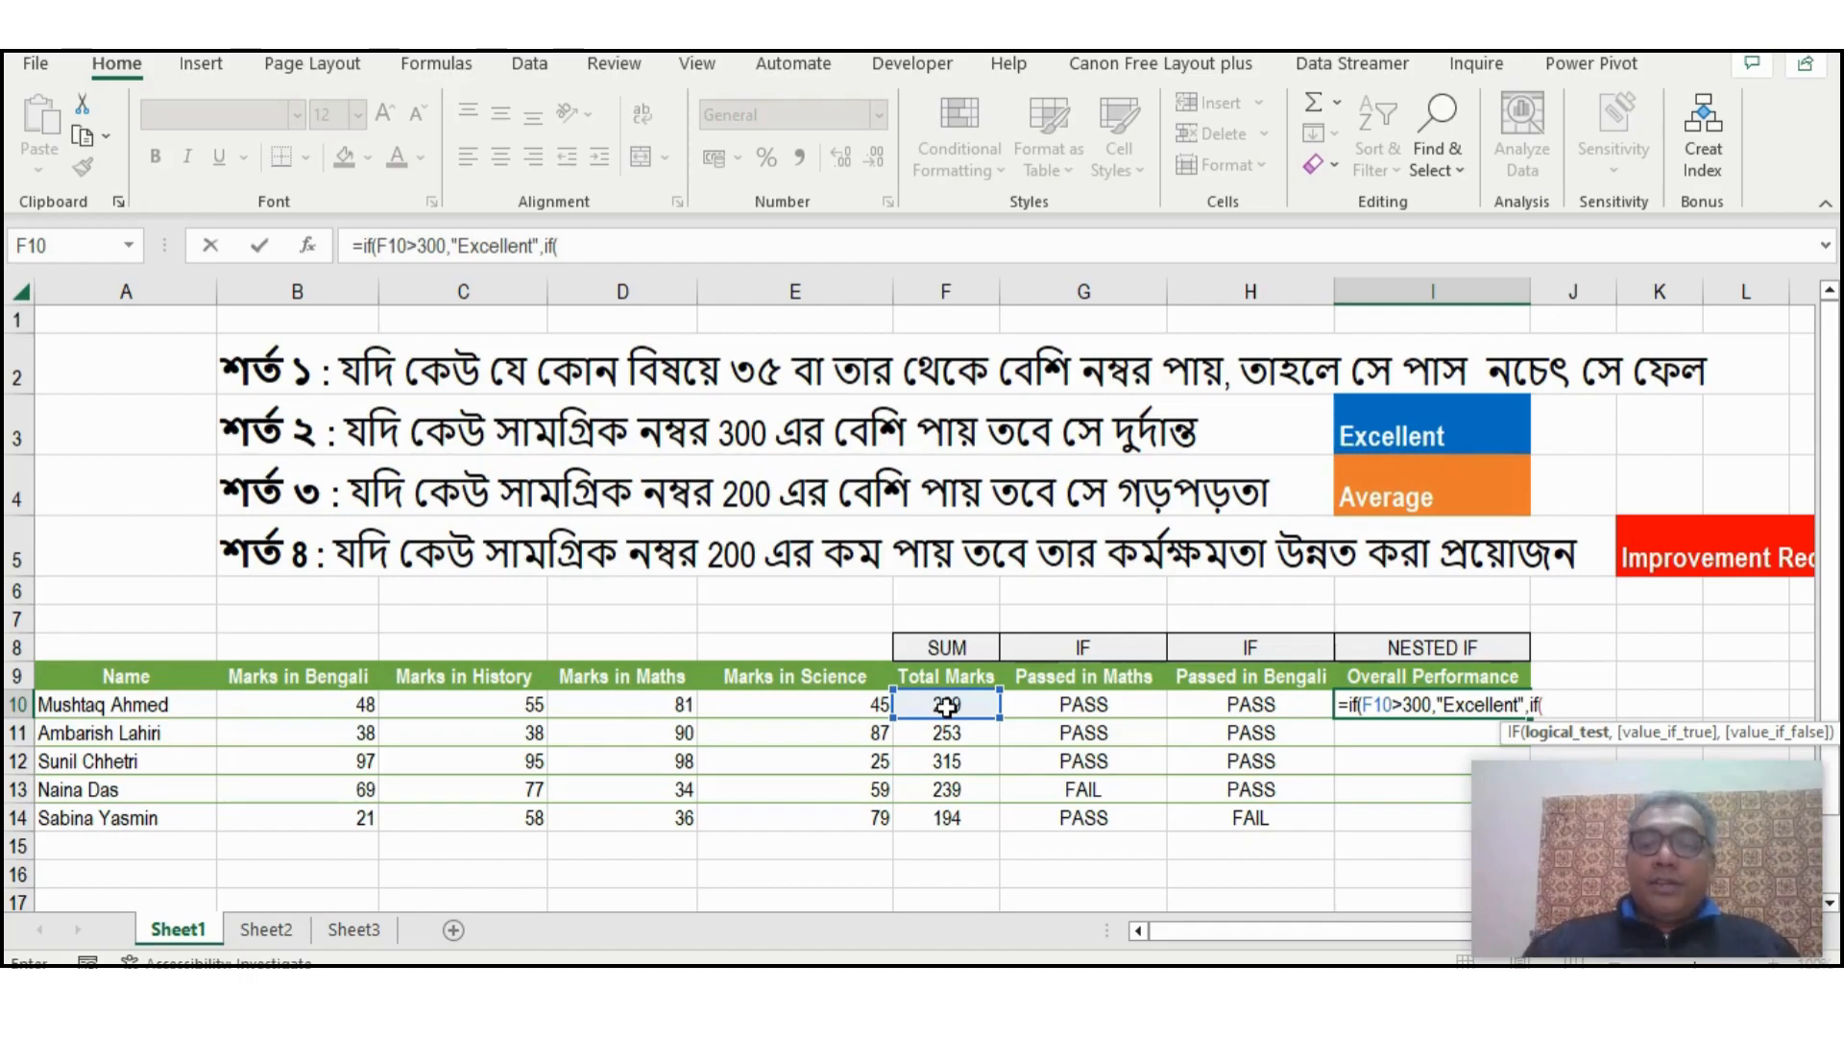
pyautogui.click(947, 705)
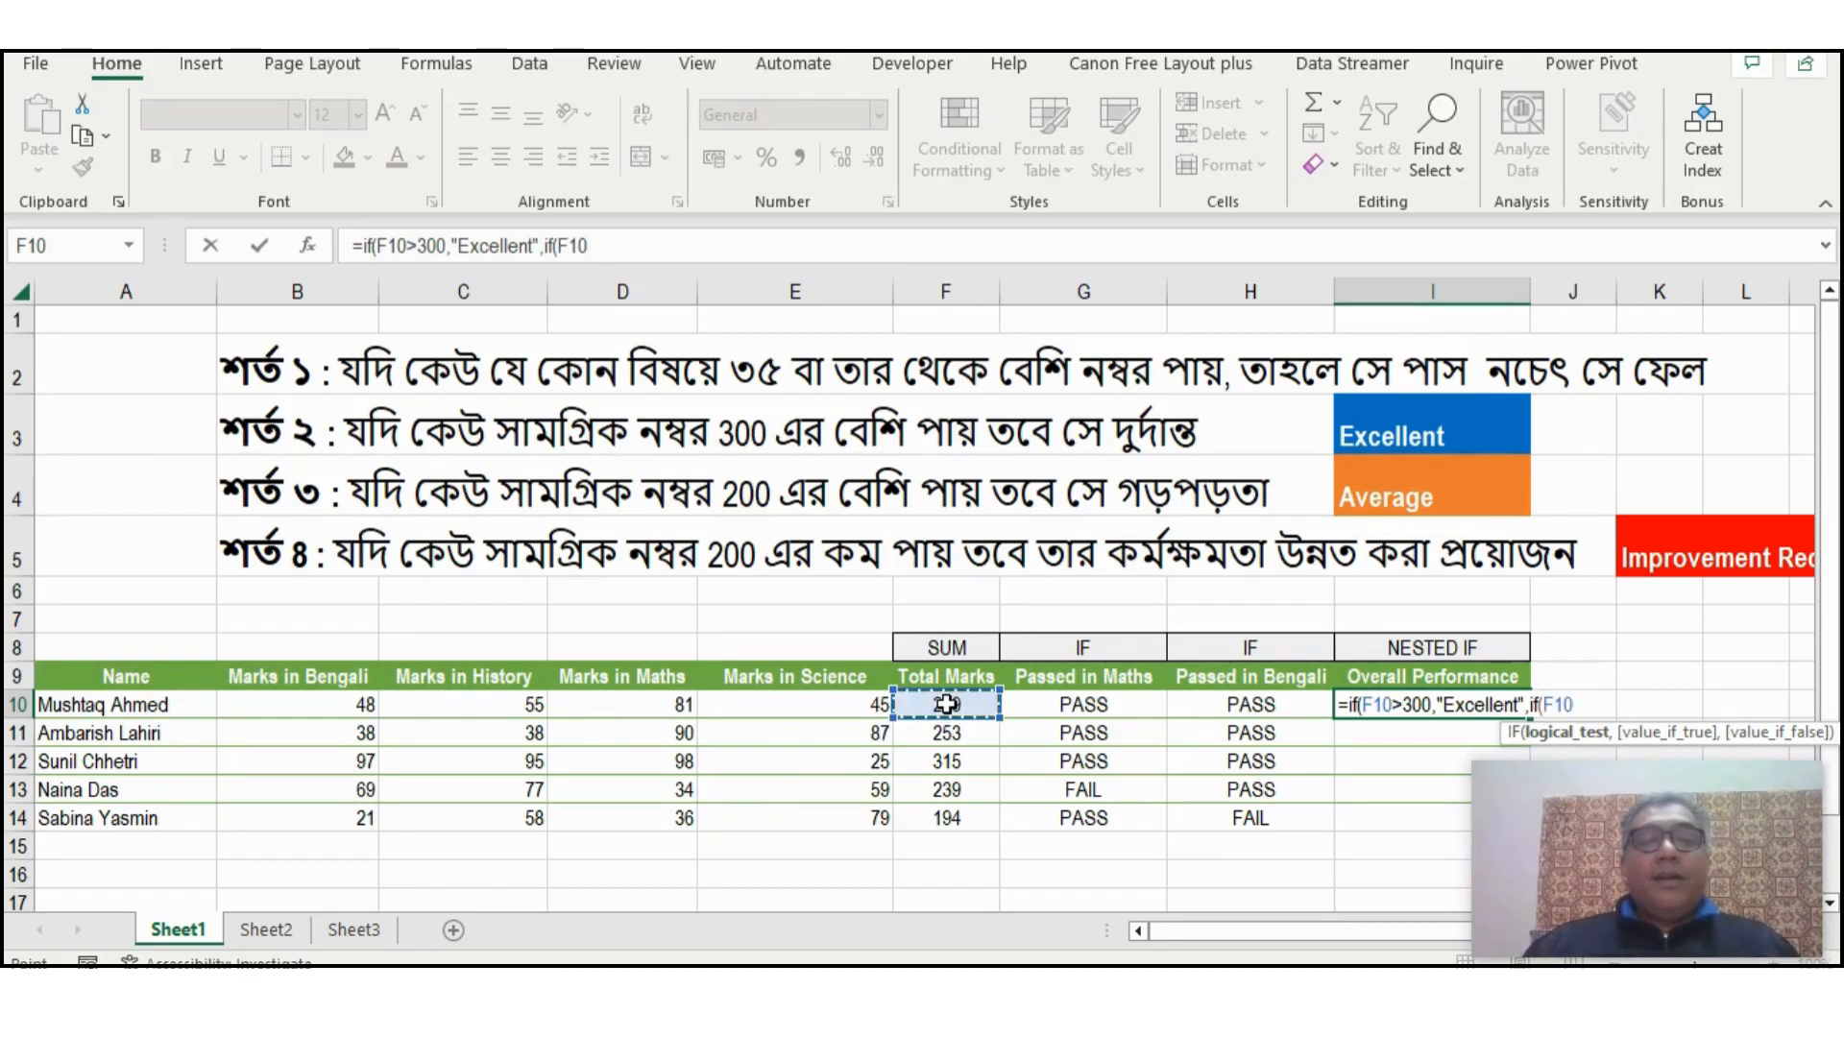
pyautogui.write('>')
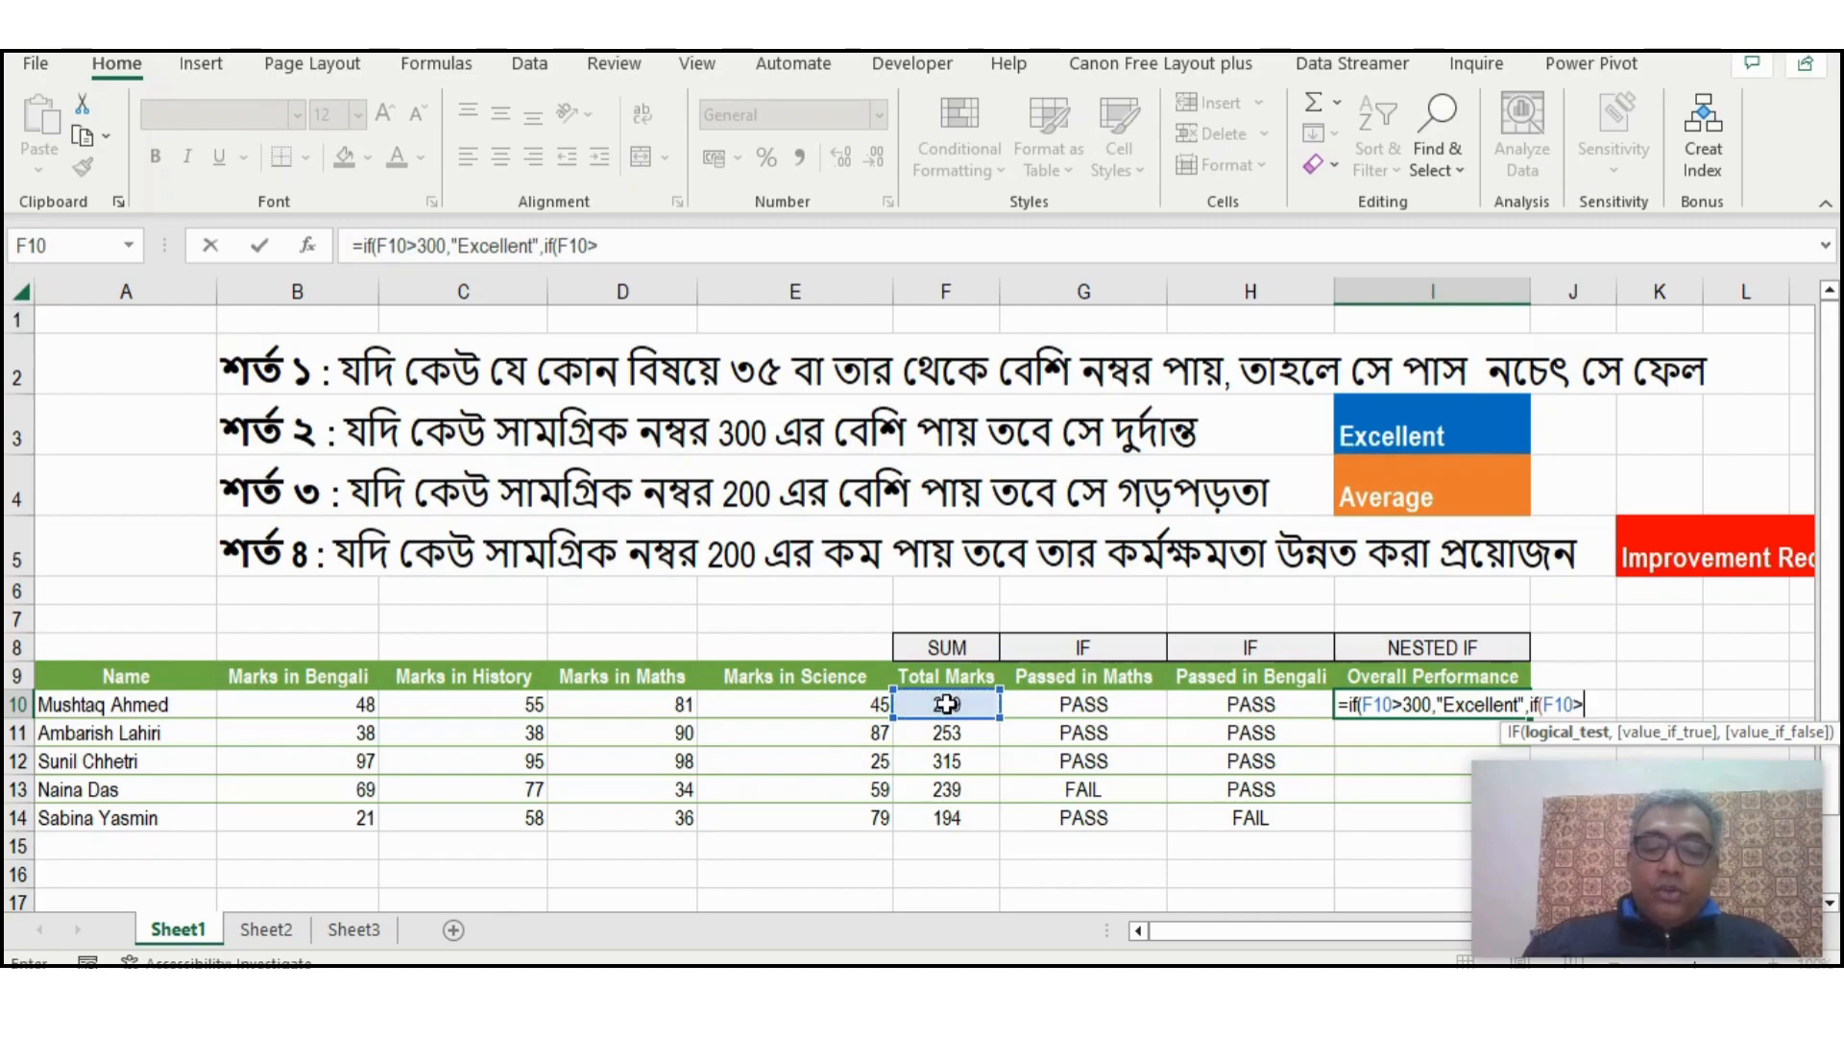
pyautogui.write('200')
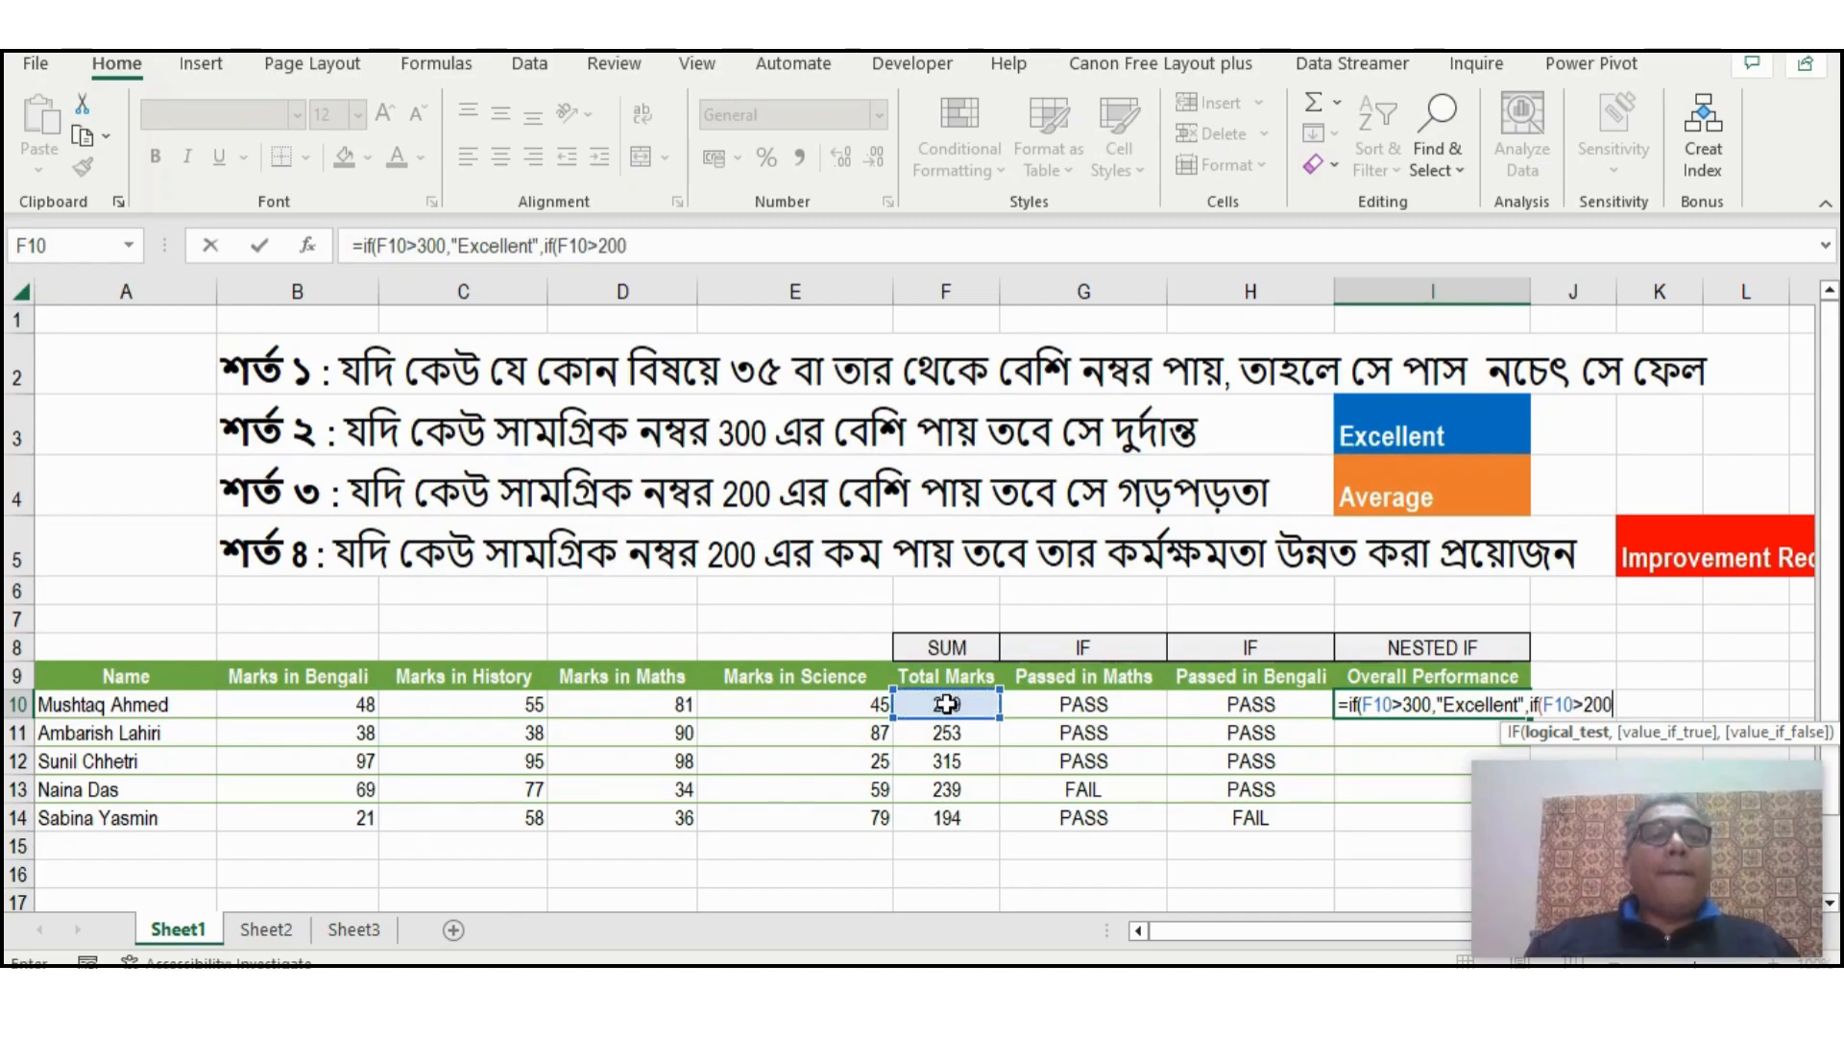
pyautogui.write(',')
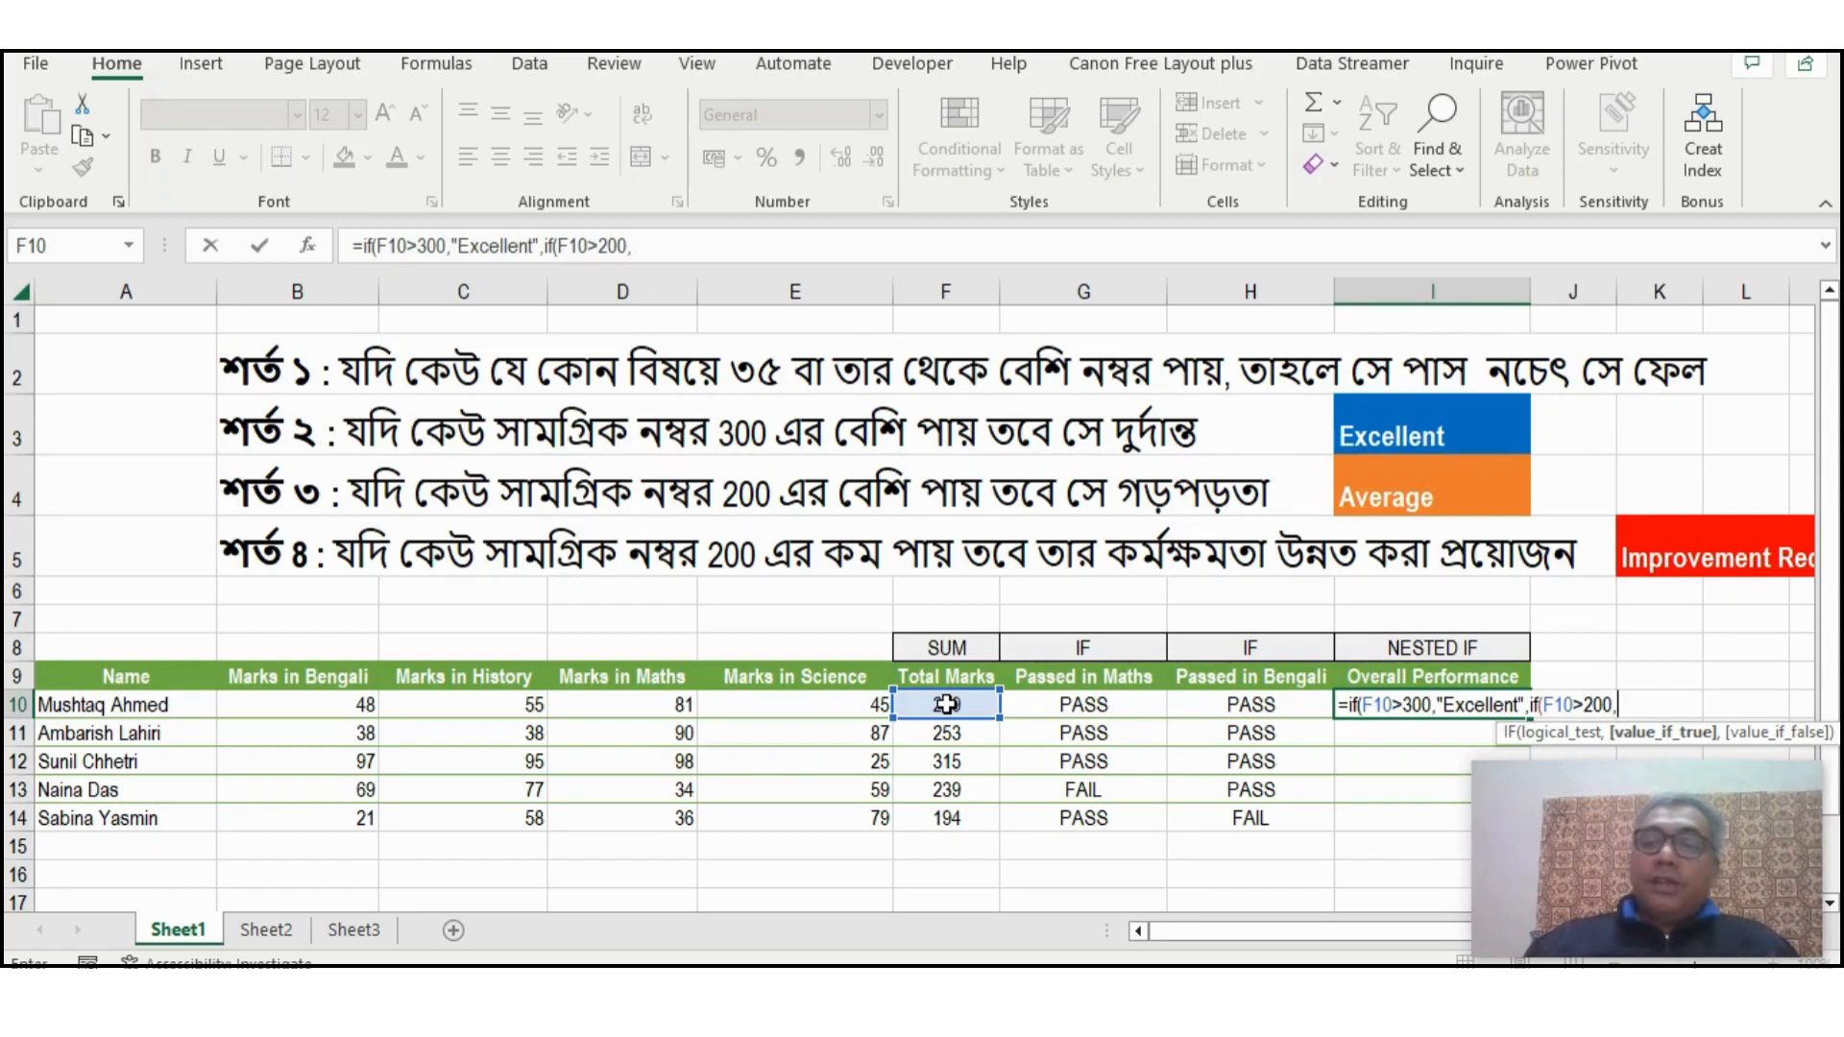
pyautogui.write('"Average')
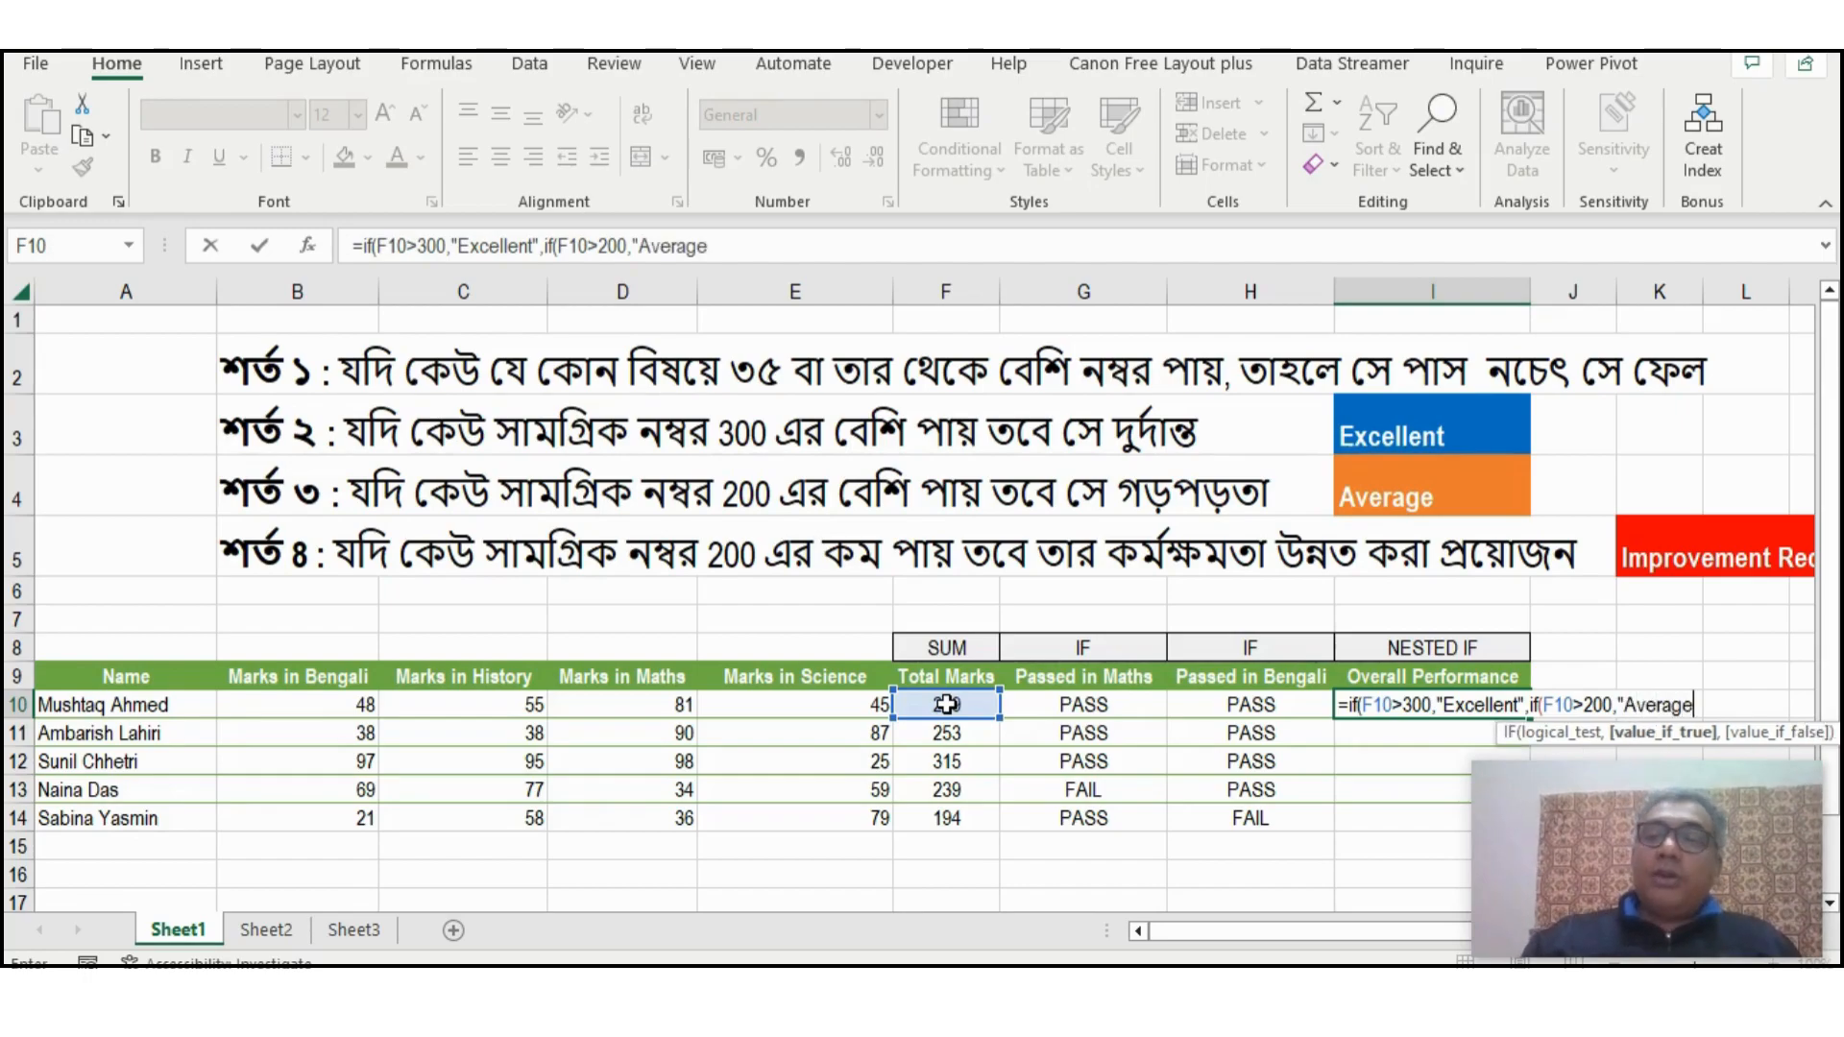
pyautogui.write('",')
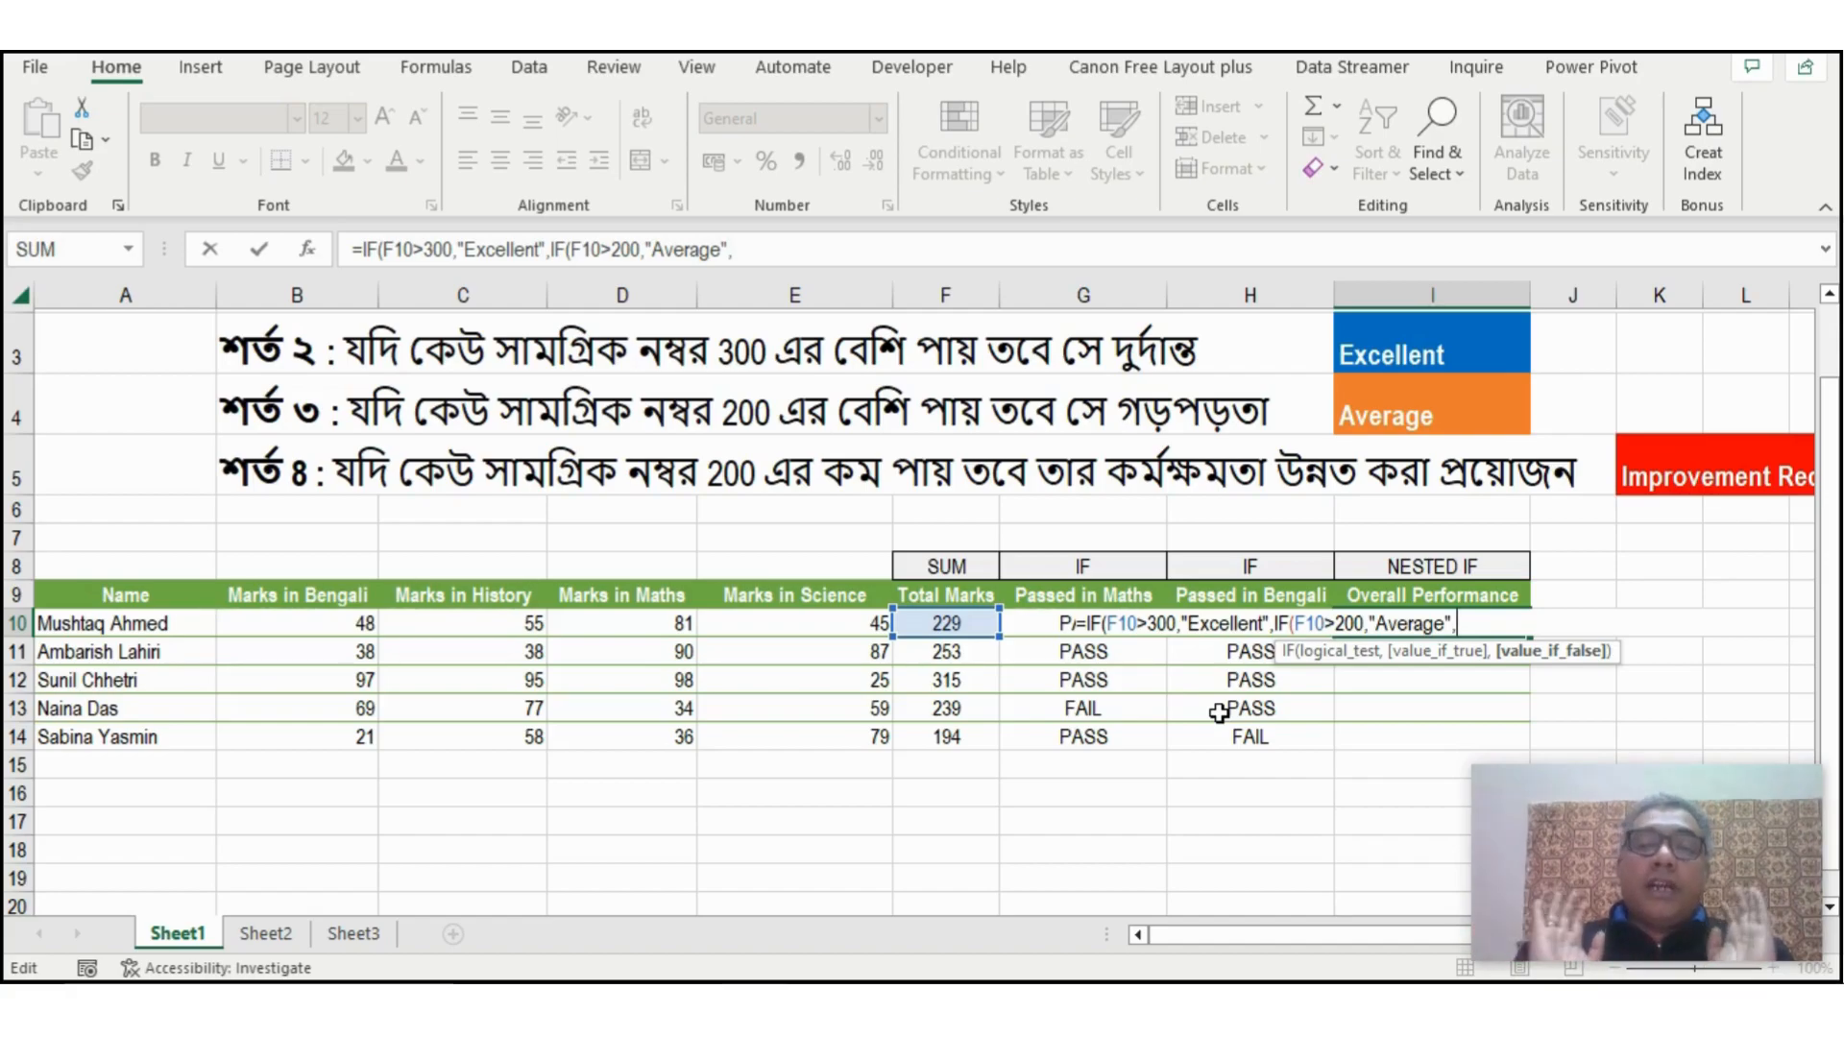
# Complete the I10 formula with "Improvement Required" as the final false value, close both IF functions, and enter it
pyautogui.write('"Impr')
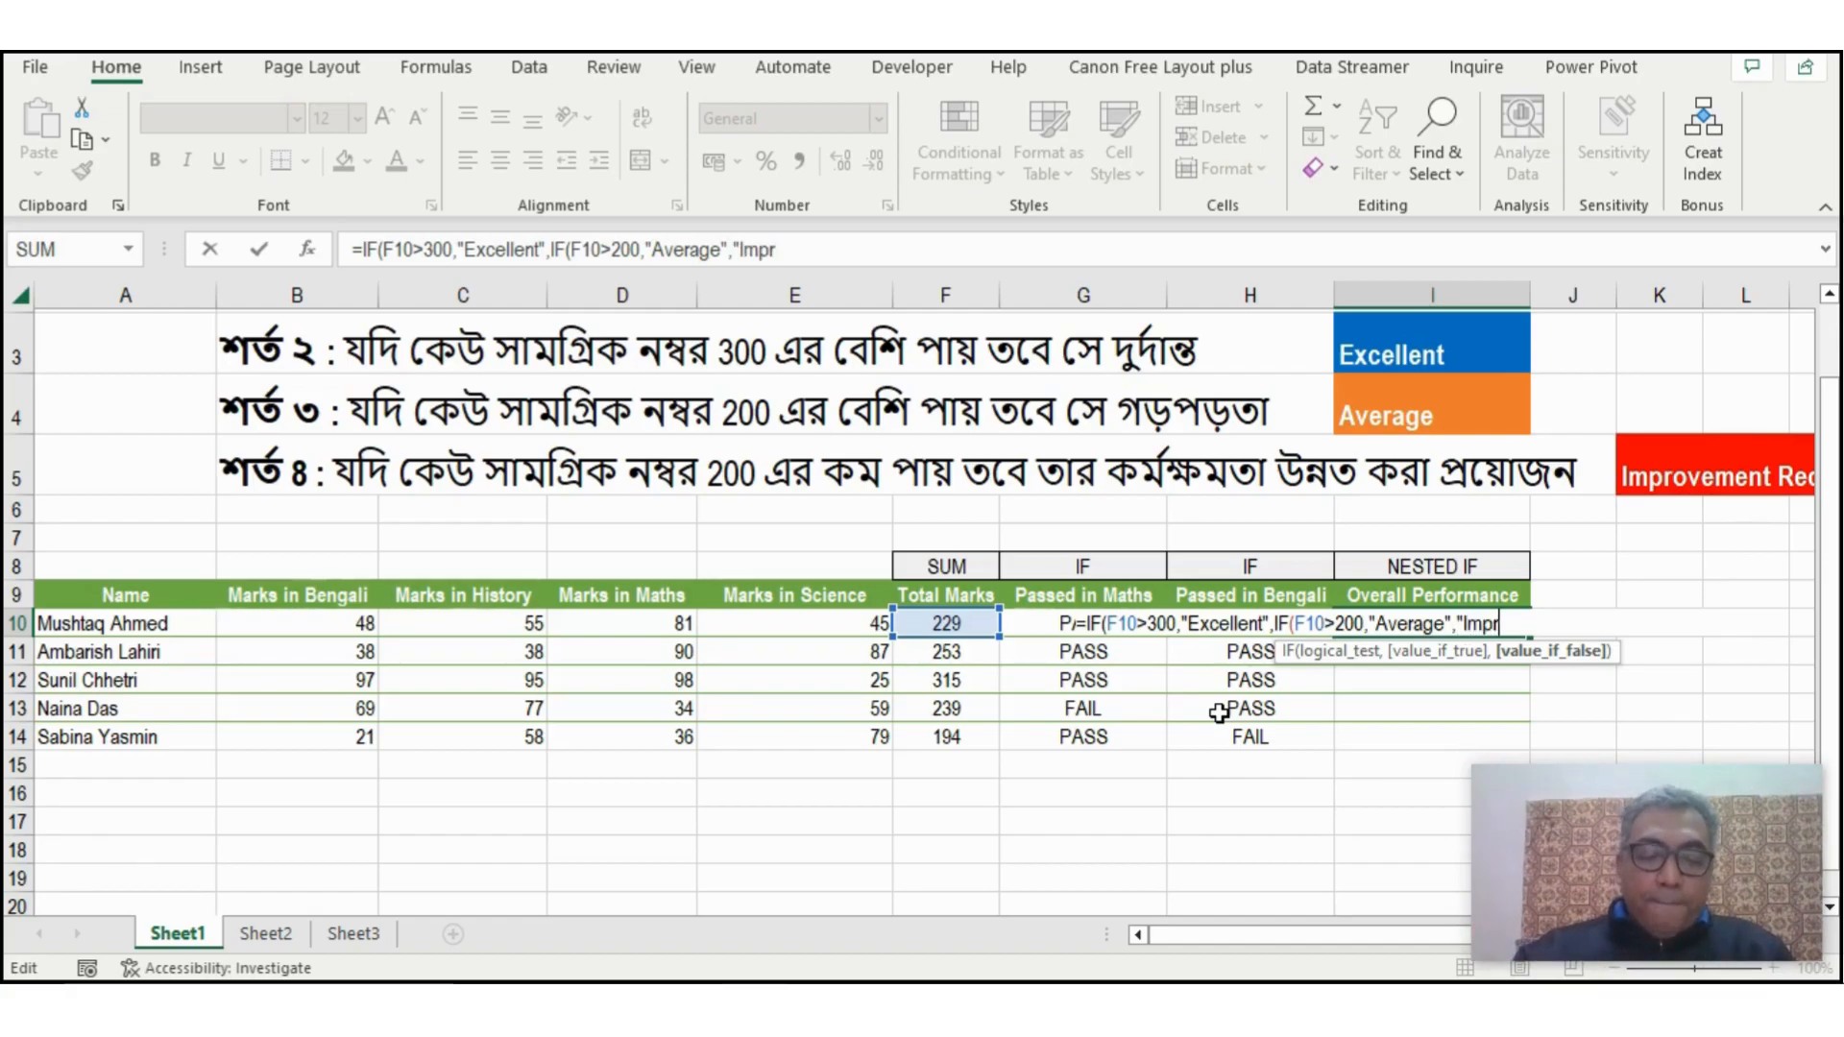
pyautogui.write('ovement R')
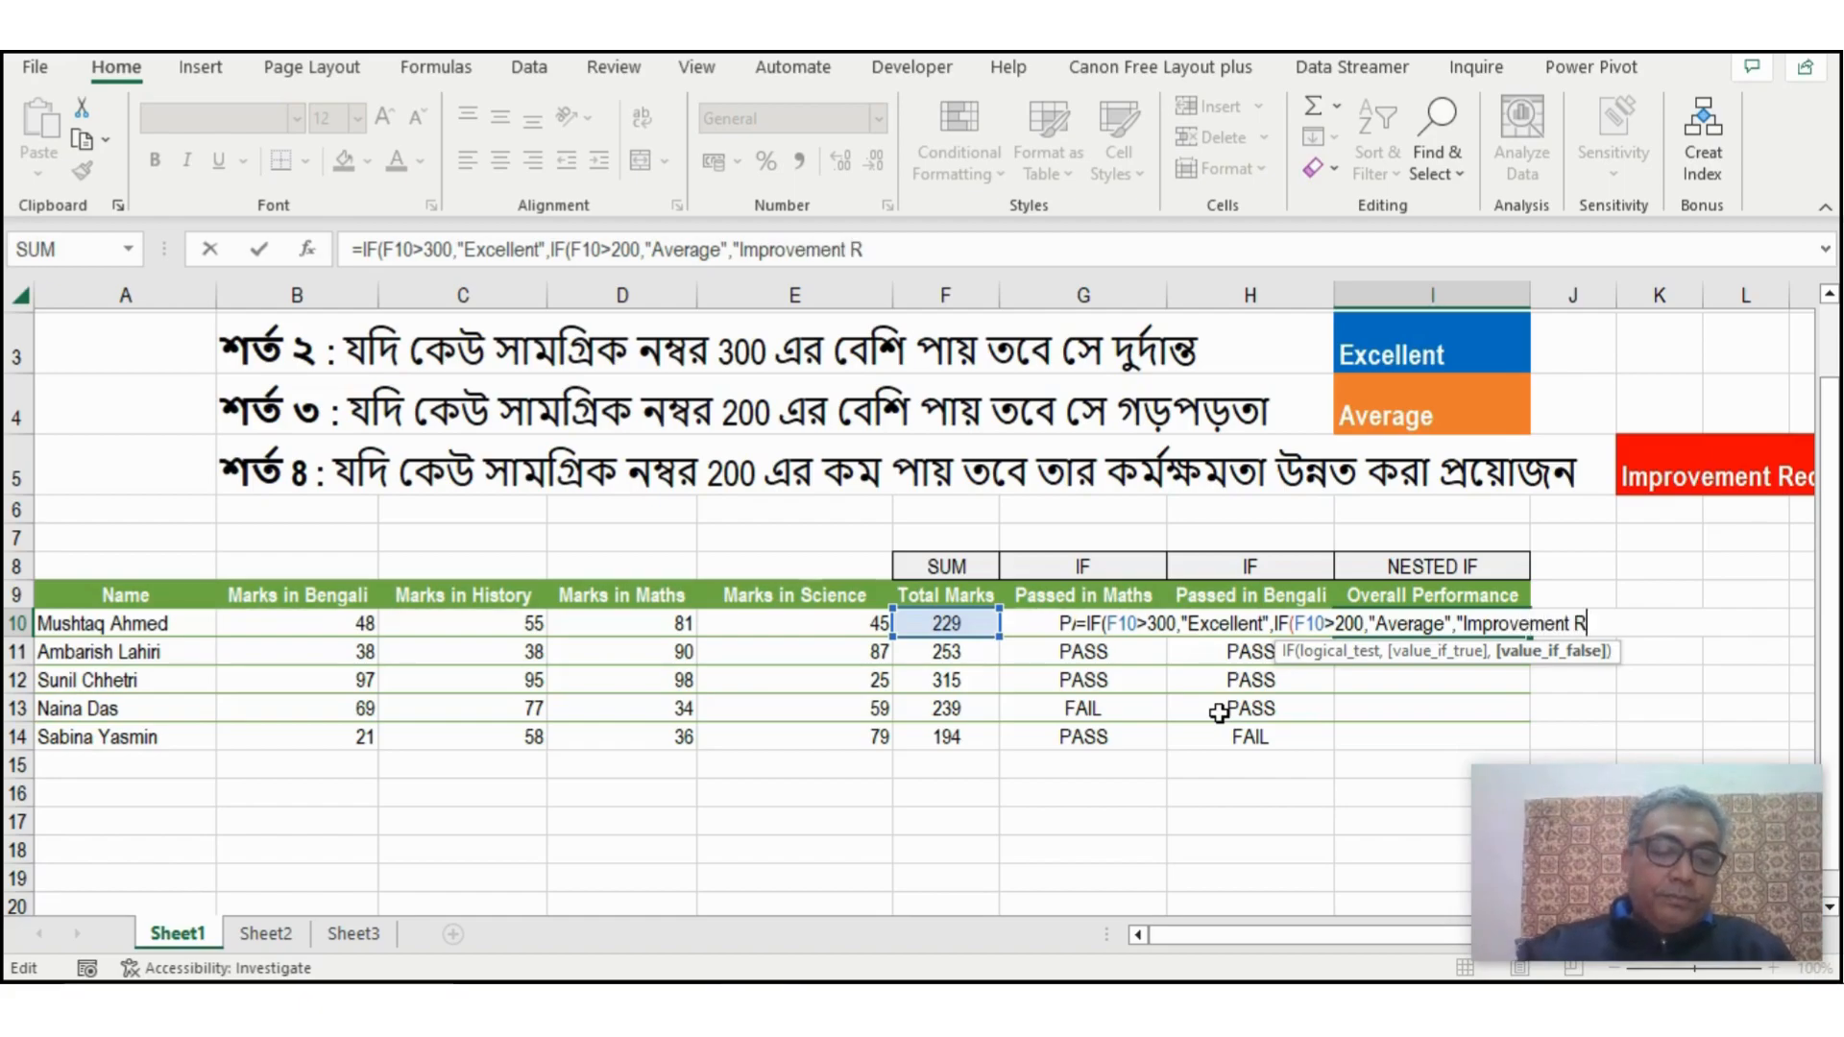
pyautogui.write('equired"')
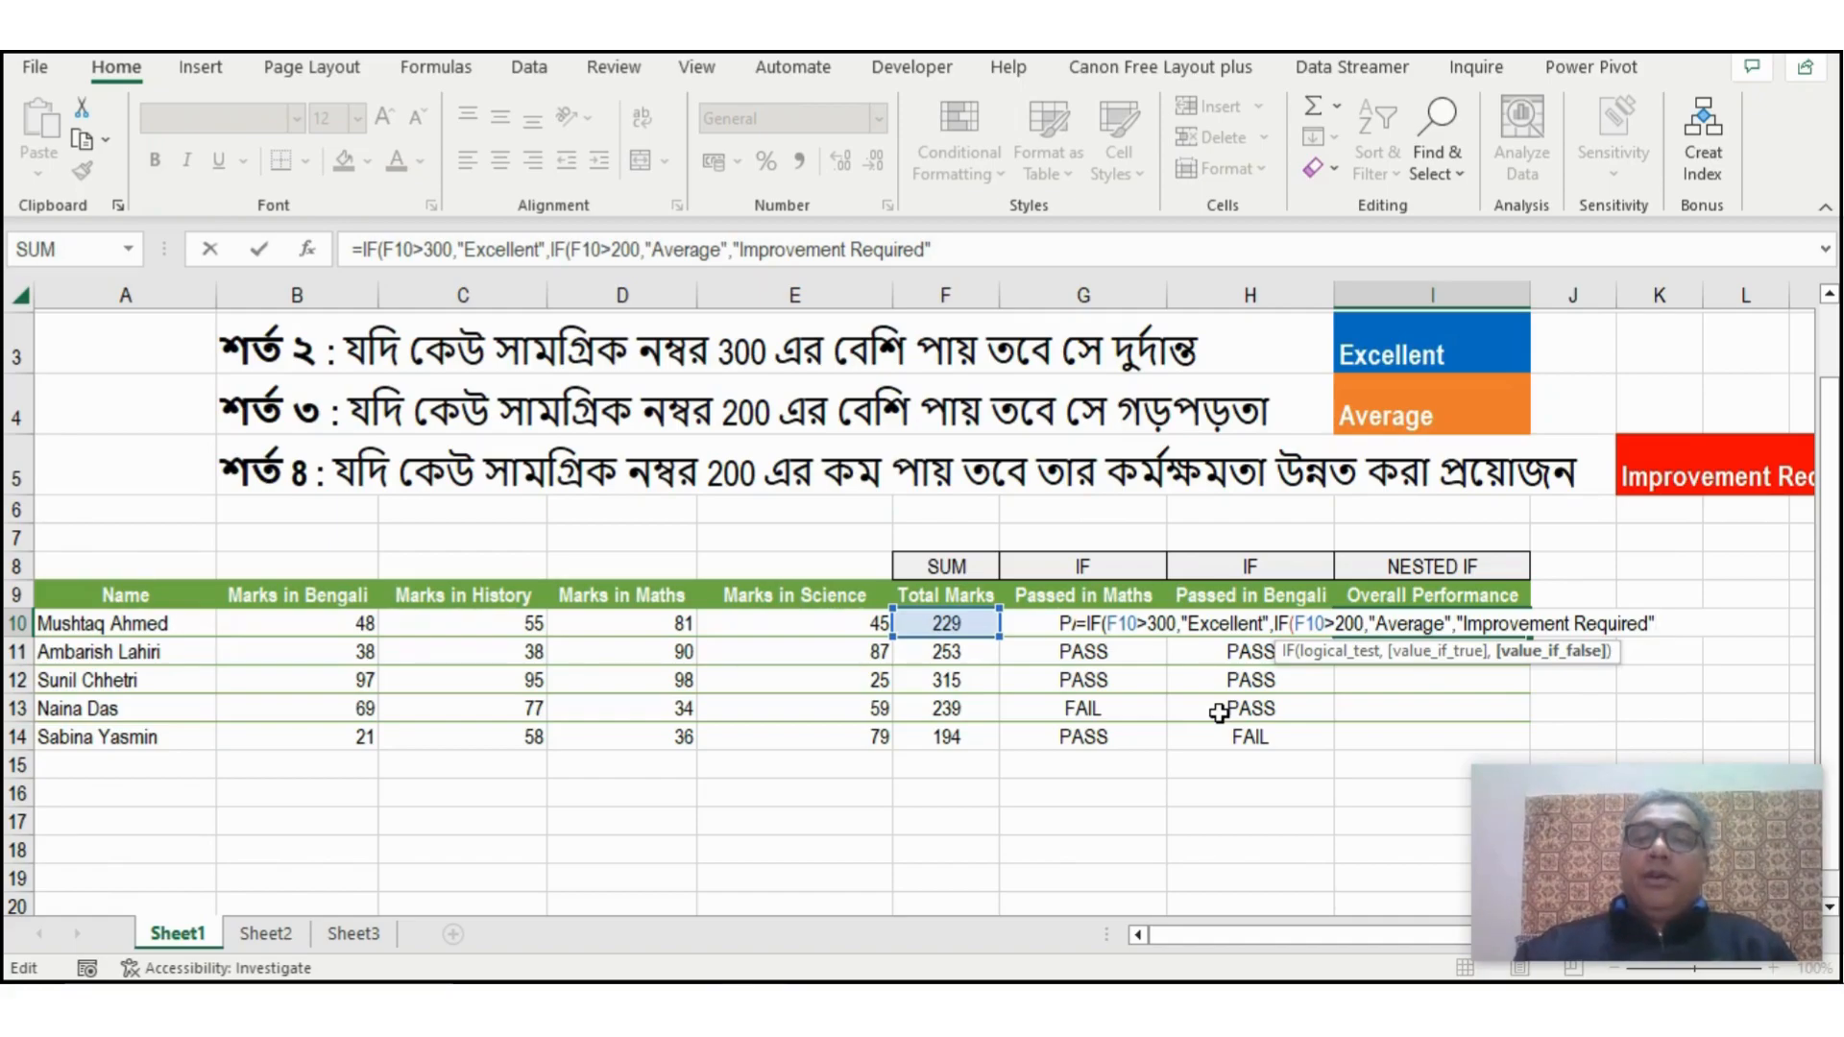
pyautogui.write(')')
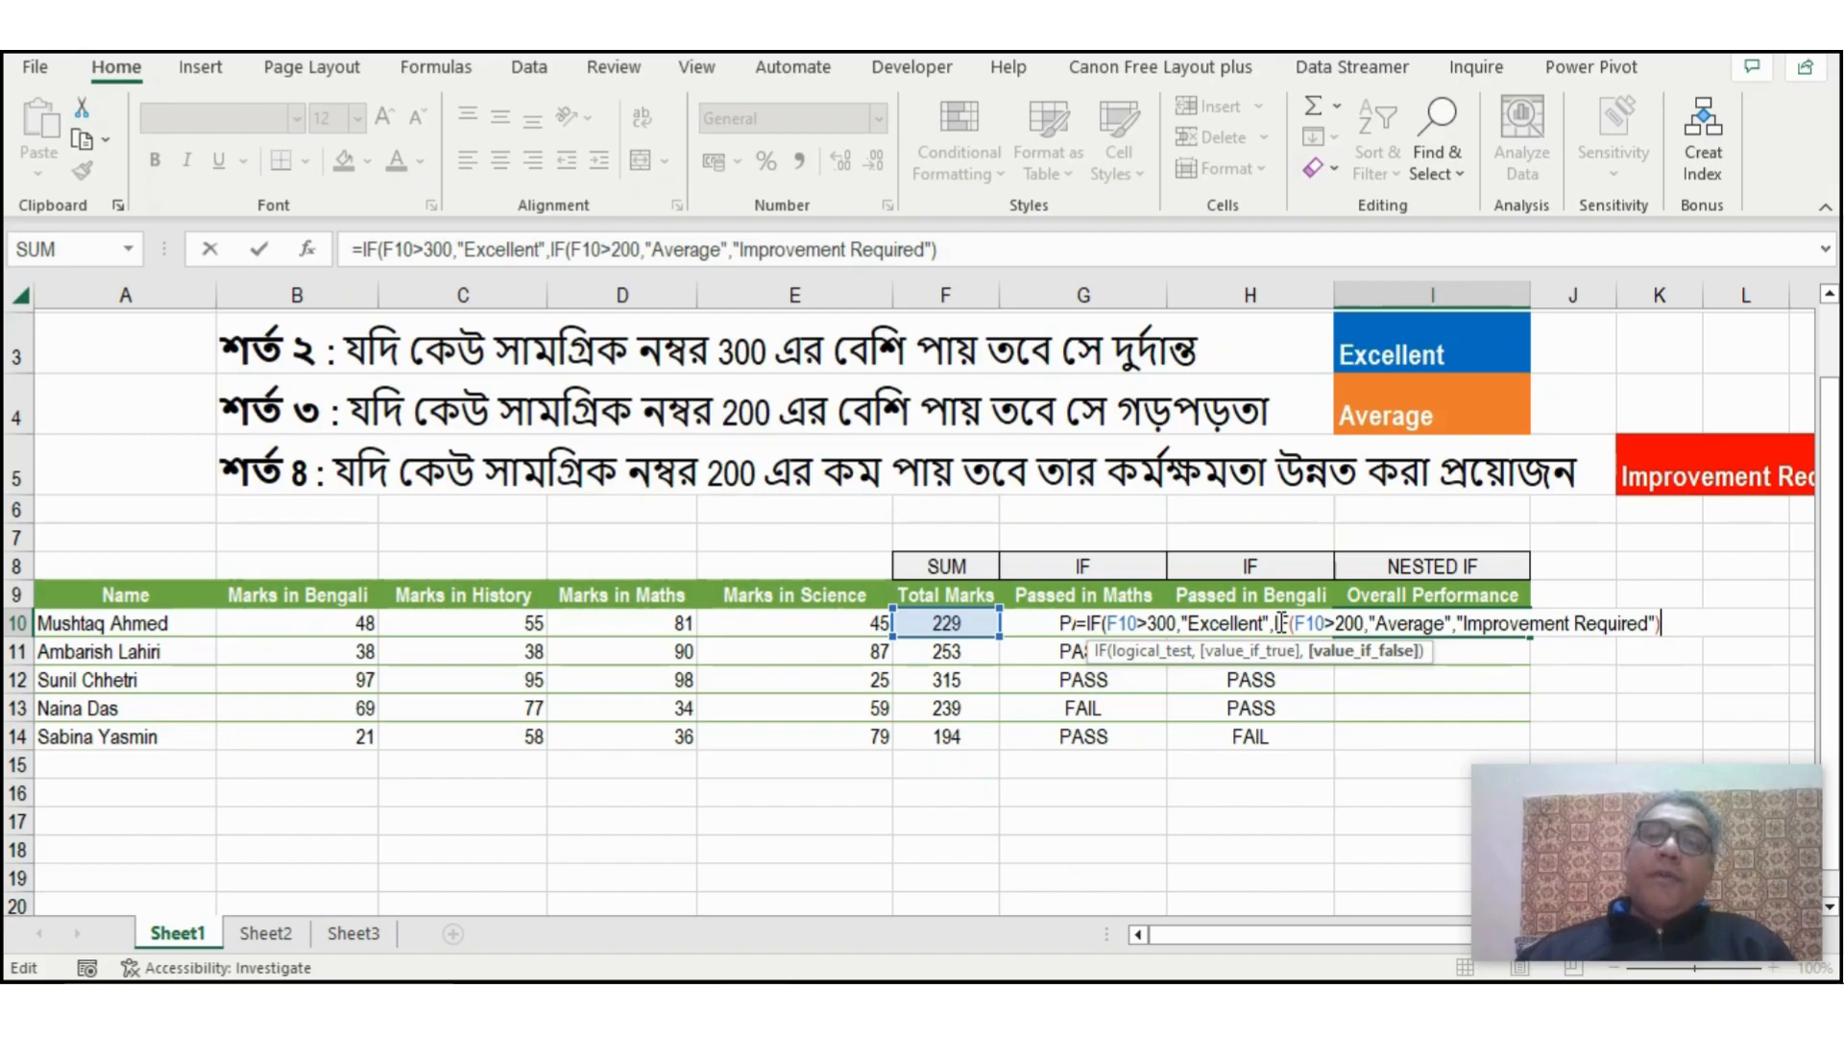
pyautogui.write(')')
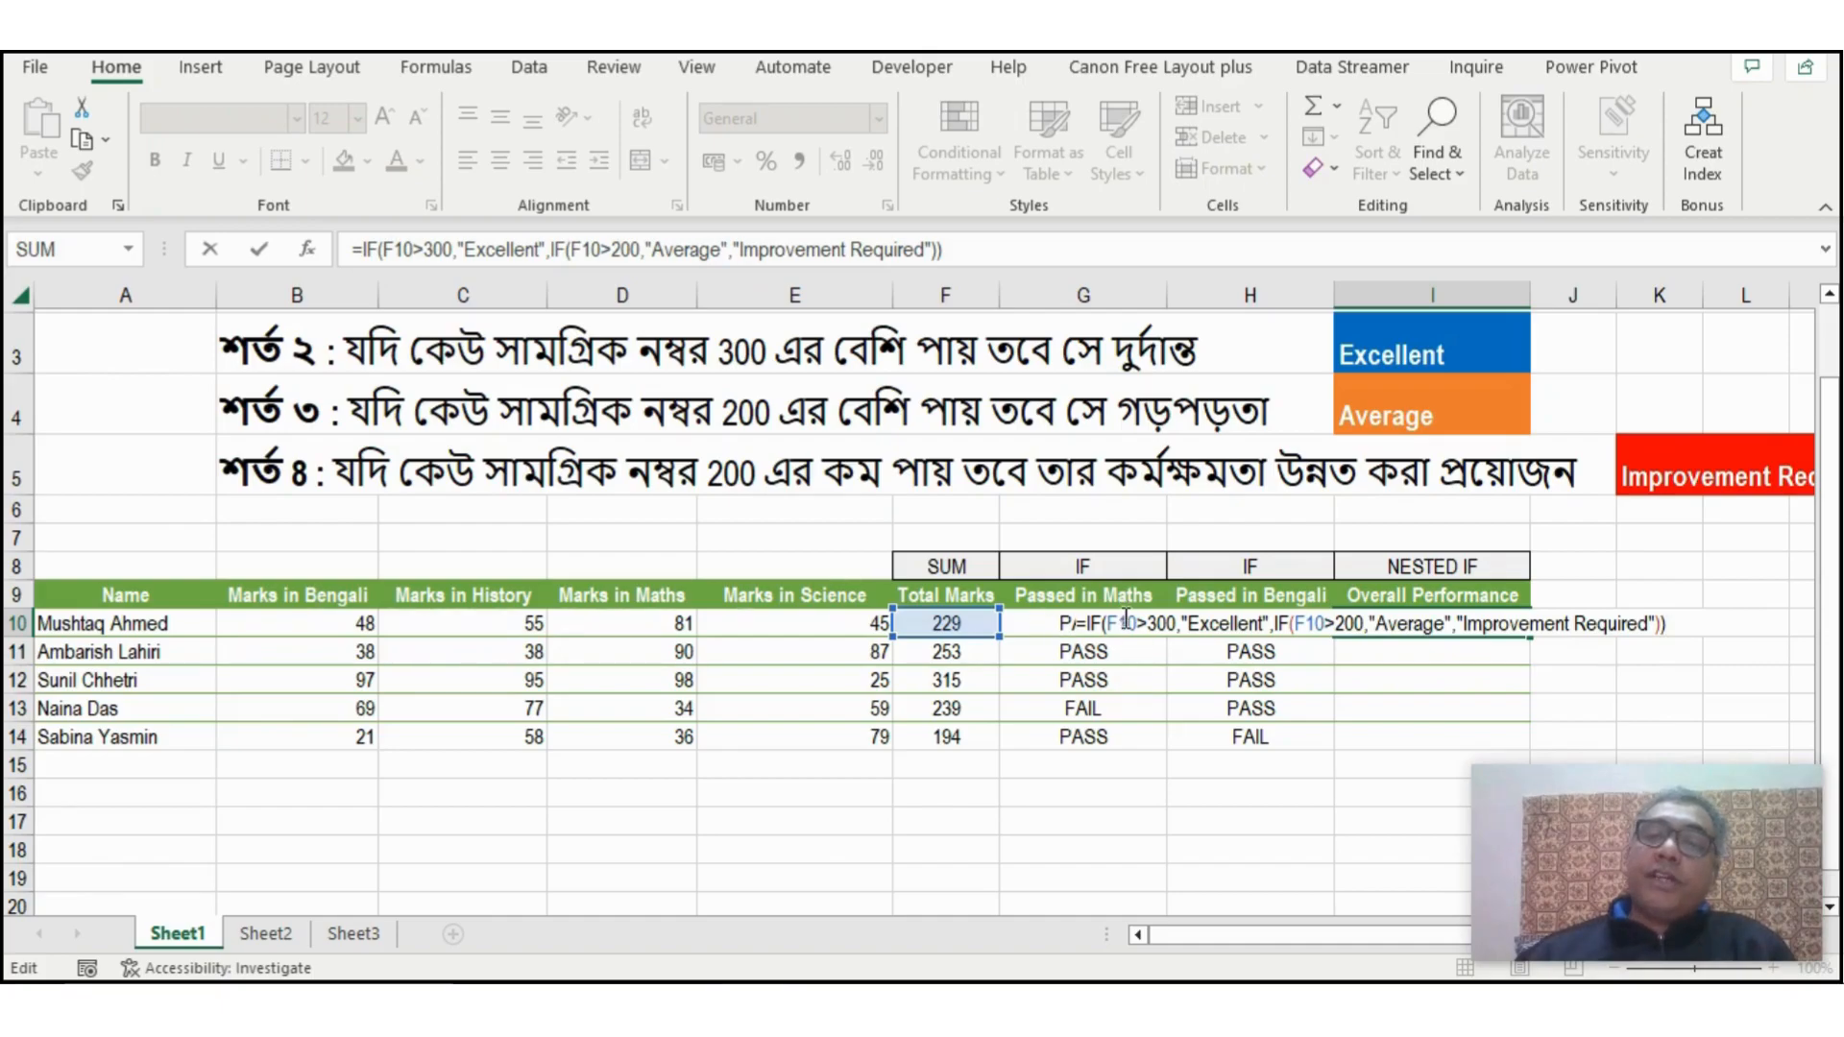
pyautogui.click(1275, 623)
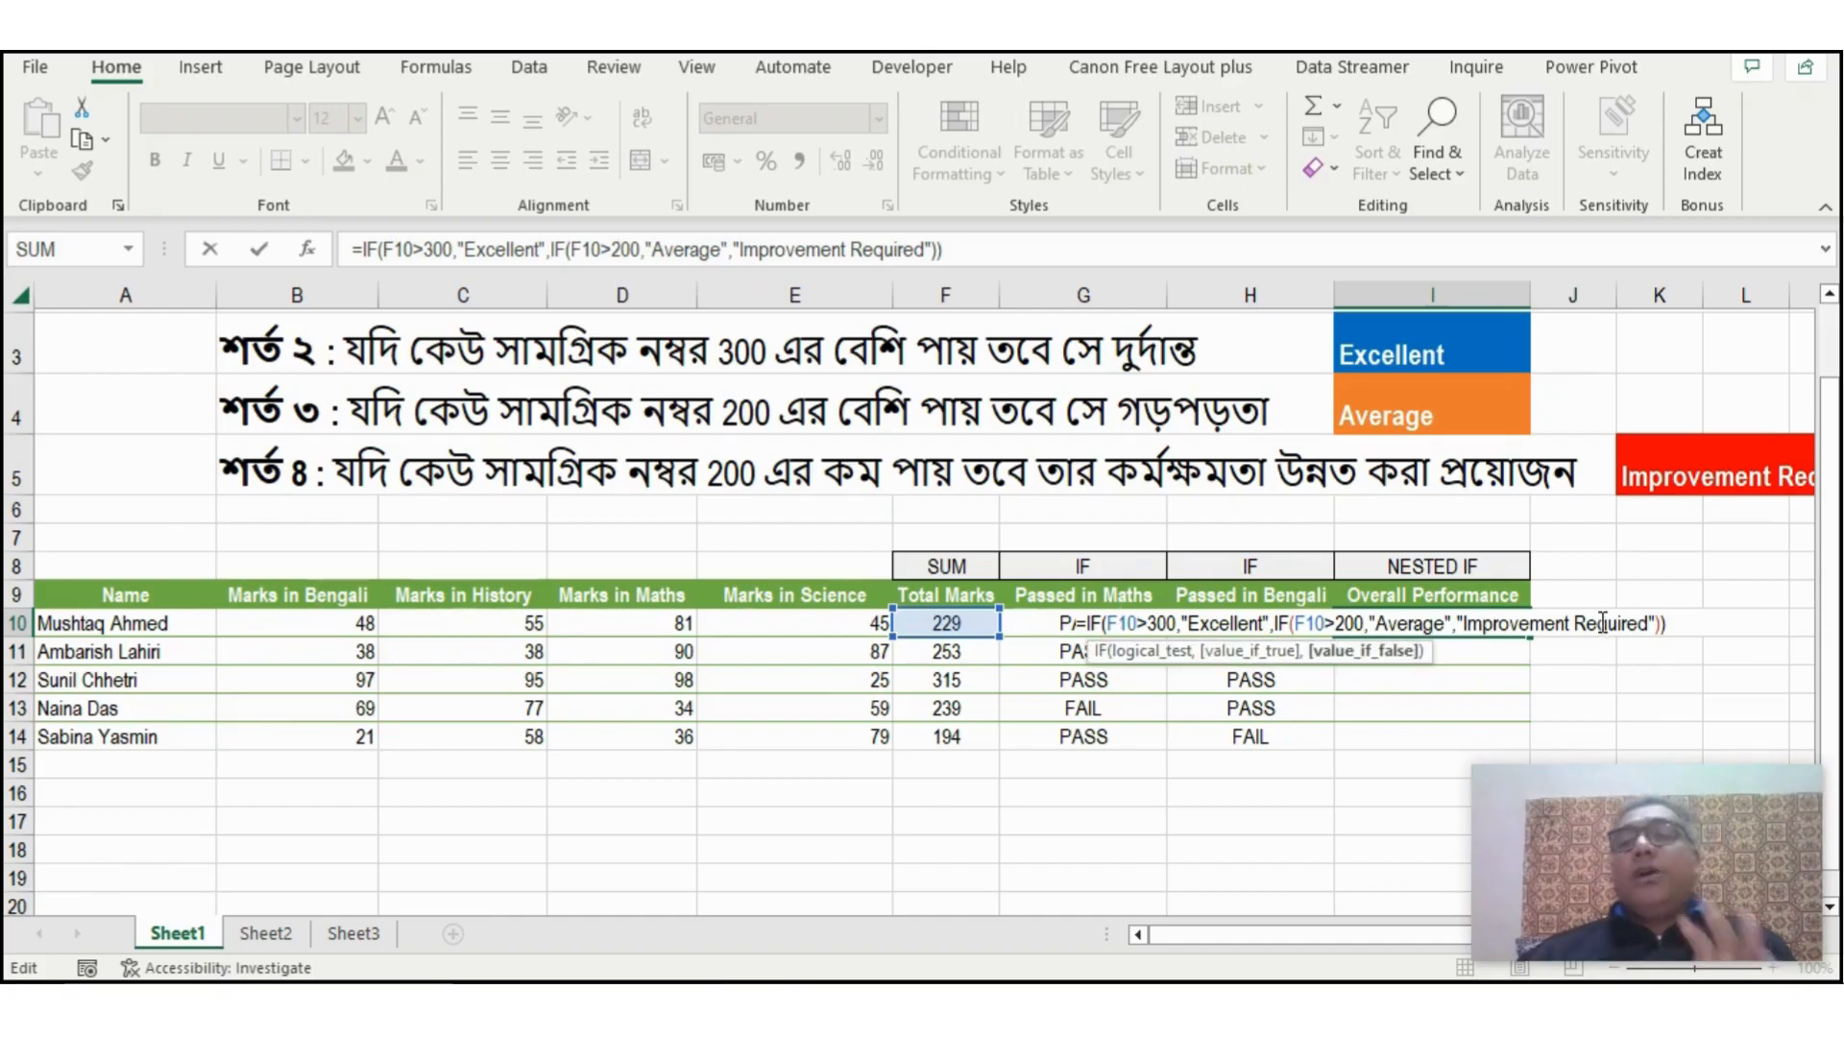
pyautogui.click(1678, 618)
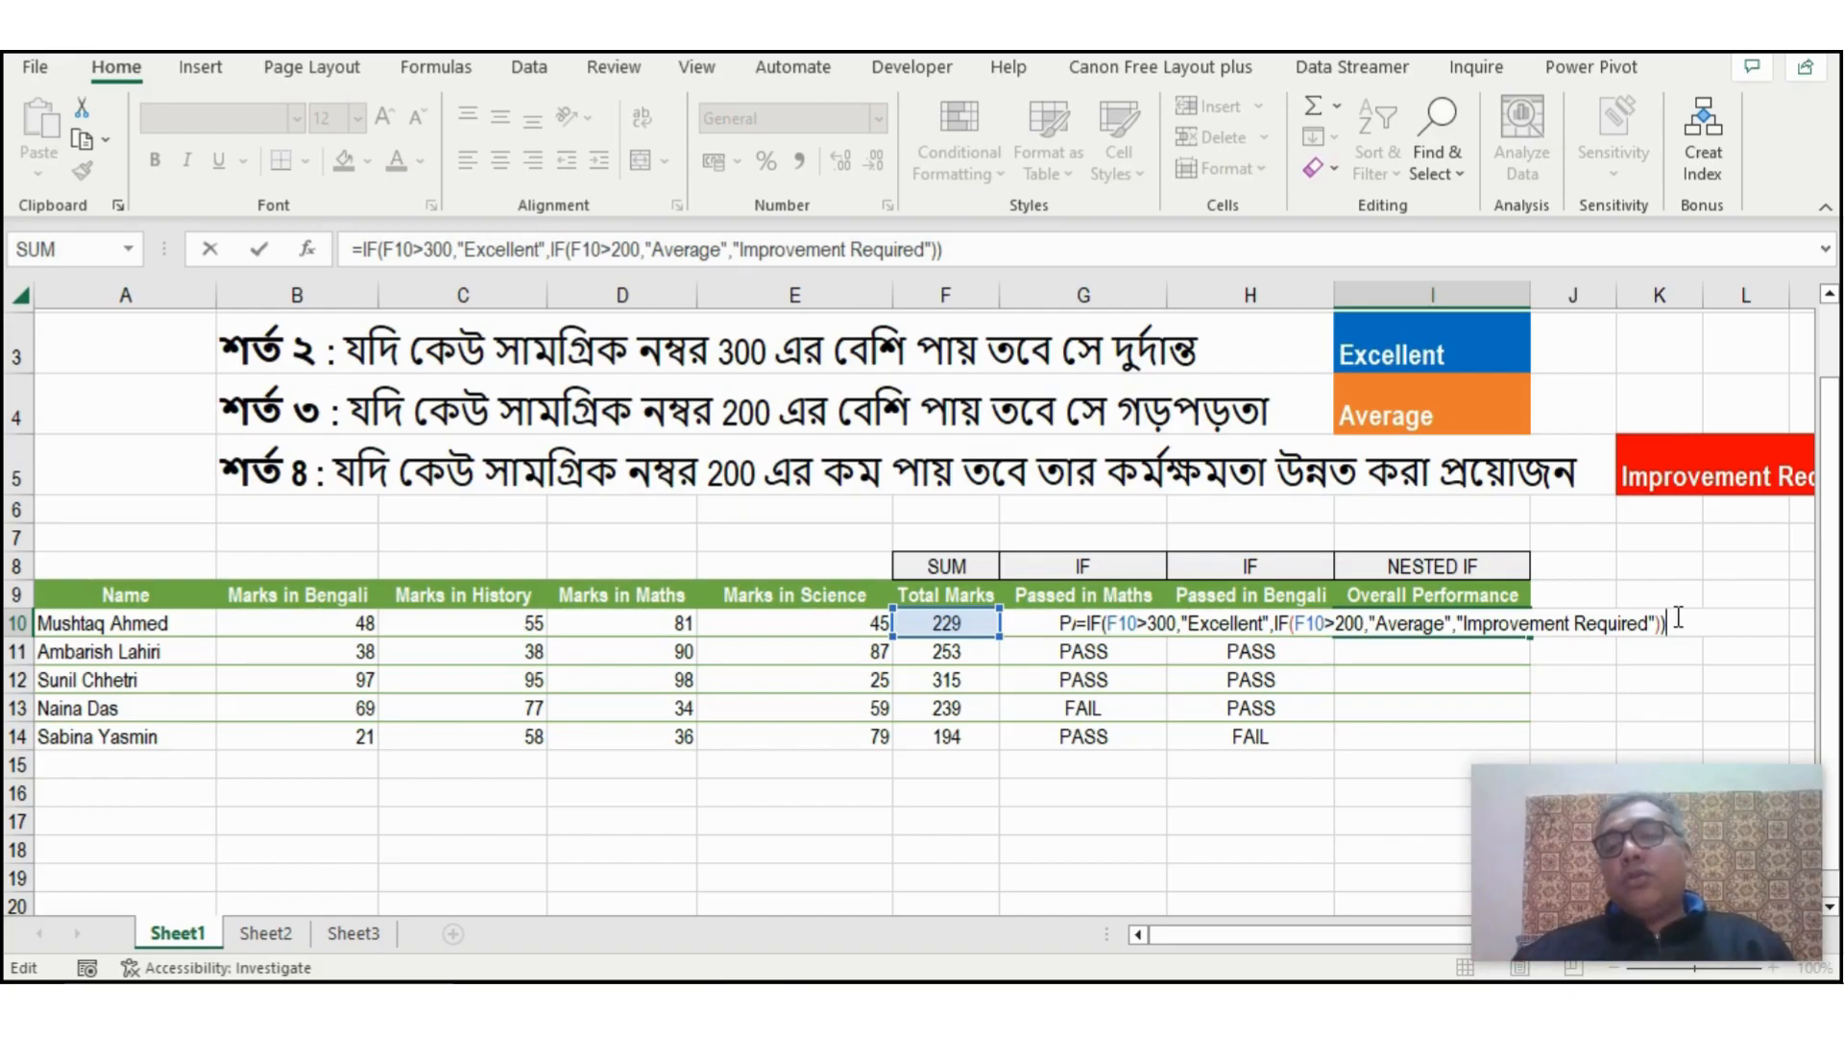
pyautogui.press('Return')
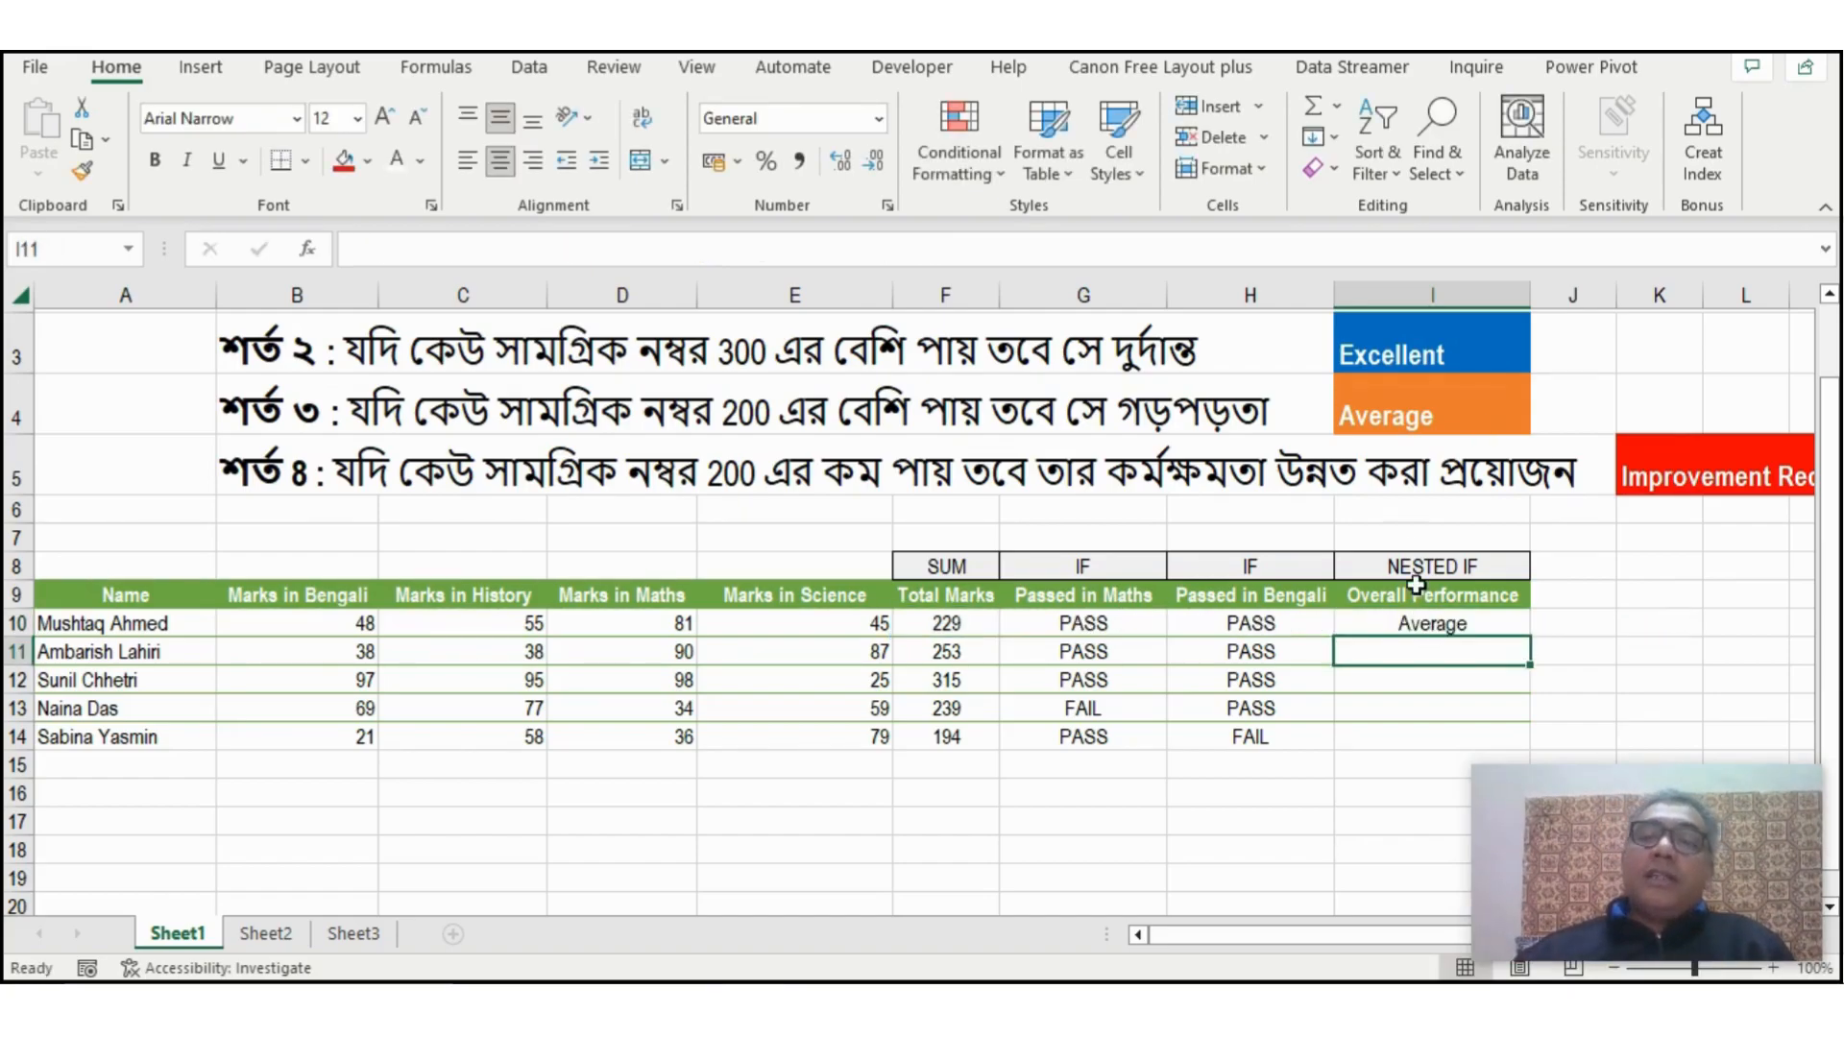
# Fill the I10 nested IF formula down the Overall Performance column to I14 and check the ratings in I12 and I14
pyautogui.click(1433, 625)
pyautogui.doubleClick(1529, 637)
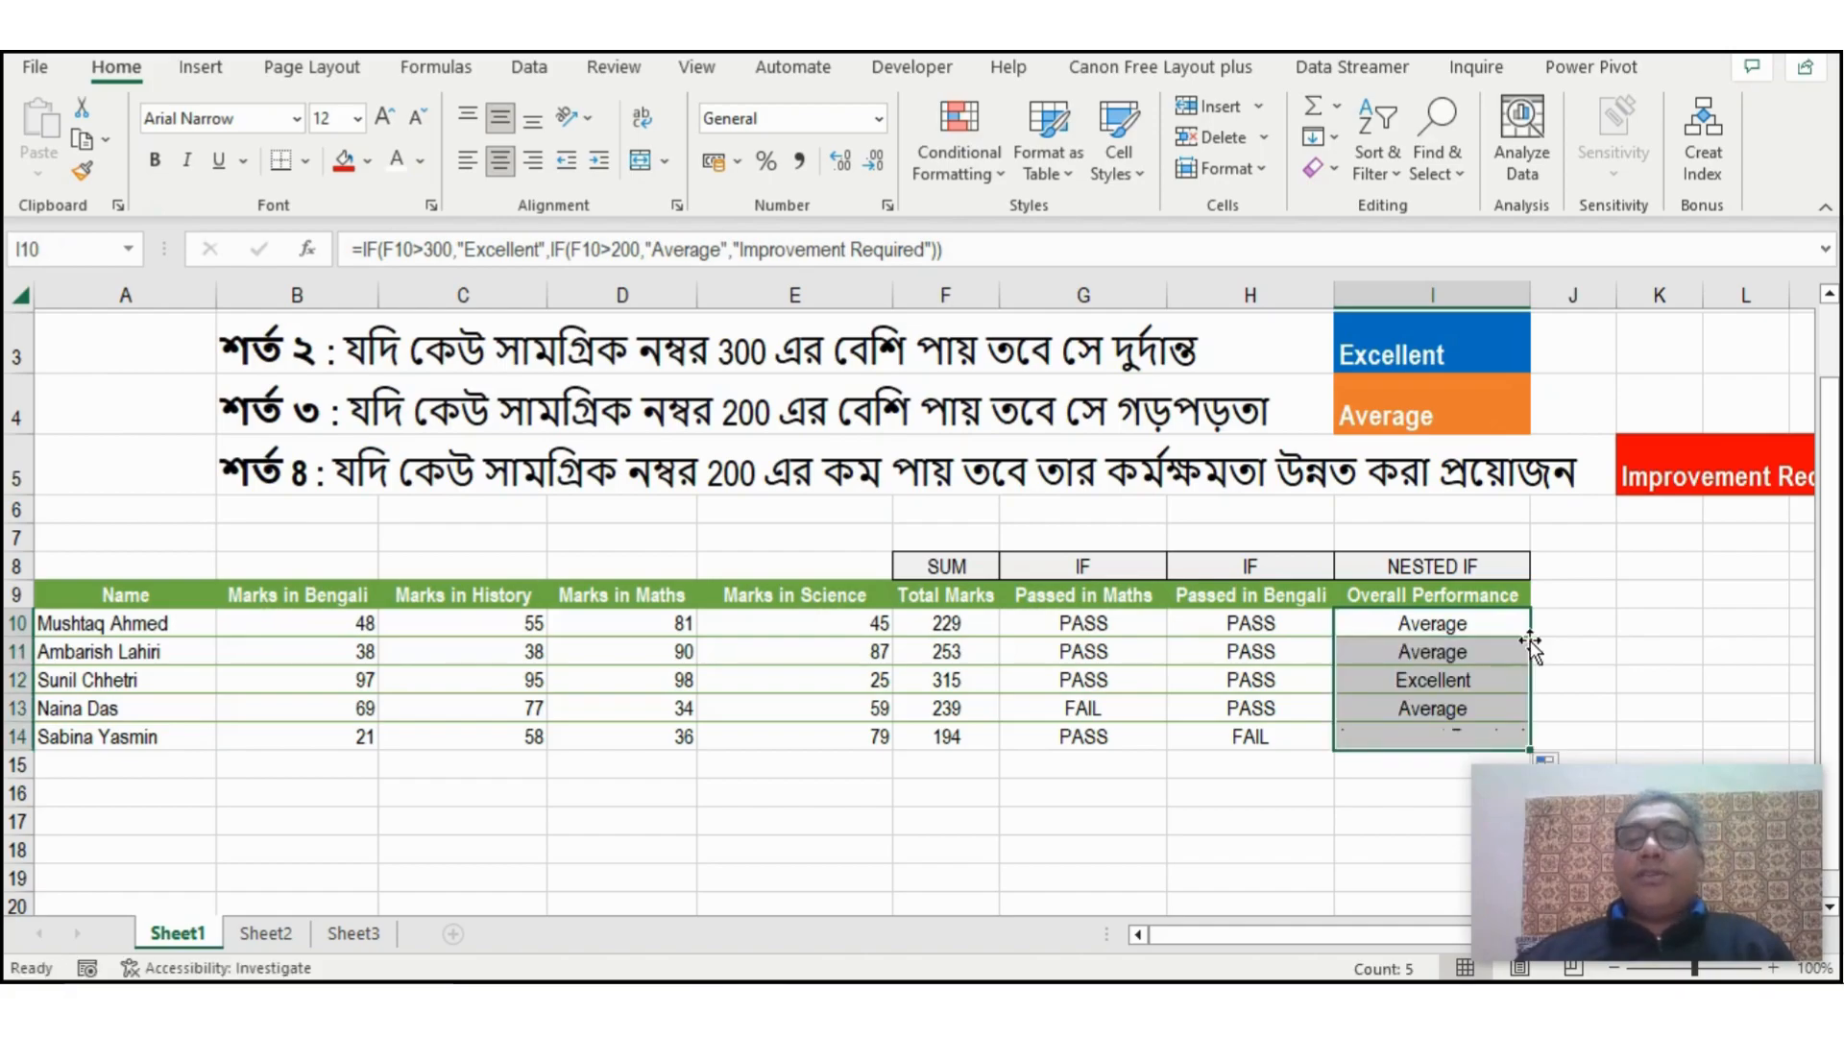
pyautogui.click(1474, 684)
pyautogui.click(1453, 742)
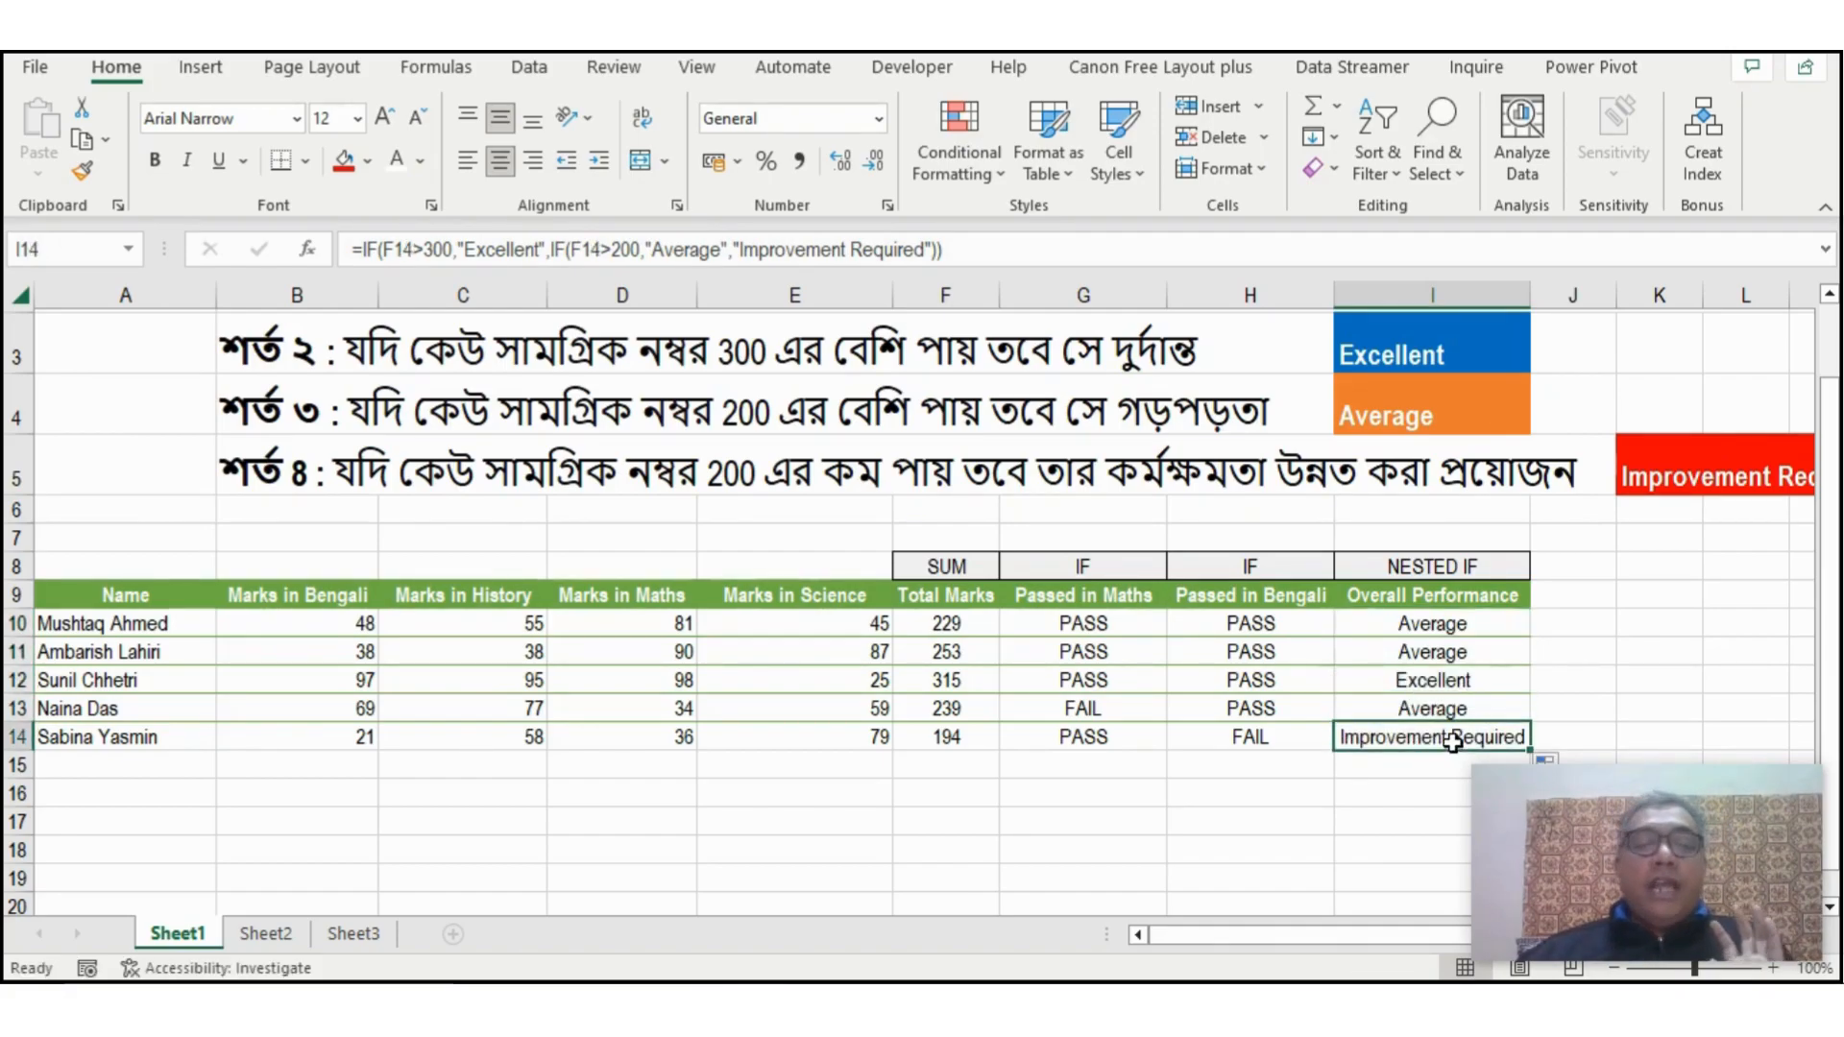